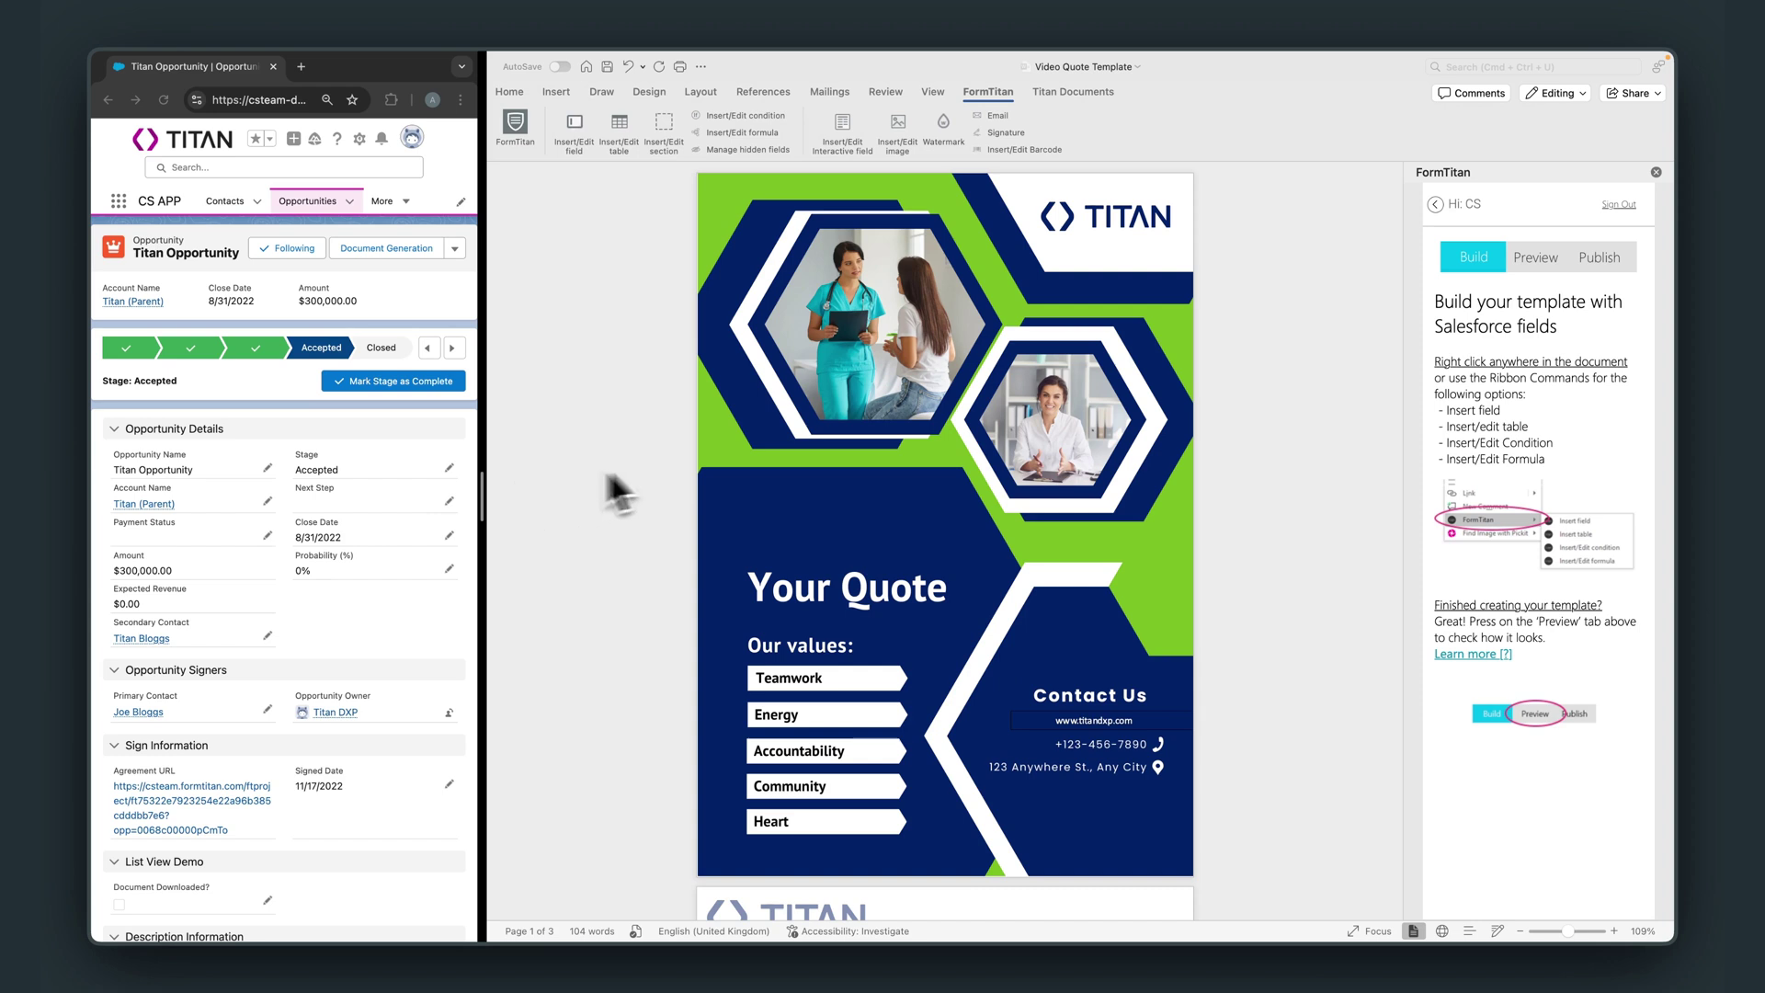
- Drag the split-screen divider so the Salesforce opportunity pane is wider beside the Word template
click(625, 443)
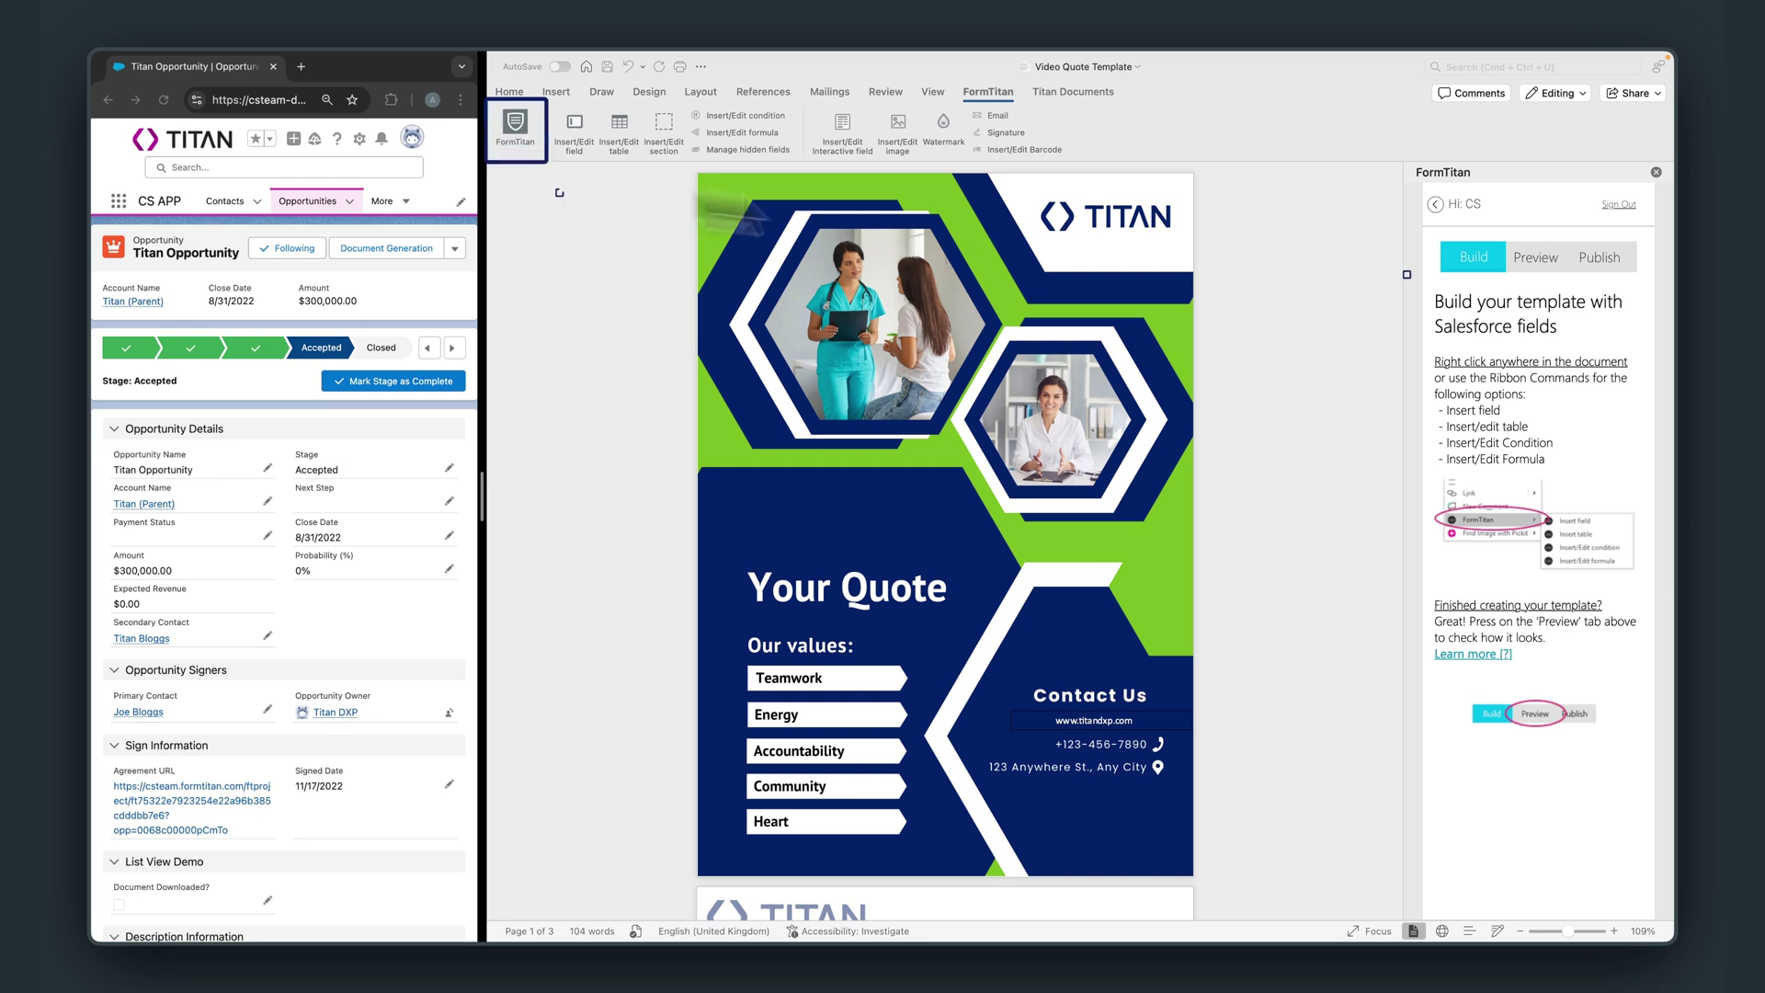
mouse_move(1420, 179)
mouse_down()
mouse_move(1607, 726)
mouse_move(1629, 933)
mouse_move(1658, 919)
mouse_up()
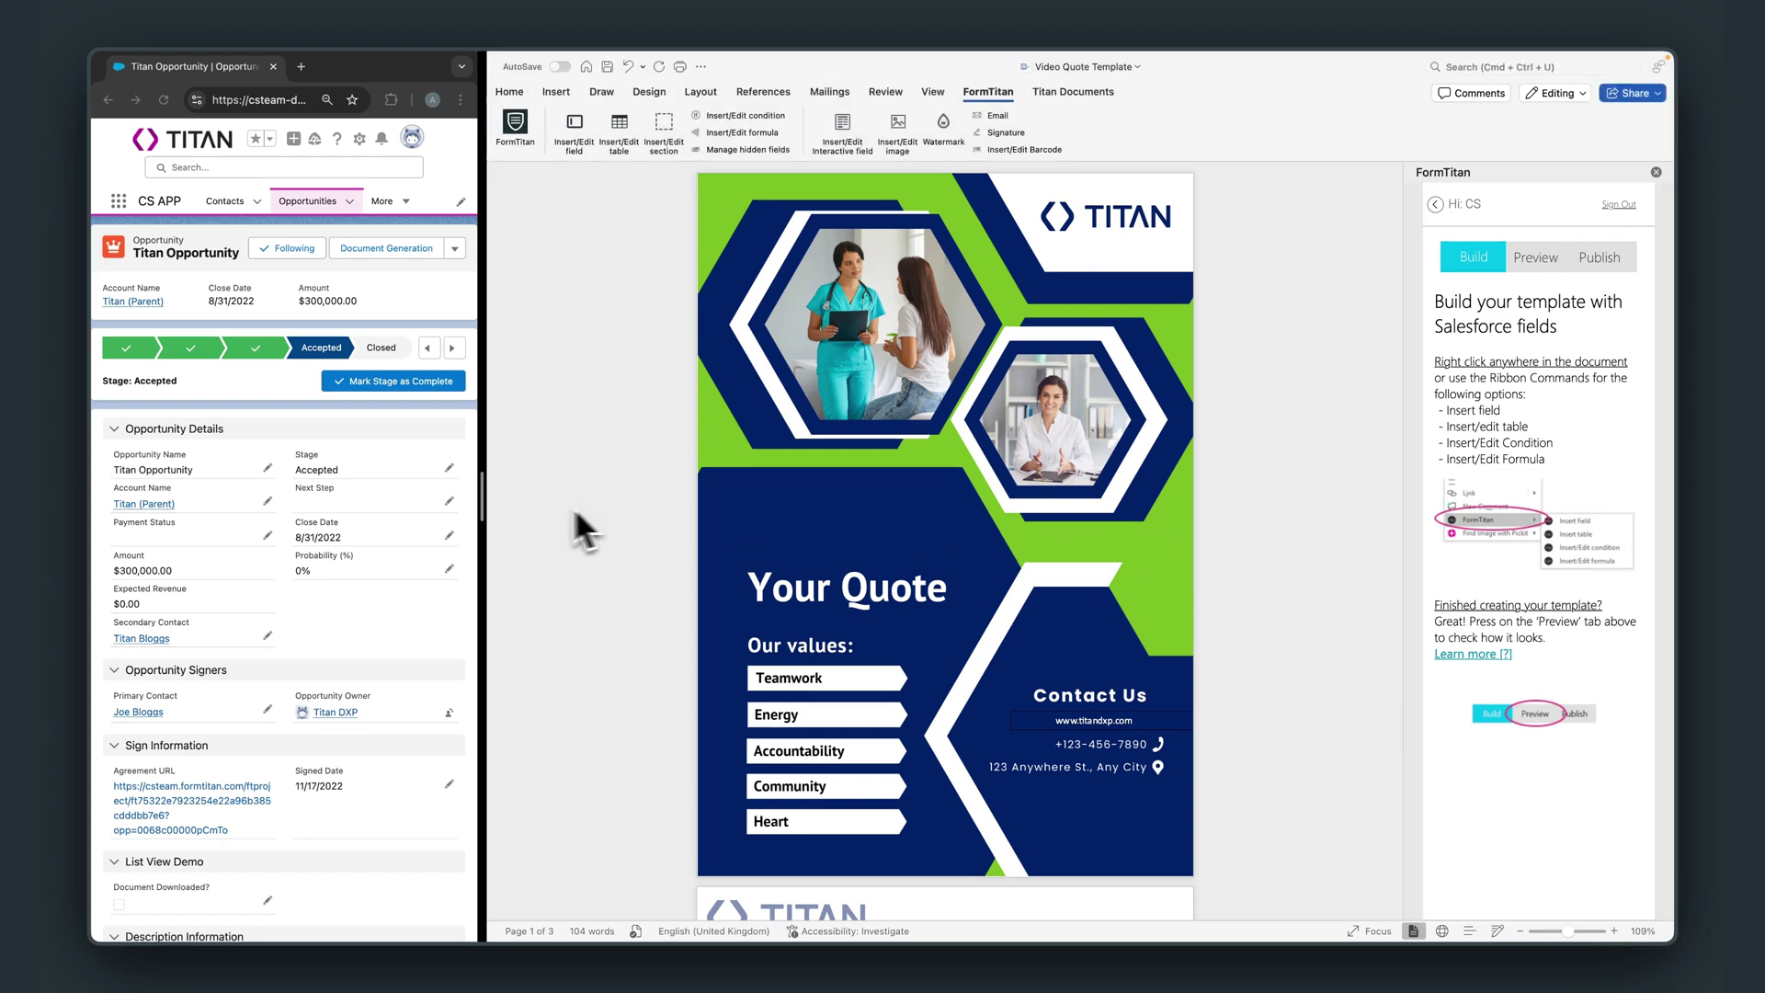
drag(494, 503, 840, 549)
- Scroll the Word template to page 3 and open the Titan (Parent) account record in Salesforce
scroll(1023, 505, down, 12)
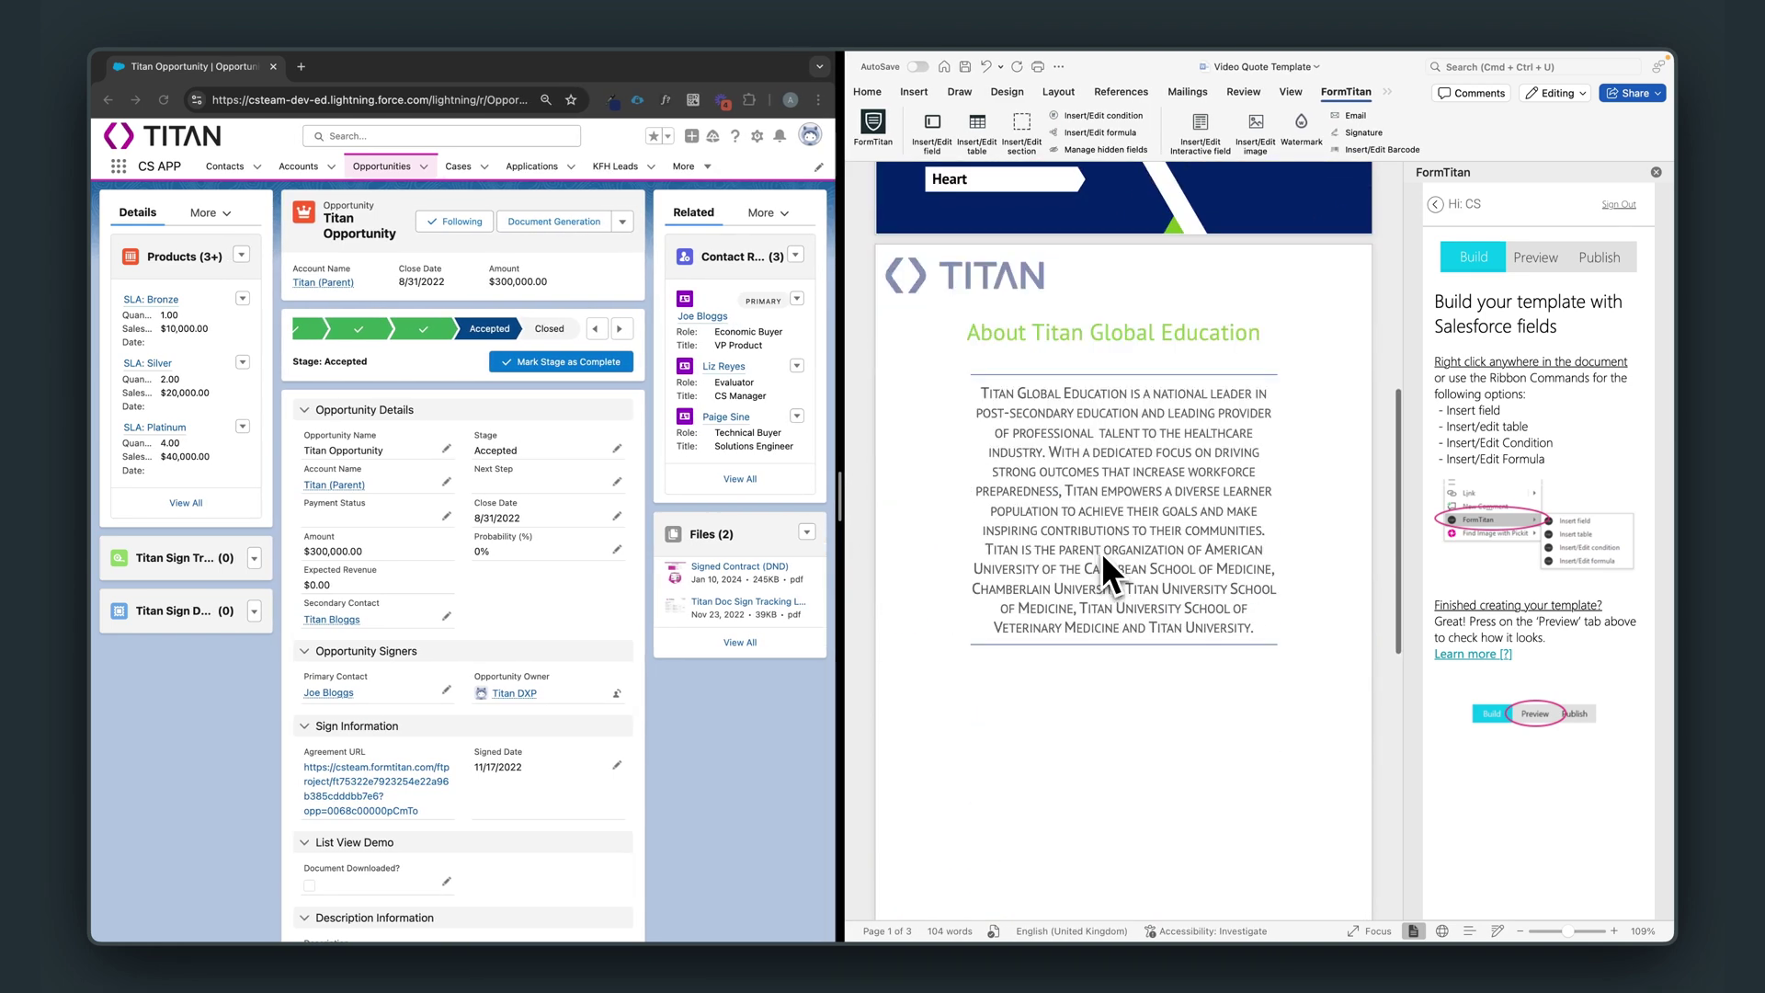
scroll(1107, 557, down, 3)
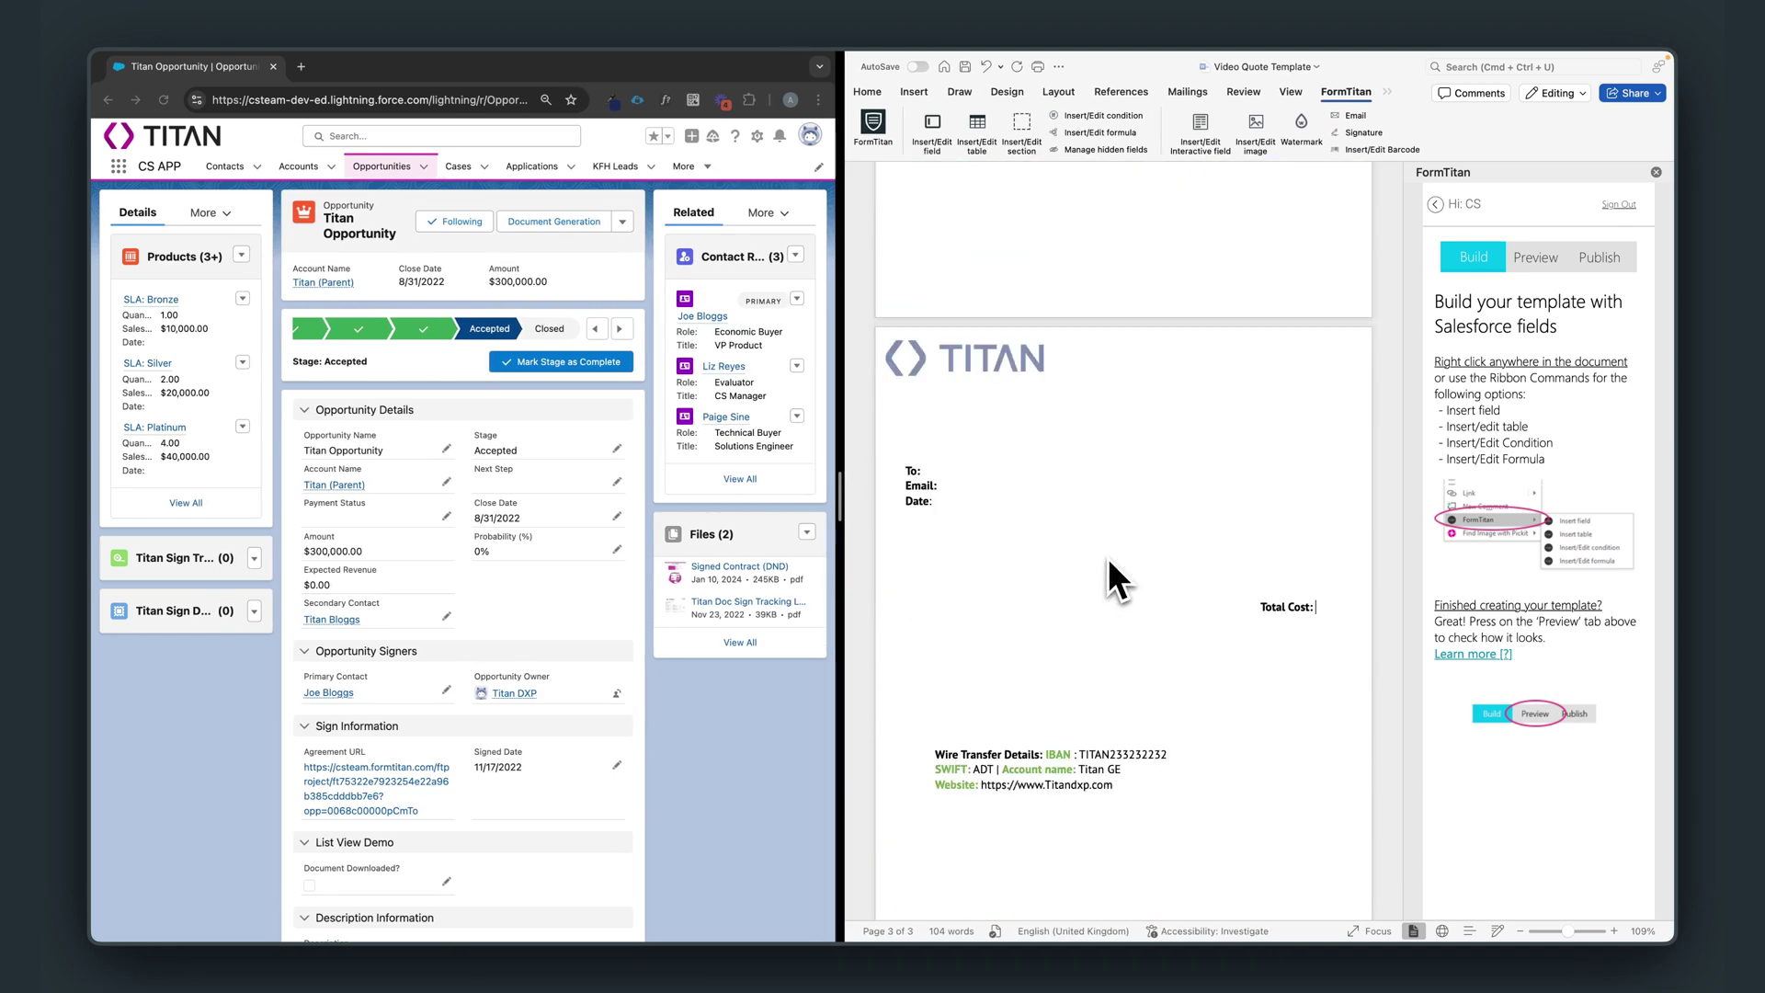
scroll(1107, 556, down, 2)
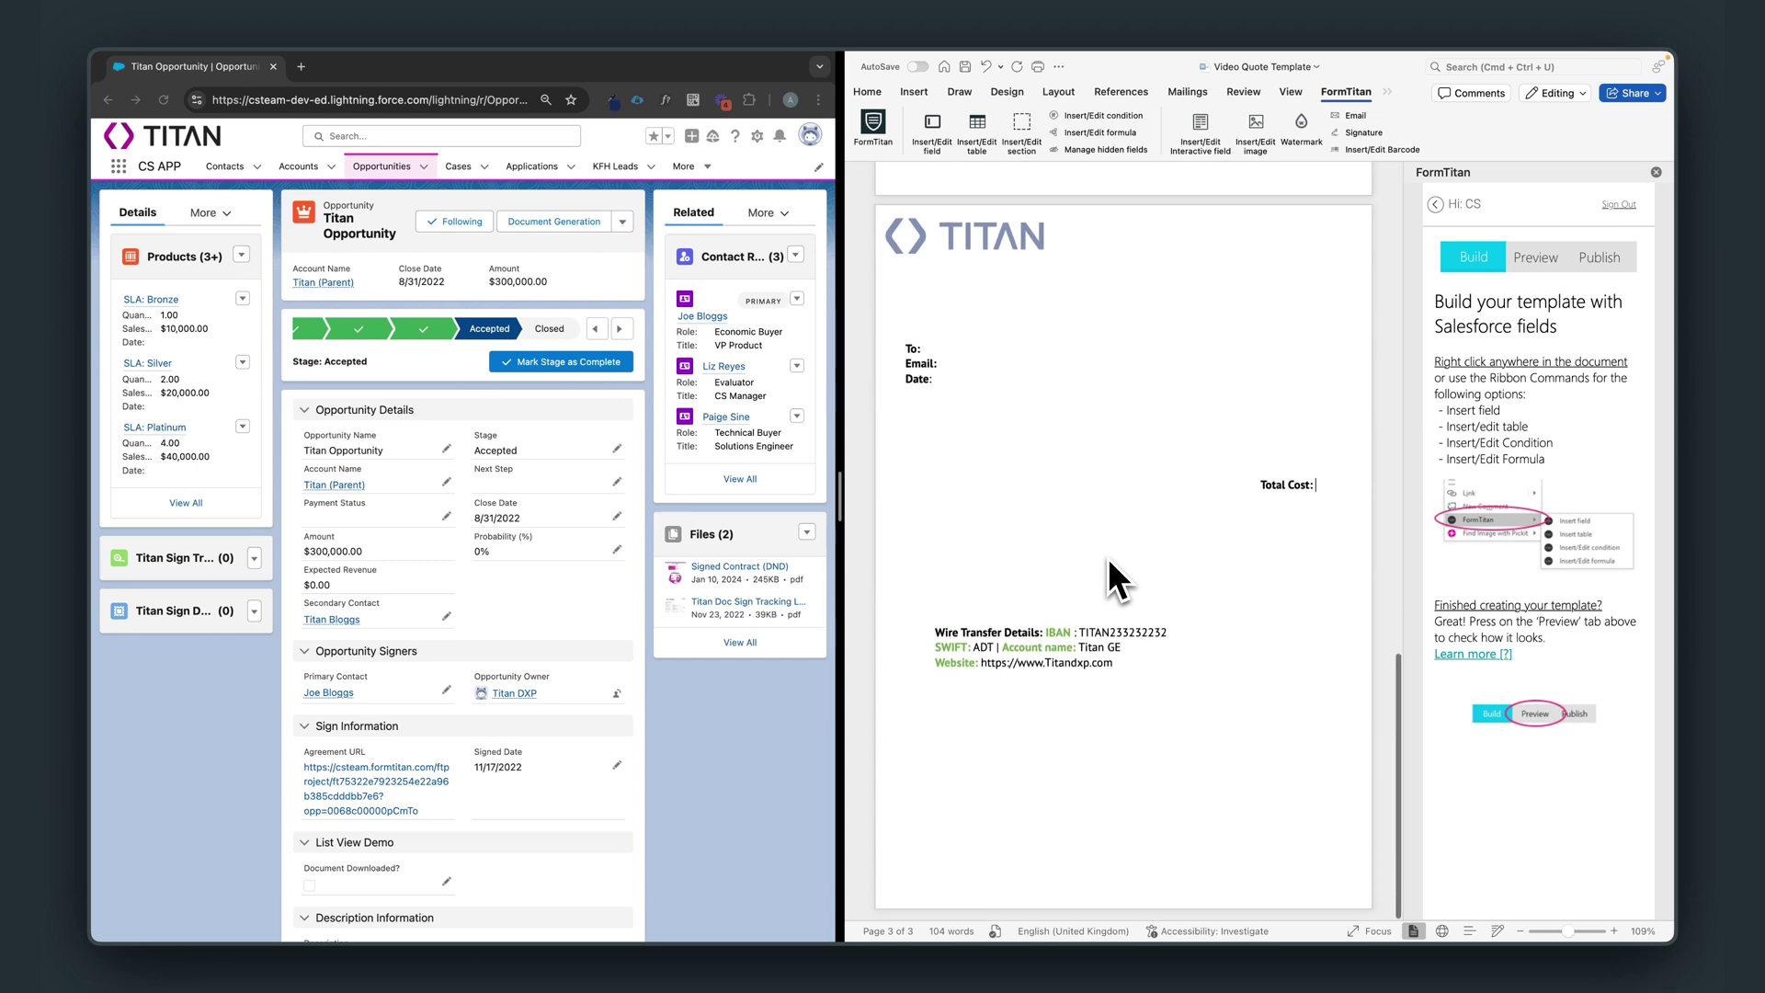
click(583, 543)
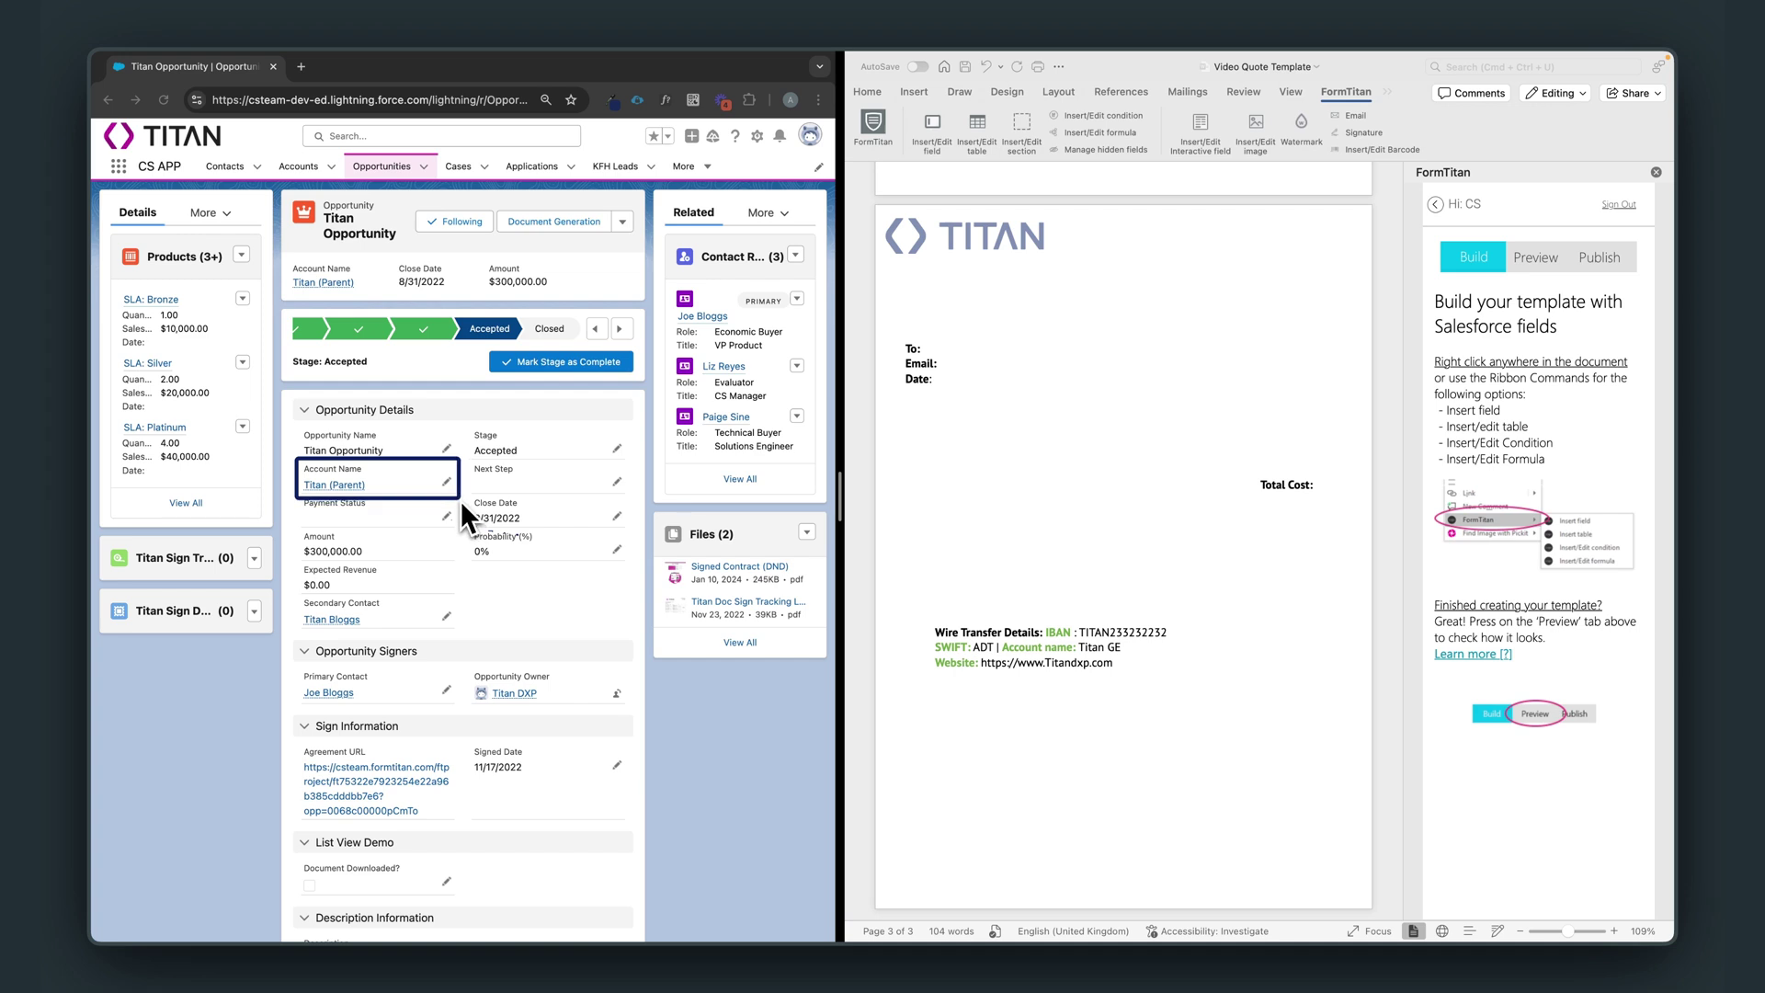
click(342, 487)
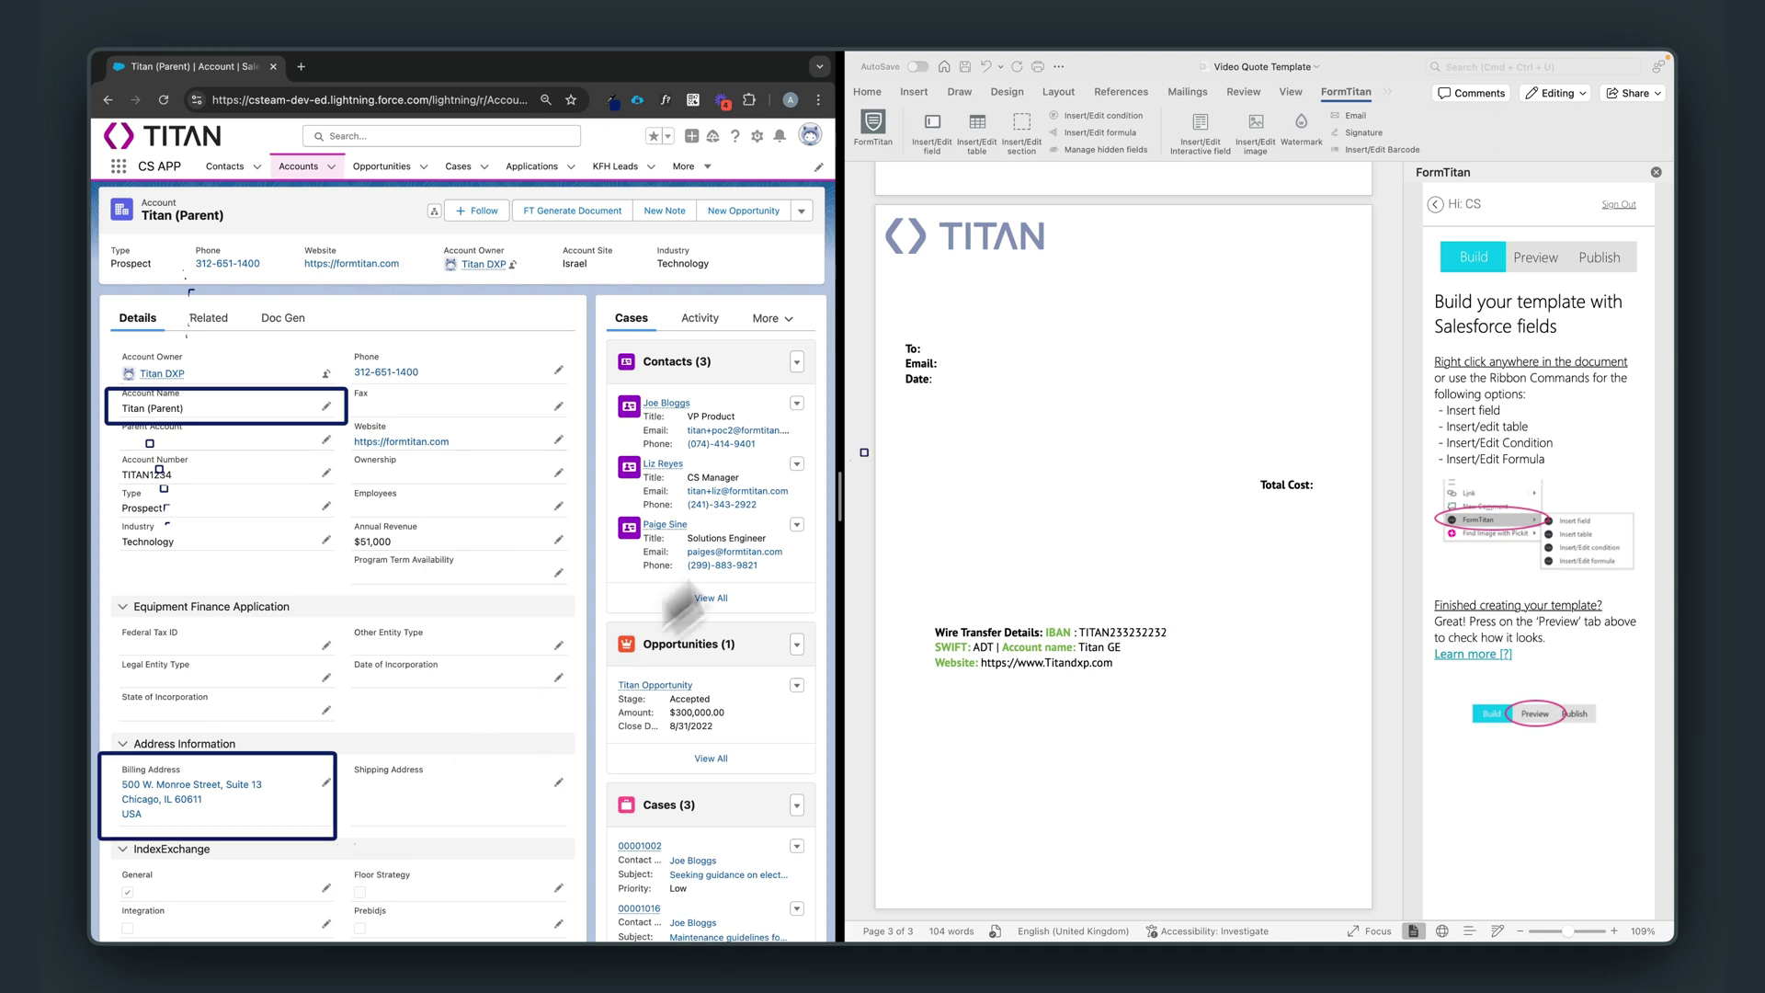
click(944, 285)
- Place the cursor above To:, choose Opportunity as the field's source object, and open the Titan Opportunity record
click(938, 299)
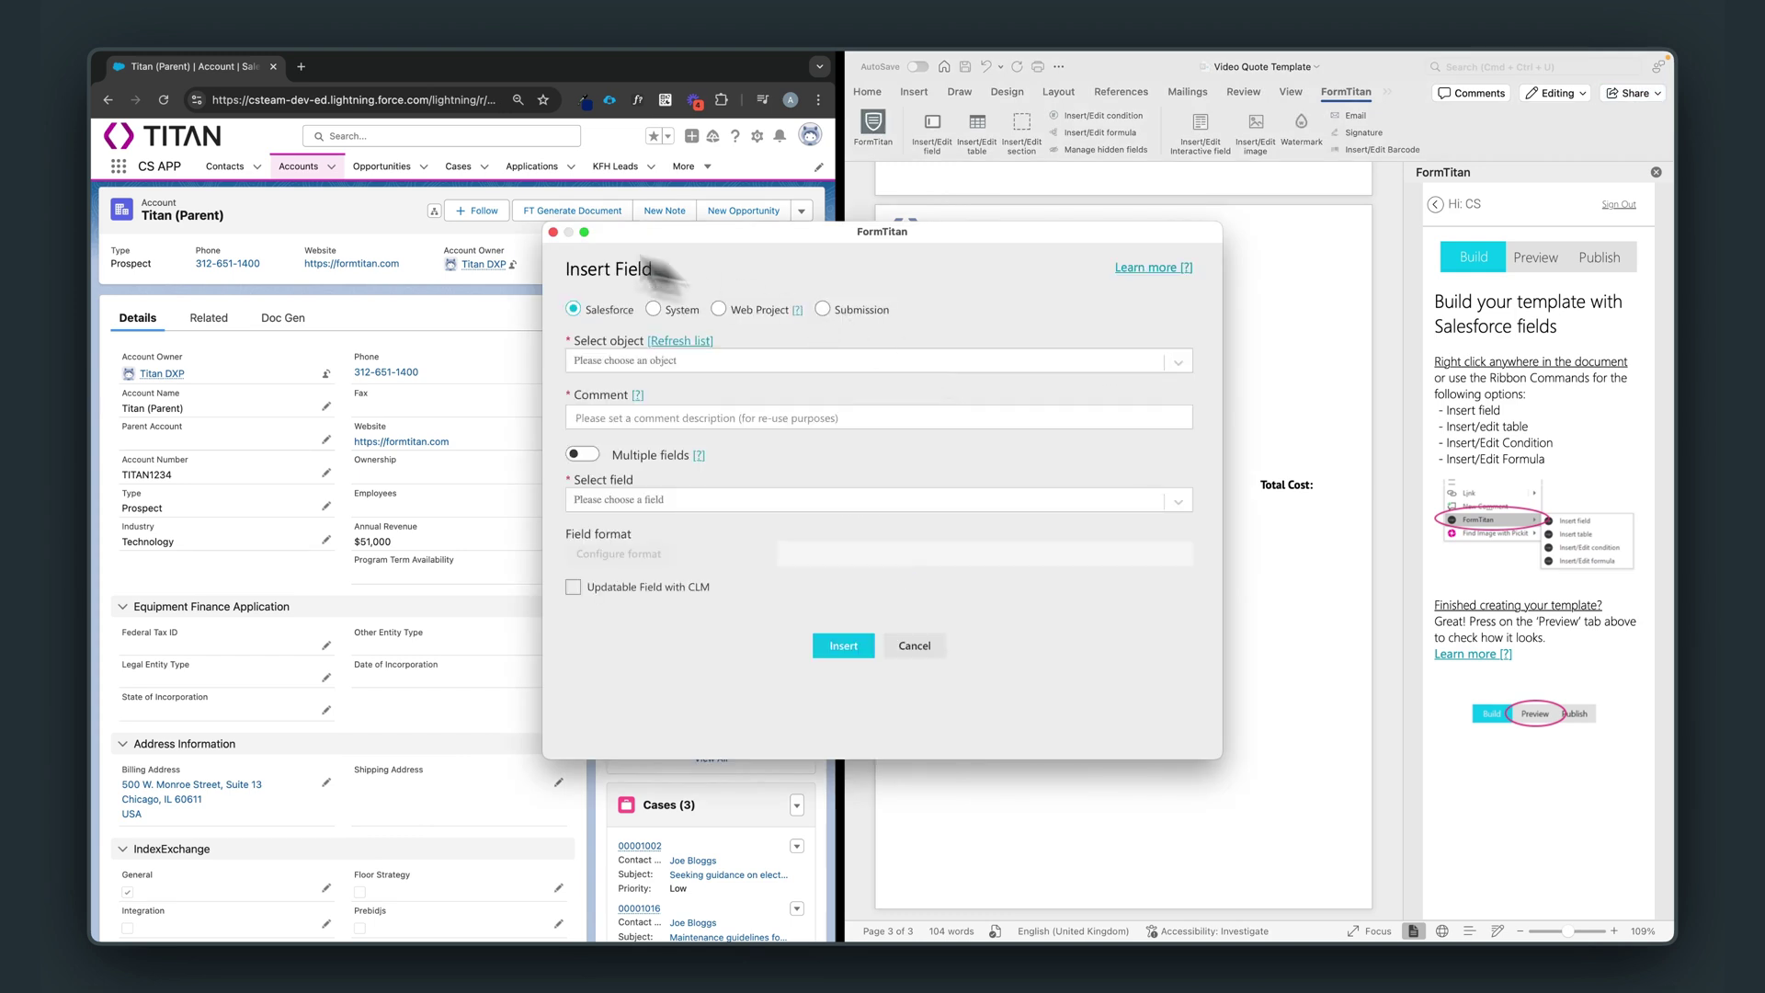
click(698, 361)
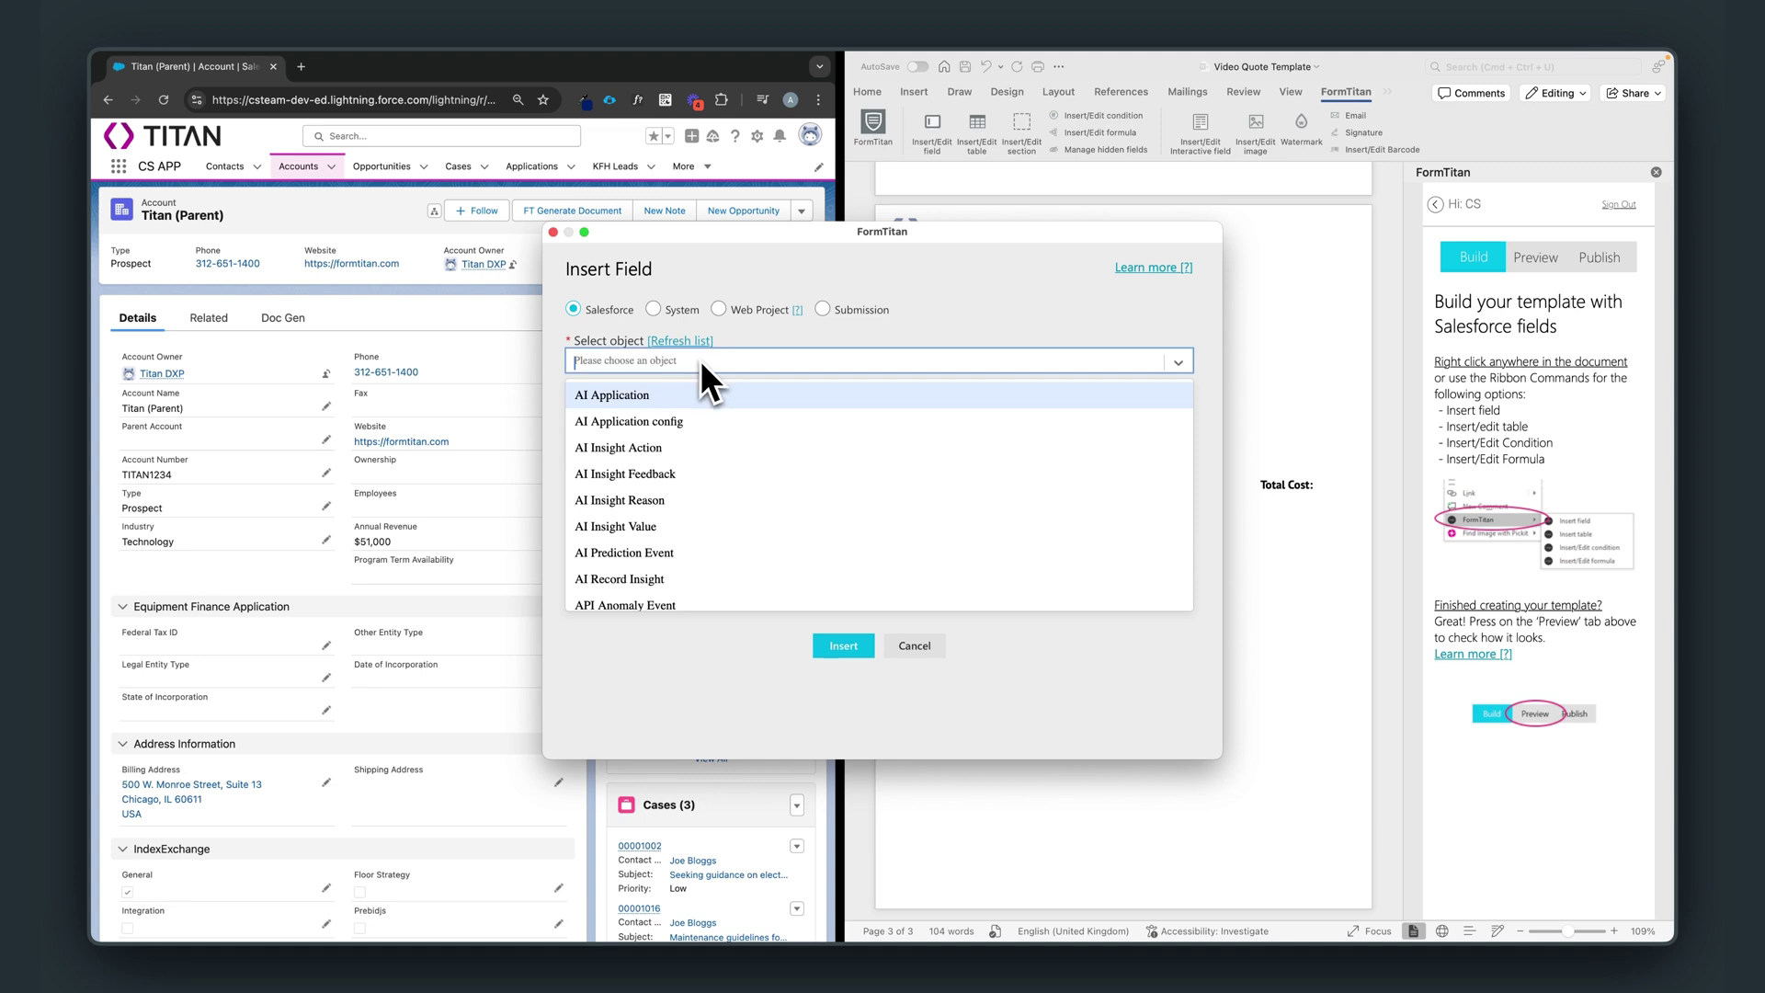
text(opport)
click(671, 447)
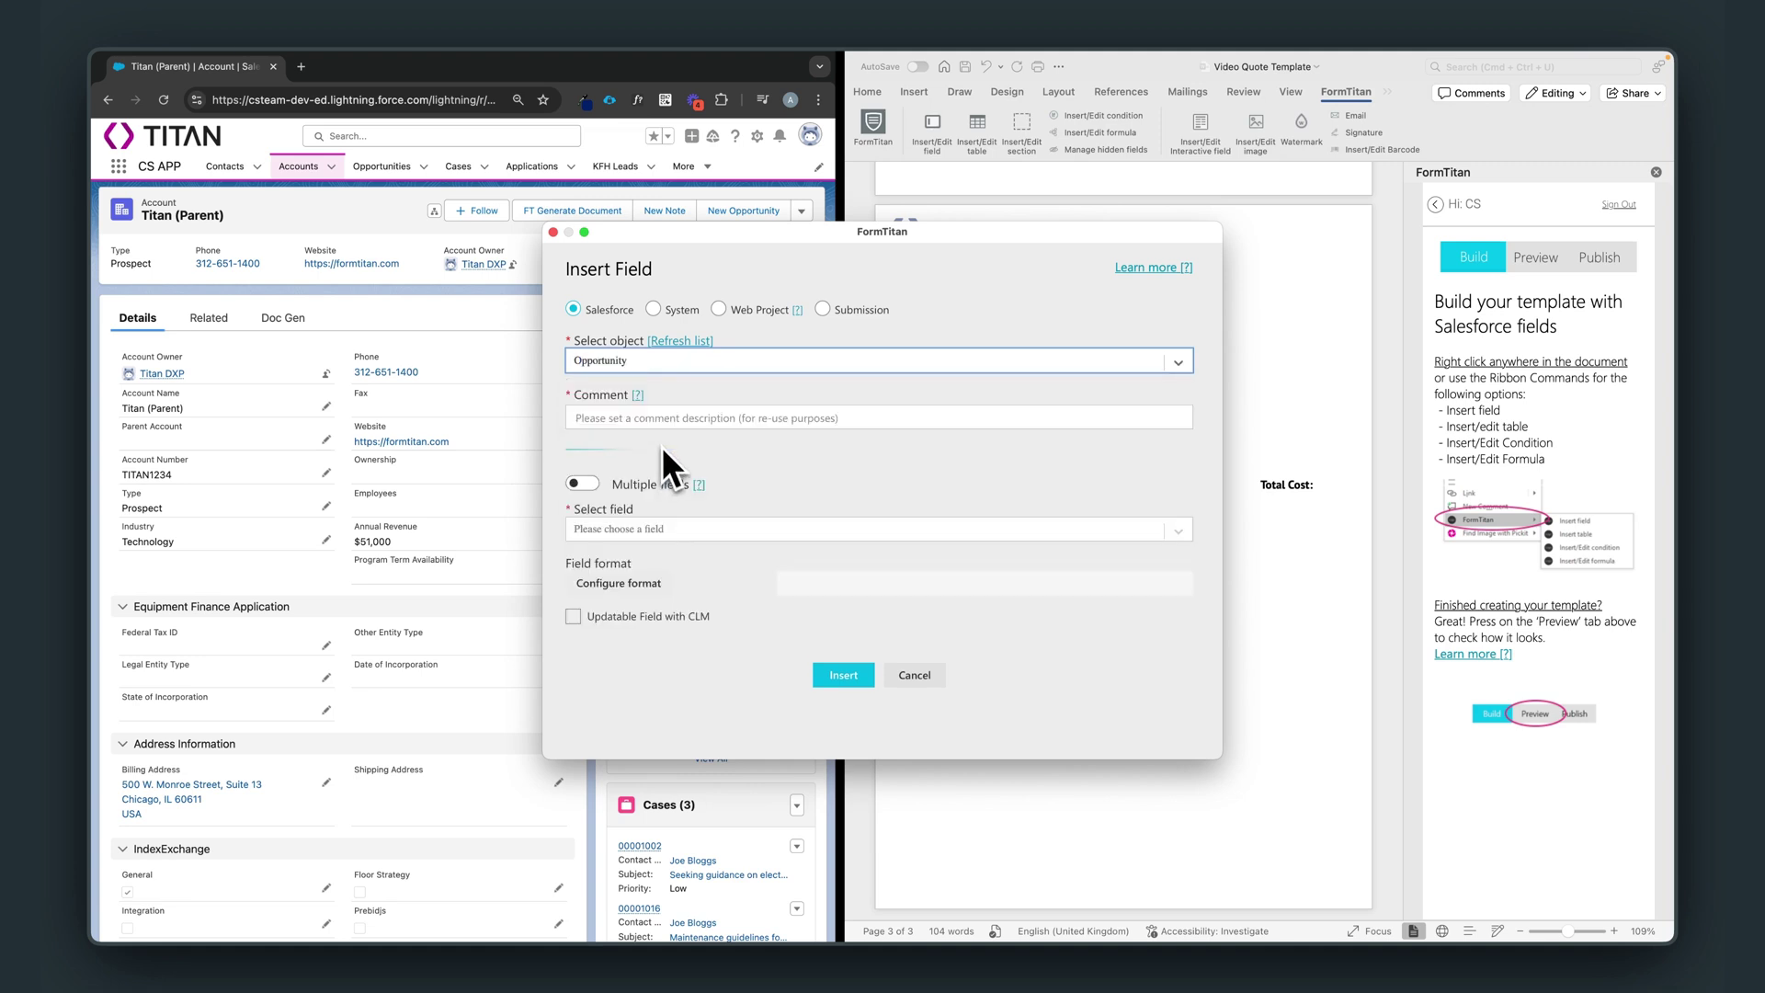
click(669, 417)
click(684, 500)
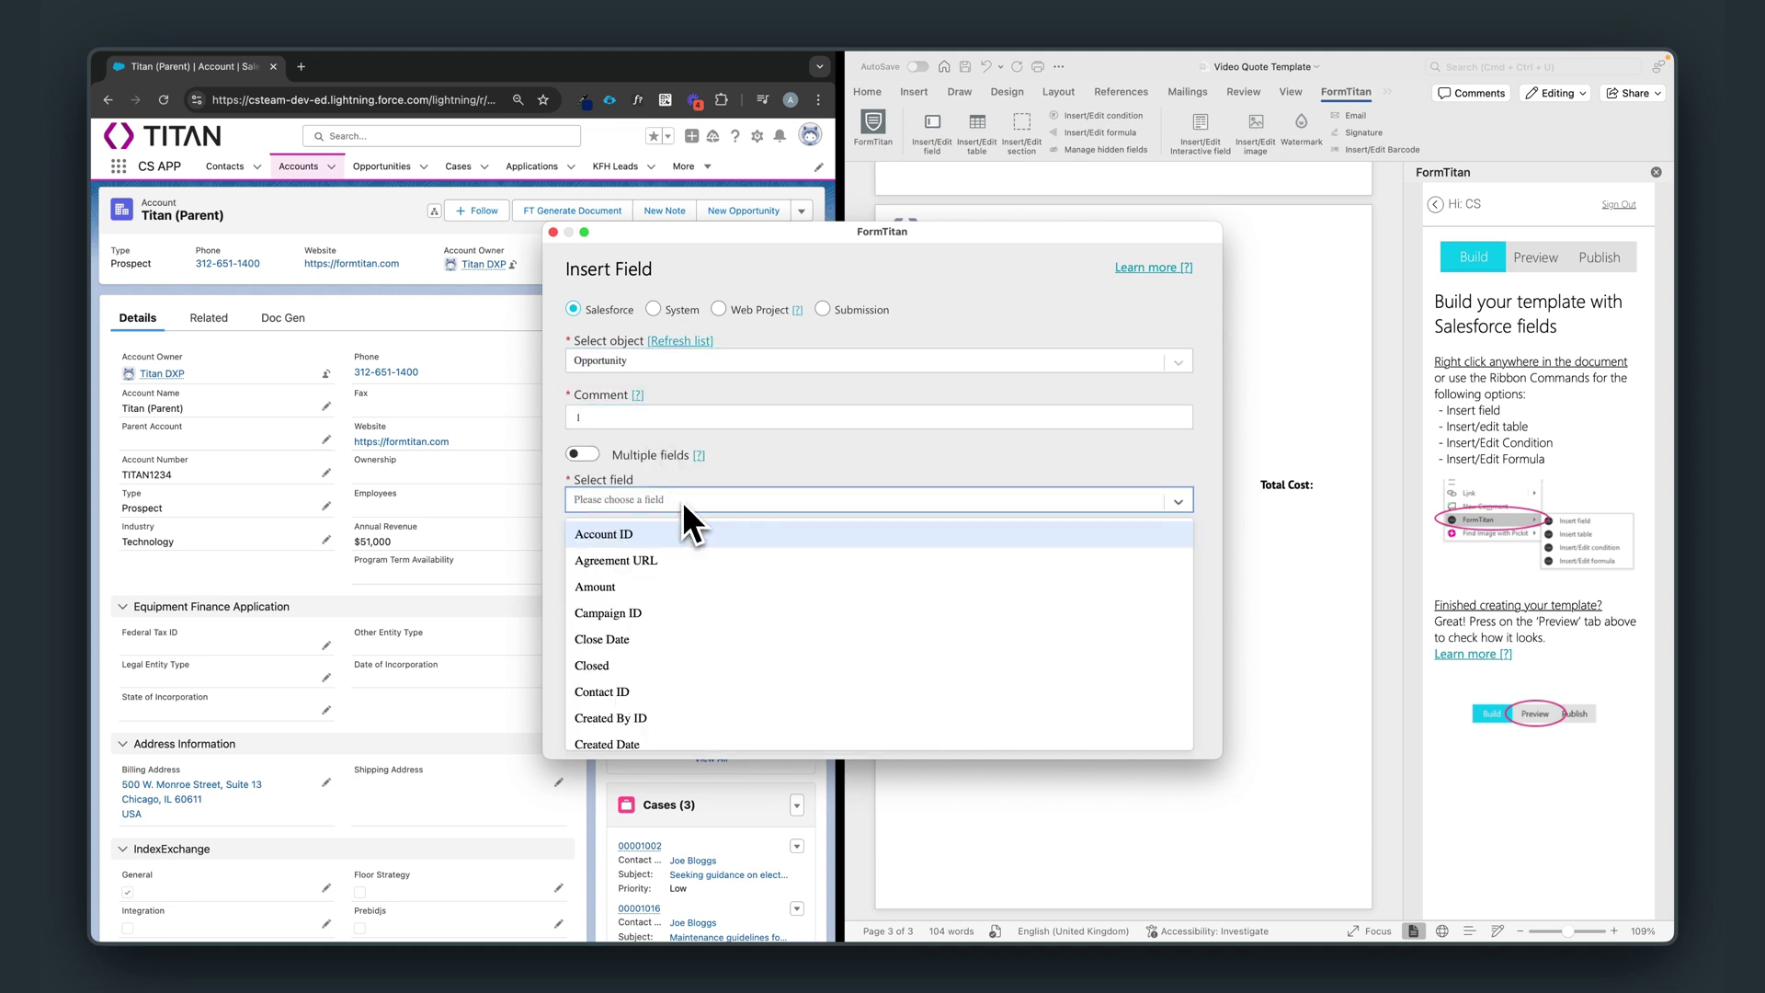
click(377, 169)
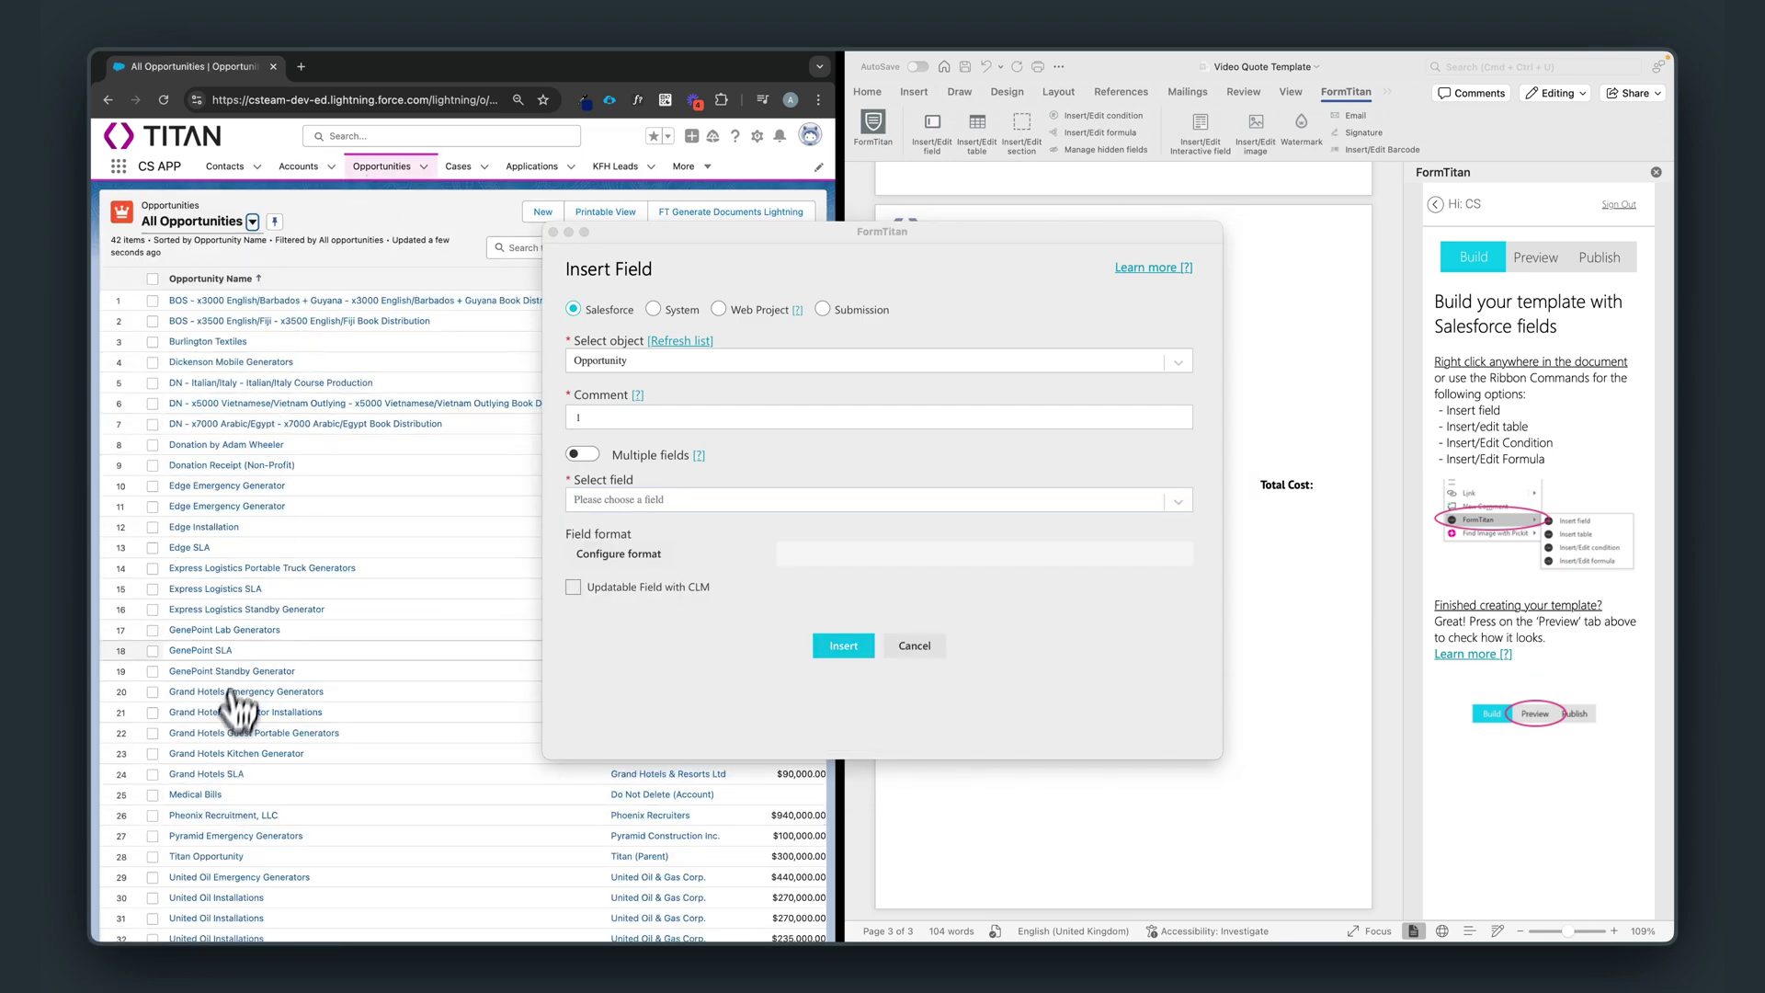
click(206, 855)
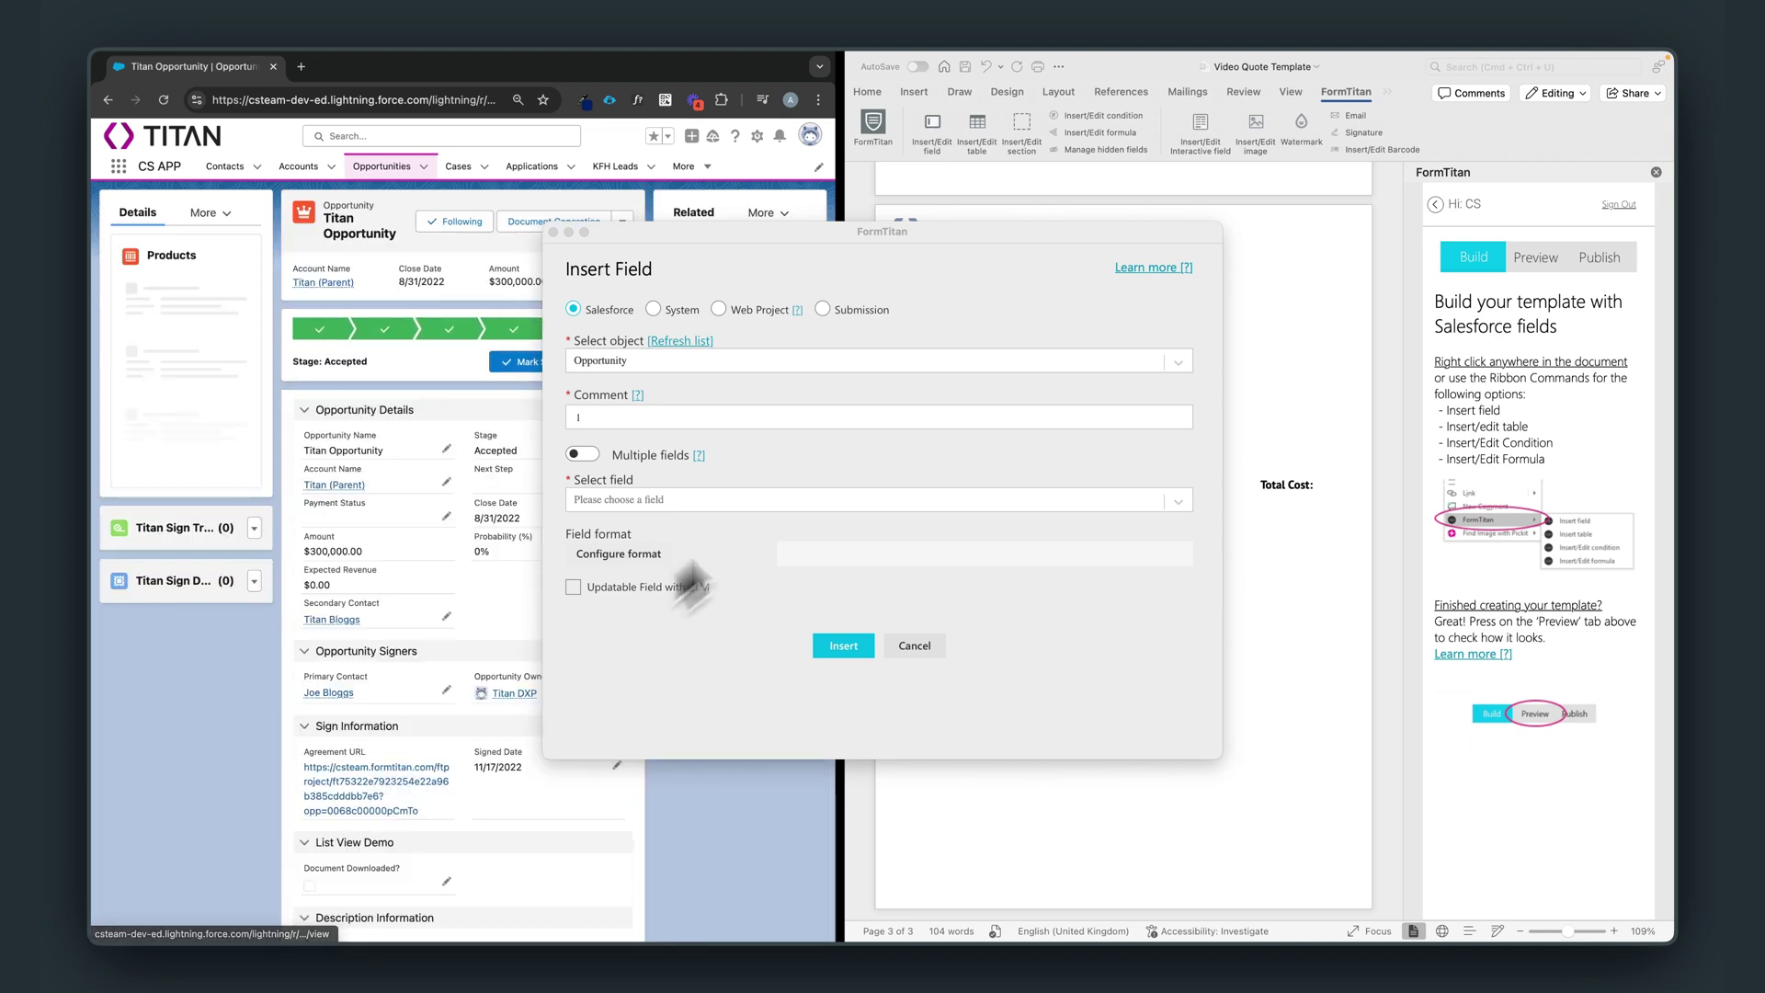
- Insert the Opportunity Account ID > Account Name field above the To line
click(689, 499)
click(618, 538)
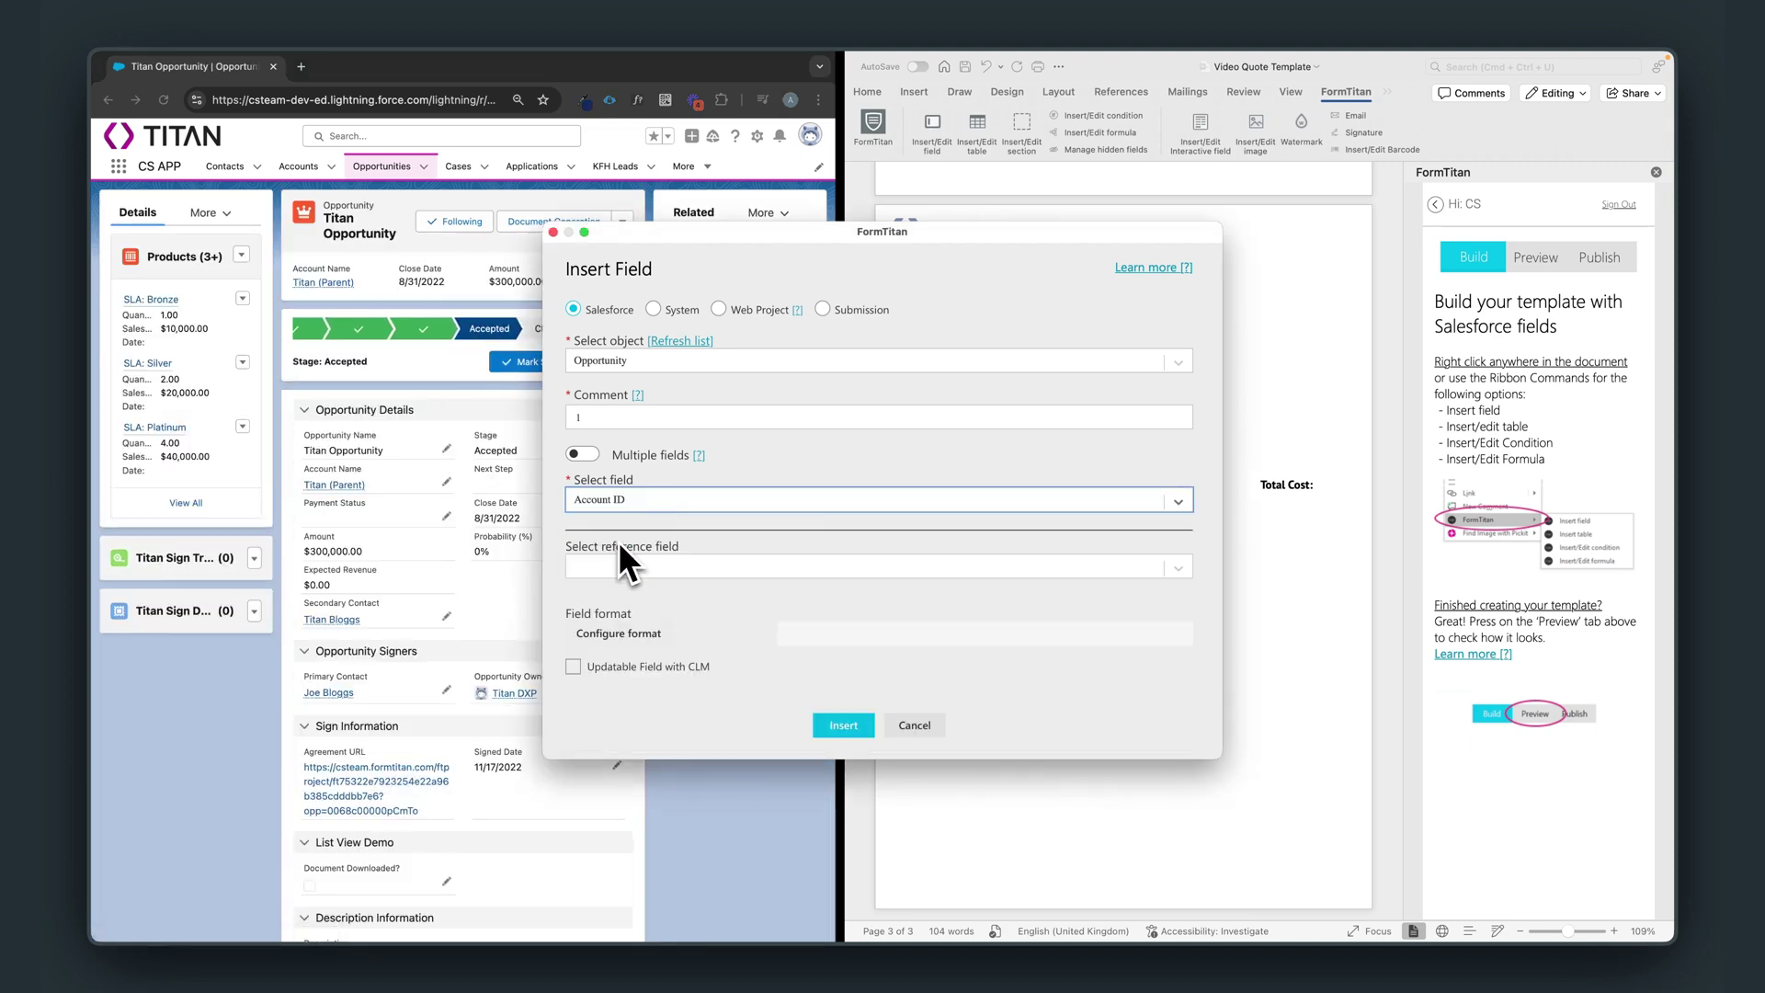
click(631, 565)
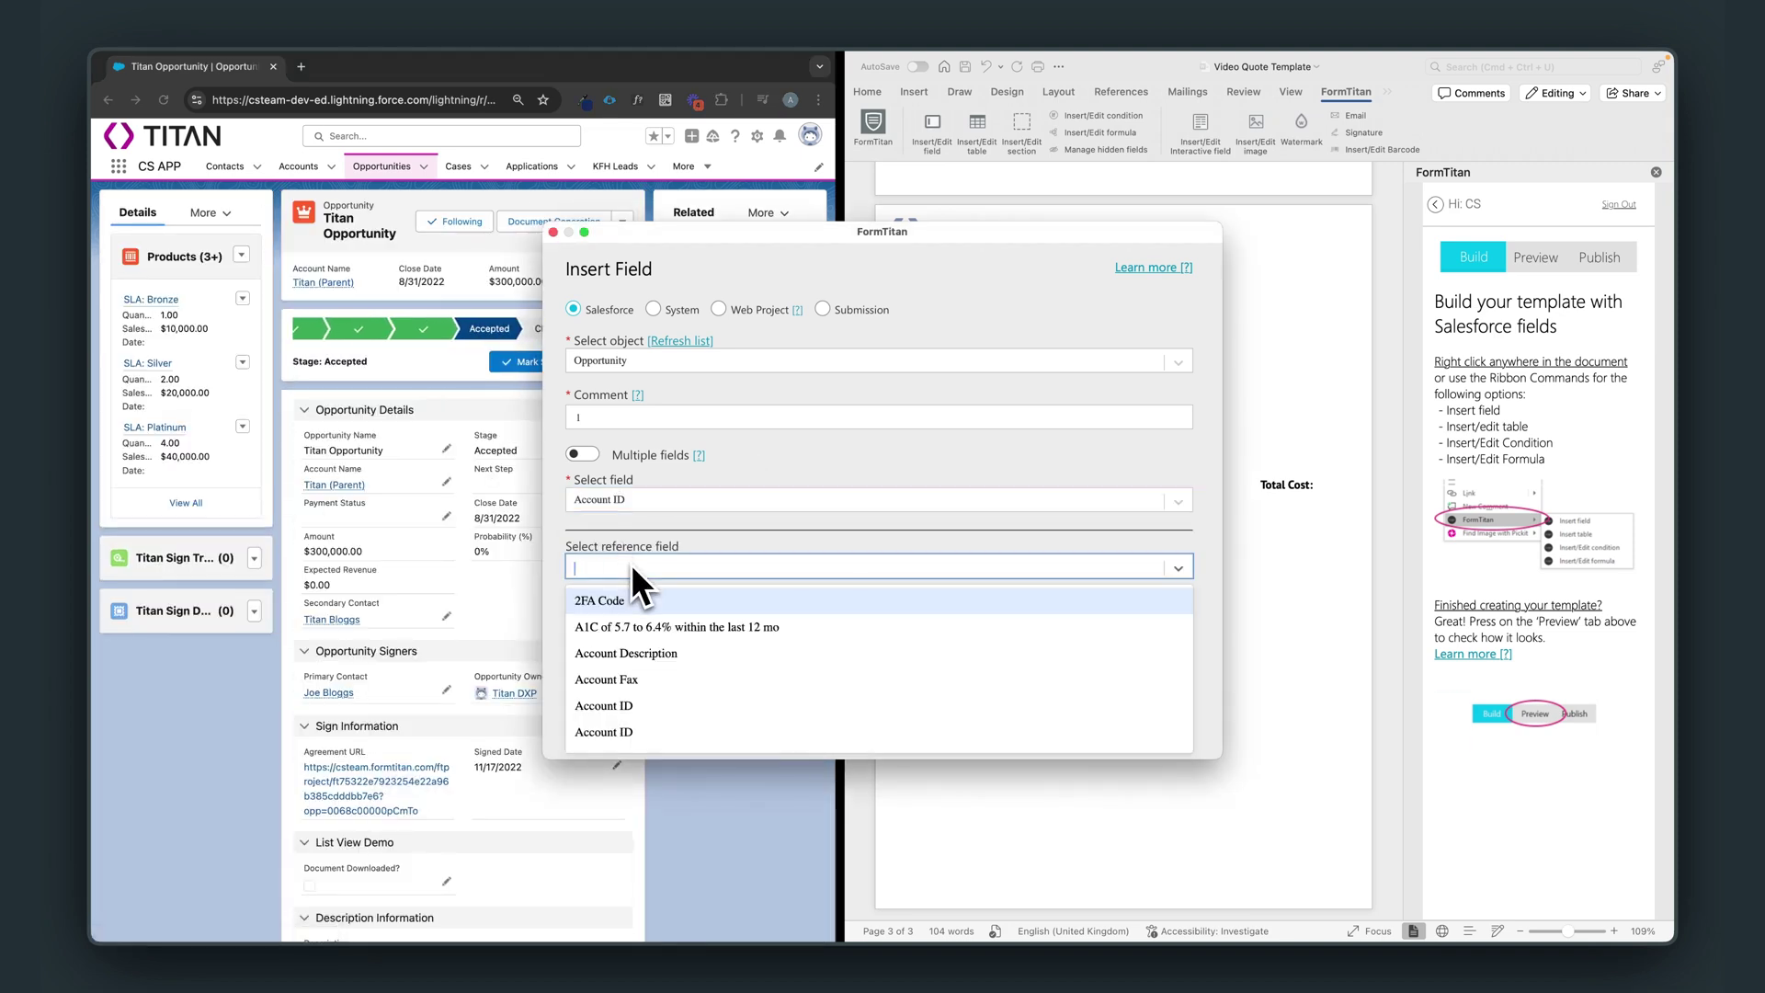
text(name)
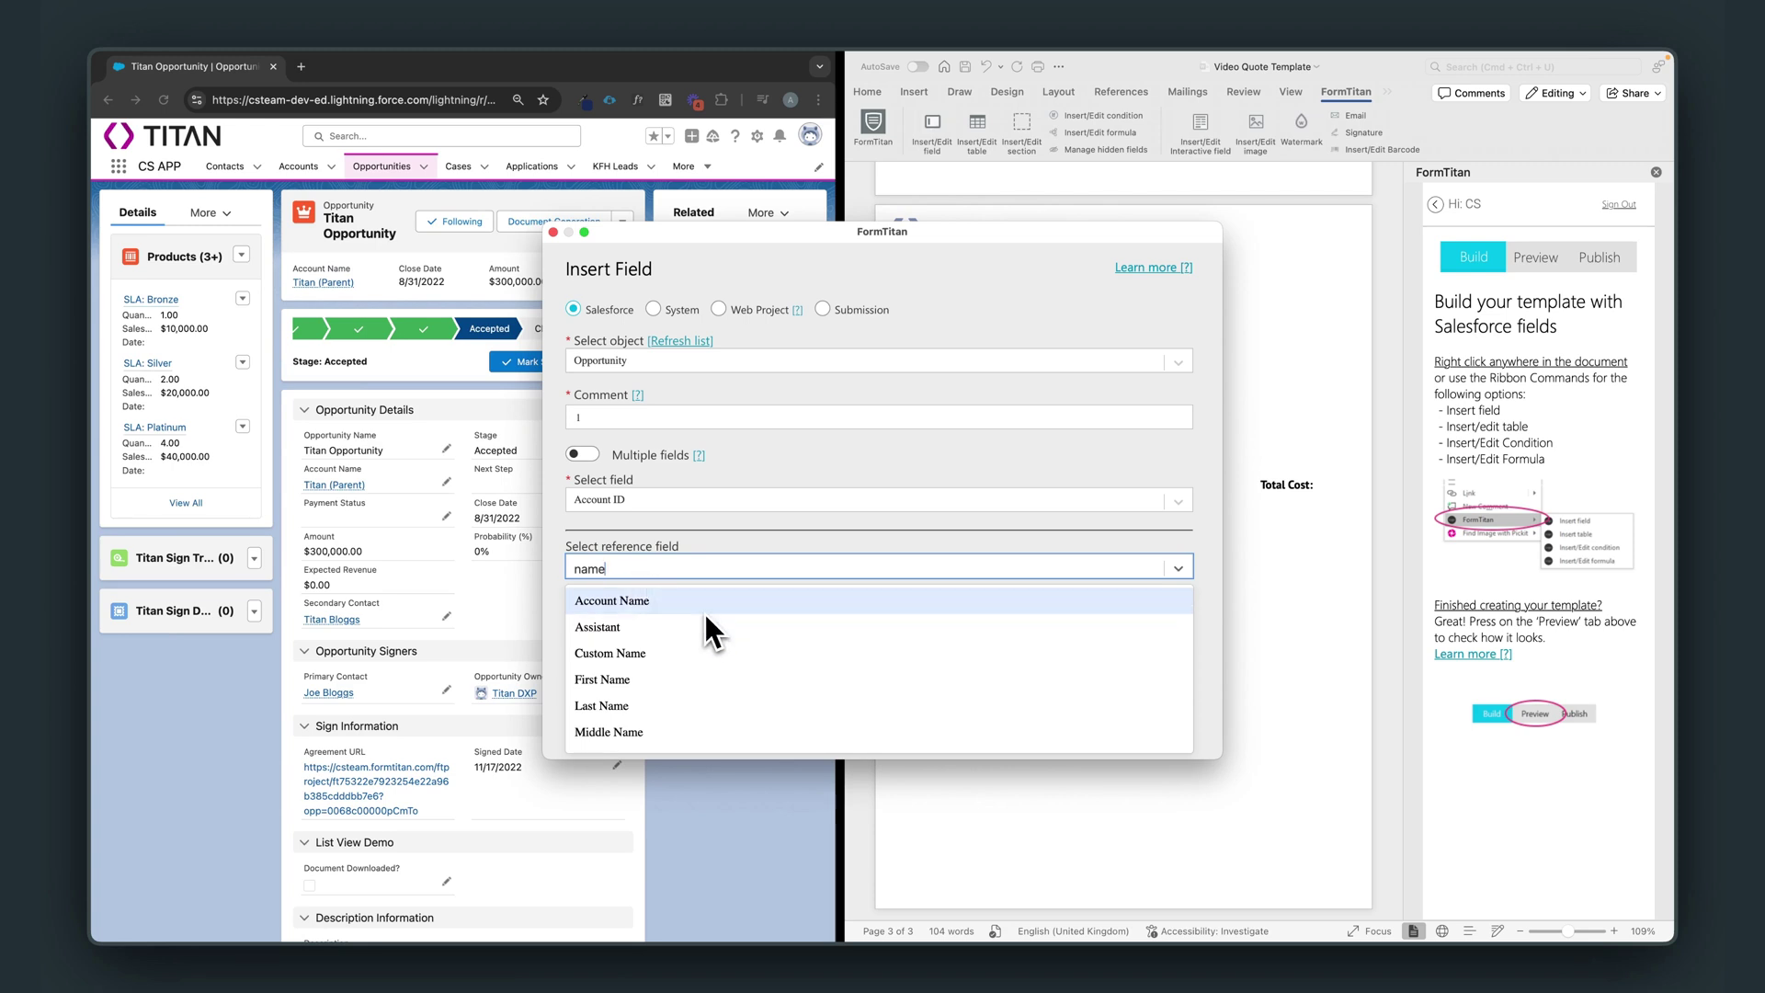
click(704, 607)
click(844, 732)
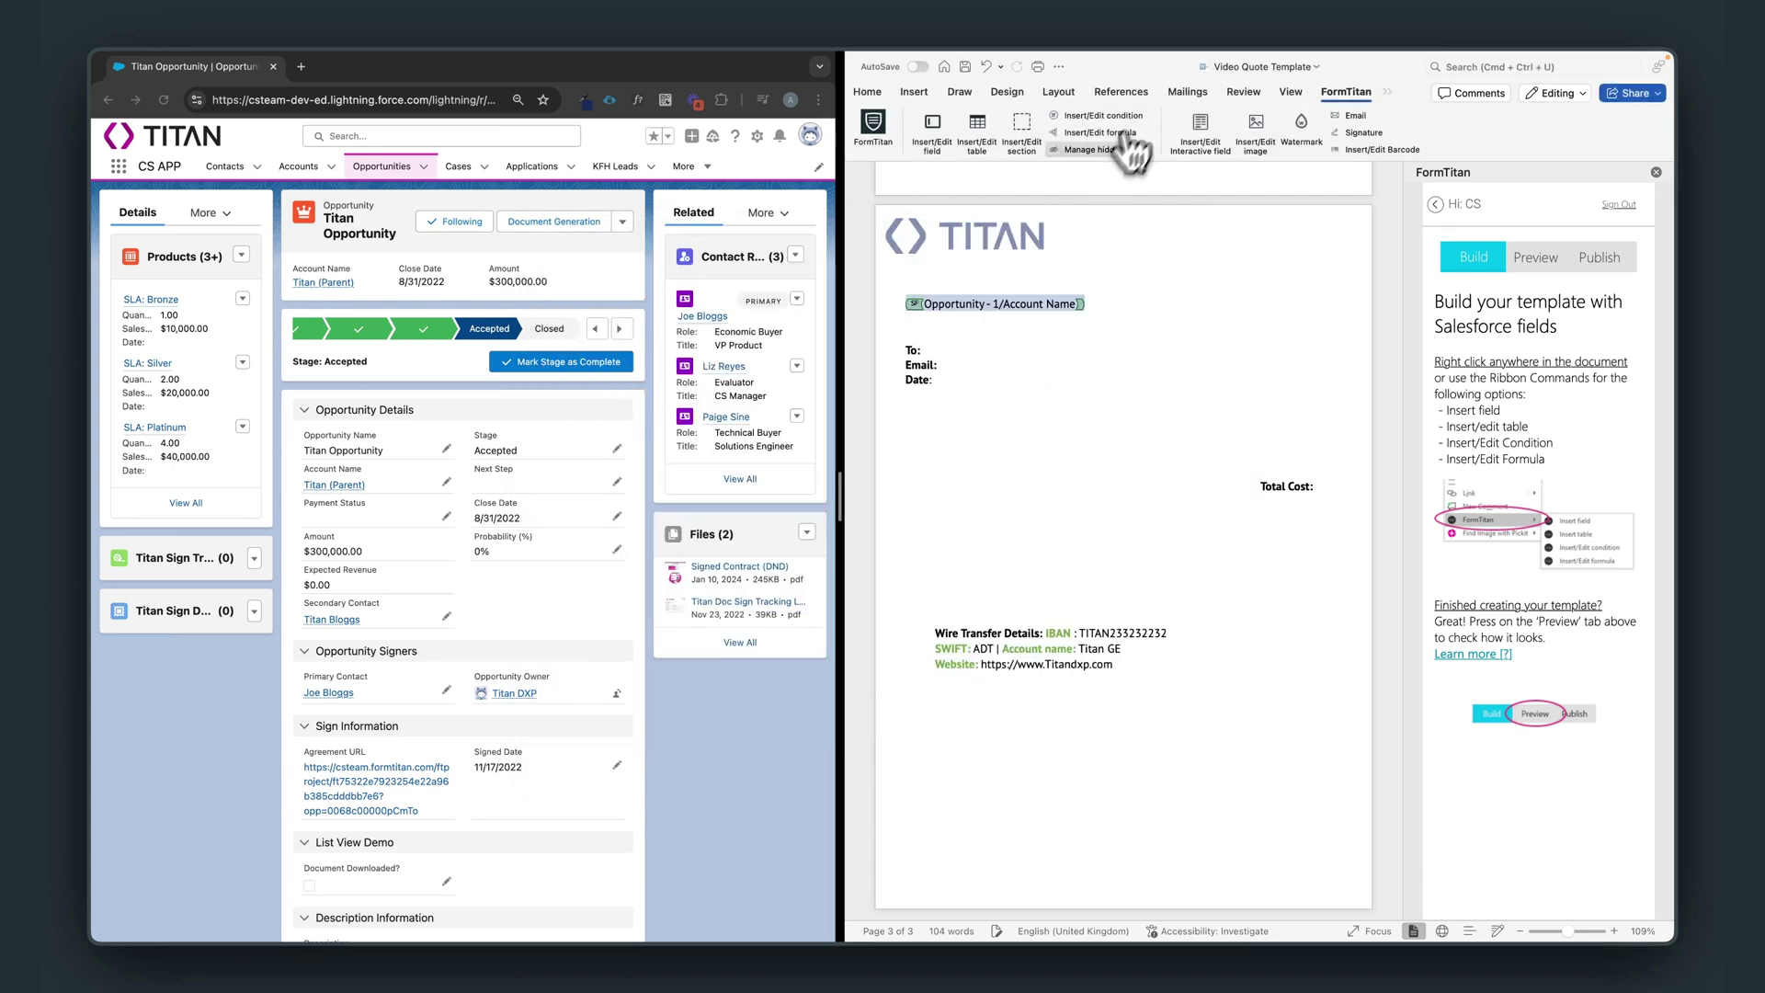
- Trim the field label to Name and insert an Opportunity - 1 Account ID > Billing Street field
drag(924, 307, 1241, 331)
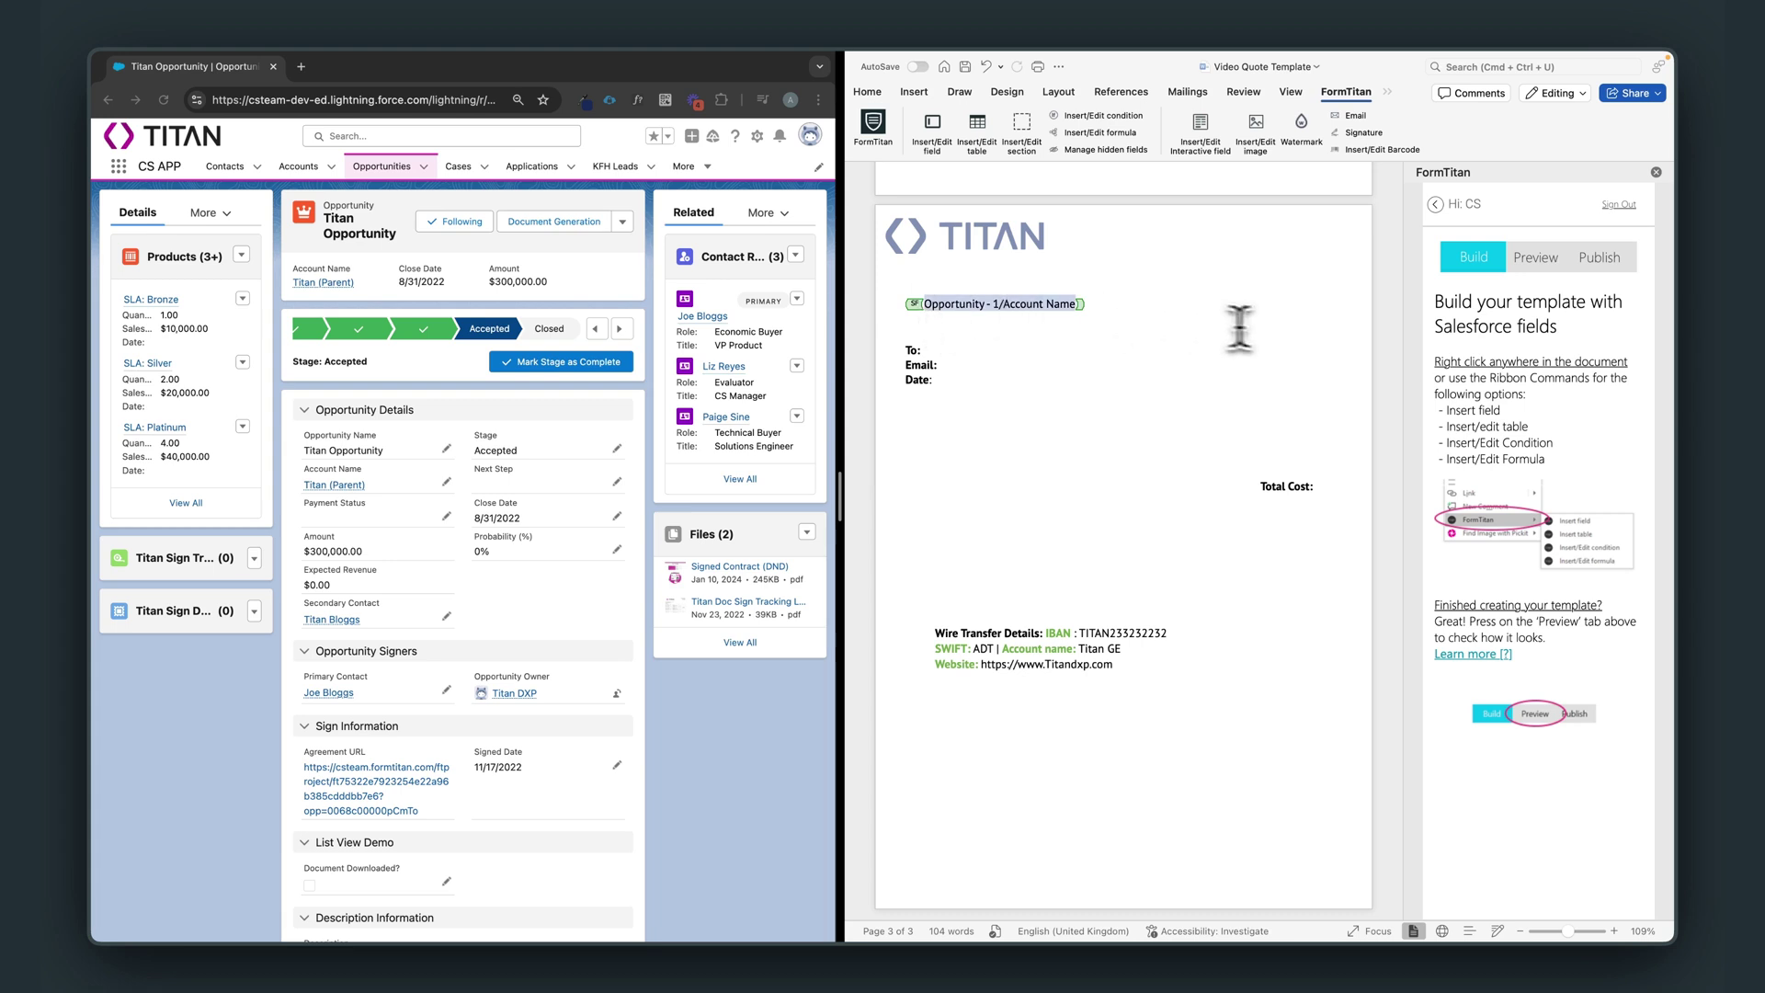
key(BackSpace)
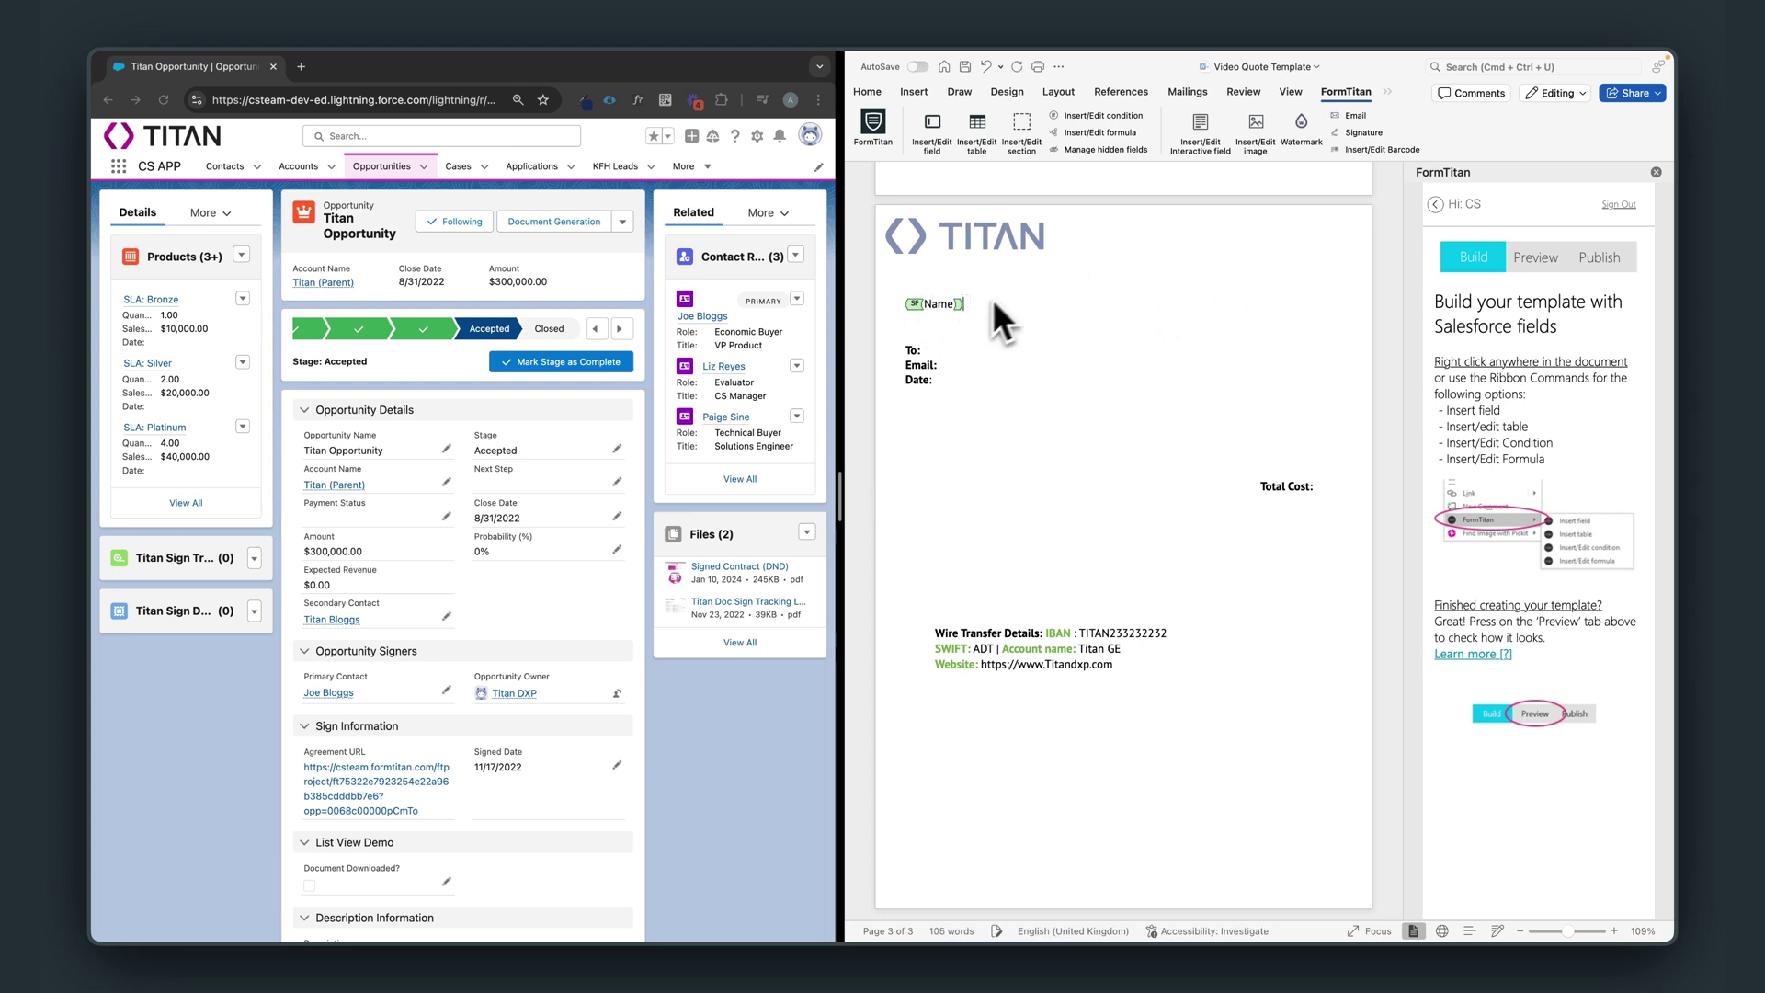
click(931, 129)
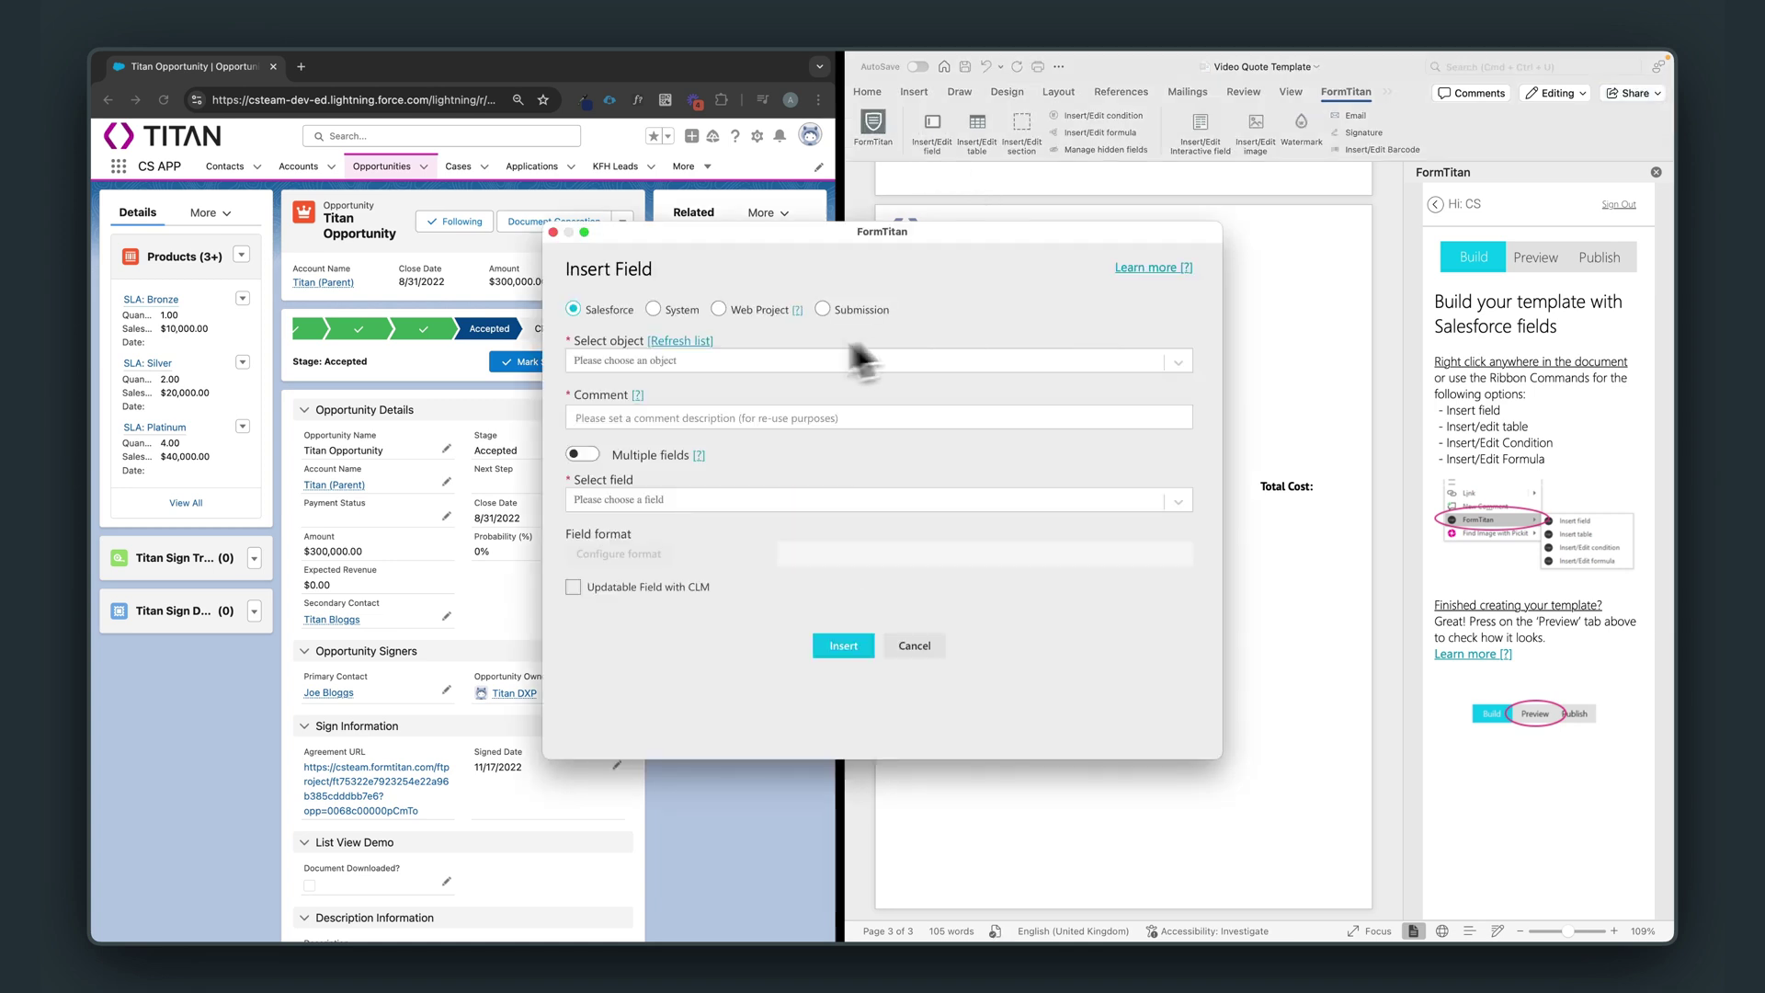
click(754, 360)
click(735, 395)
click(698, 499)
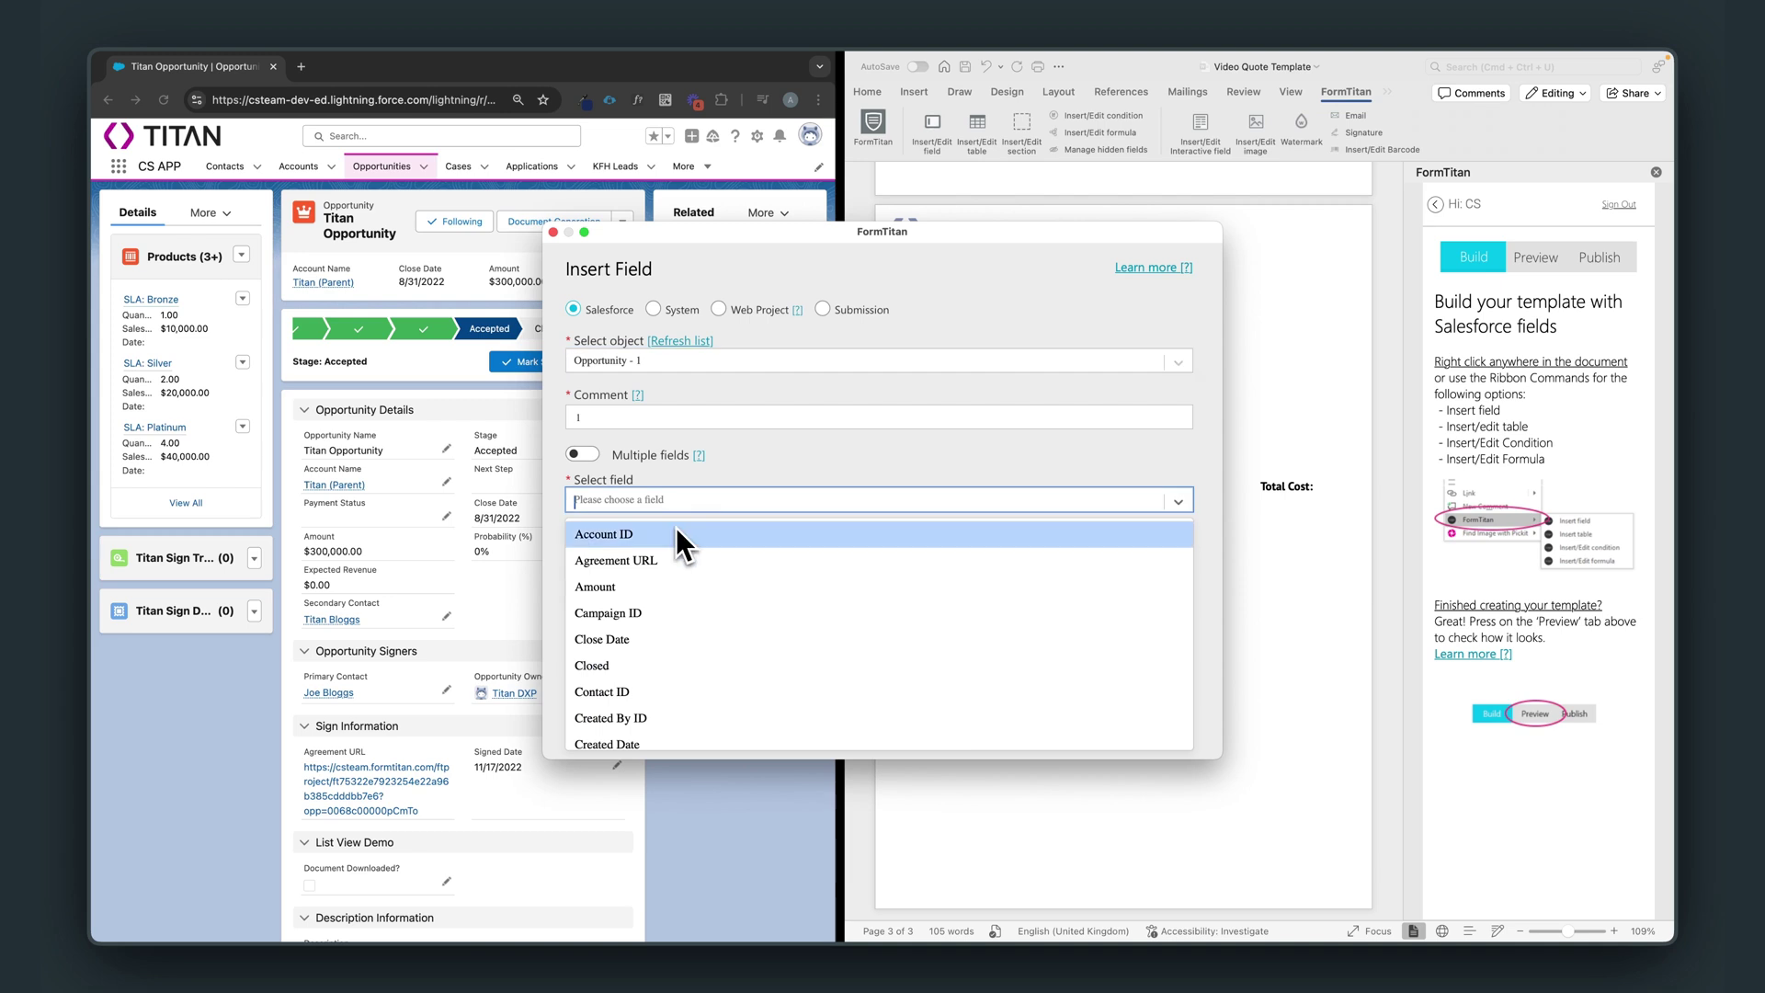
click(678, 534)
click(686, 565)
text(street)
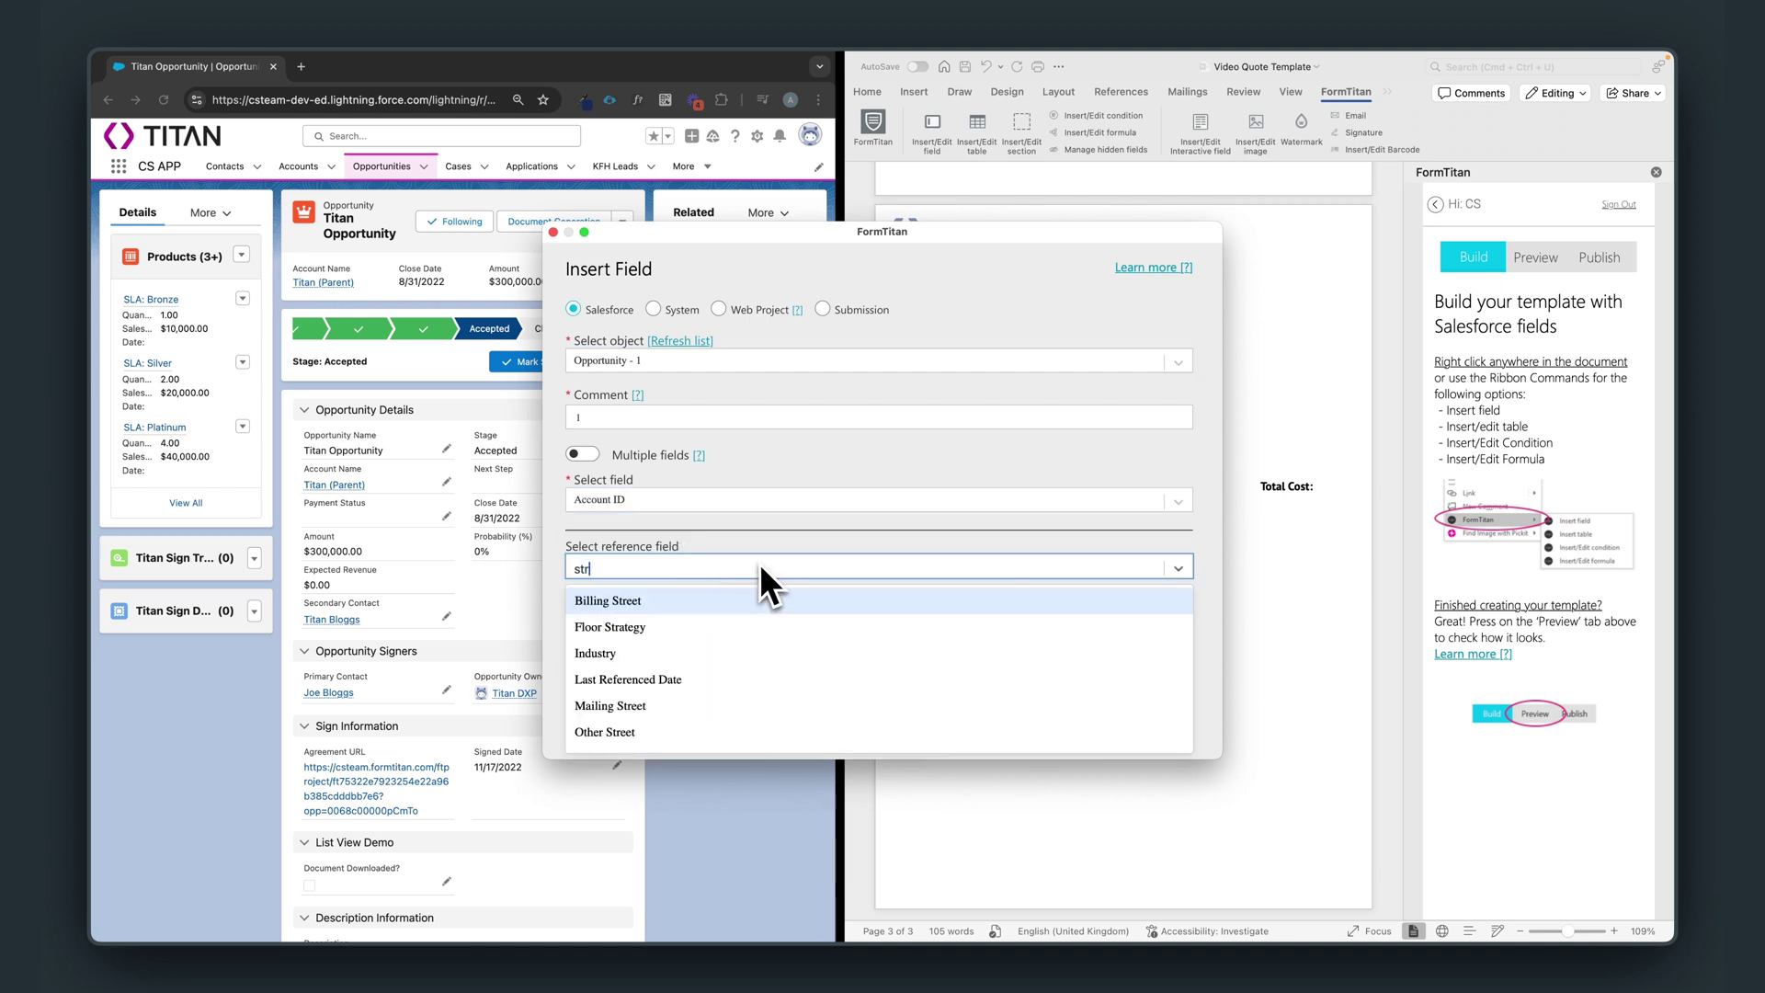
click(703, 602)
click(844, 726)
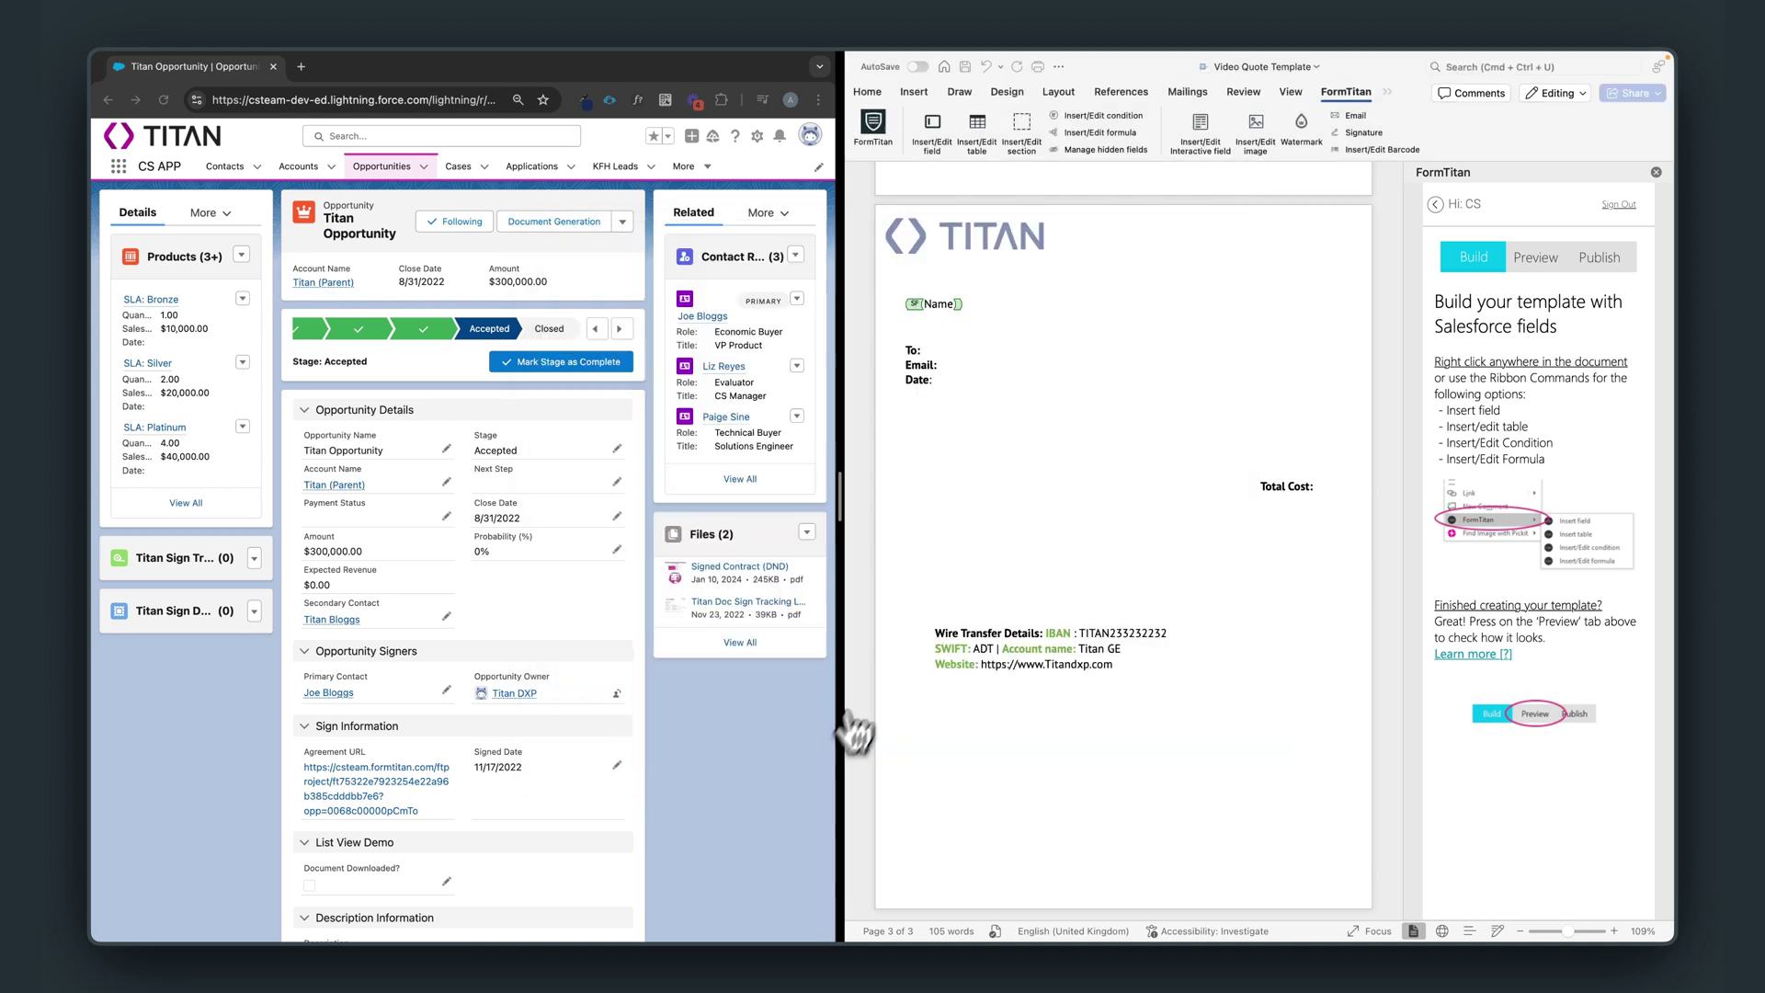
- Paste three more copies of the Billing Street field and relabel the first one Street
text(Opportunity - 1/Billing Street)
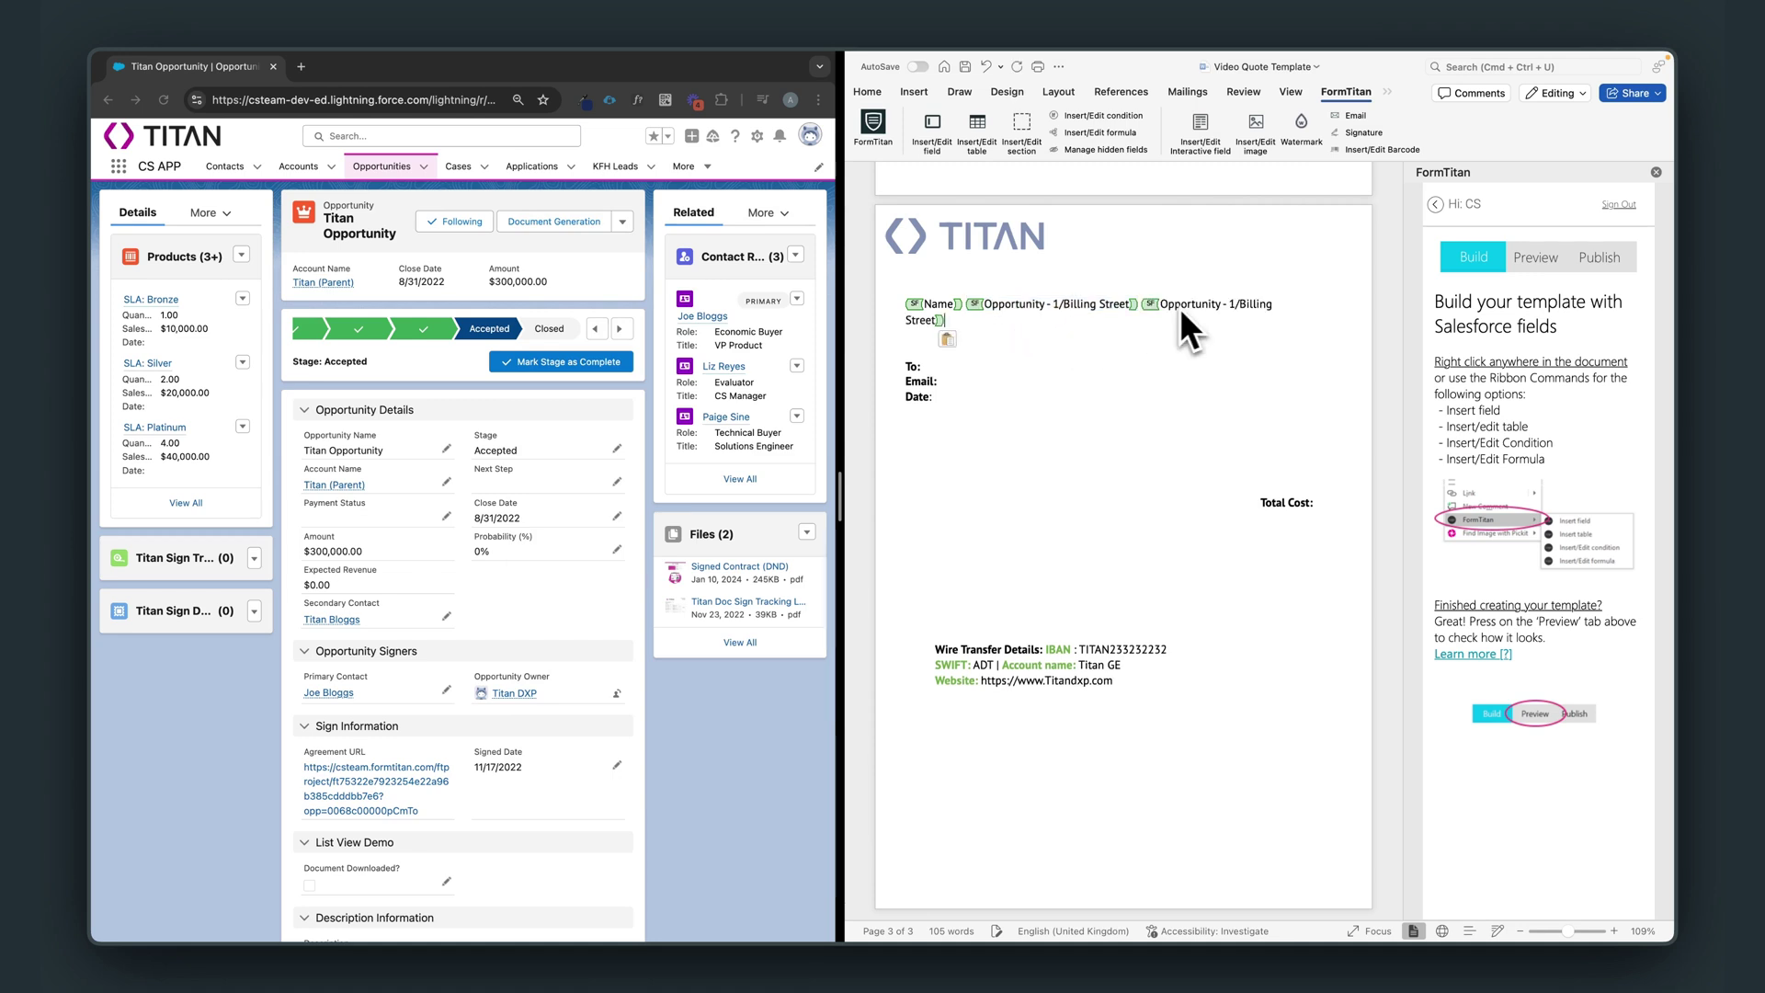
text(Opportunity - 1/Billing Street)
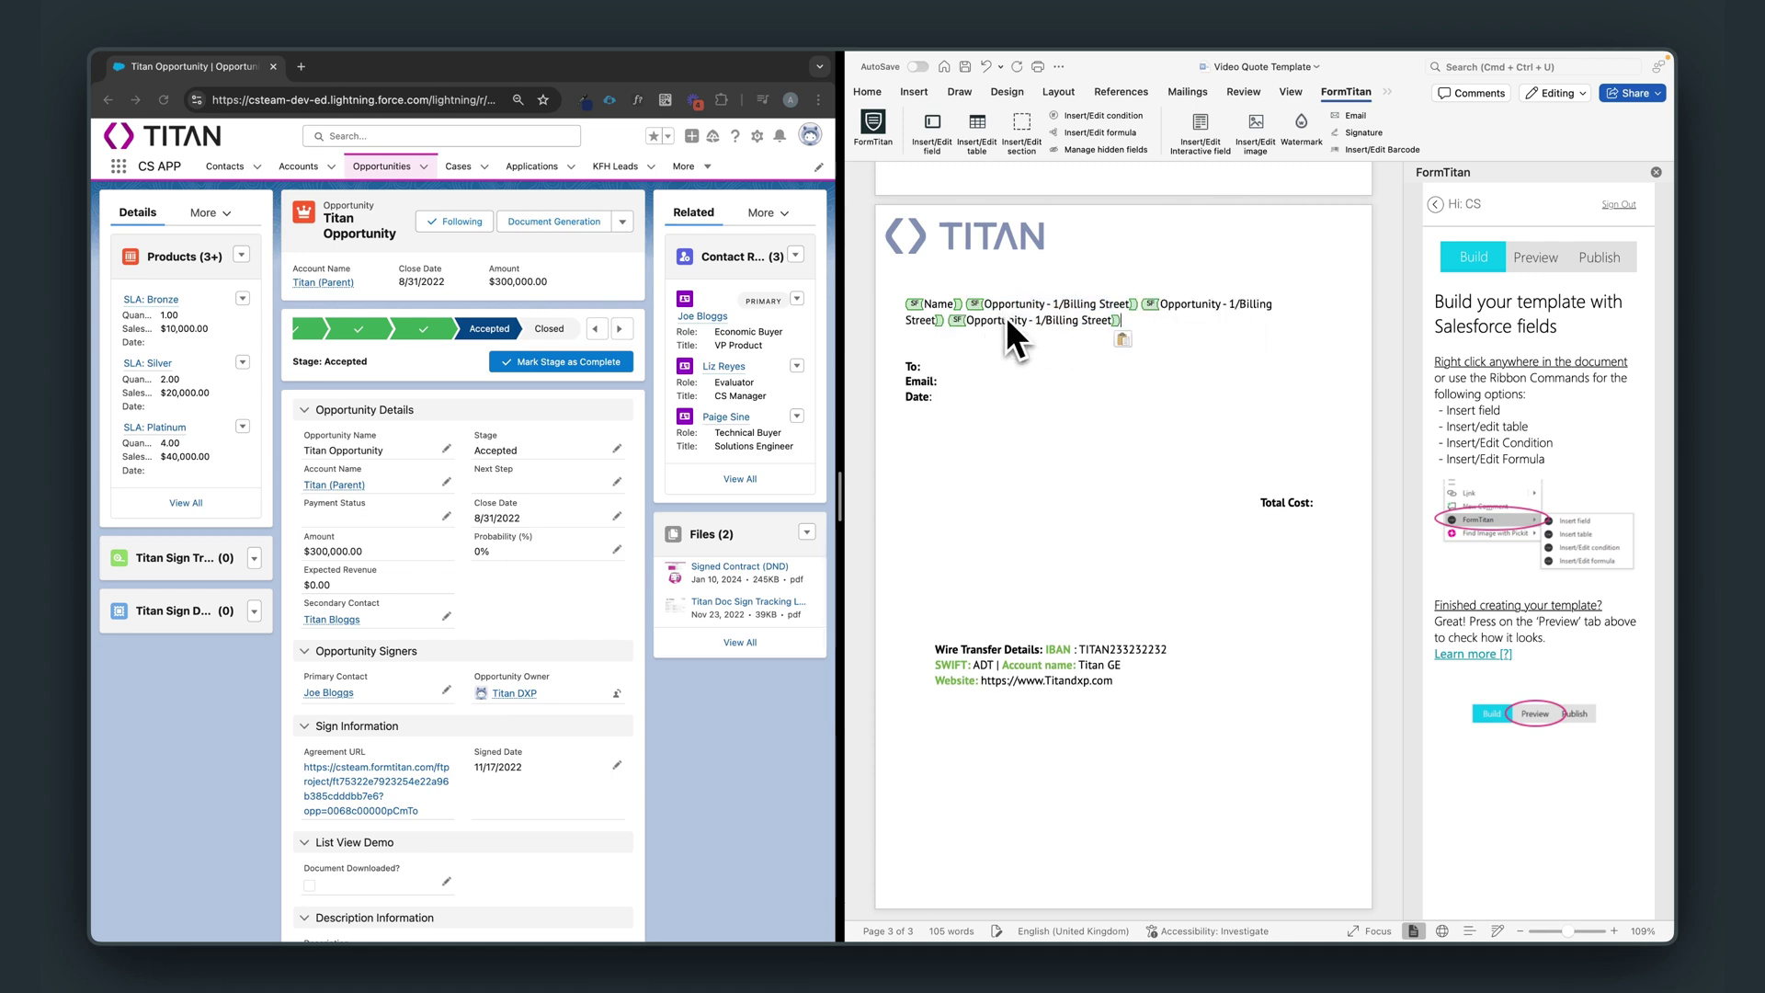
text(Opportunity - 1/Billing Street)
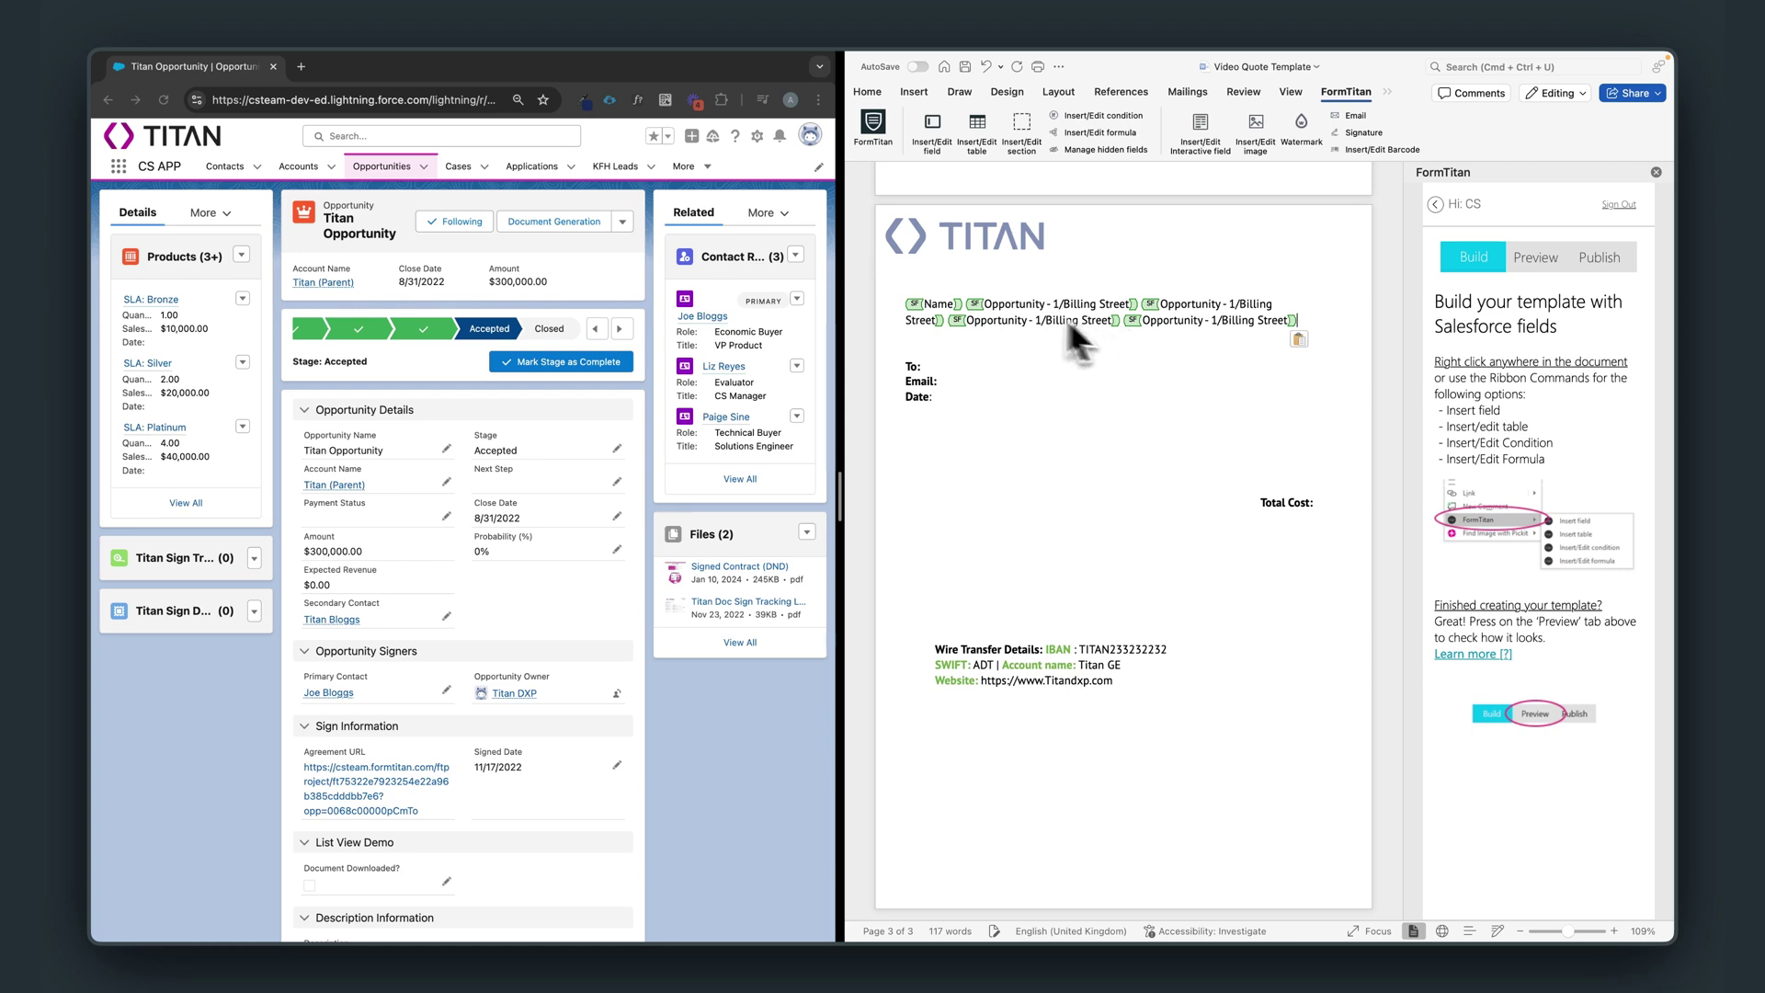
drag(981, 306, 1128, 308)
key(BackSpace)
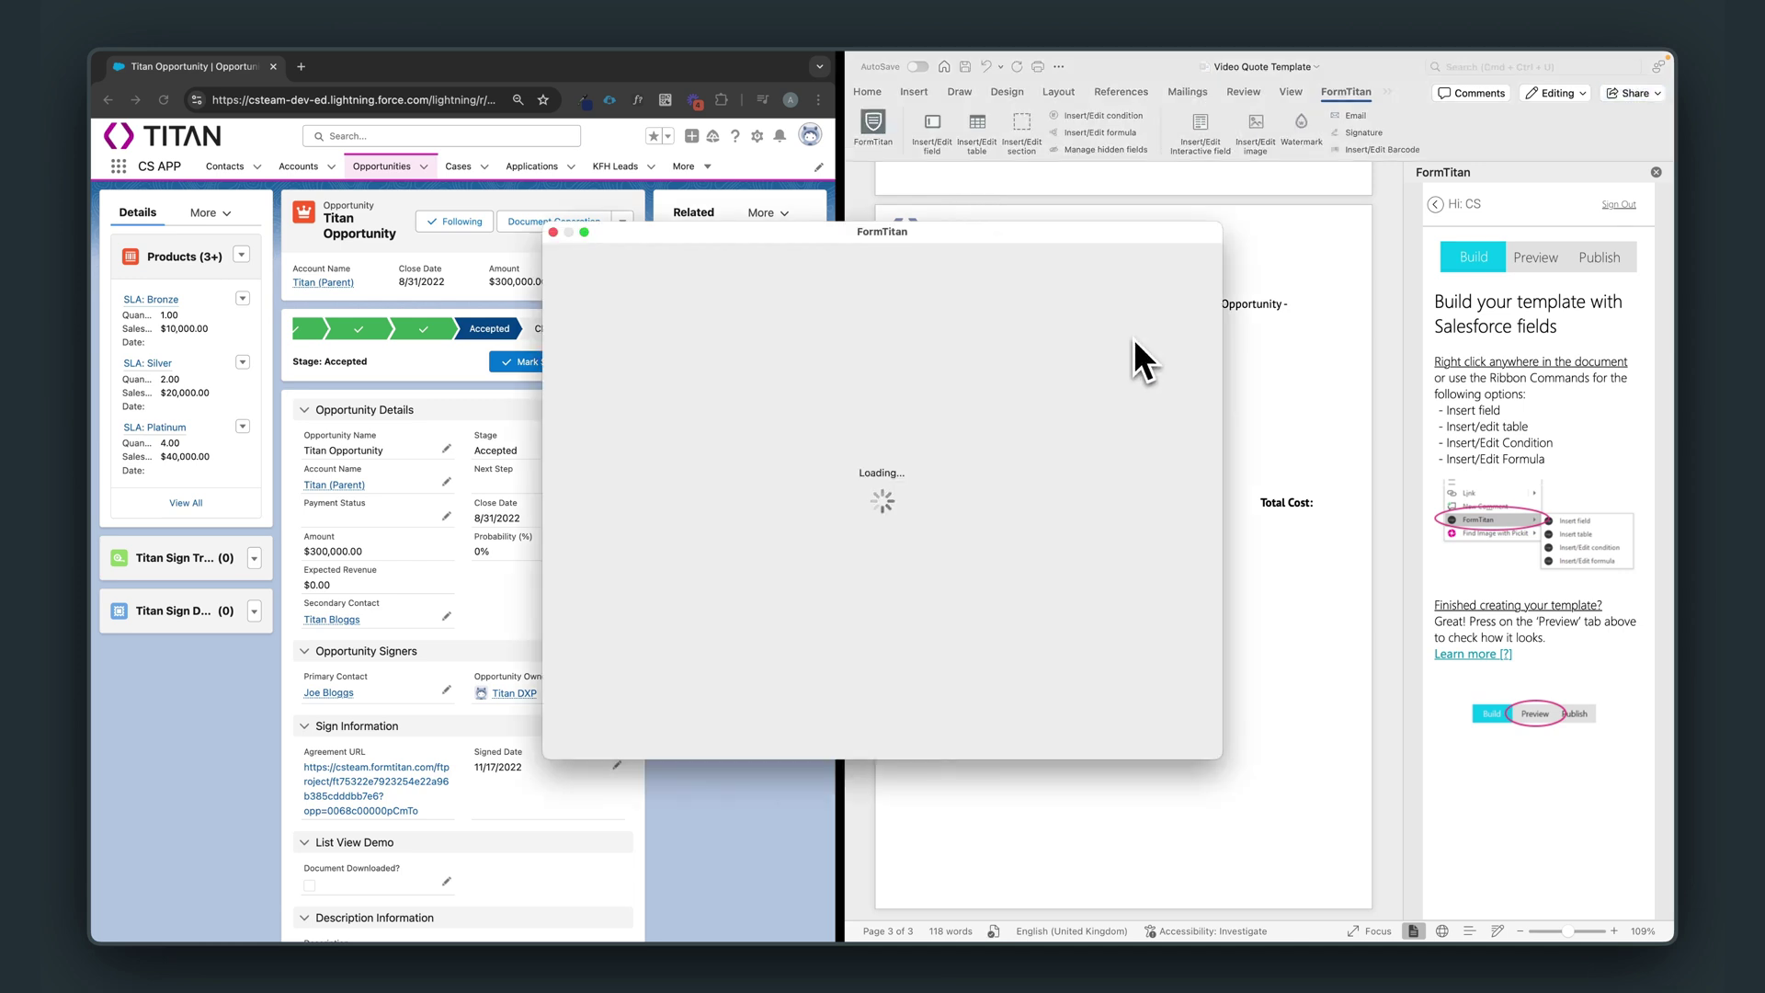
- Set the reference field to Billing City and insert it into the address line
click(777, 567)
text(city)
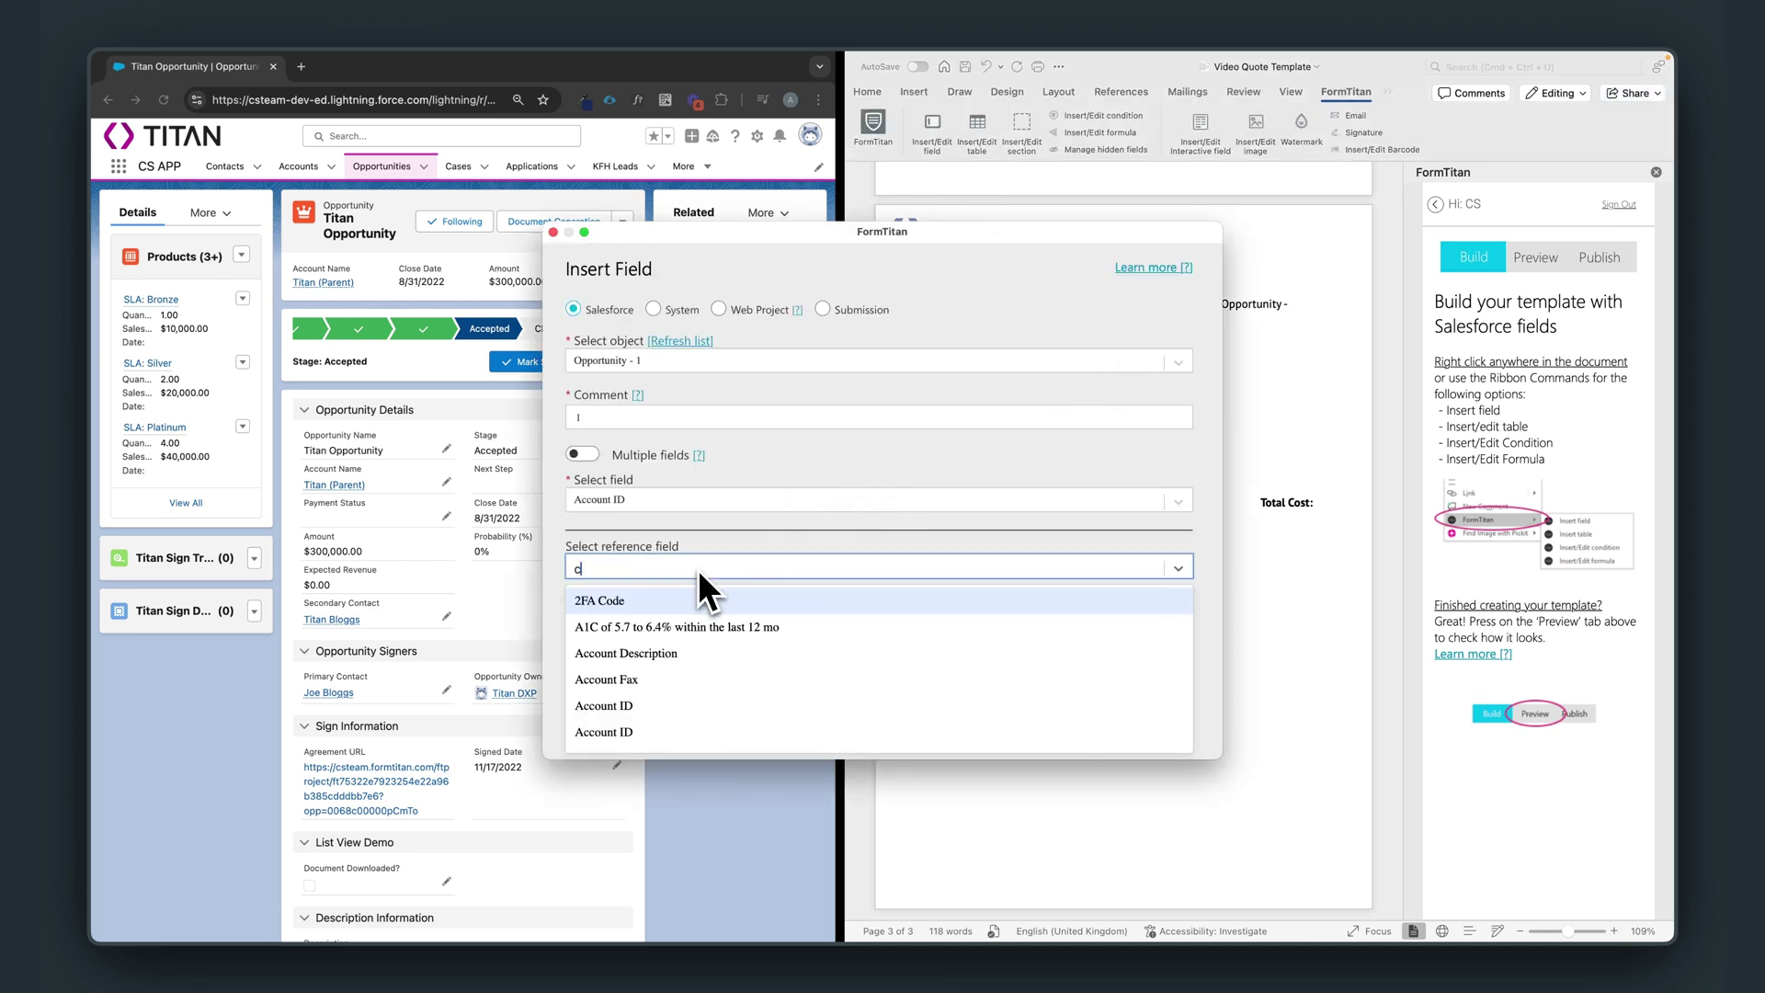
click(644, 600)
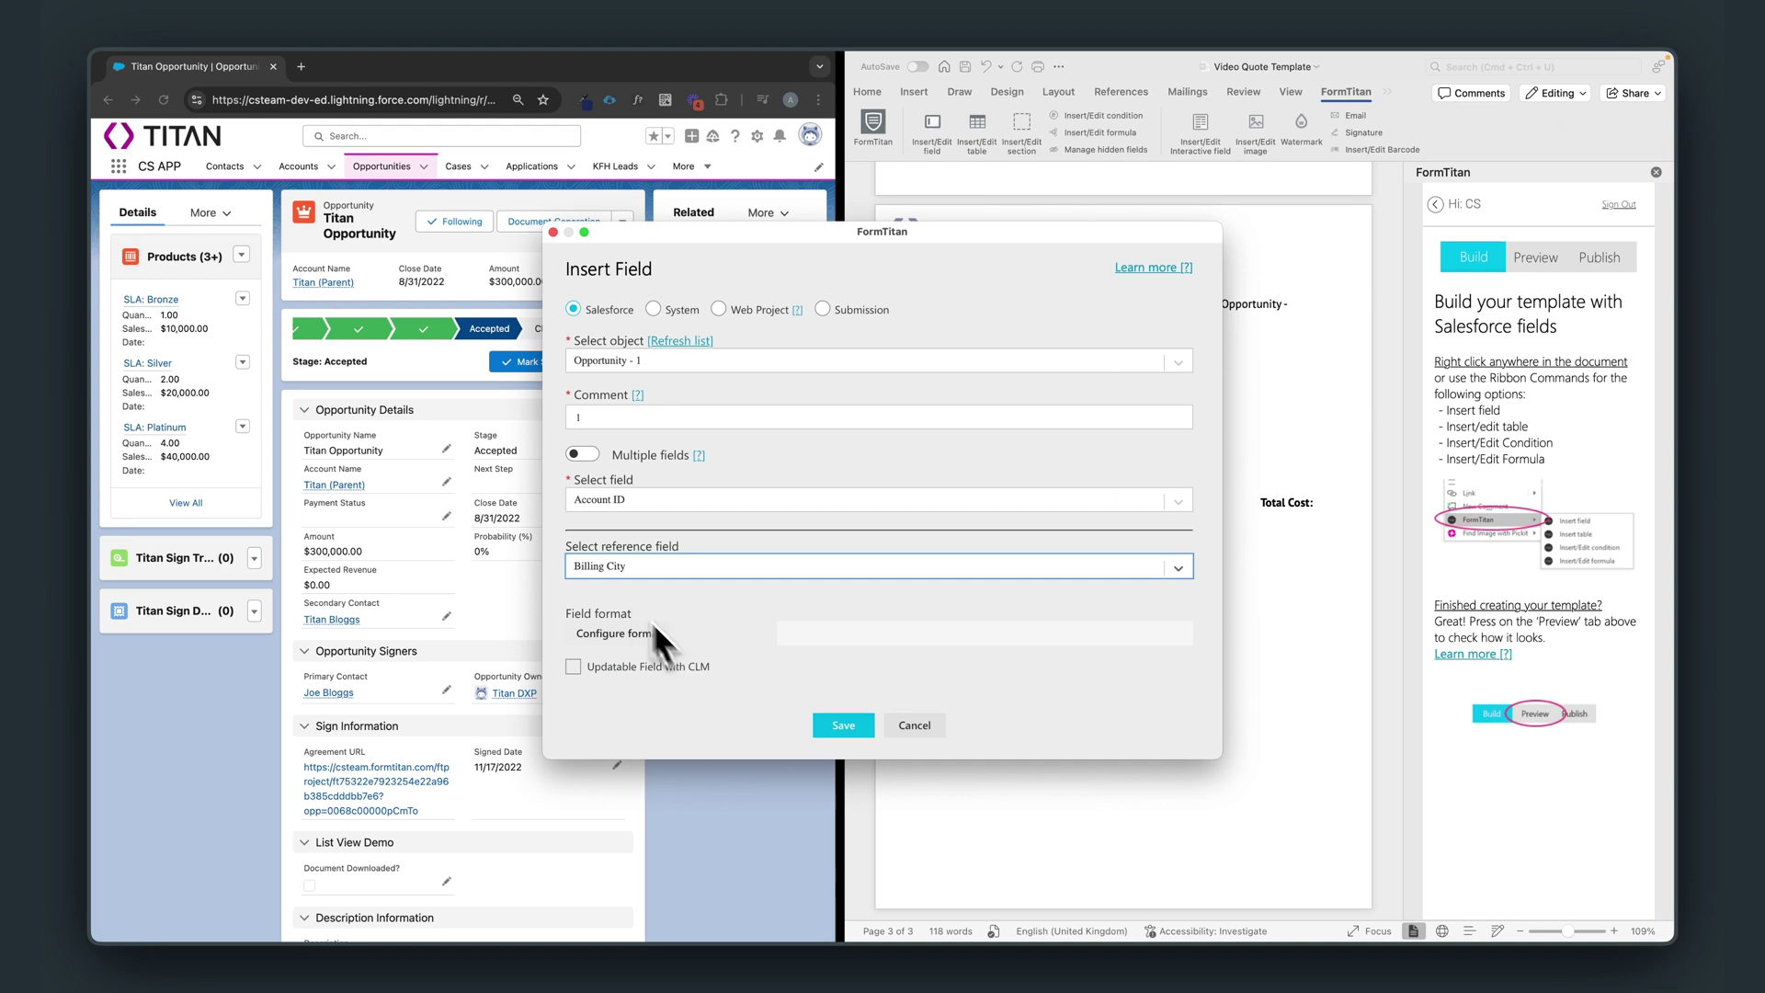
click(843, 725)
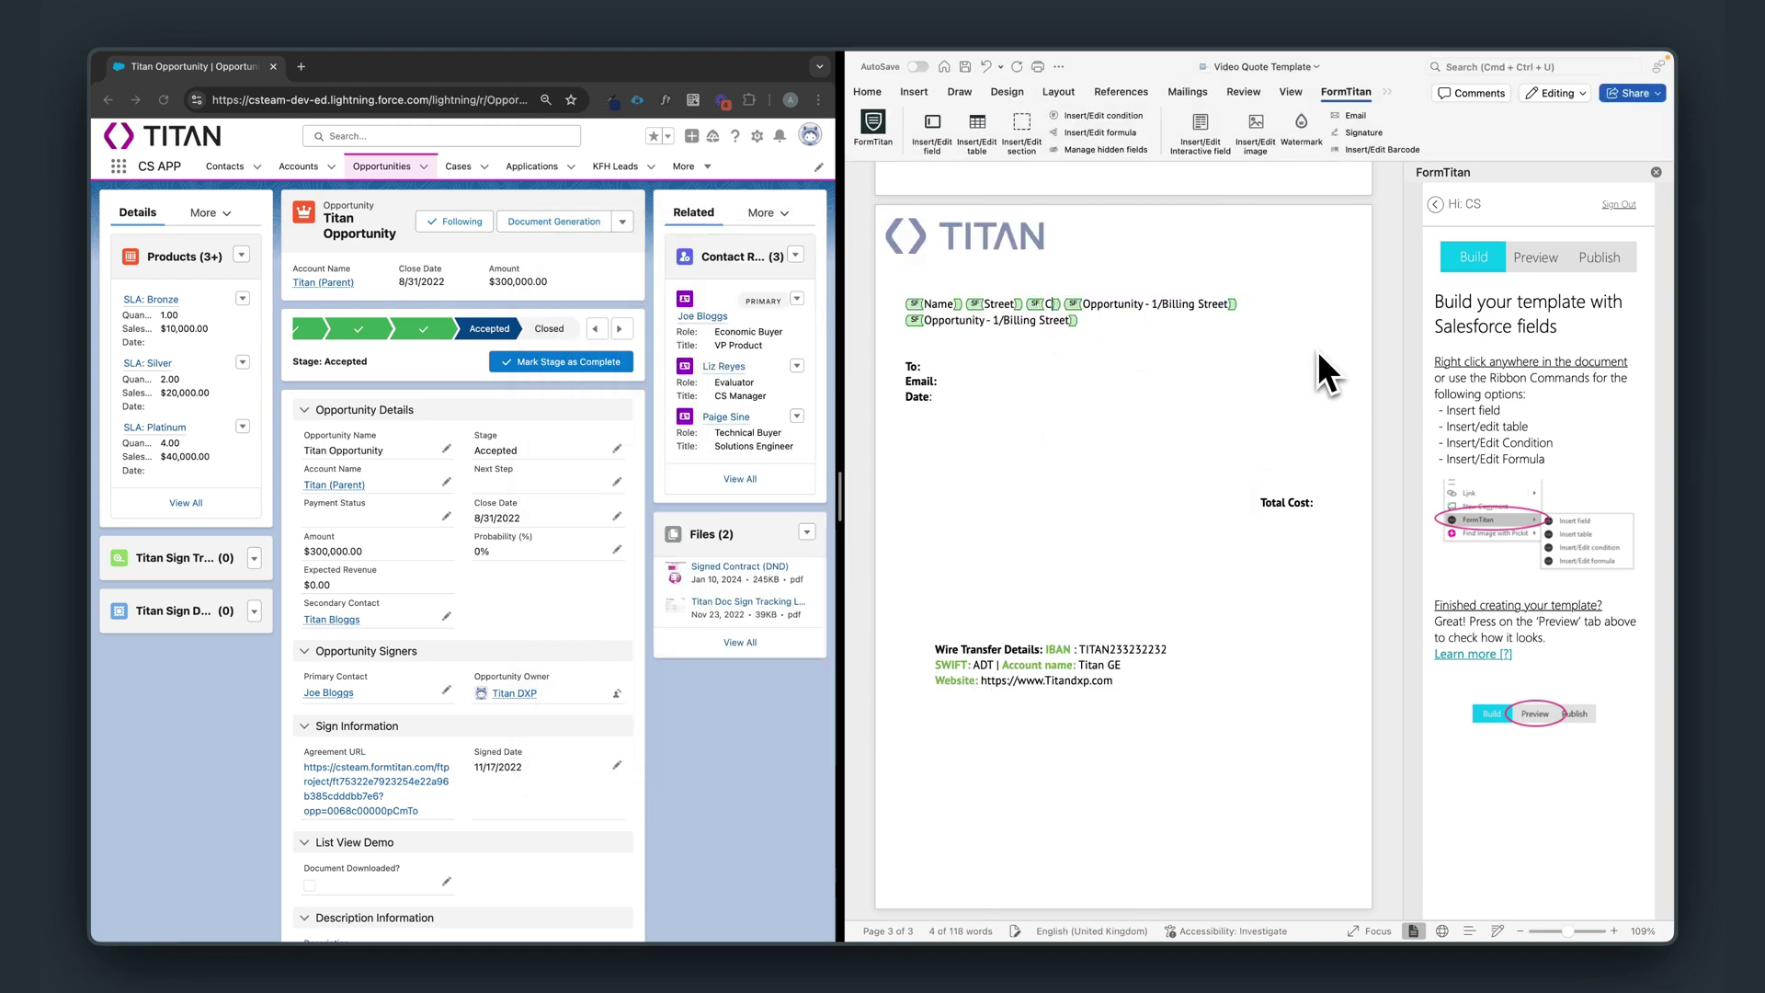
- Add a Billing State/Province field after City on the address line
click(1085, 305)
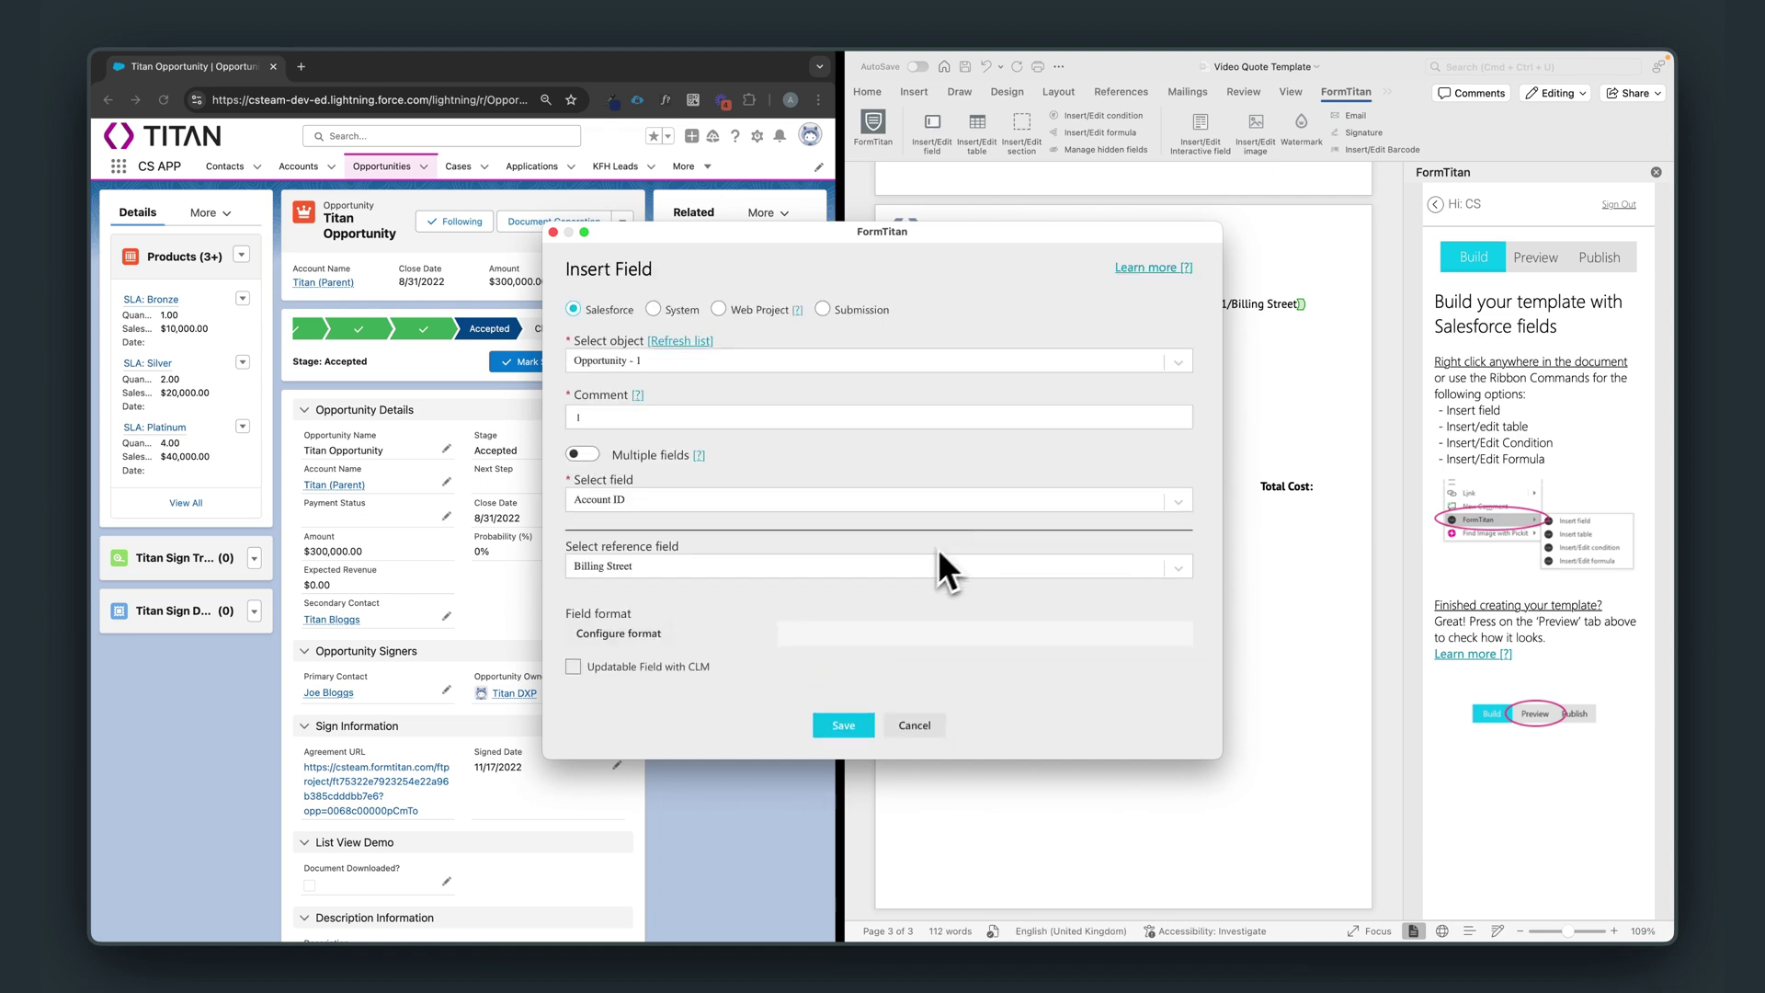
click(786, 562)
text(state)
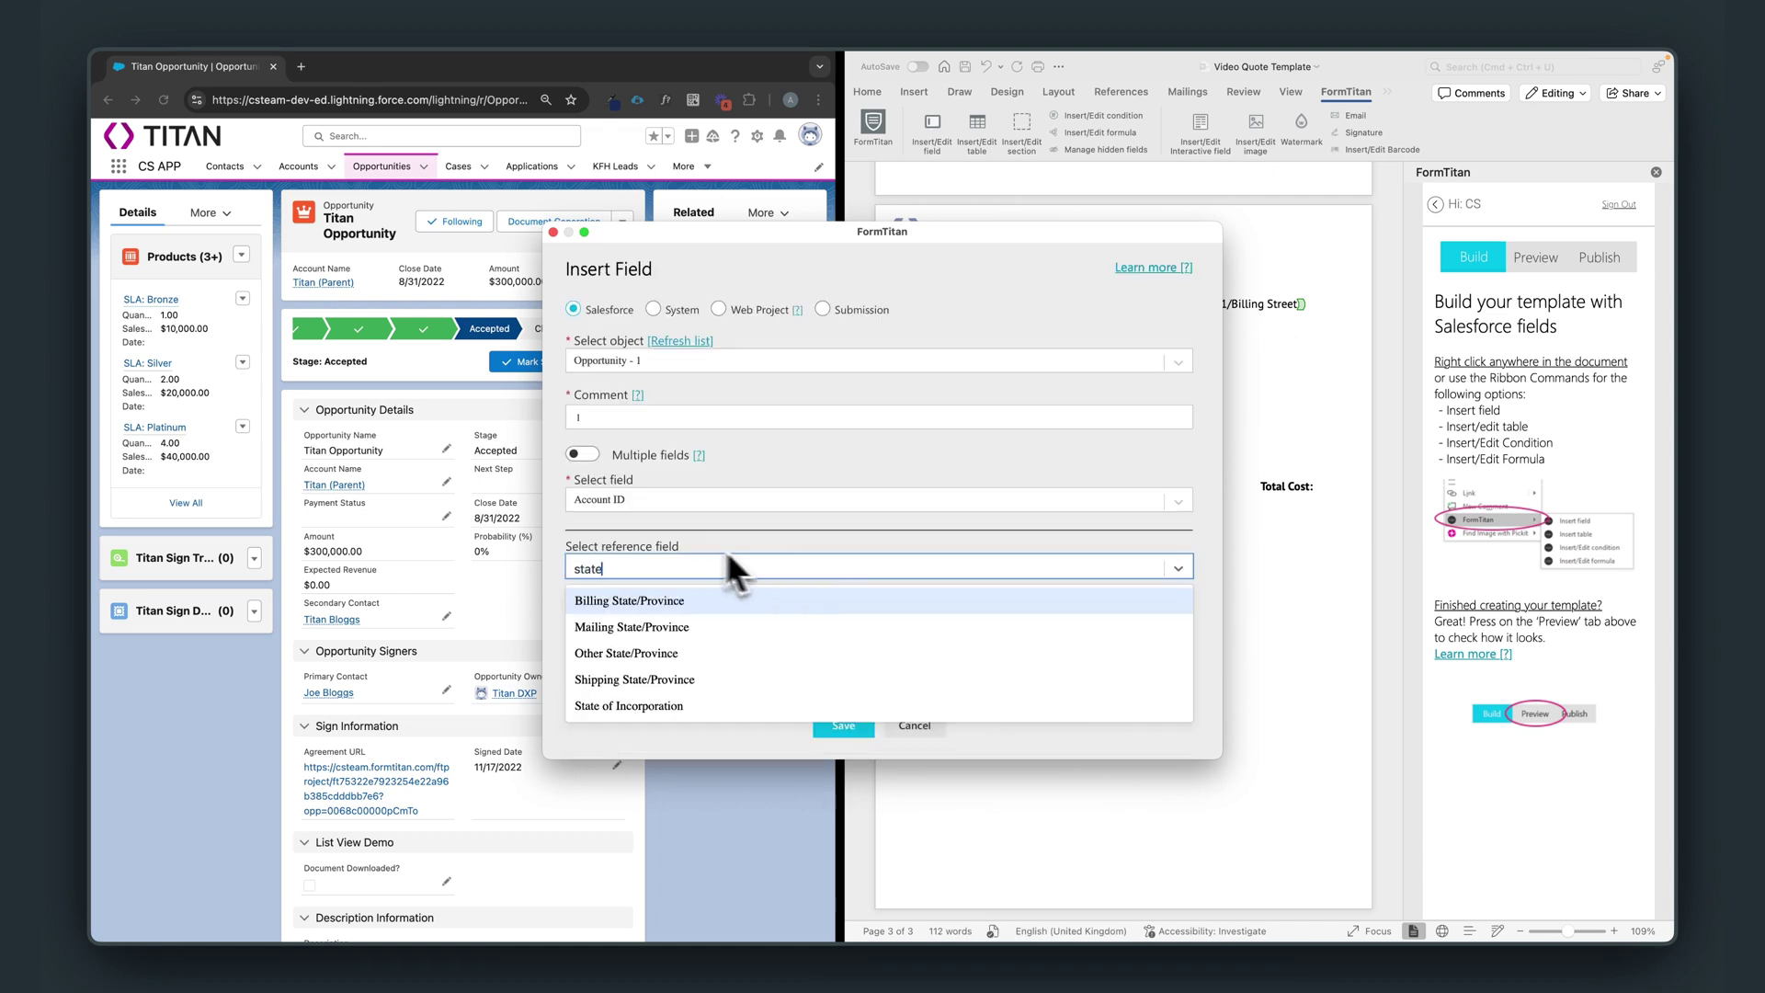
click(699, 600)
click(838, 720)
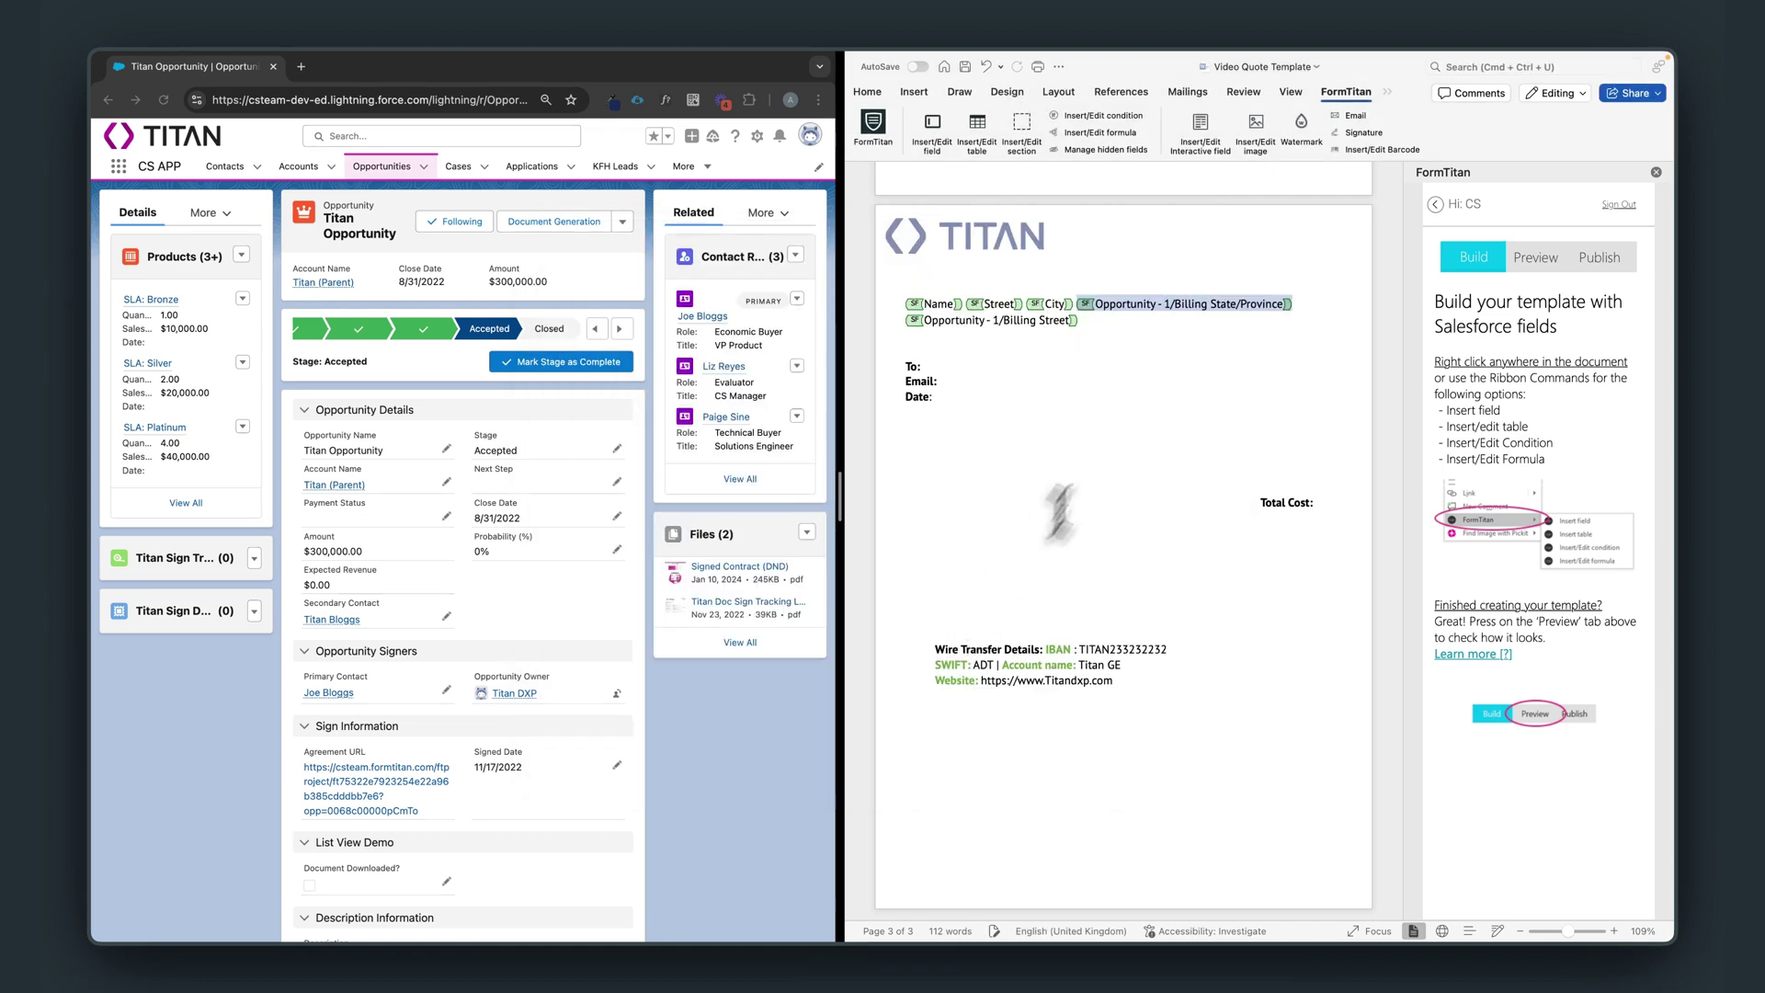
- Insert a Billing Zip/Postal Code field on the second address line
click(960, 321)
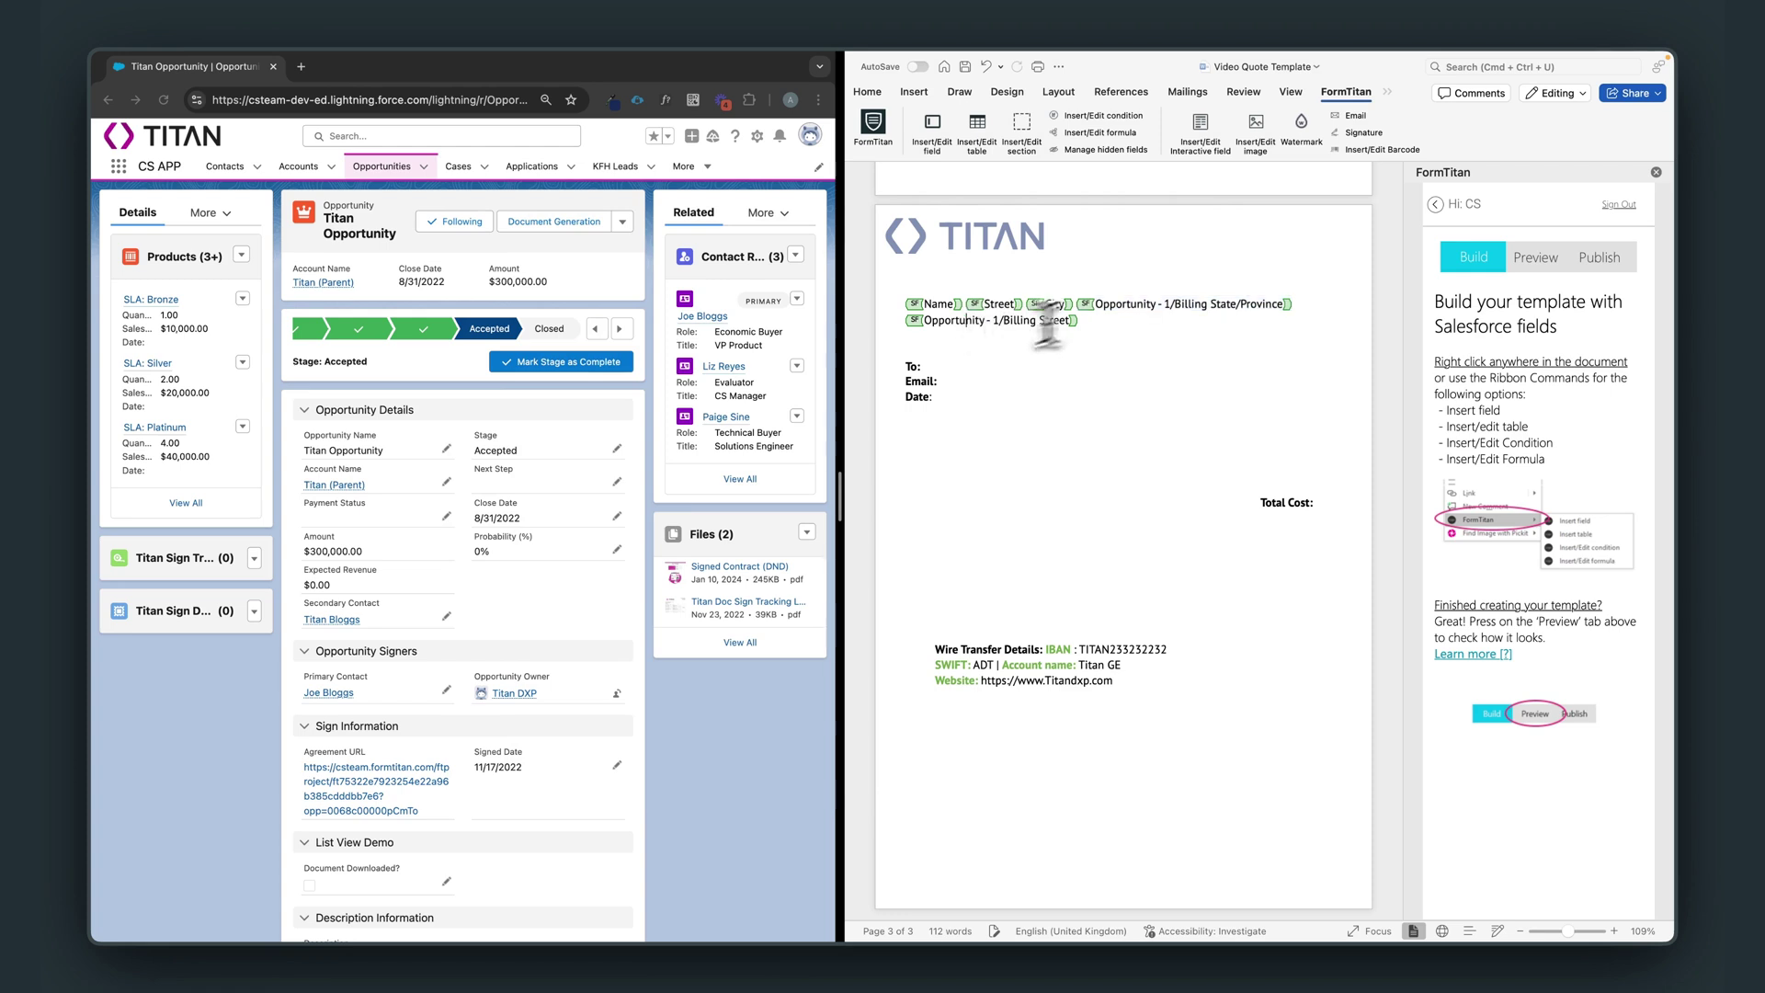
click(936, 124)
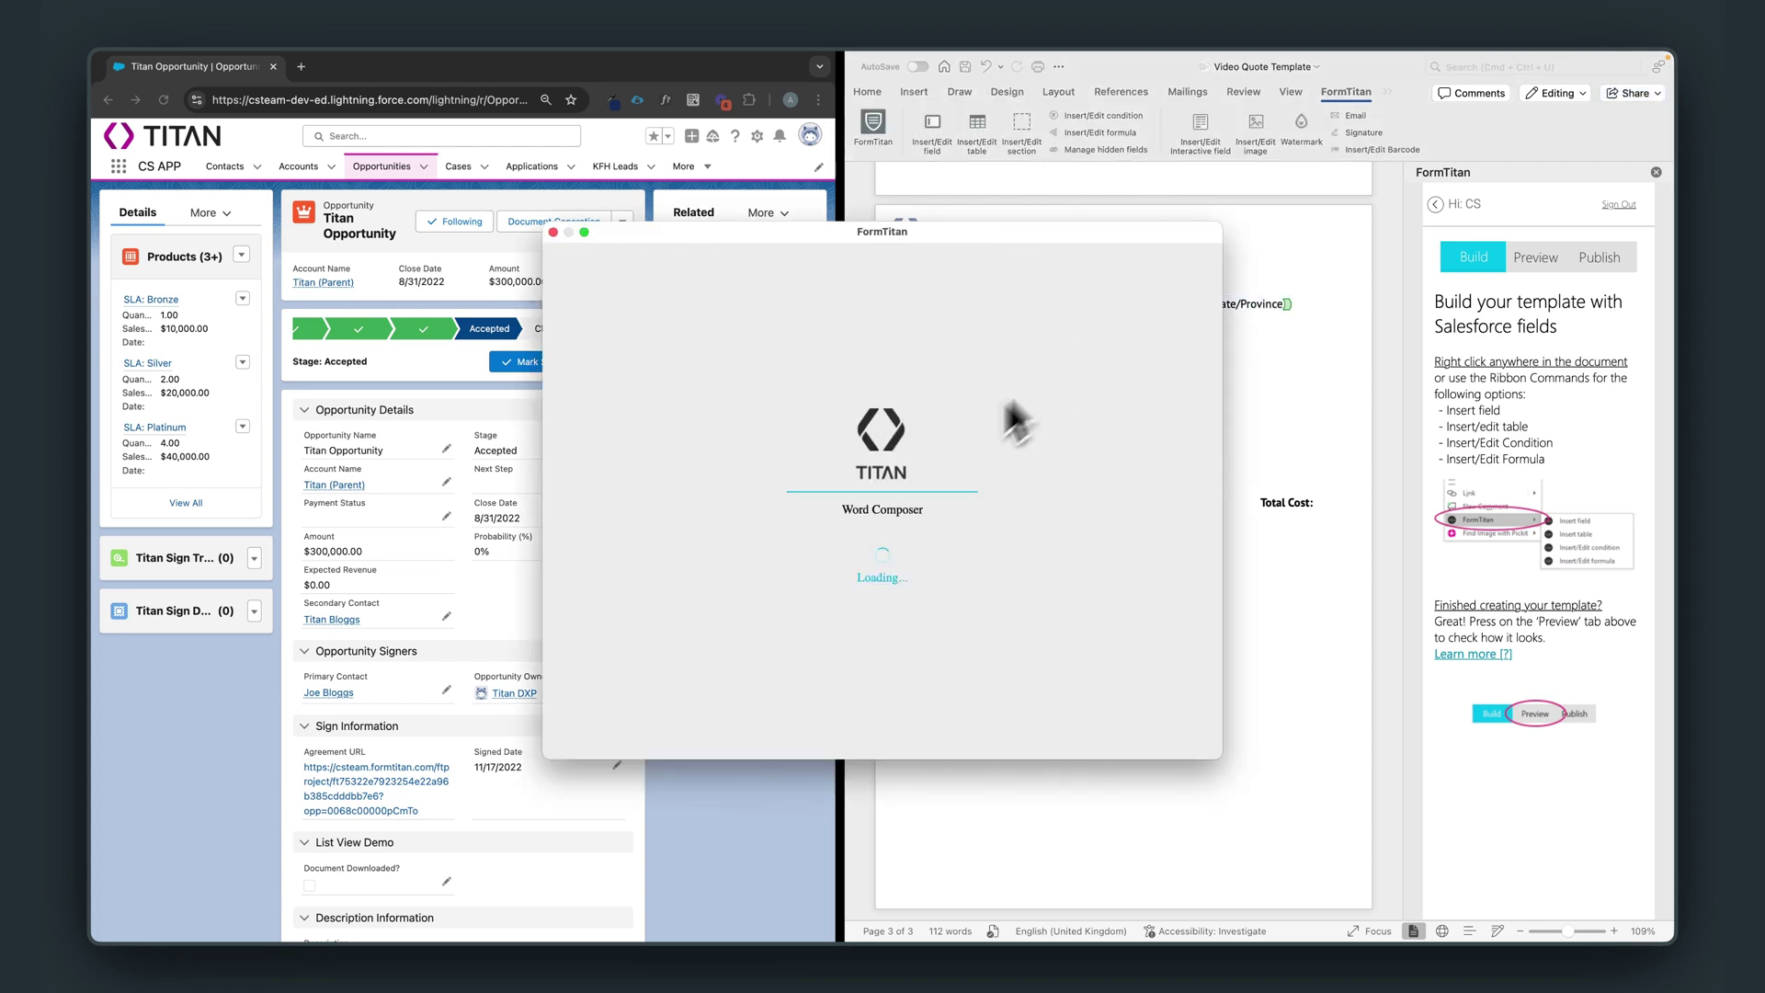
click(673, 565)
text(zip)
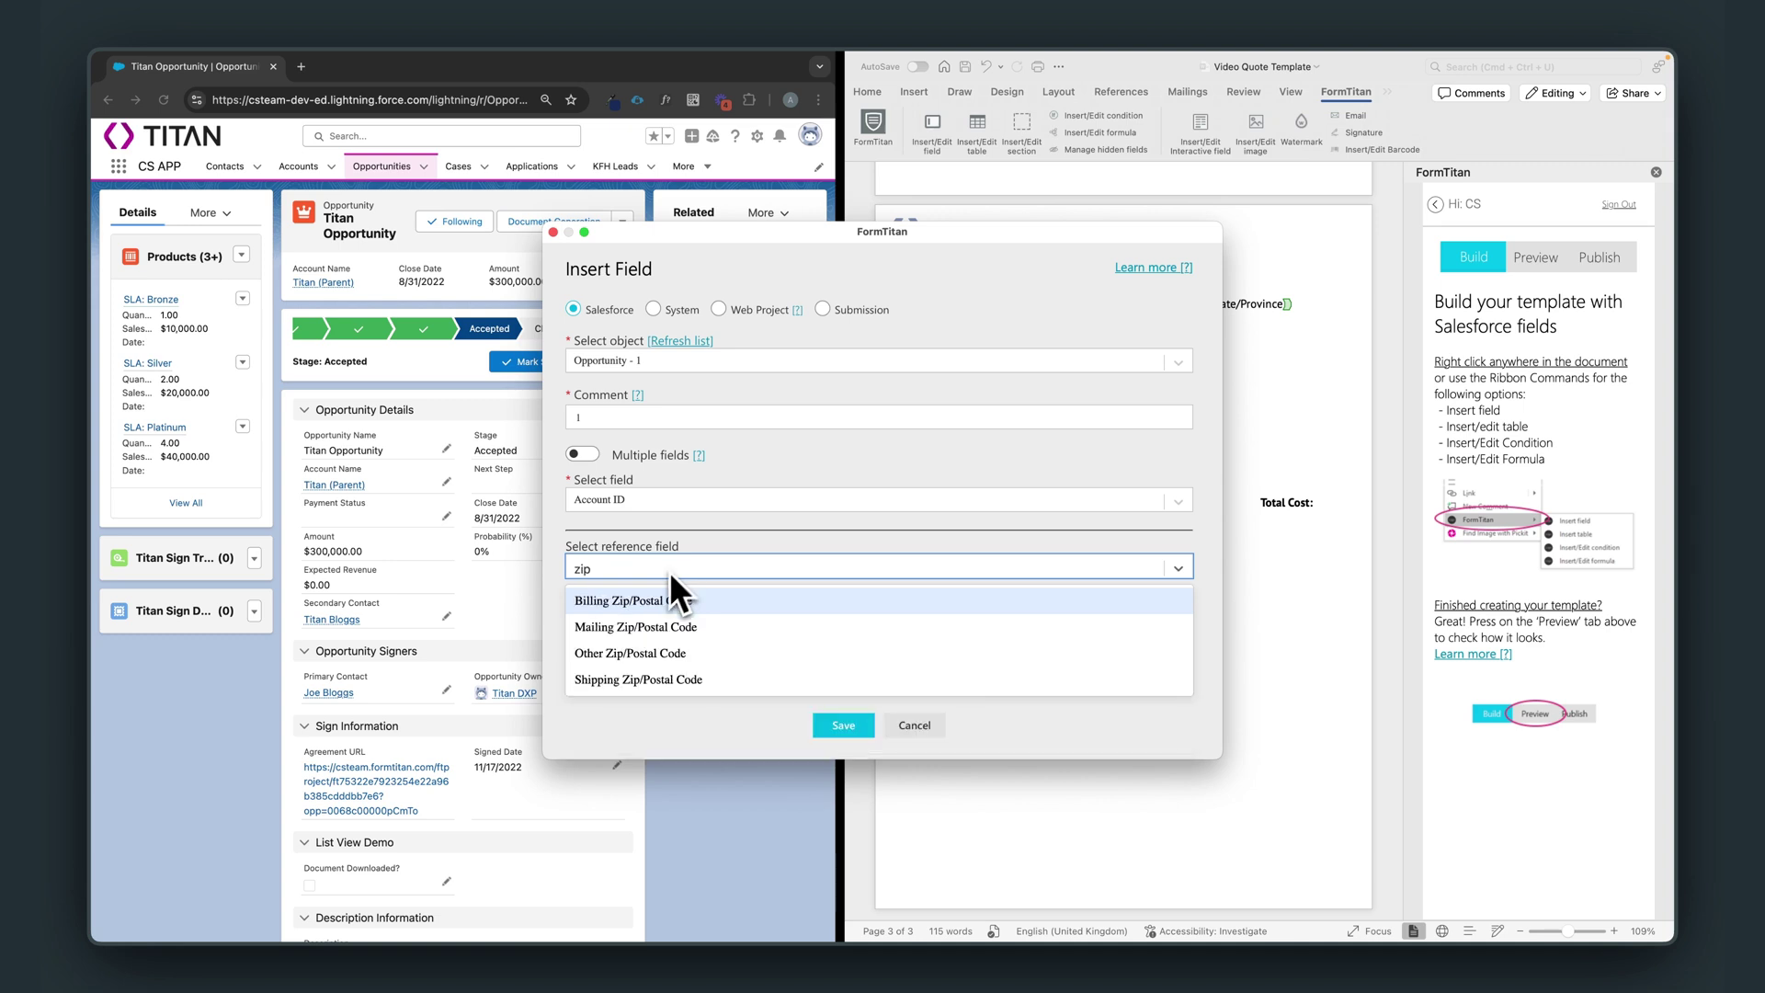
click(662, 600)
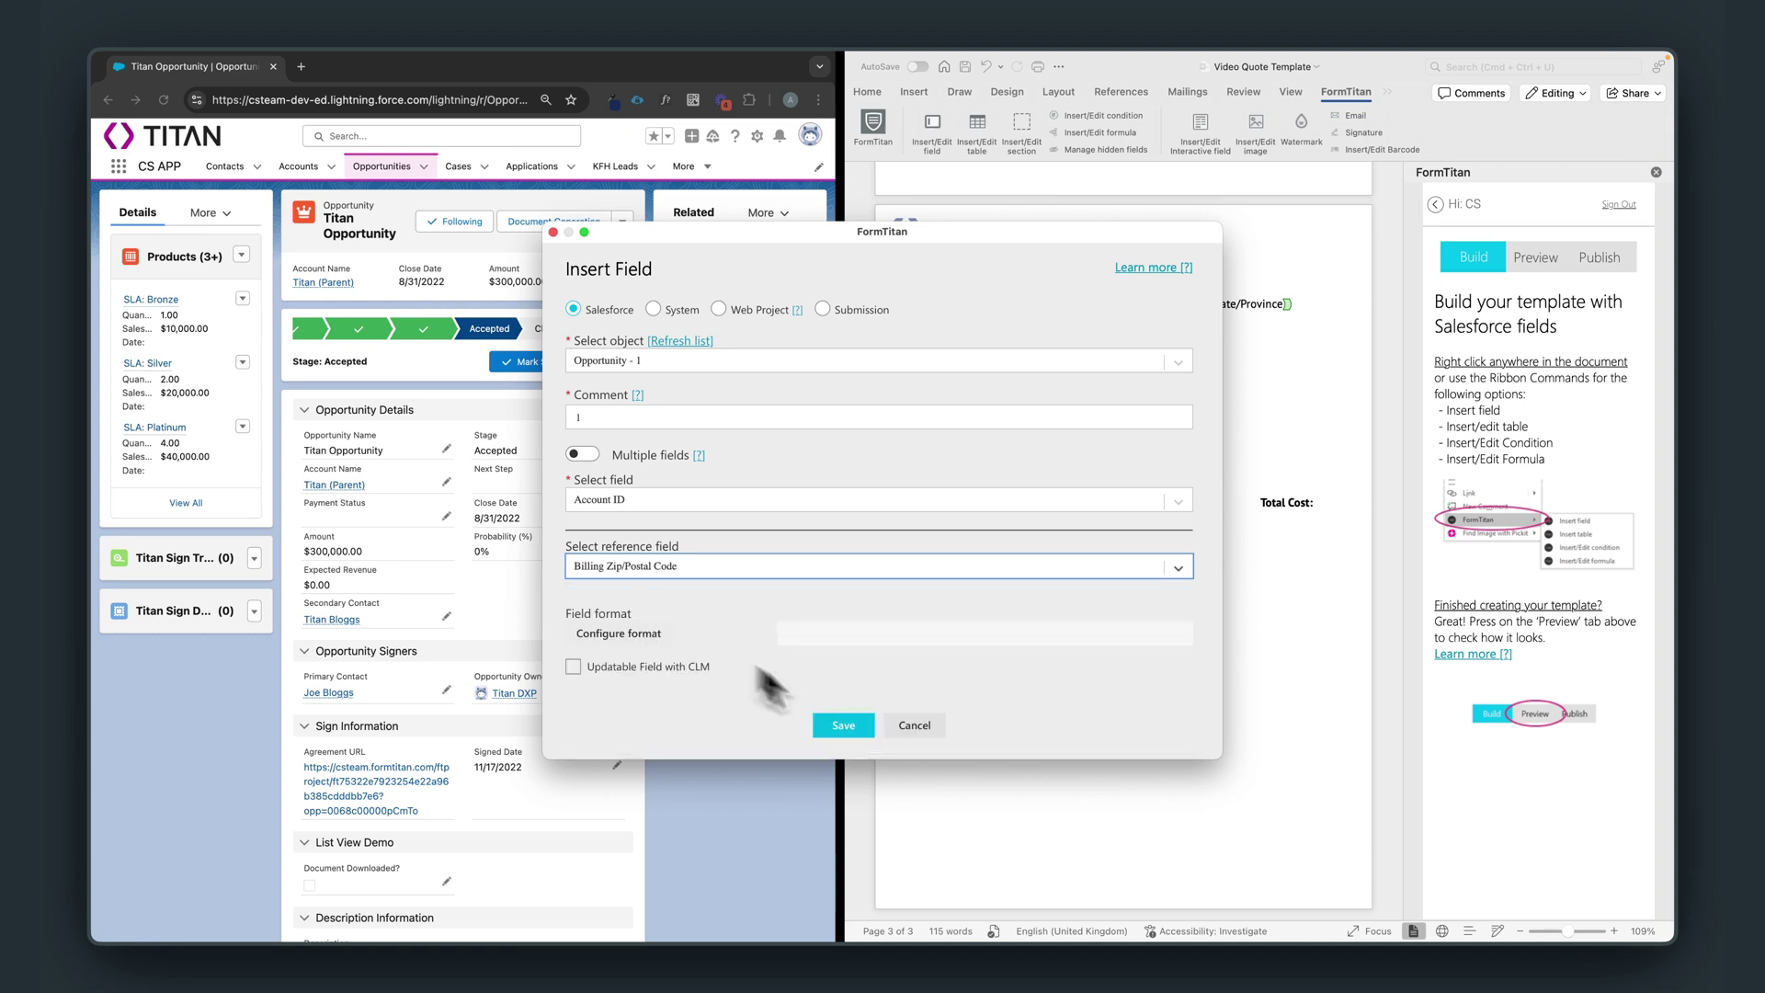
click(855, 726)
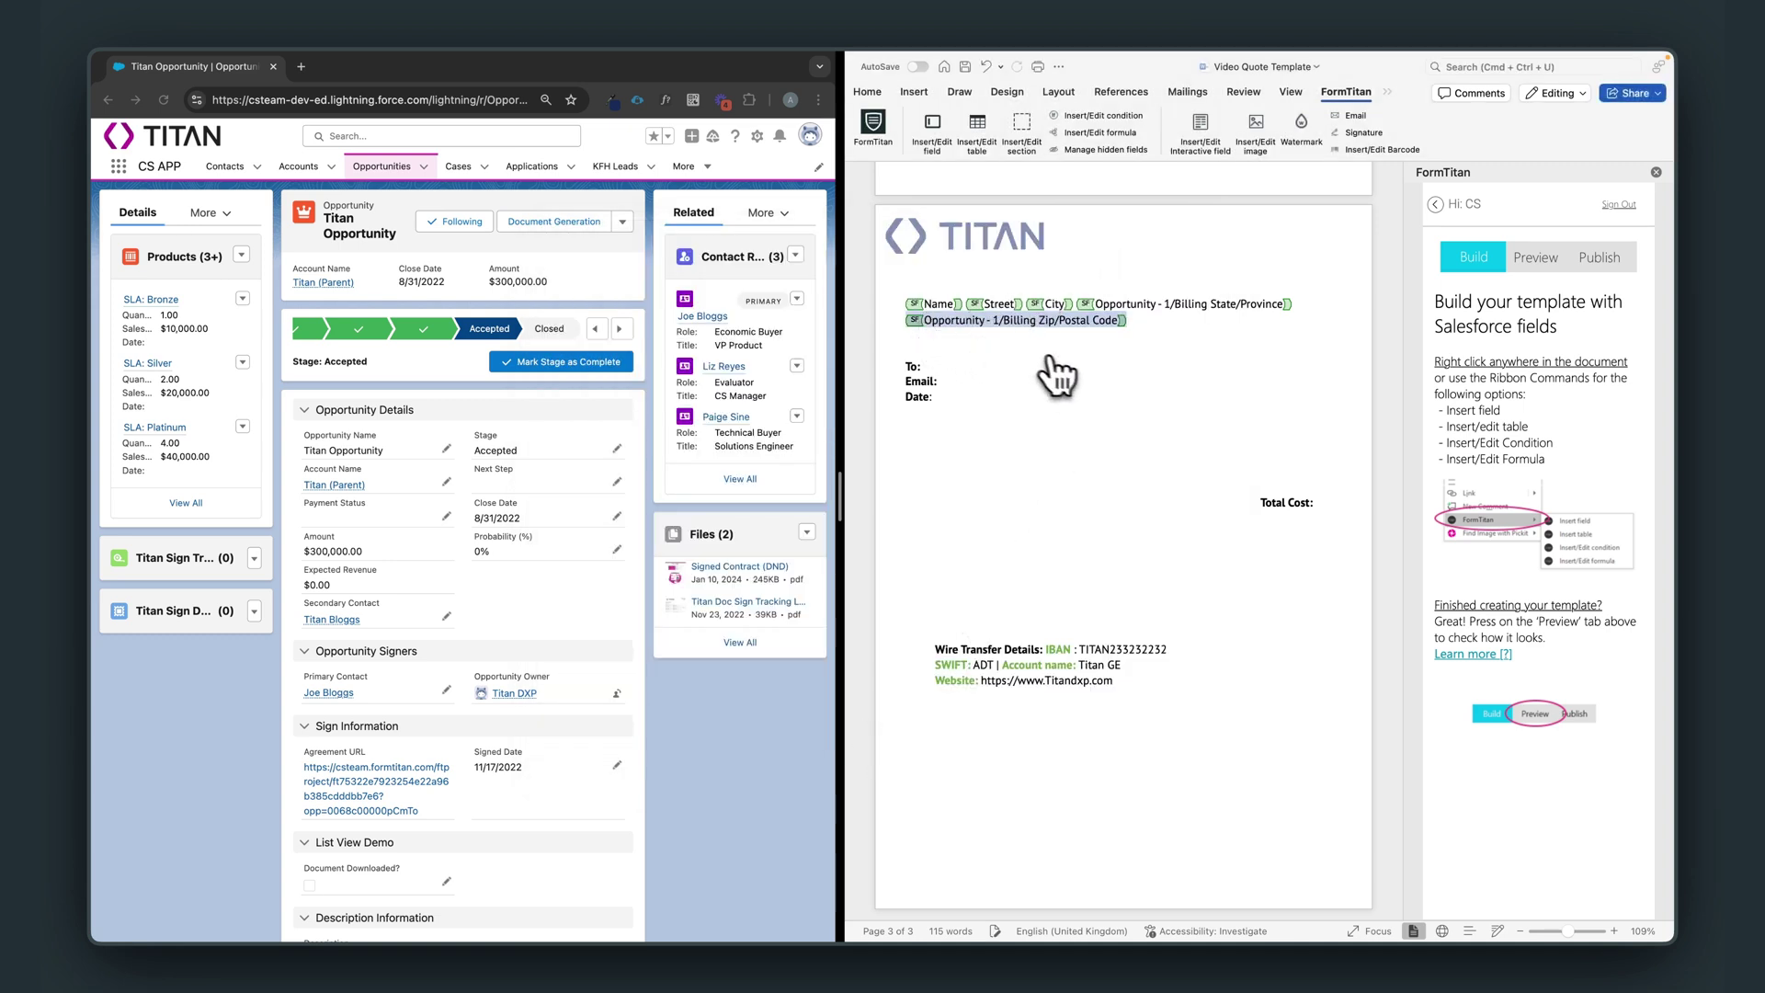
- Relabel the state field State and begin relabelling the zip field
click(1092, 313)
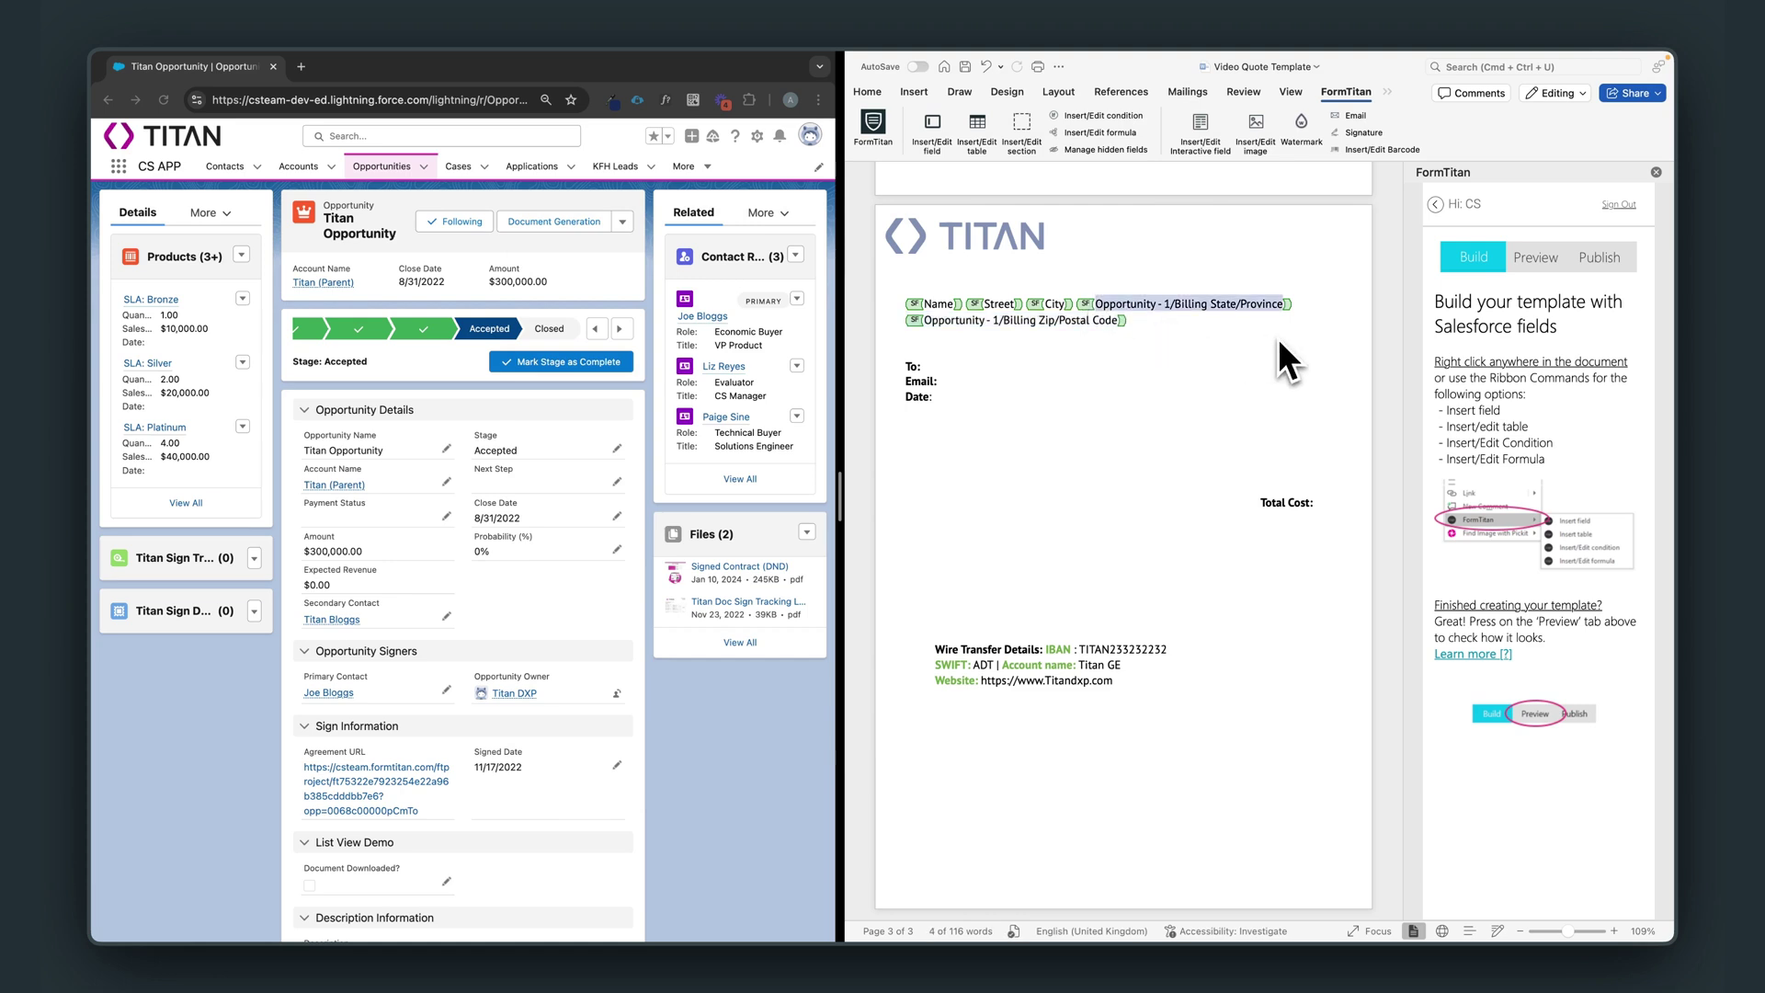
text(State)
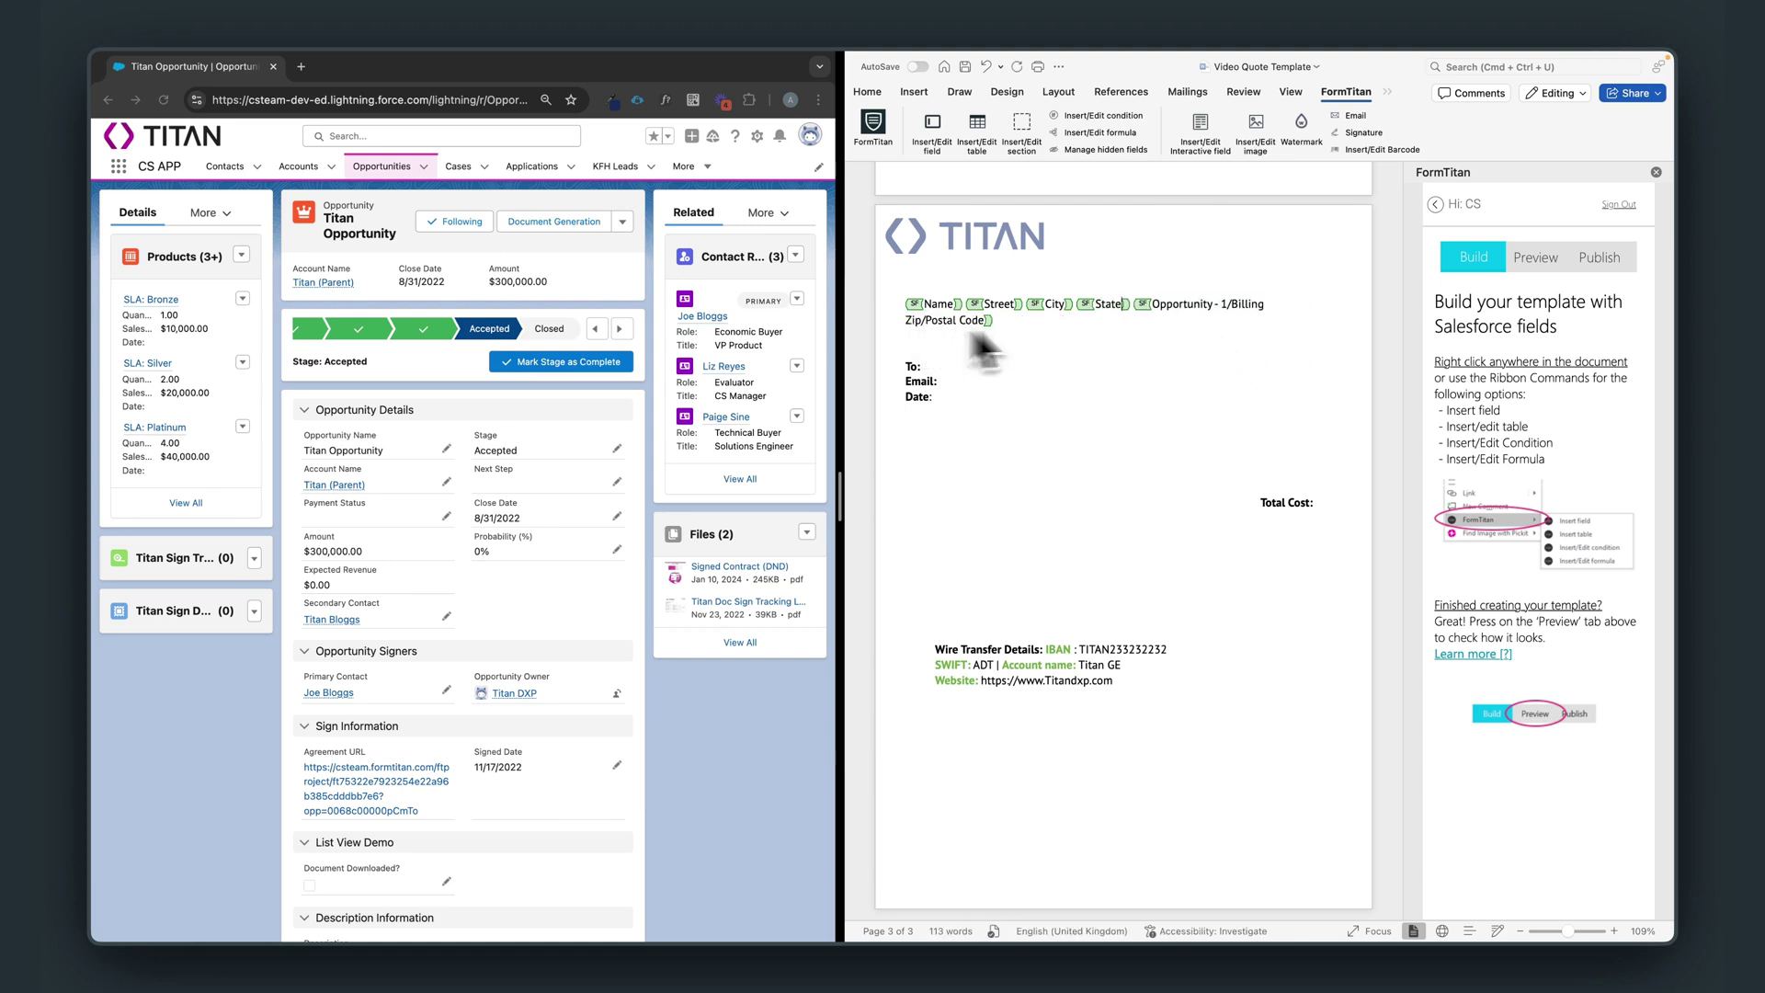
click(1155, 312)
text(Za)
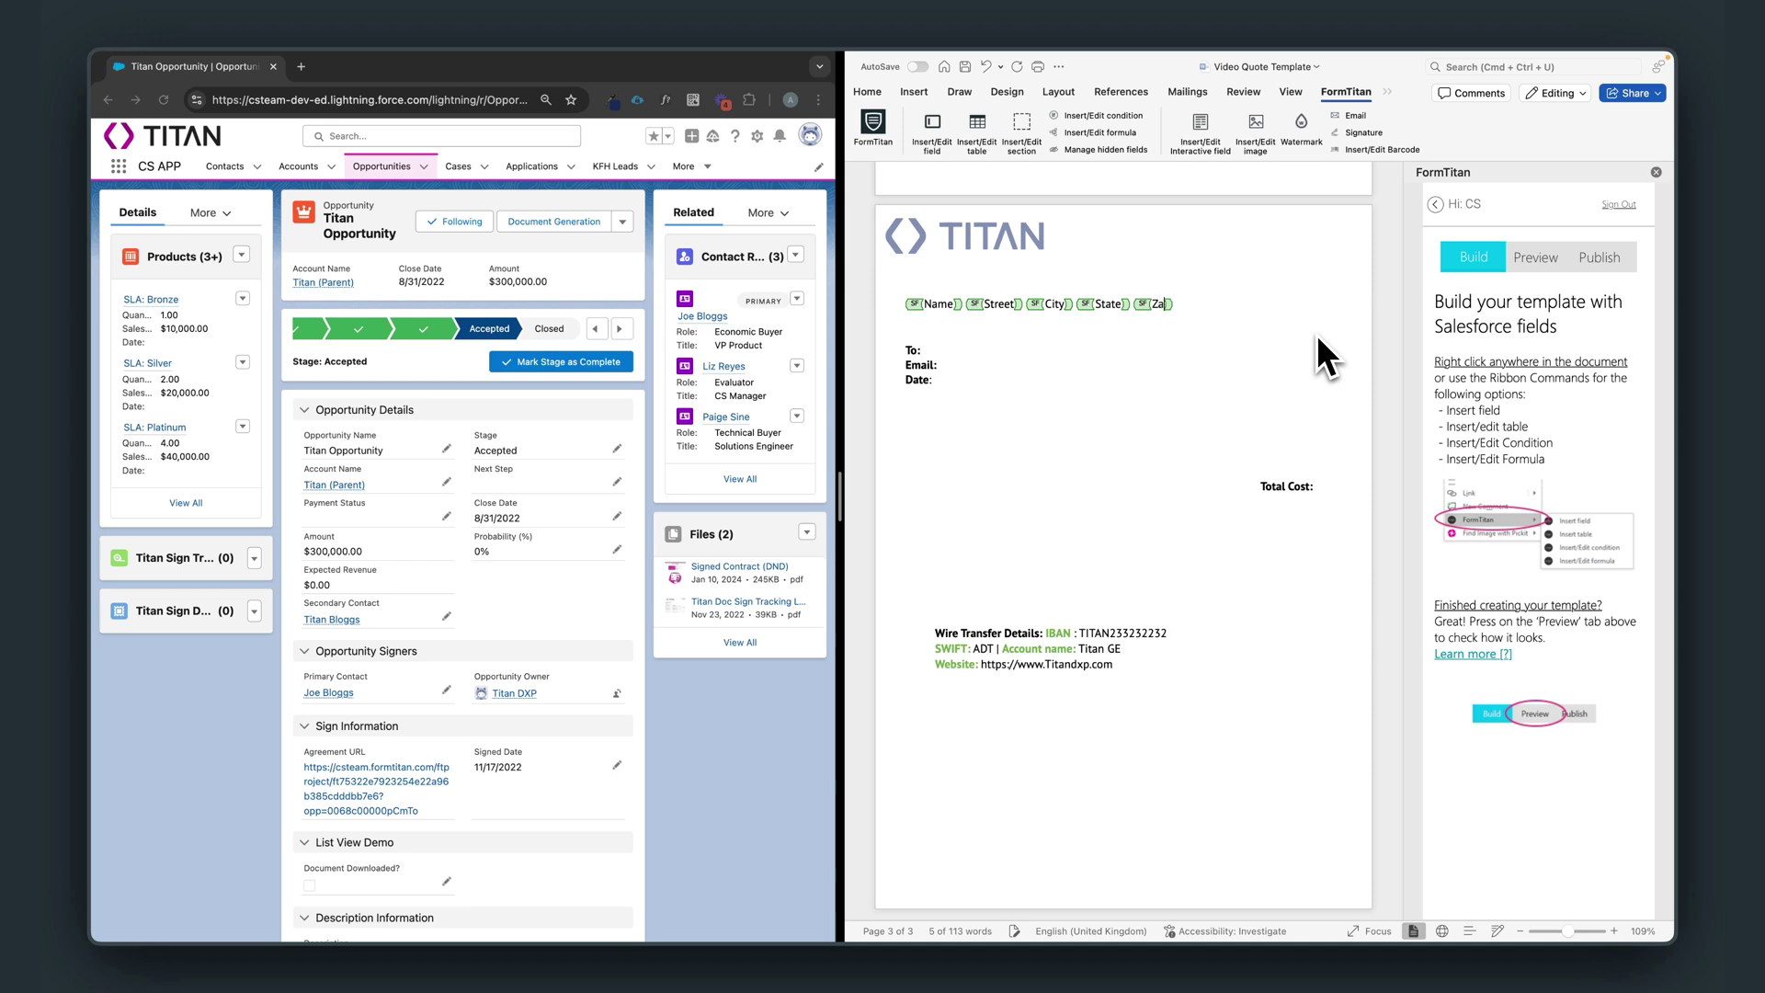
key(BackSpace)
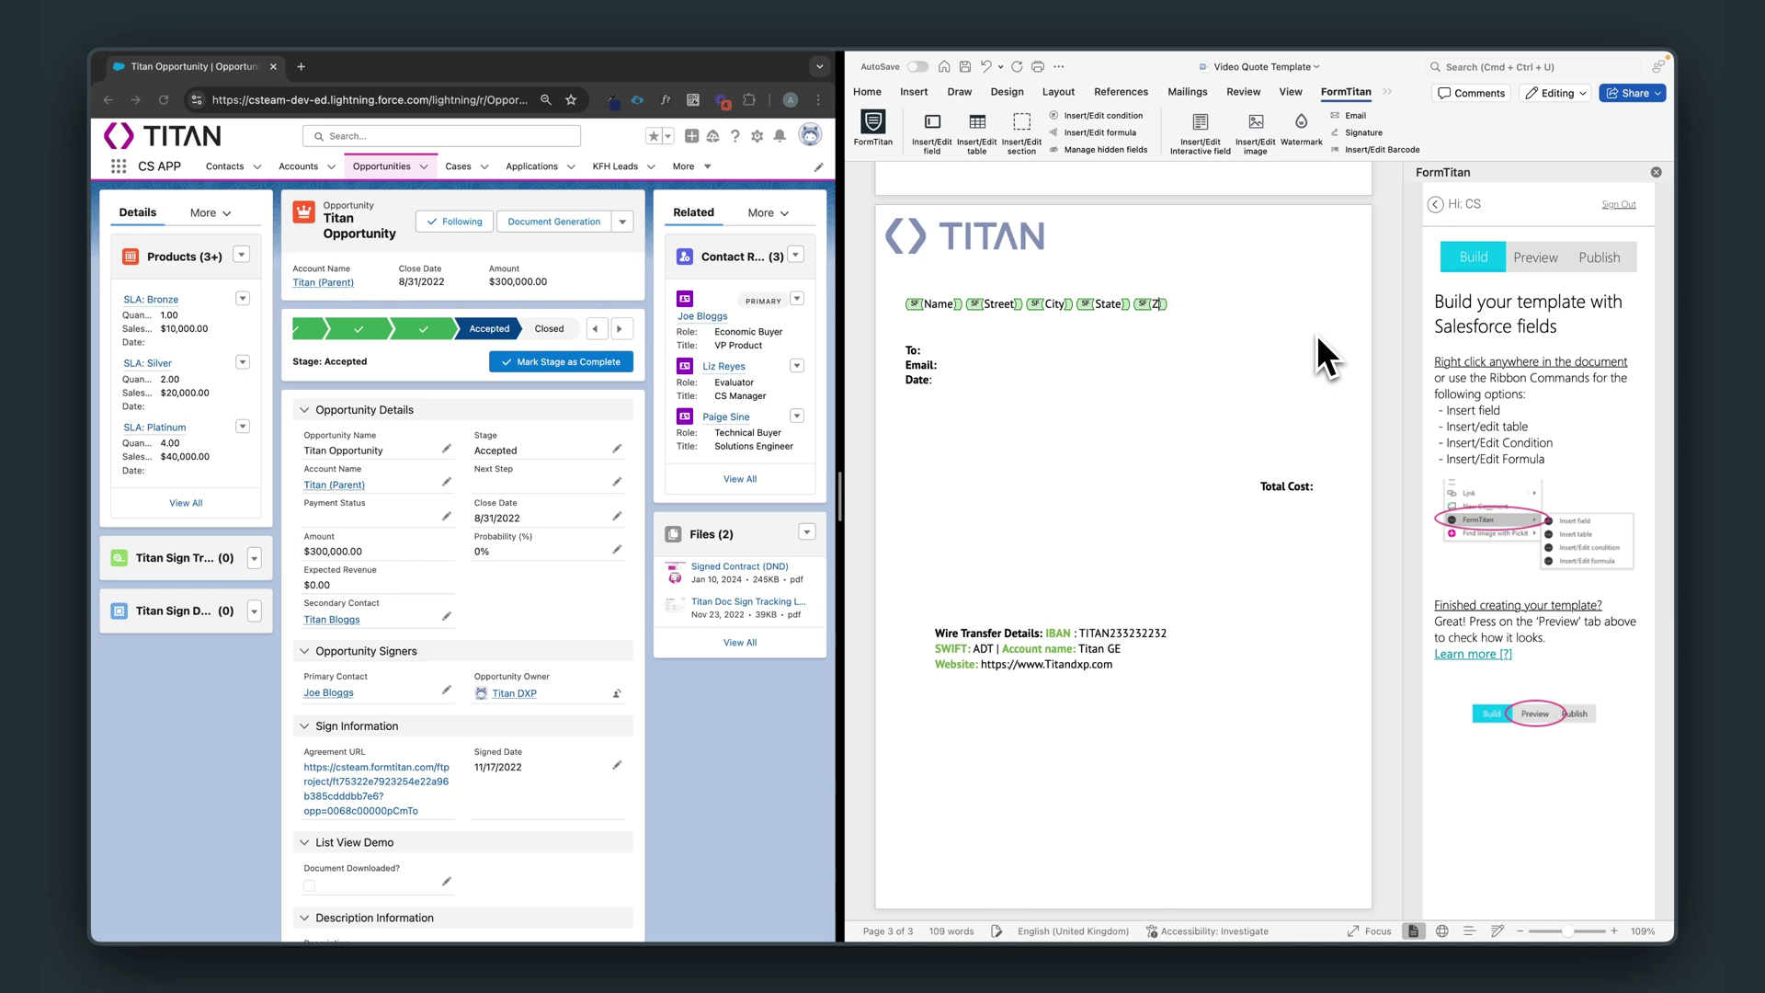
- Complete the zip label as Zip, bold the word Name, and leave the font size at 14
text(ip)
double_click(930, 304)
click(869, 93)
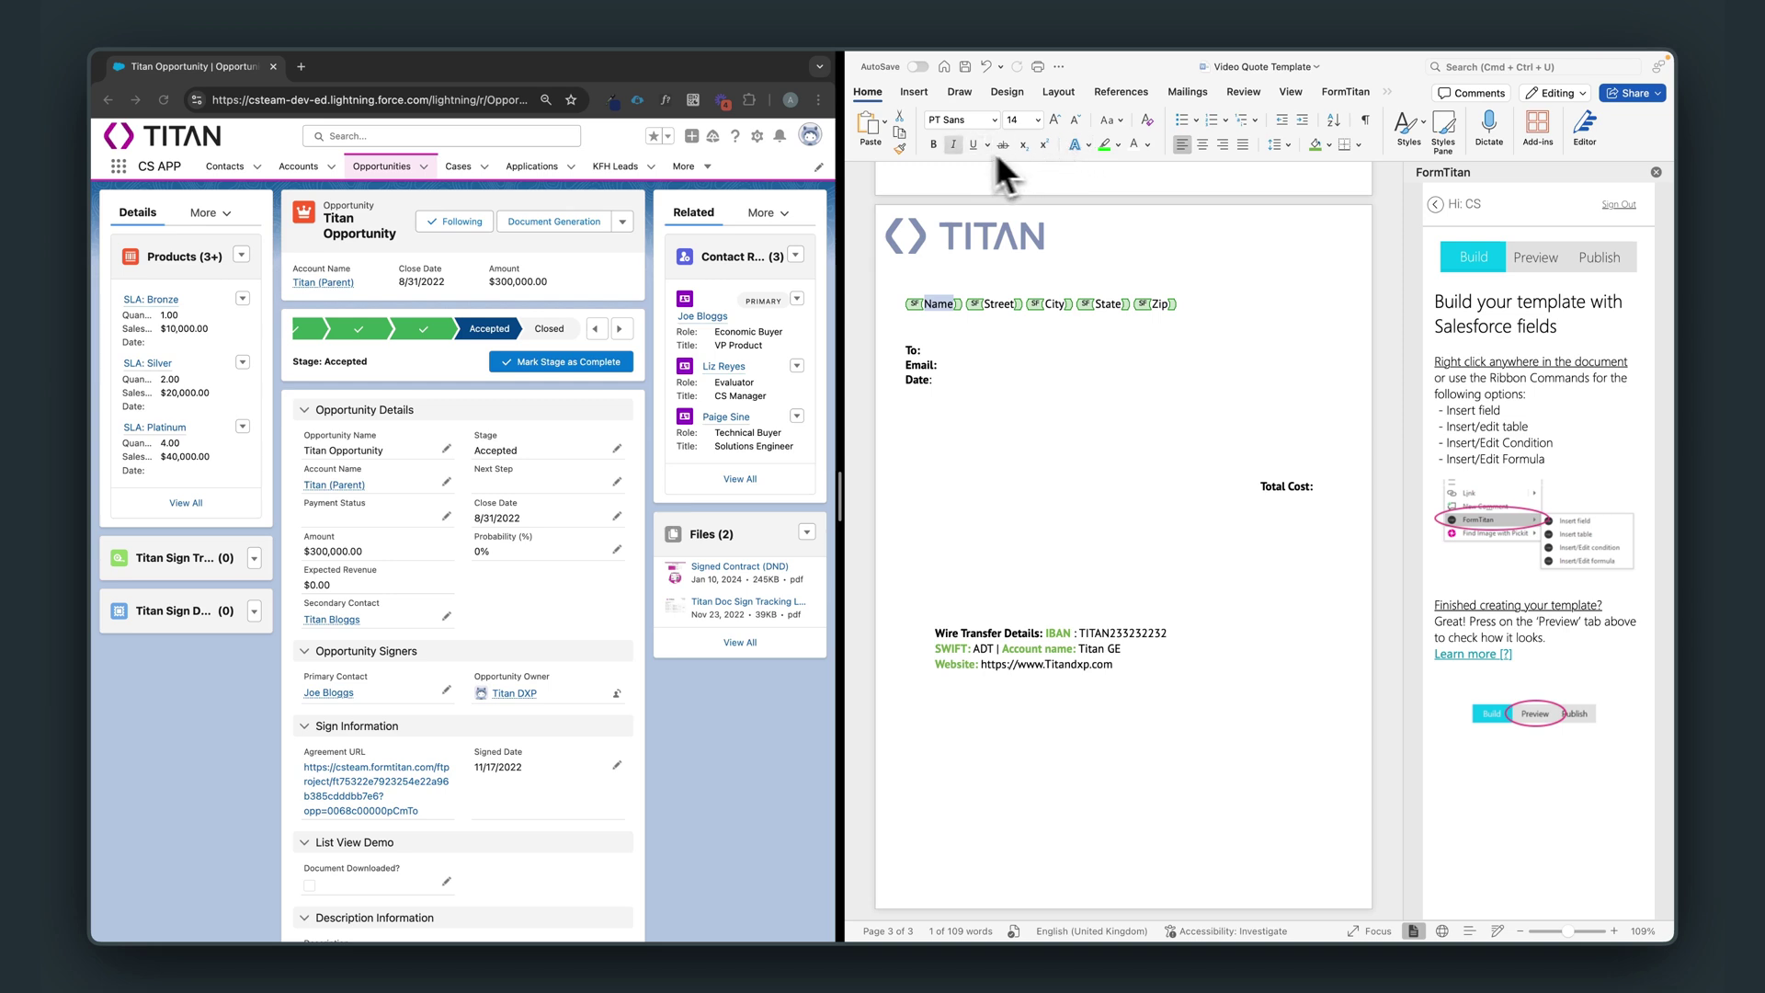
click(933, 146)
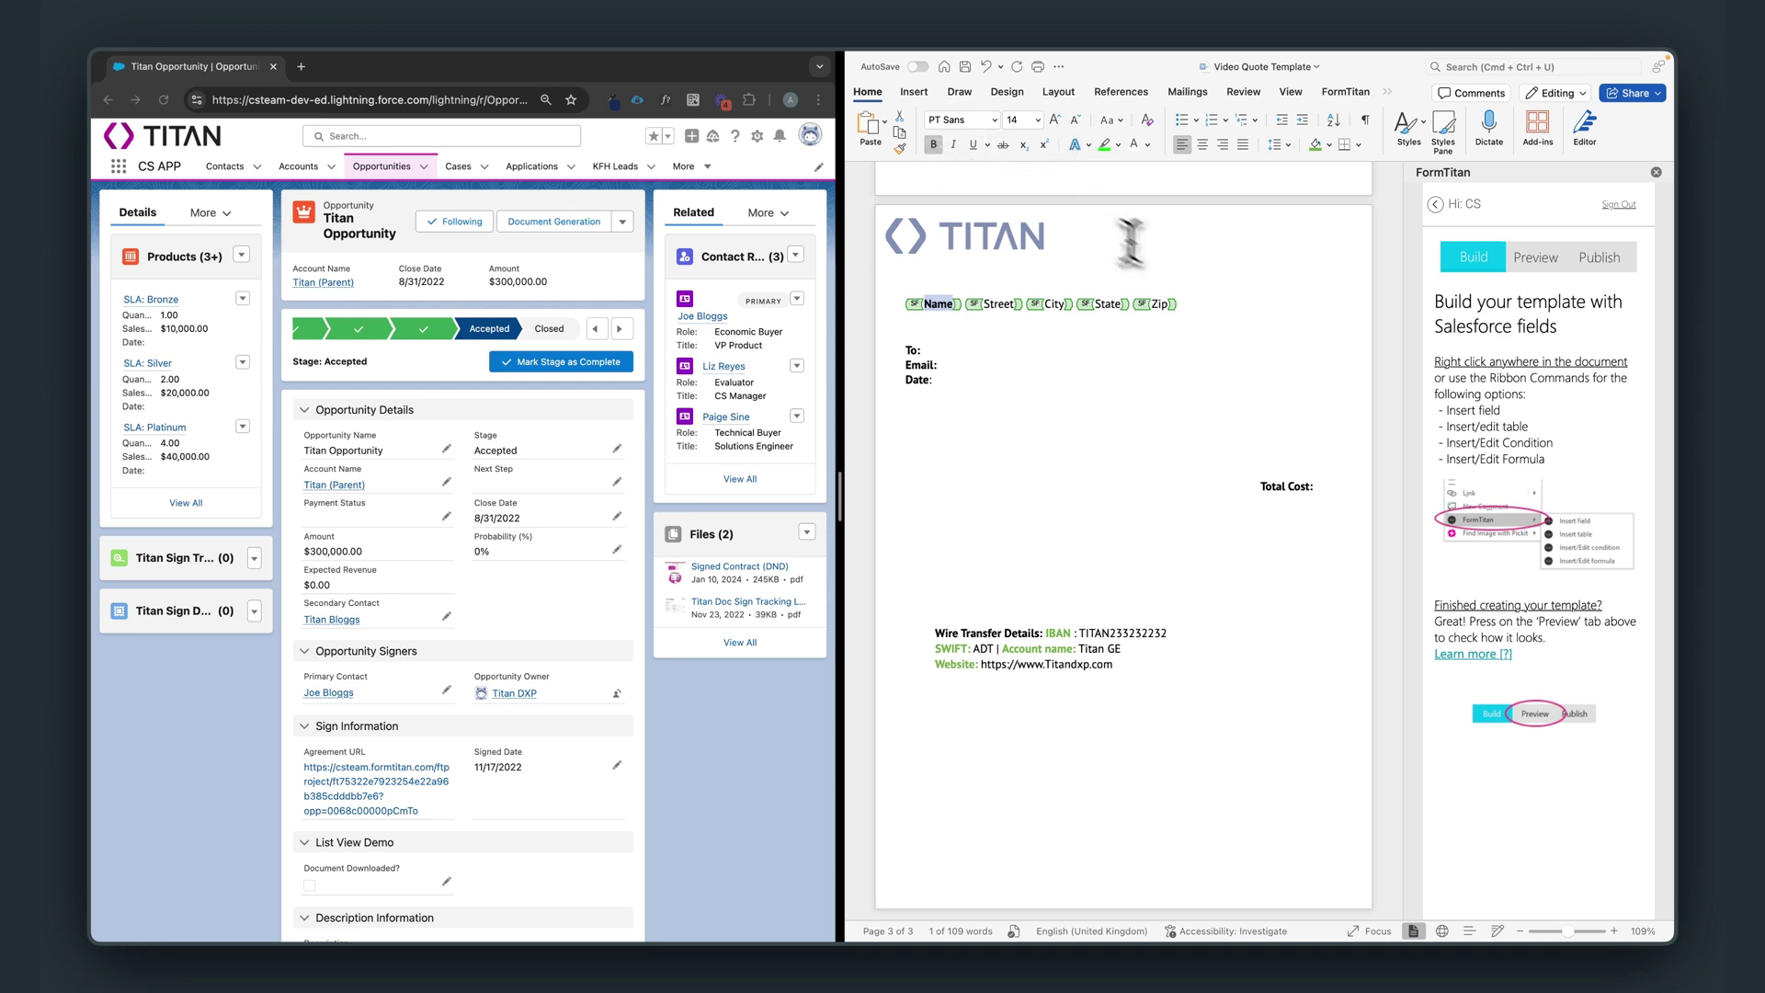
click(1202, 299)
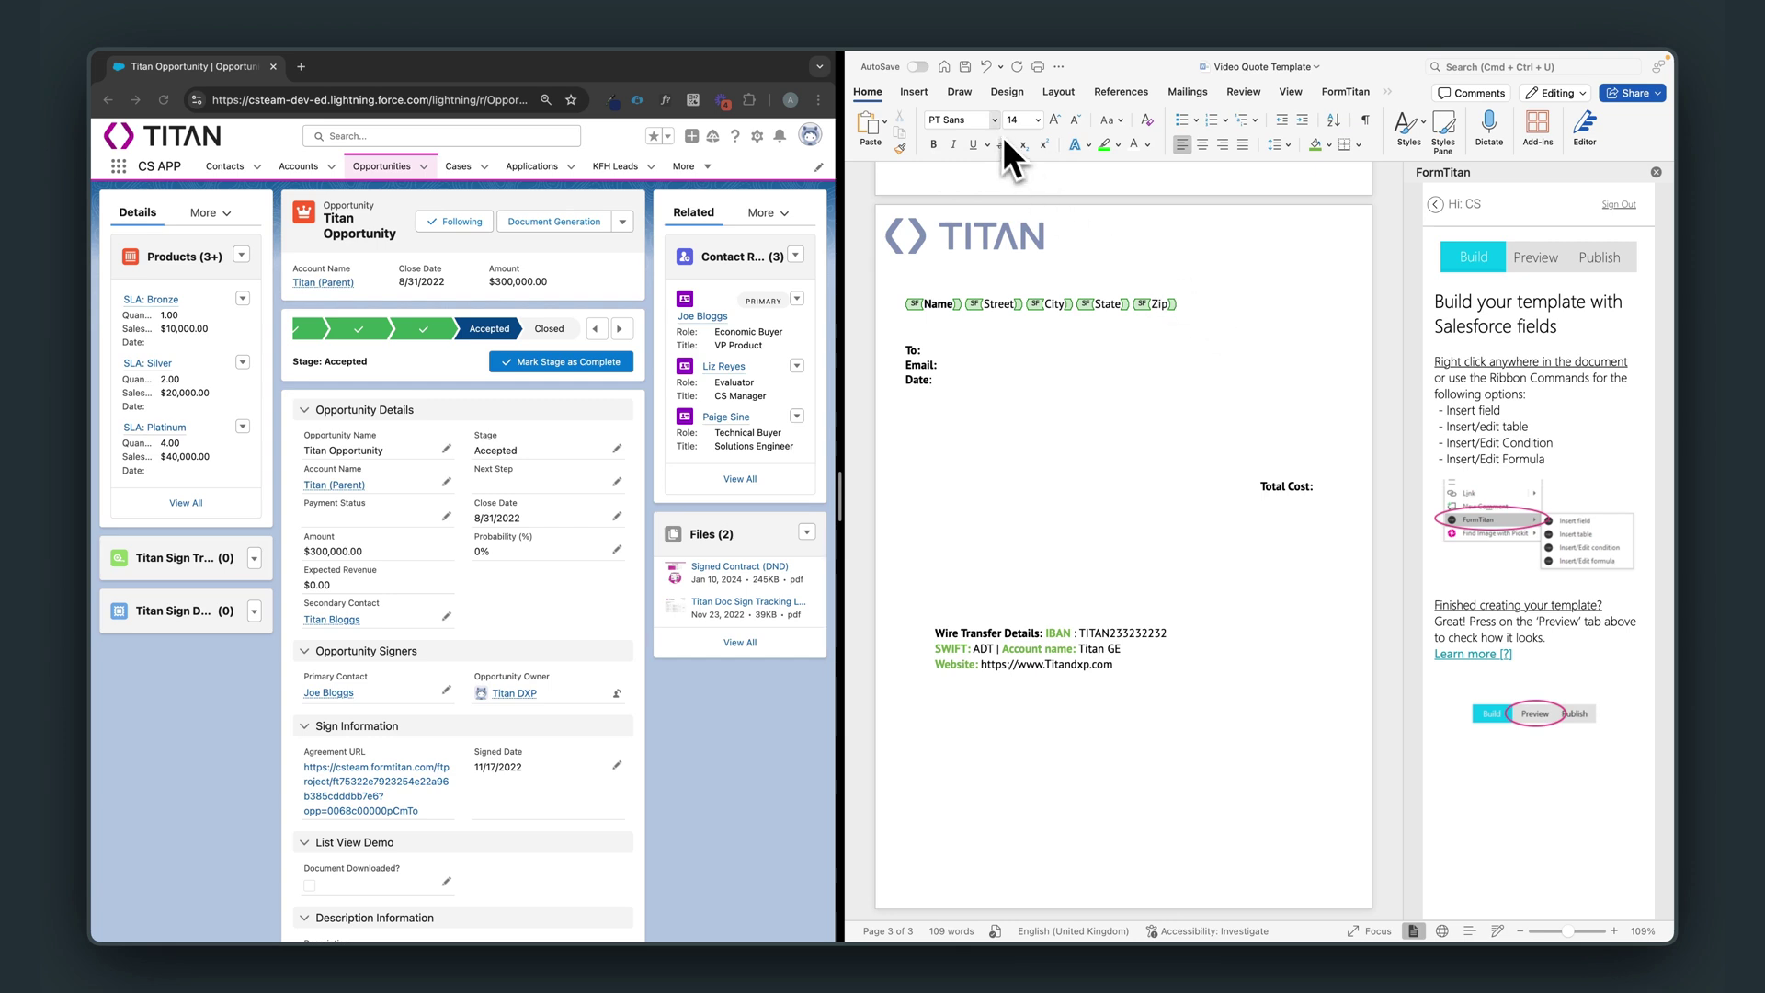
click(1037, 121)
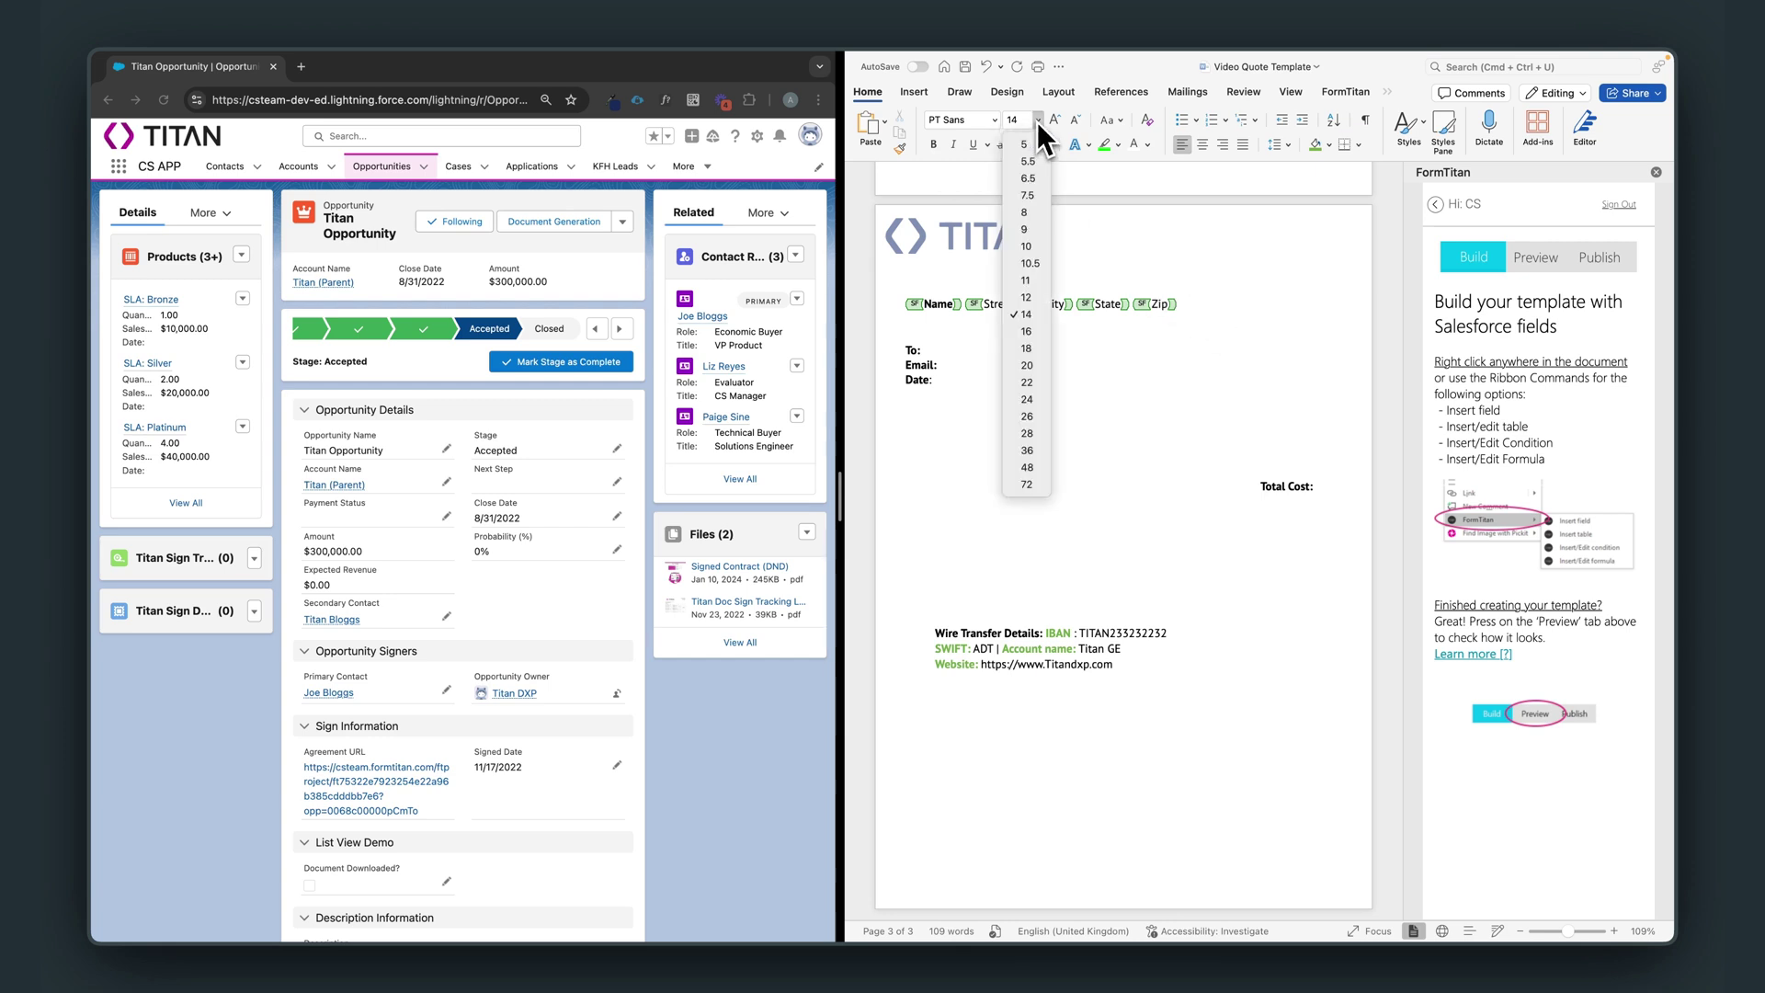
click(1252, 259)
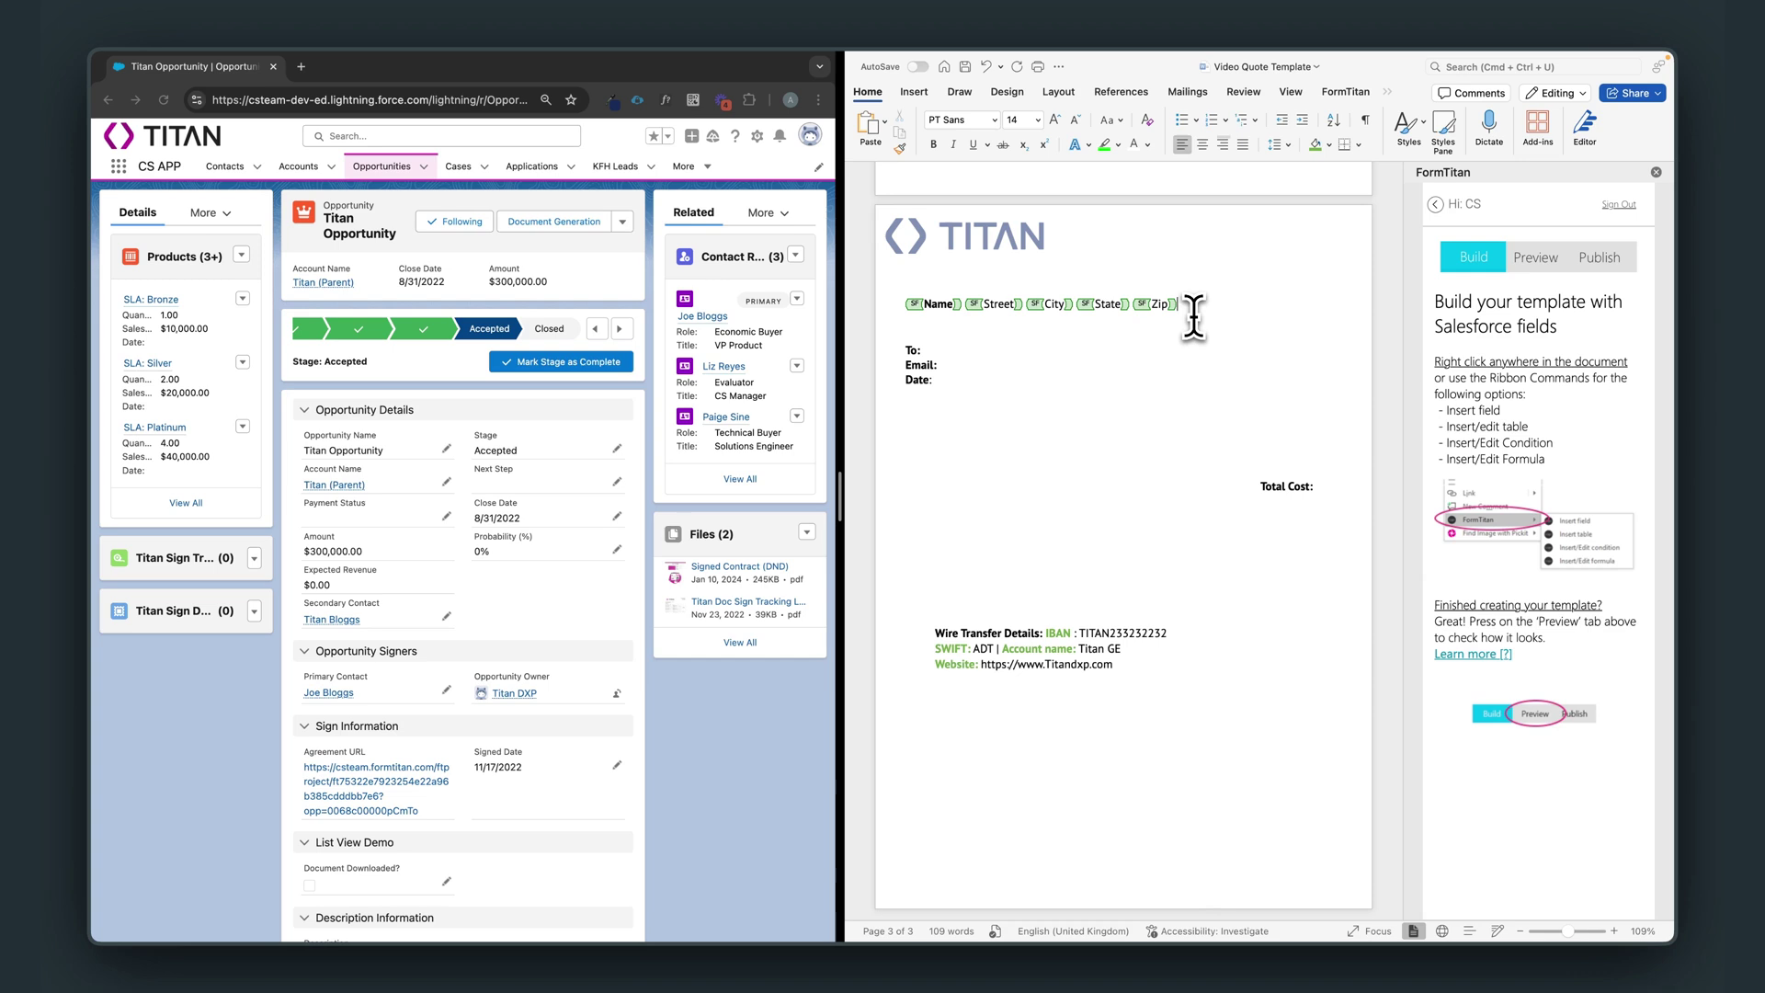
- Place the cursor after To: and check the primary contact's Salesforce record before returning to Titan Opportunity
click(942, 350)
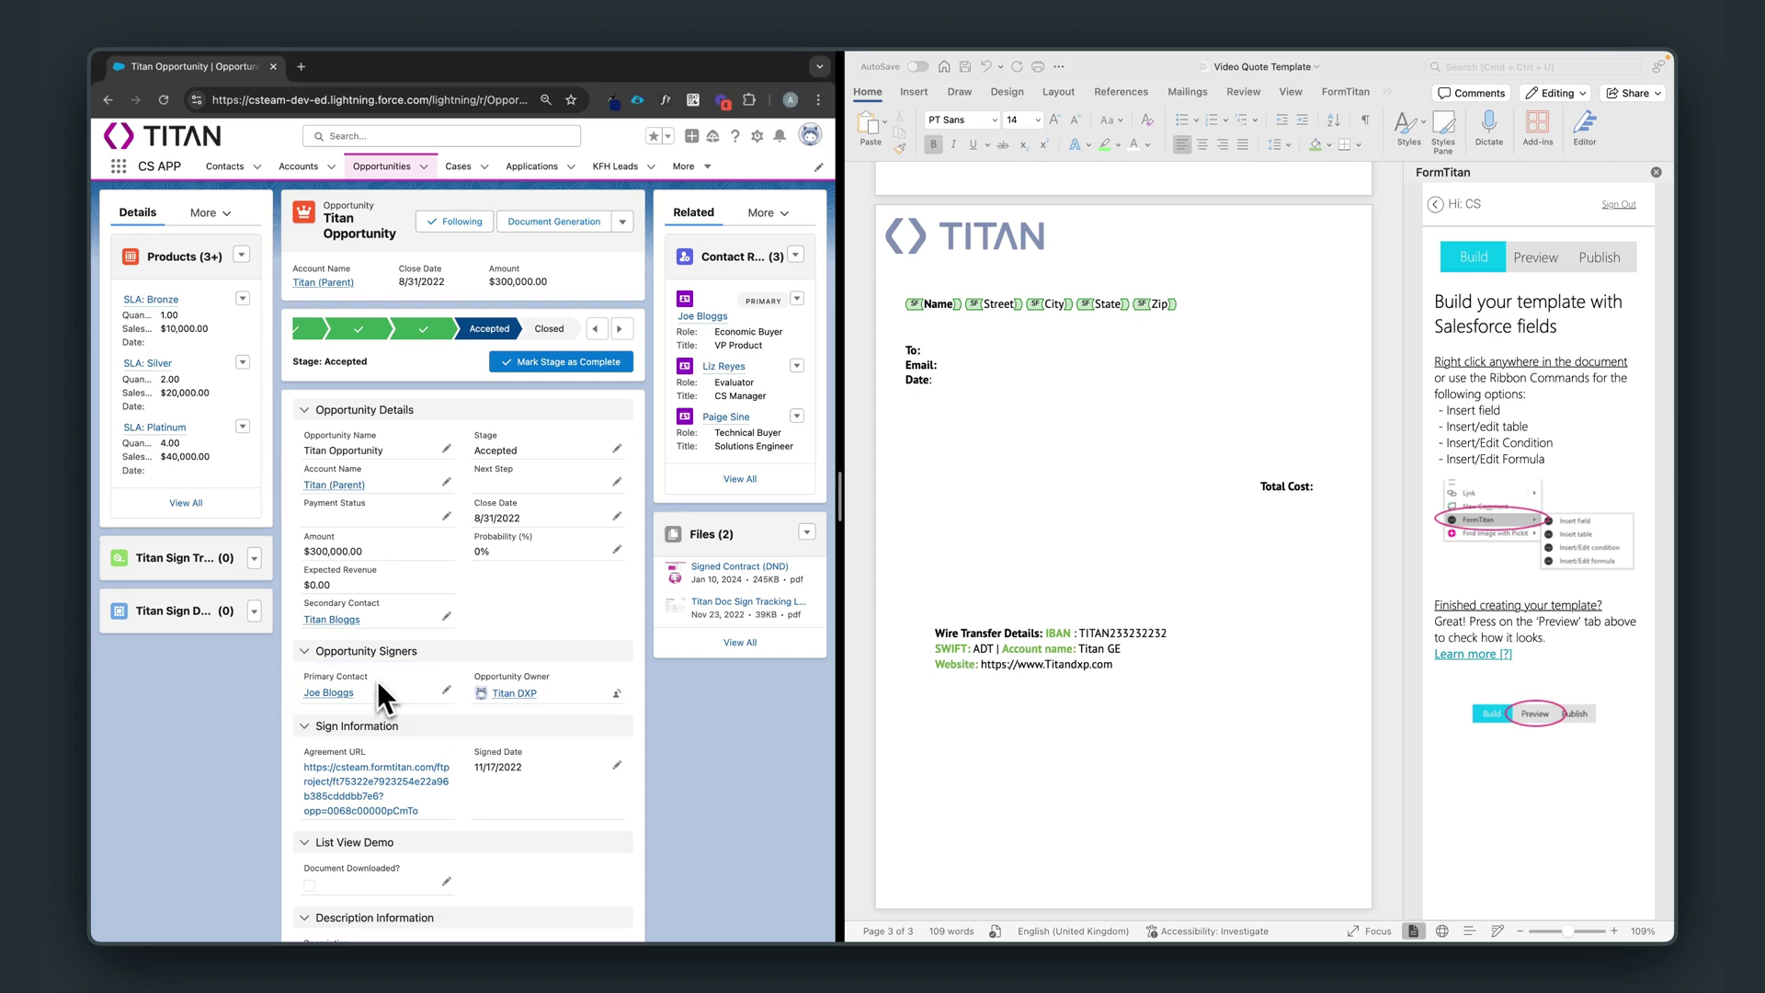
click(331, 693)
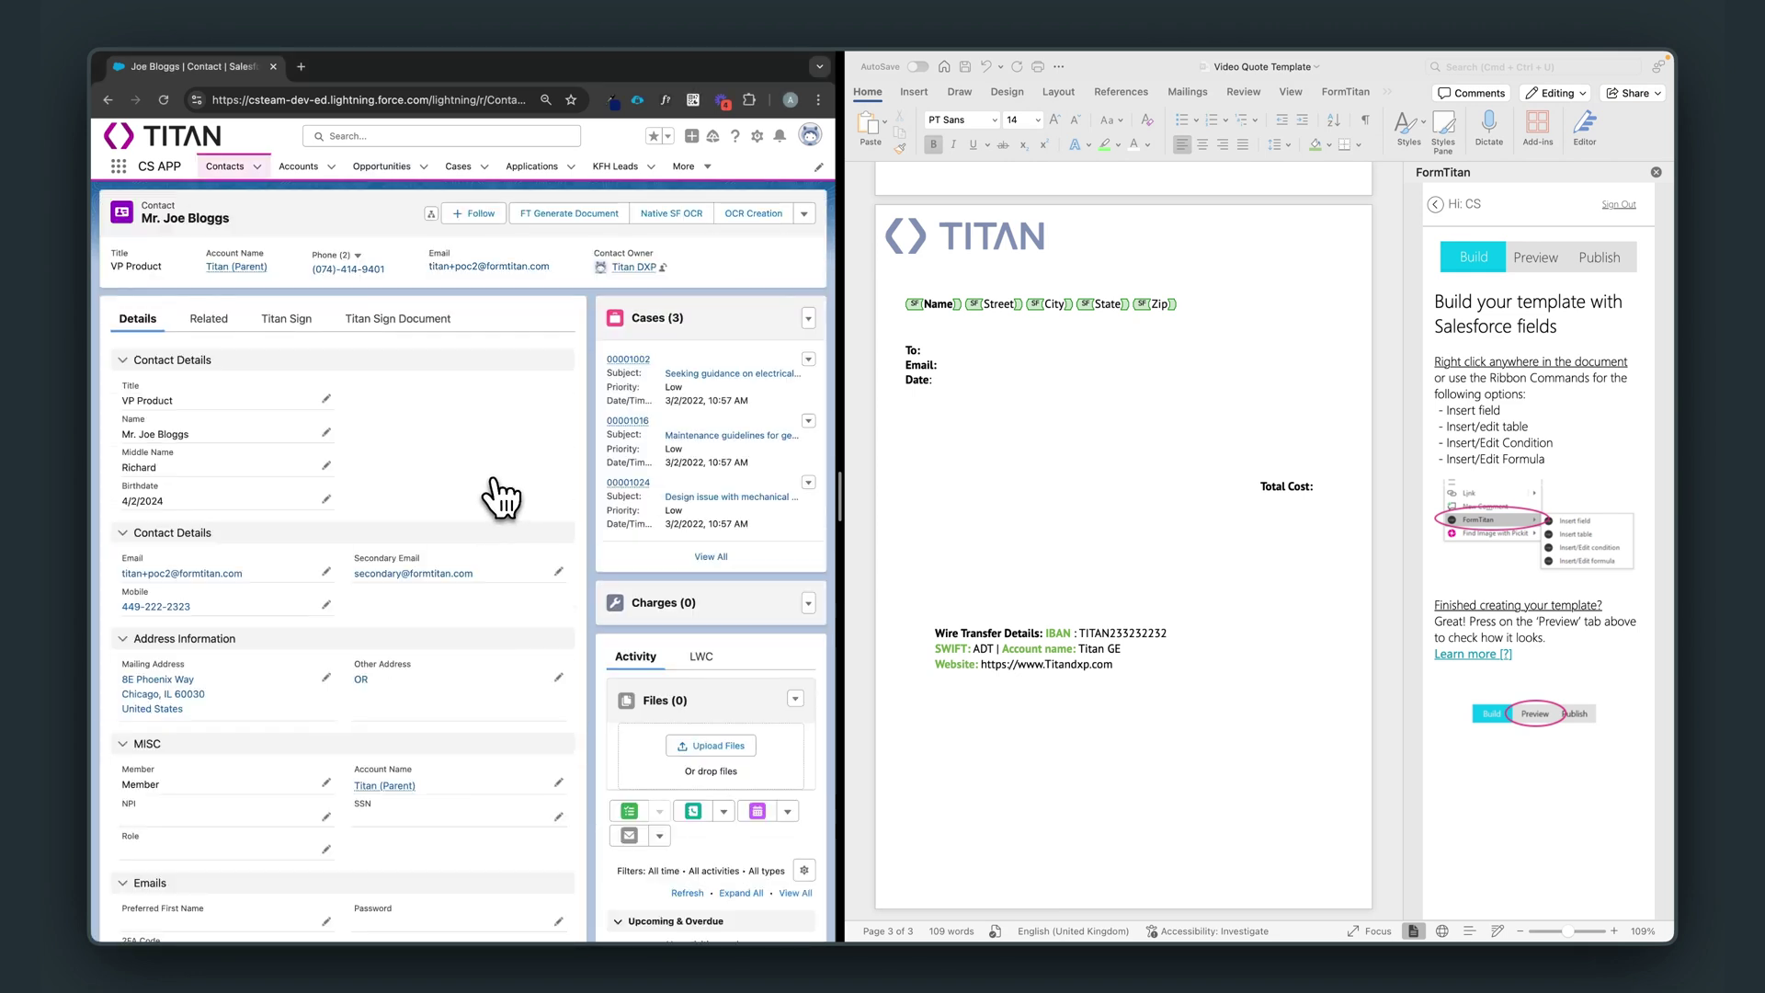
click(107, 101)
click(928, 356)
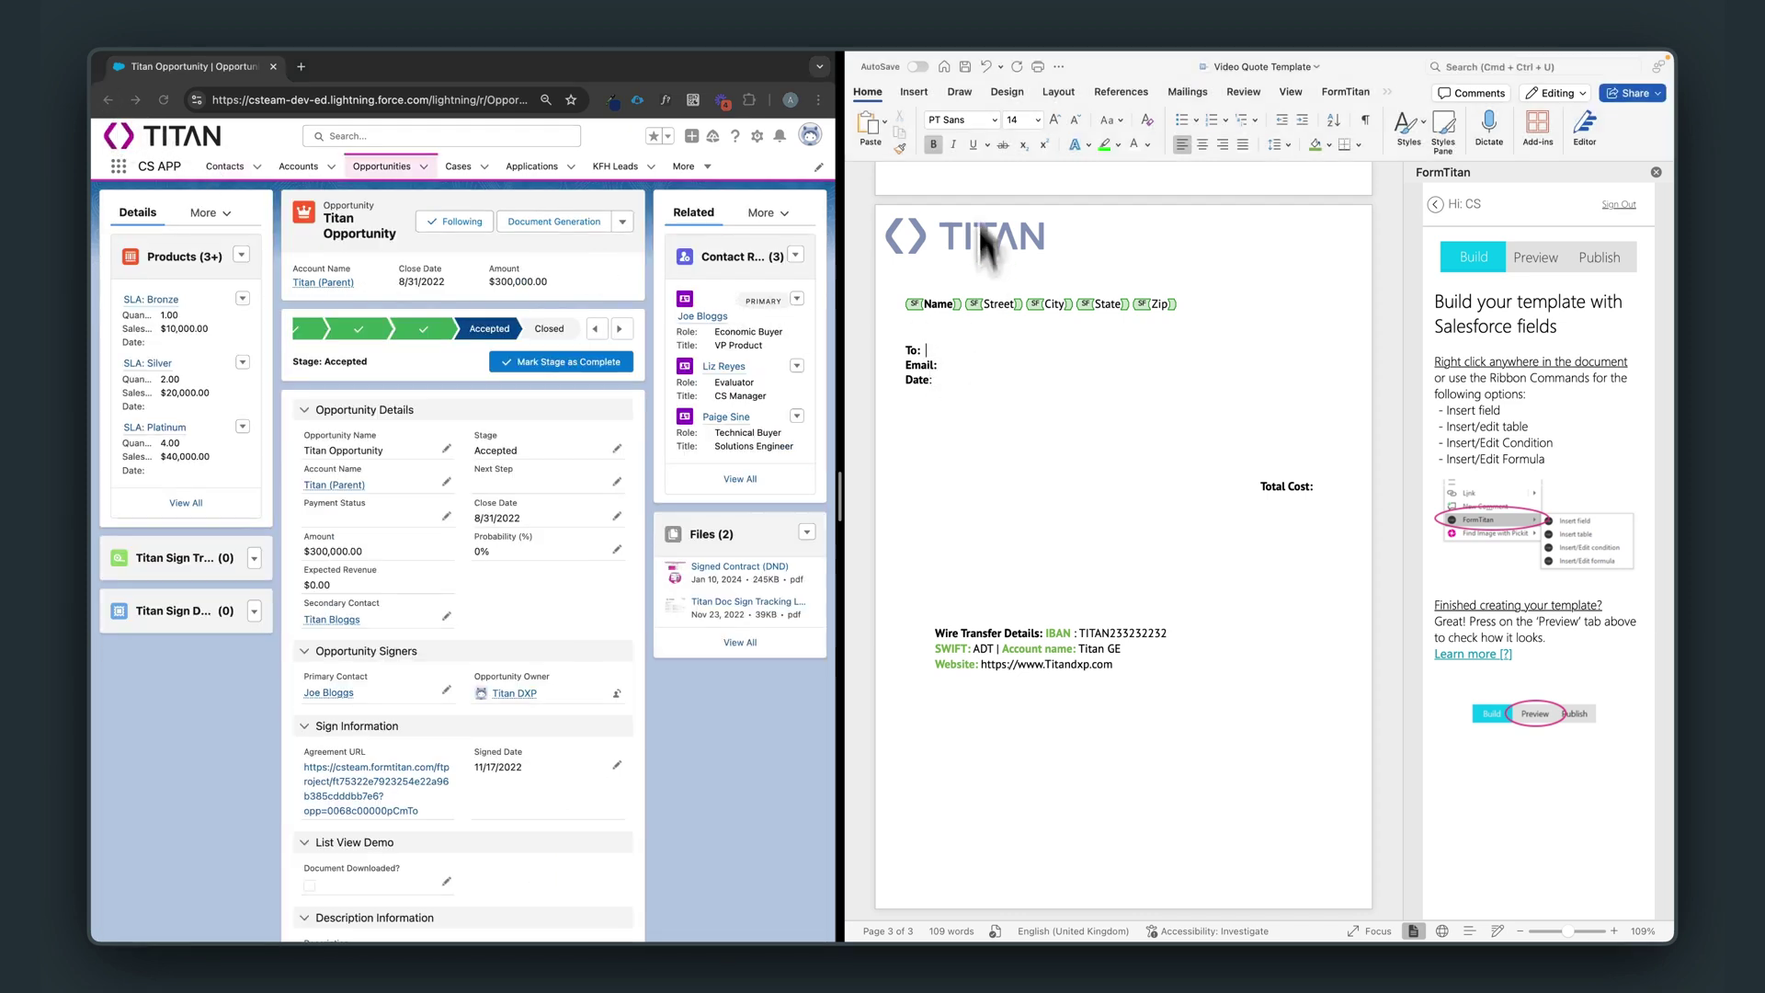
- Insert an Opportunity - 1 Primary Contact > Full Name field after To:
click(1338, 91)
click(1000, 152)
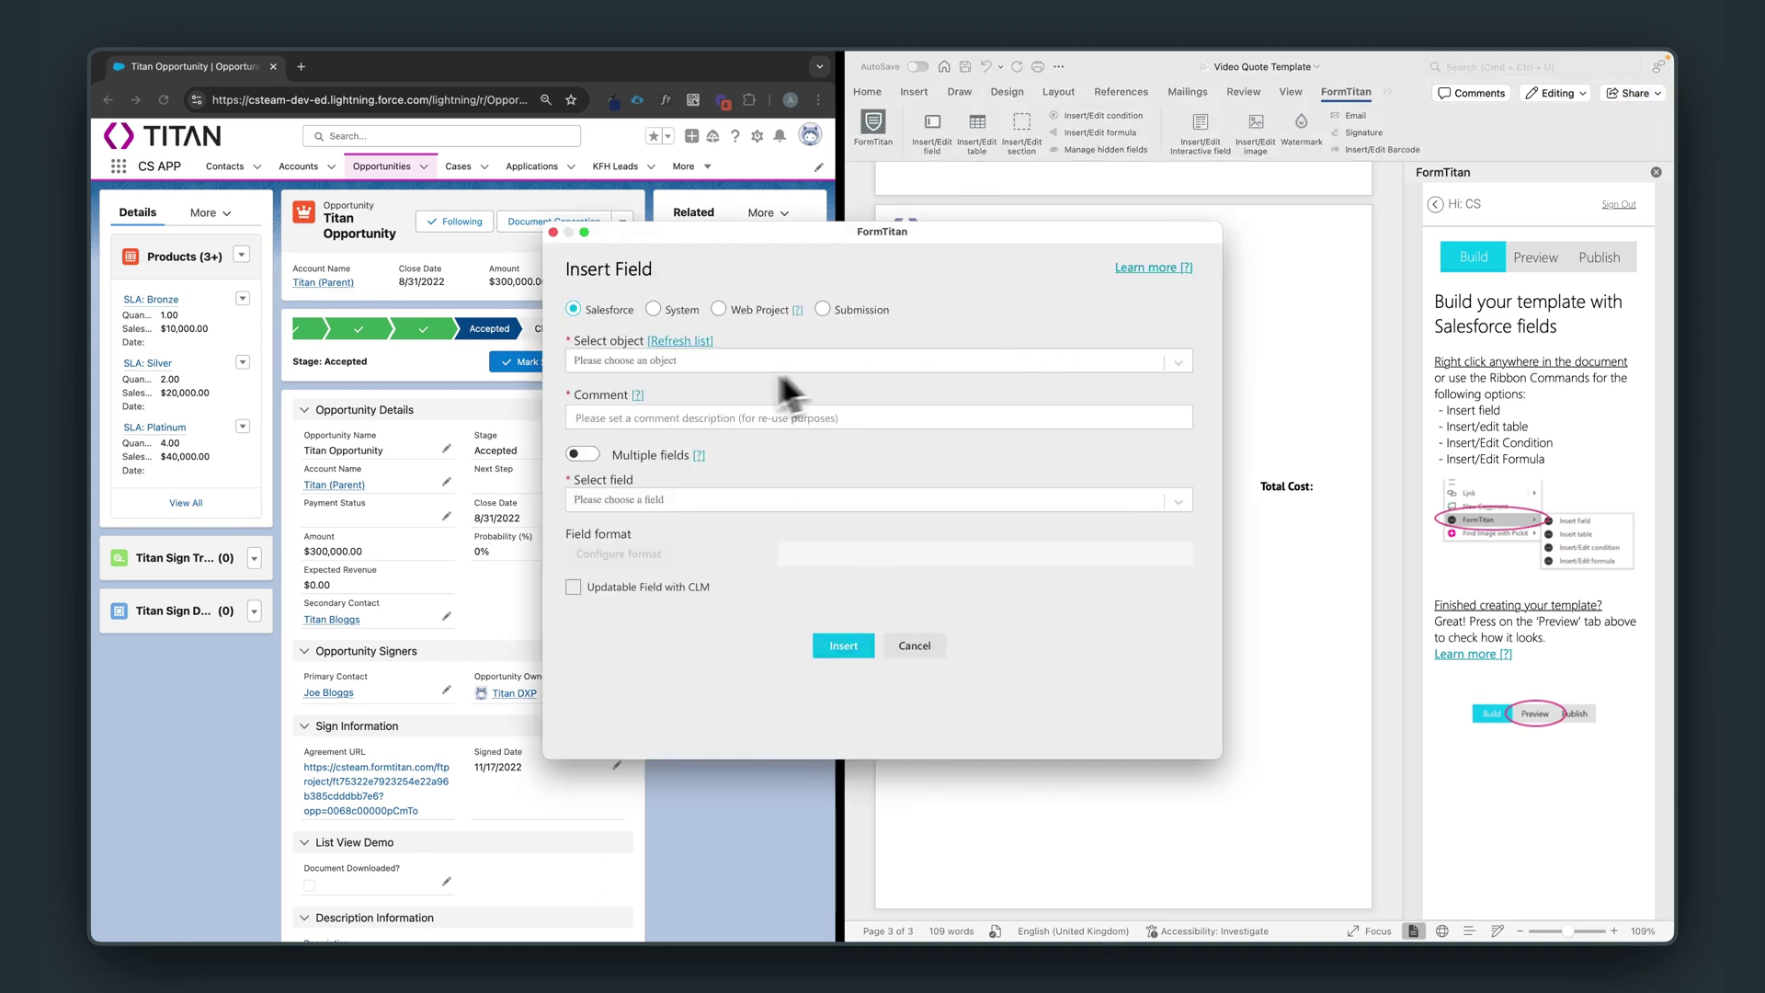
click(726, 361)
click(698, 394)
click(677, 502)
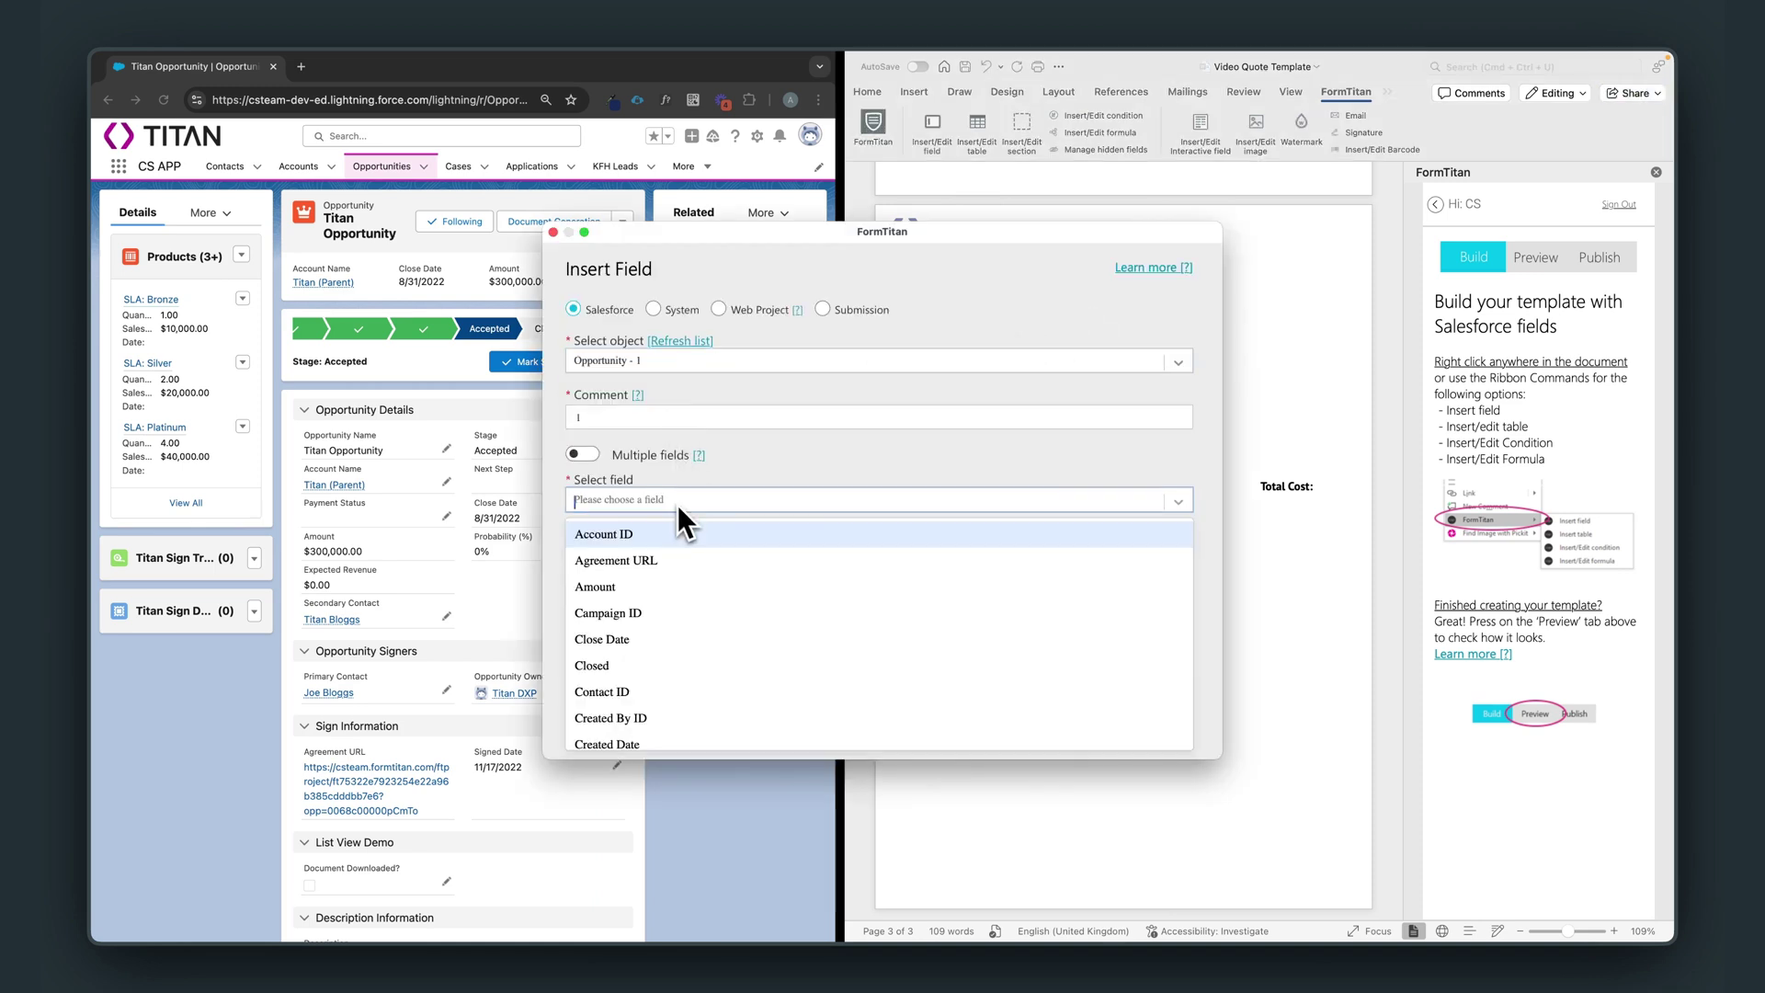
text(primary)
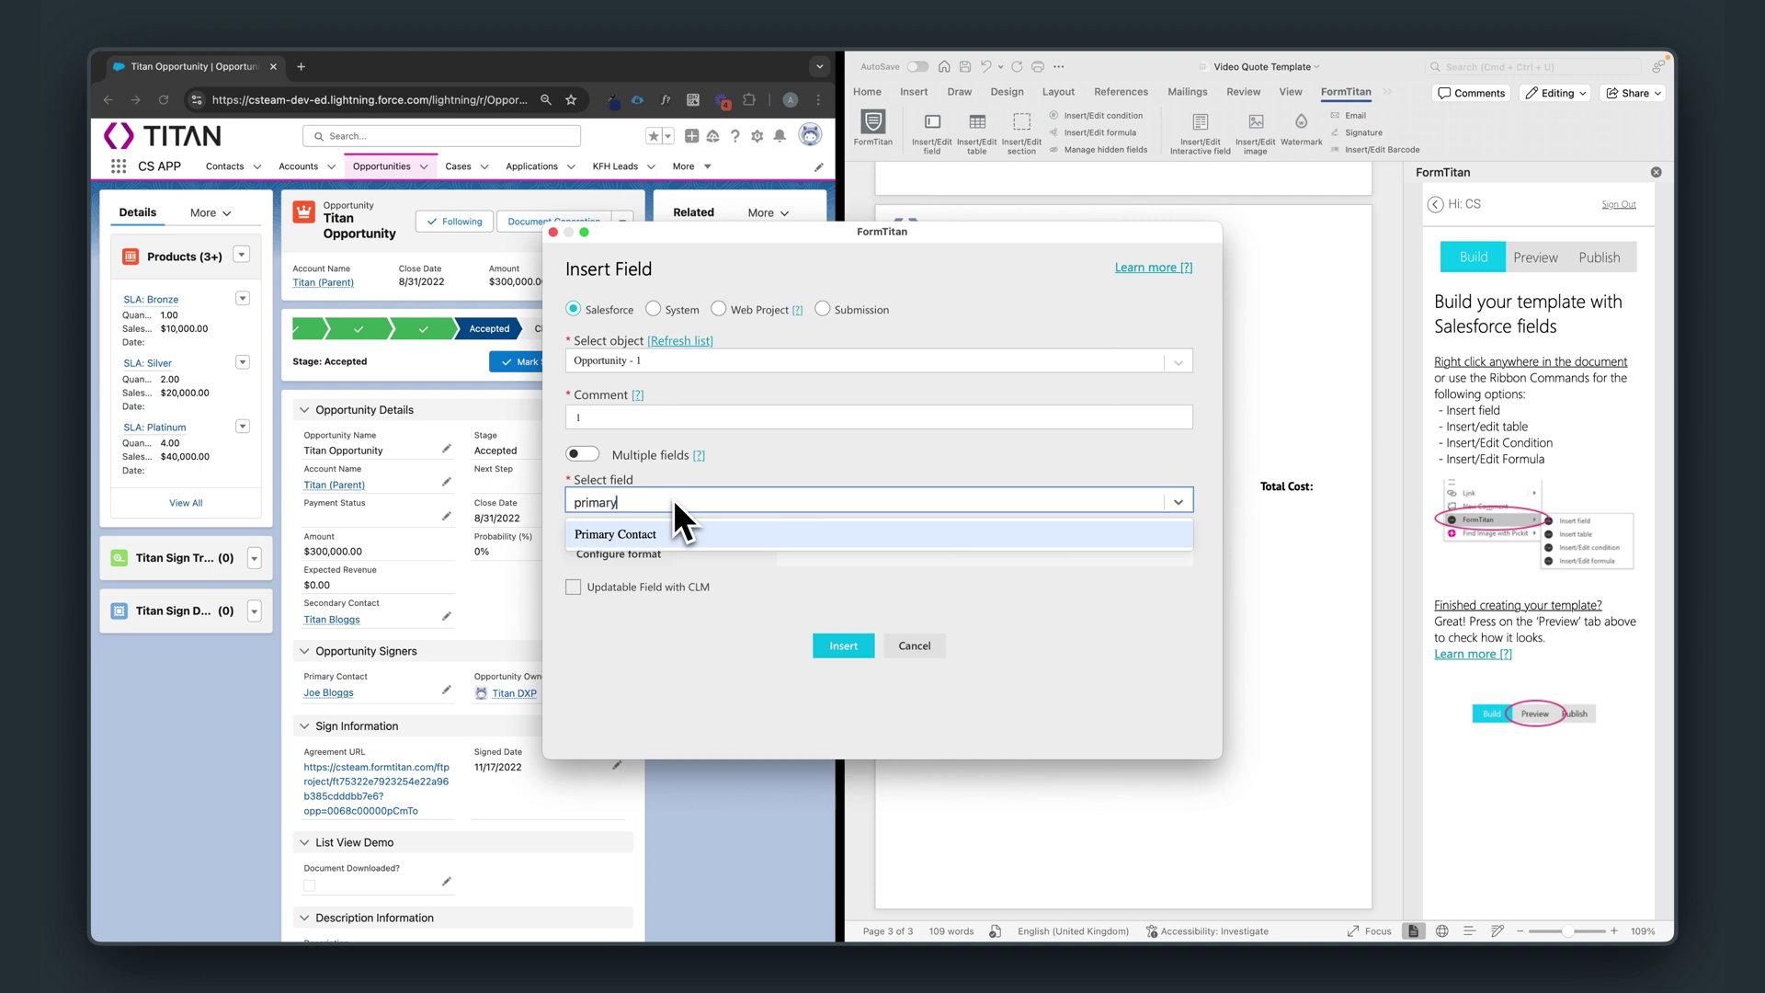
click(689, 532)
click(669, 559)
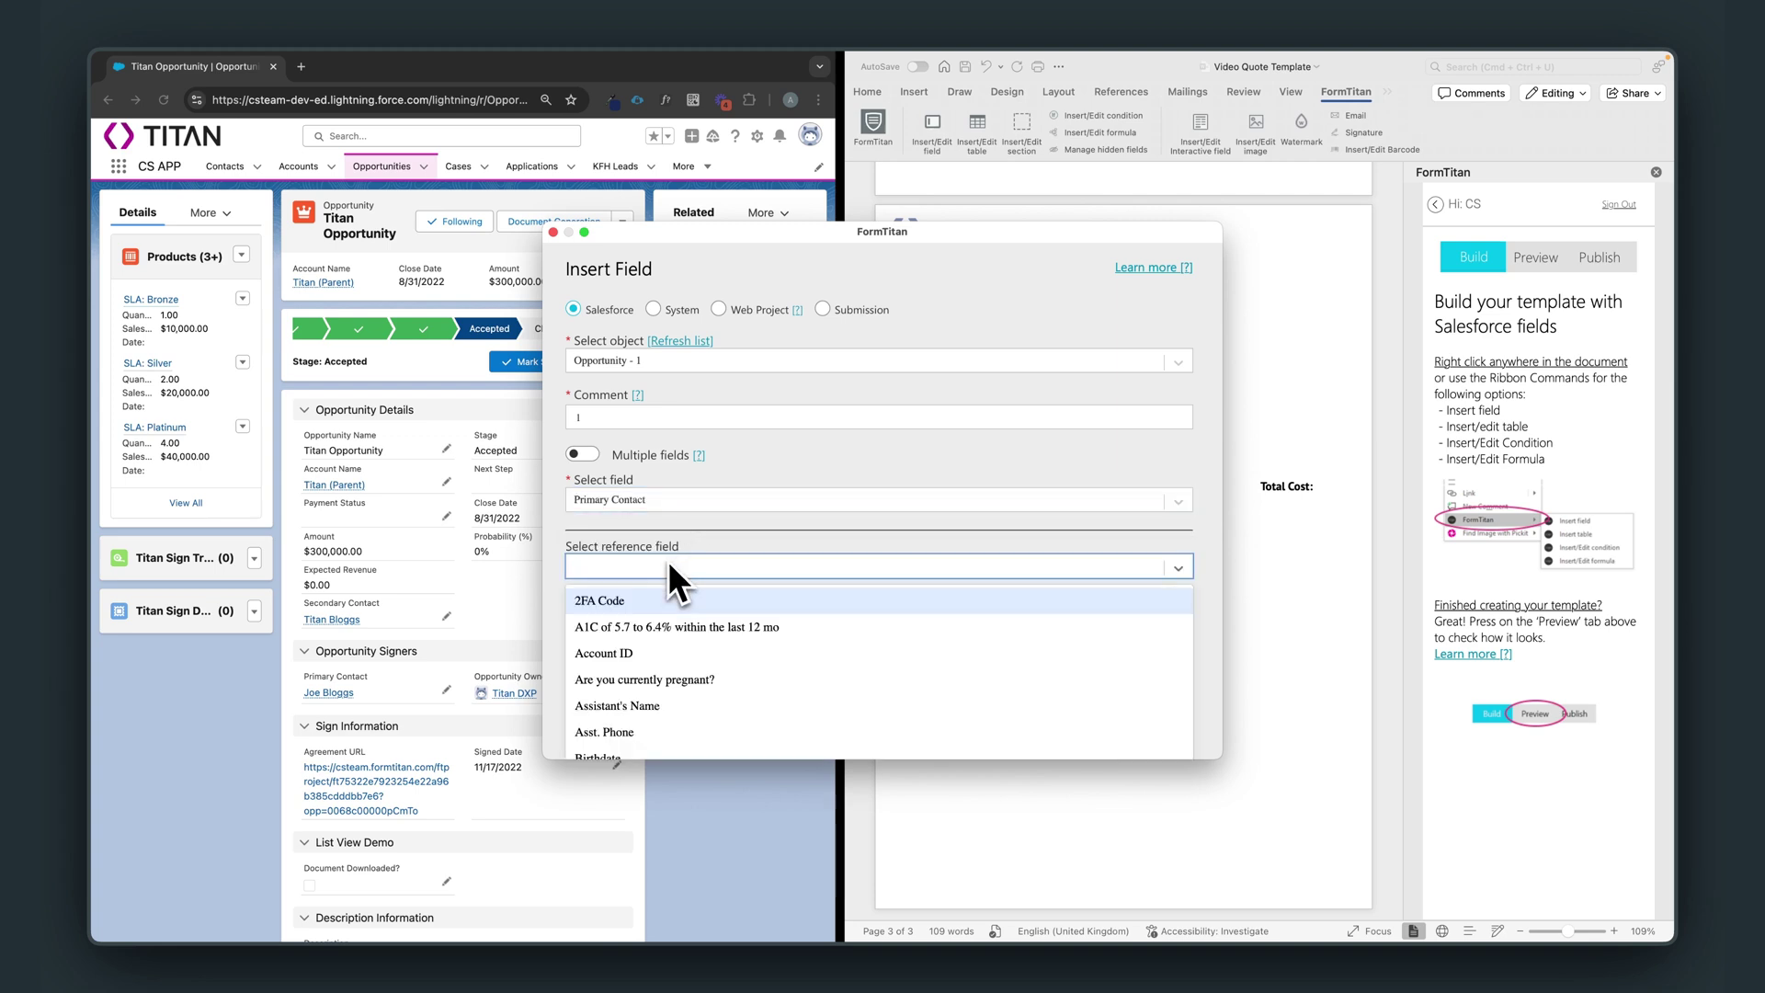
text(full)
click(720, 601)
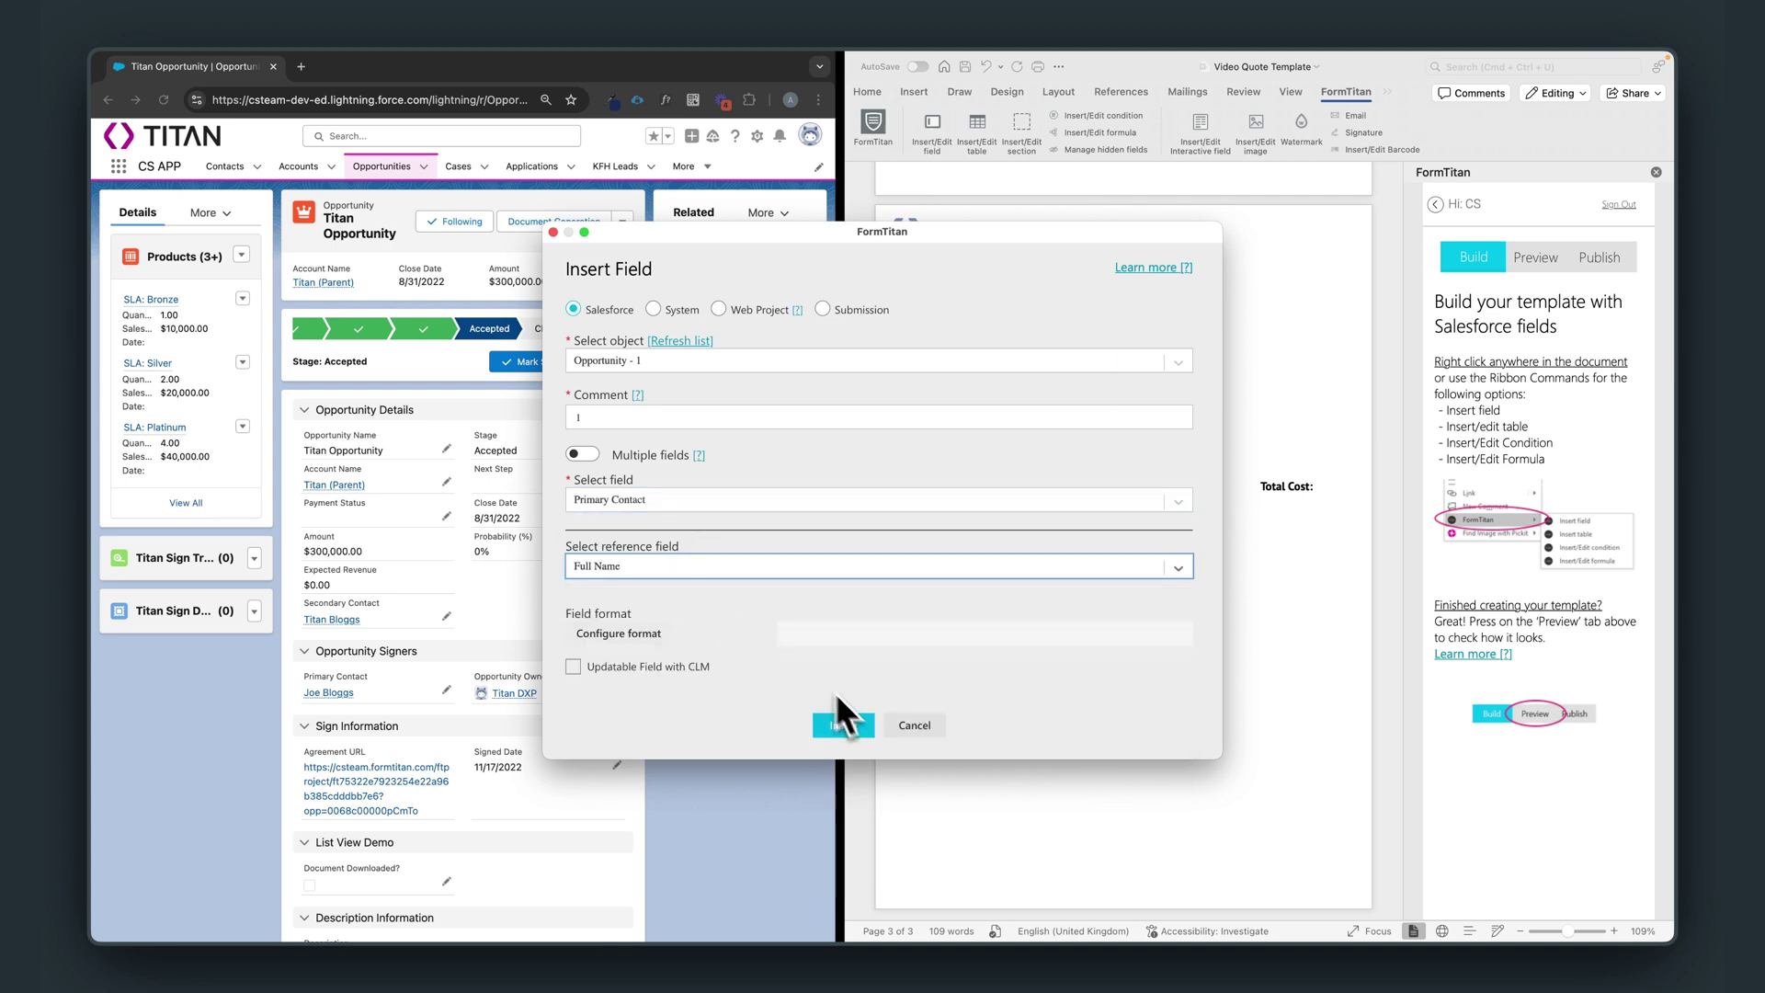
click(841, 725)
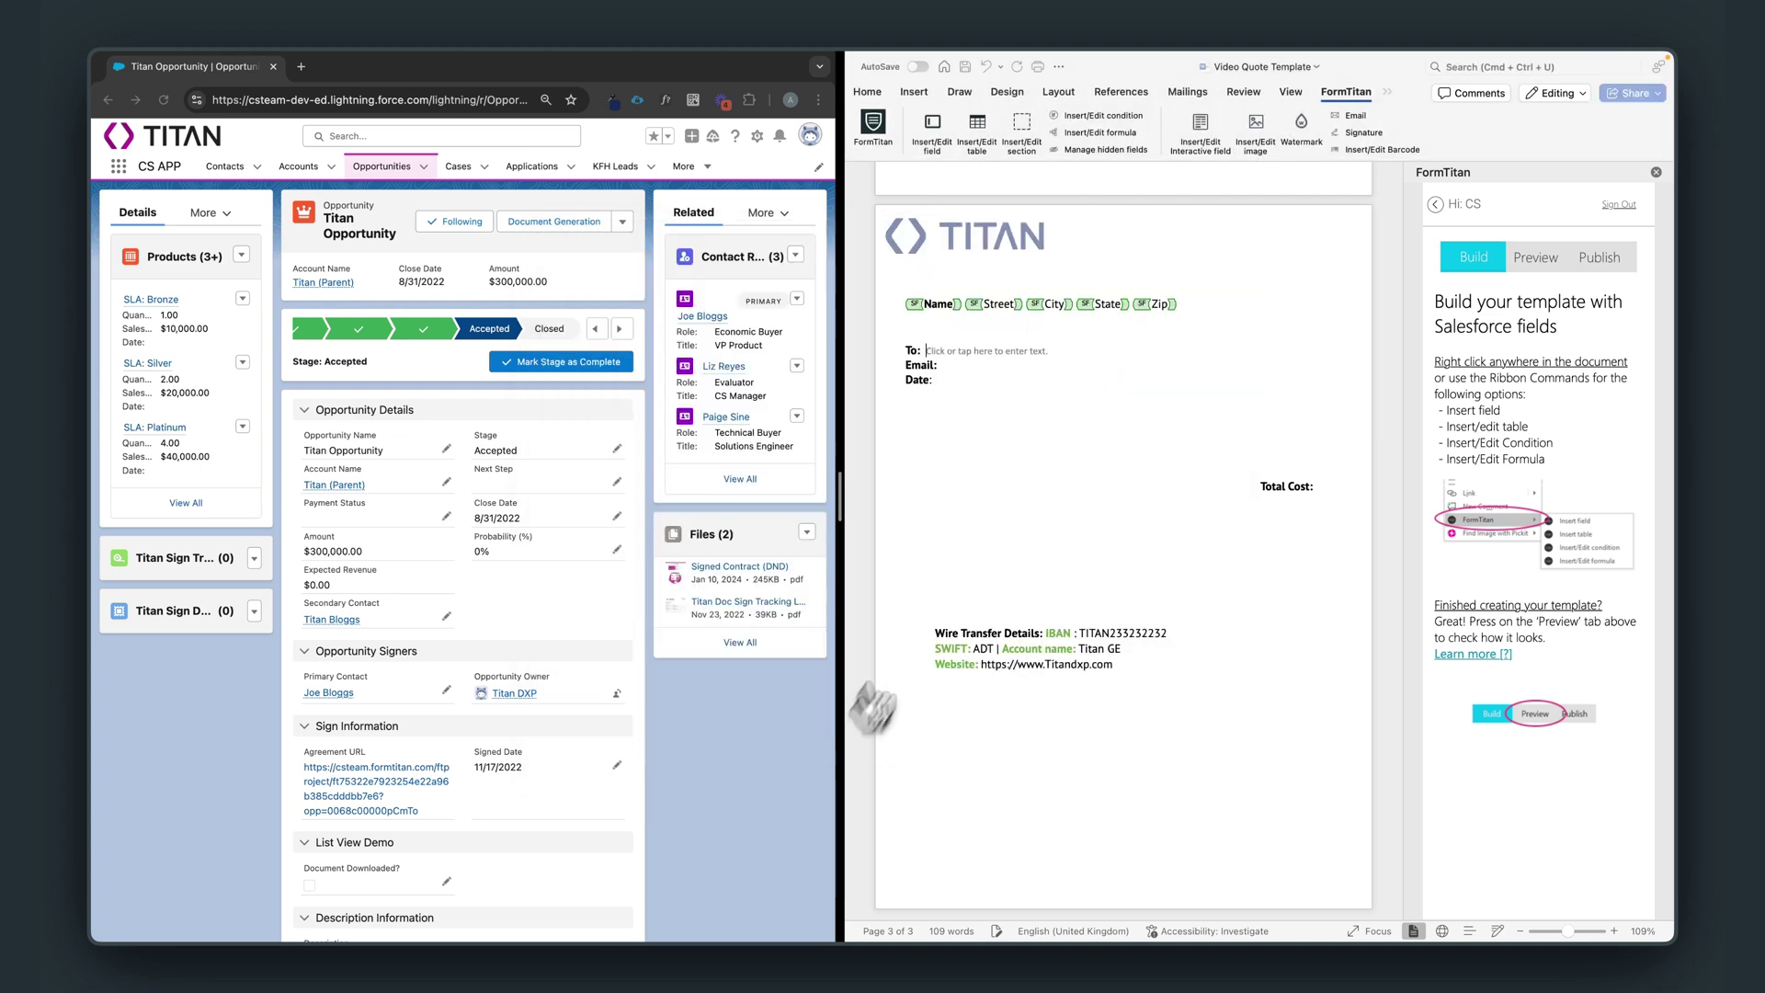
- Paste the contact field after Email: and change its reference field to Email
click(968, 371)
text(Opportunity - 1/Full Name)
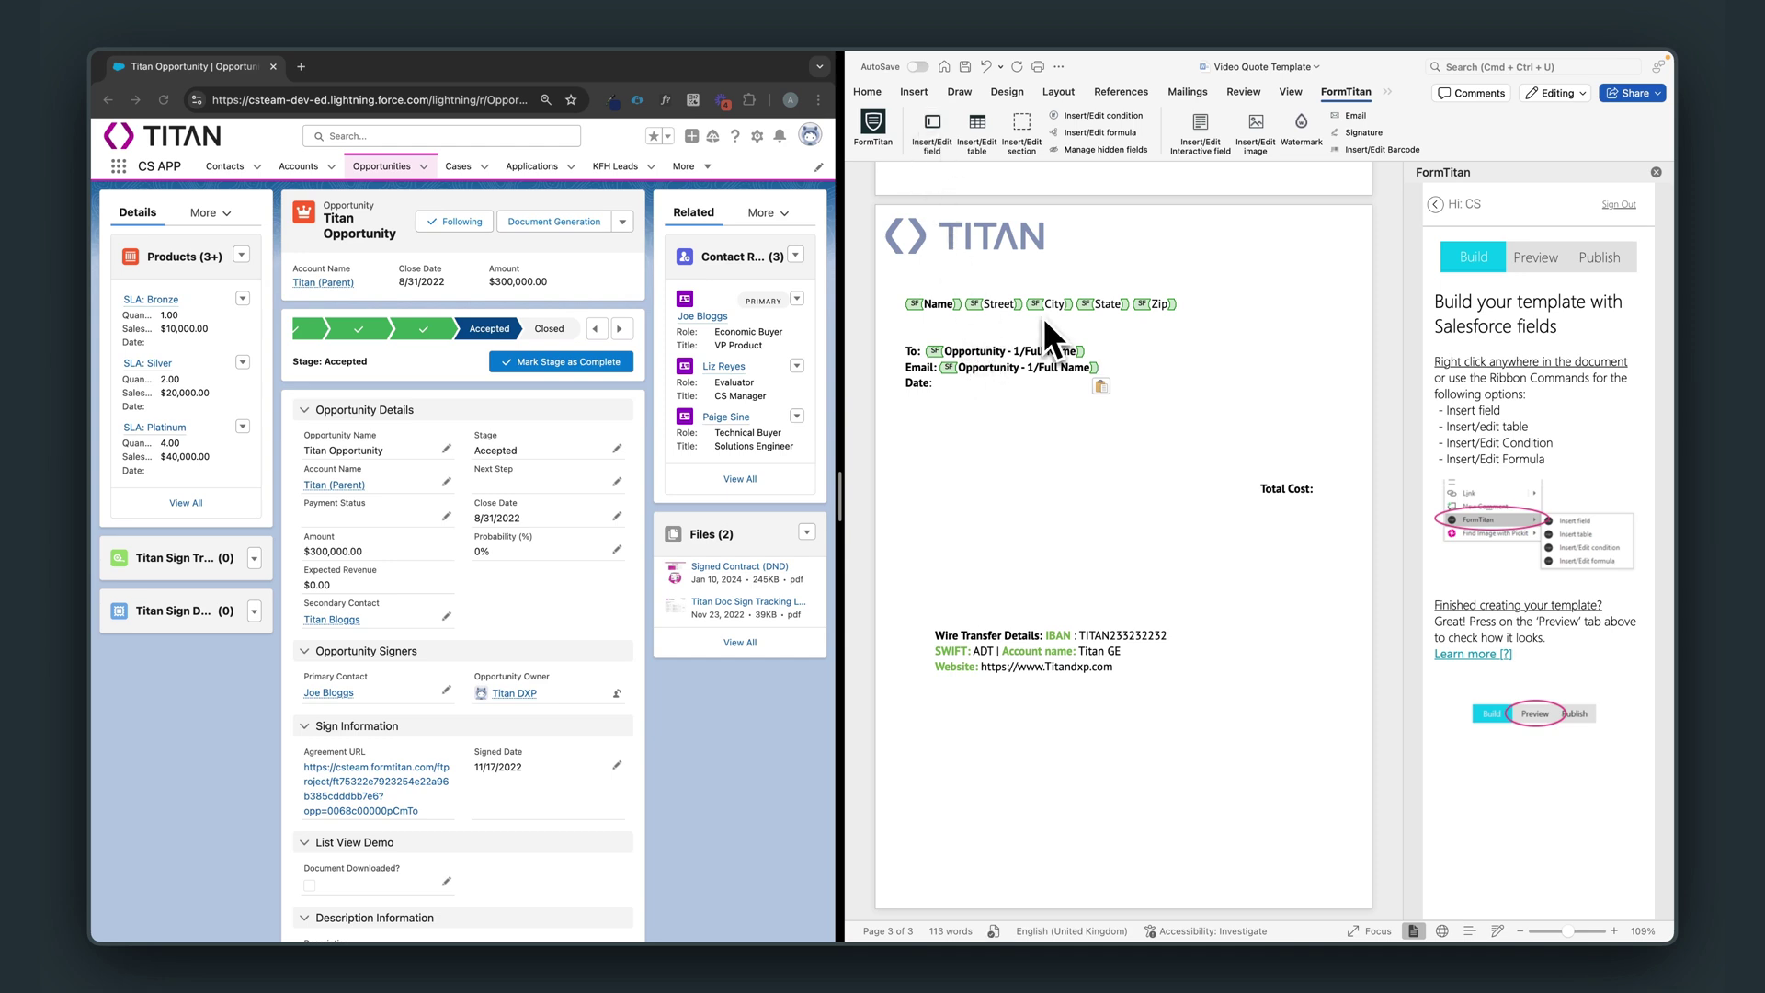
click(756, 565)
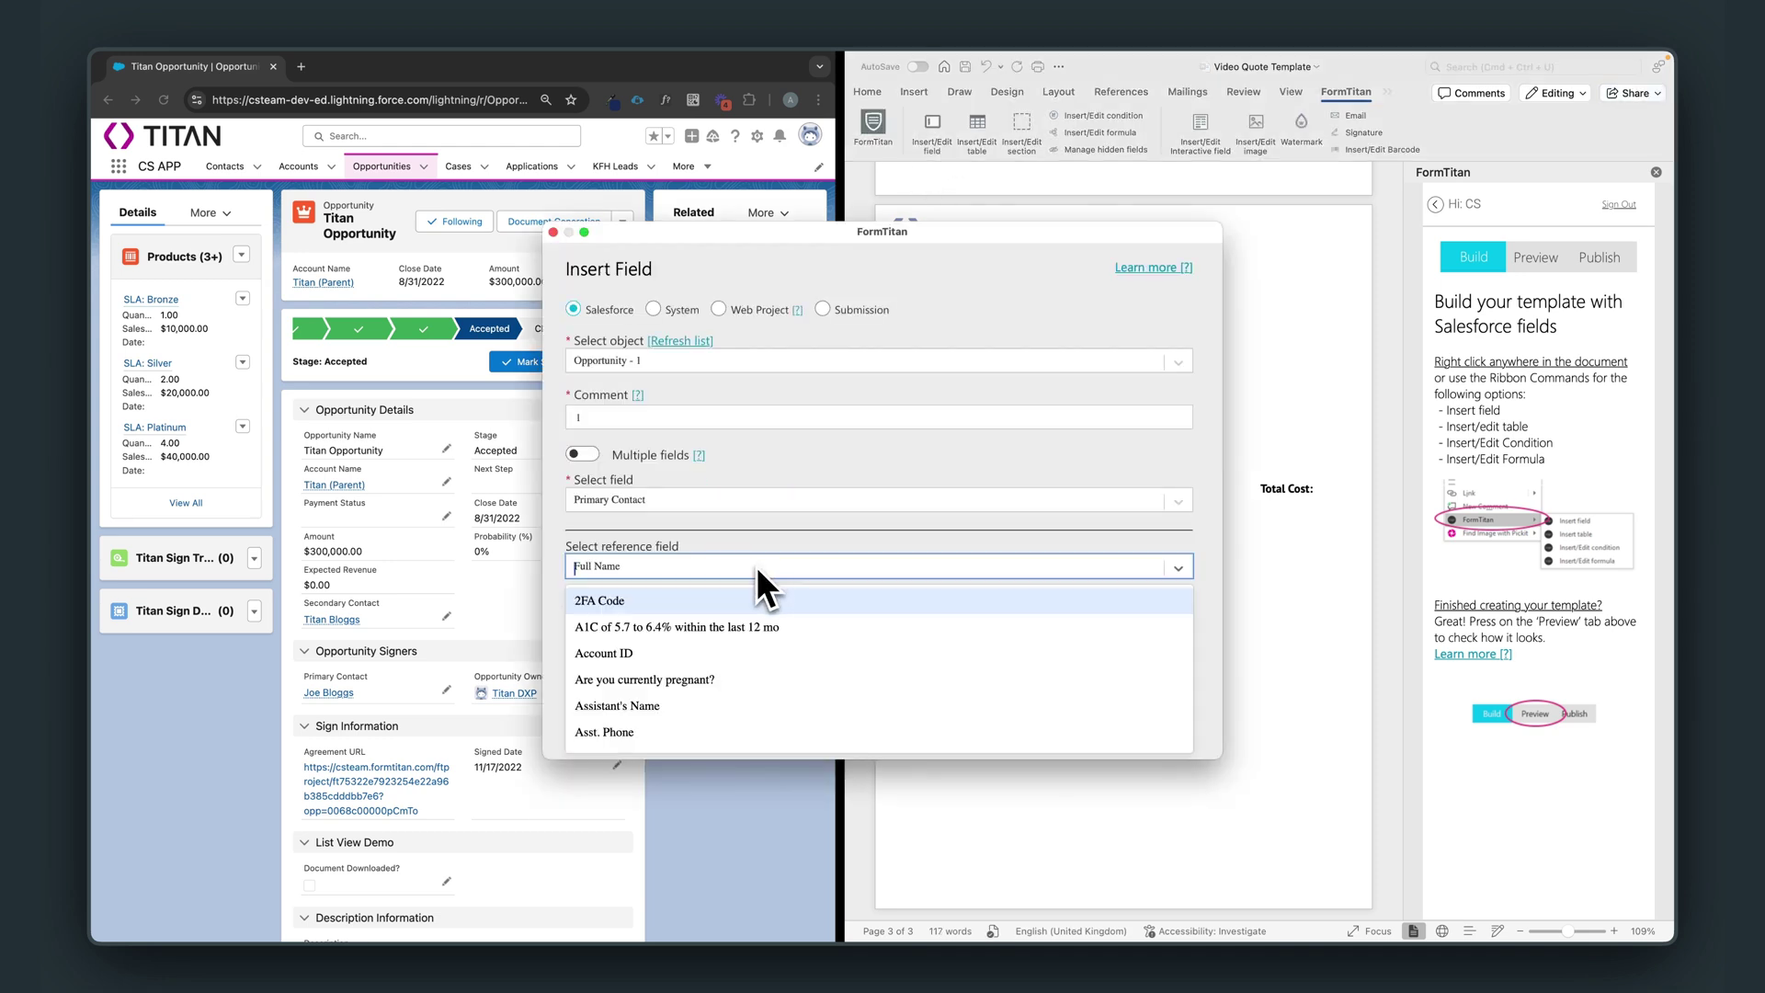
text(email)
click(747, 627)
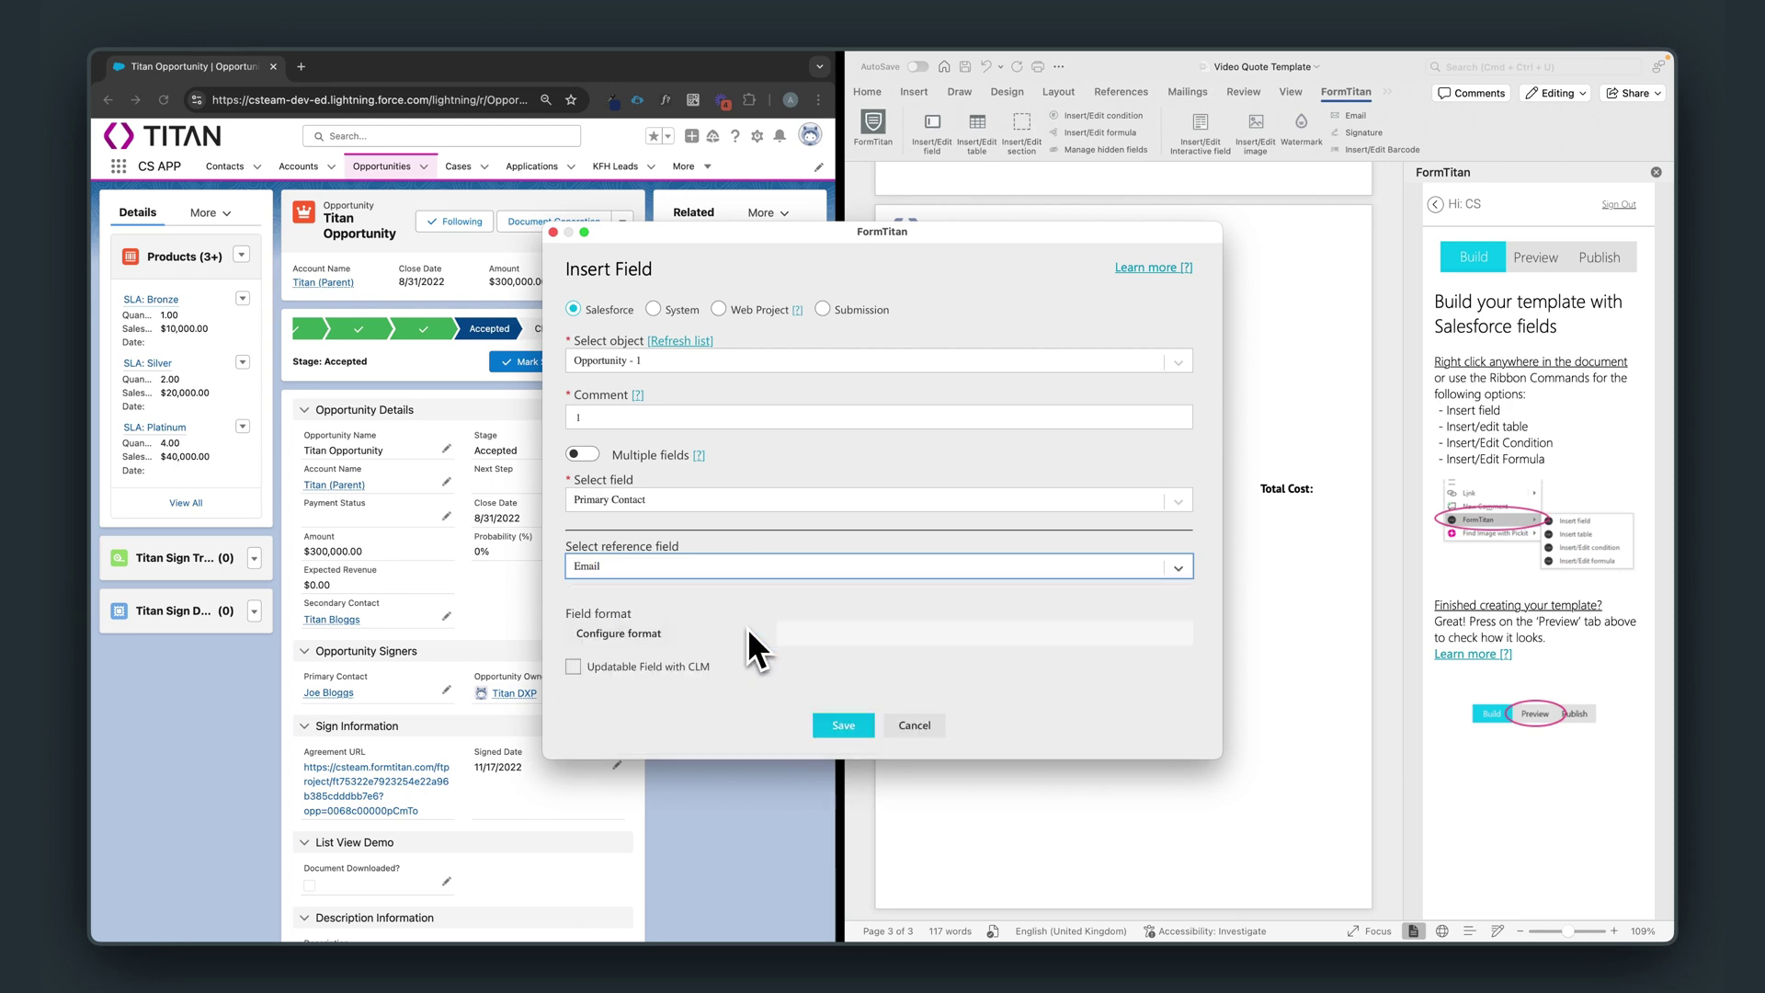
click(843, 725)
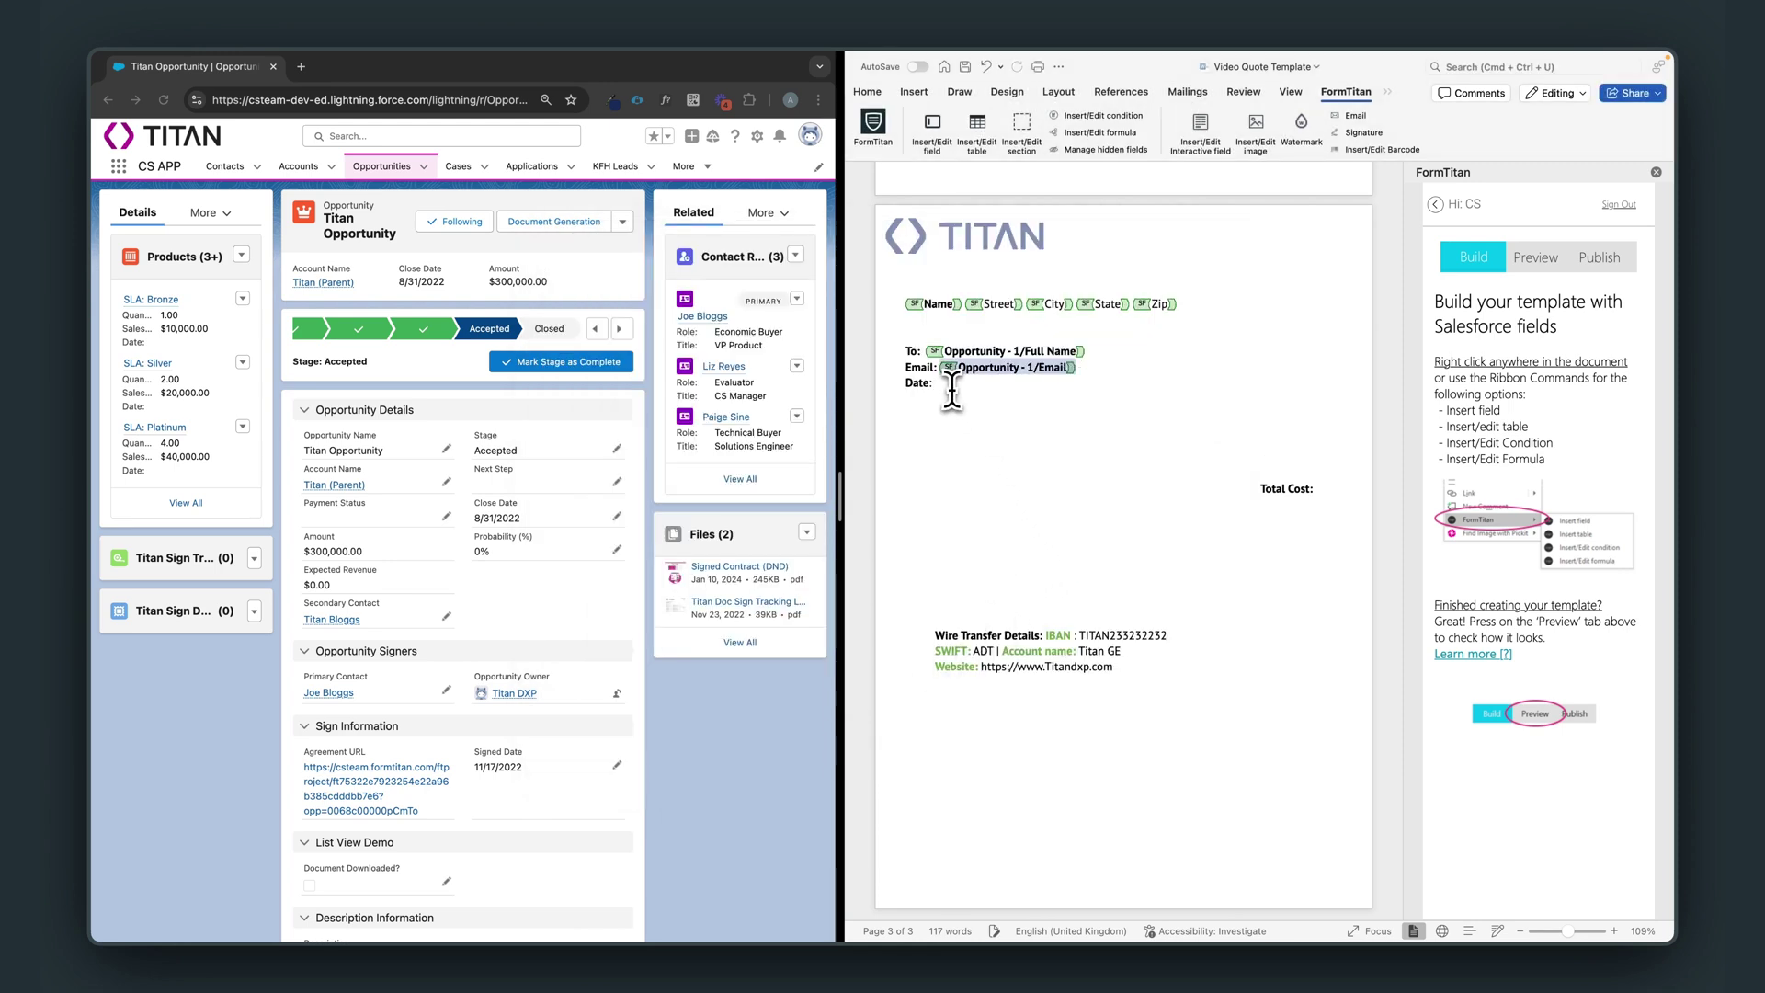
click(951, 390)
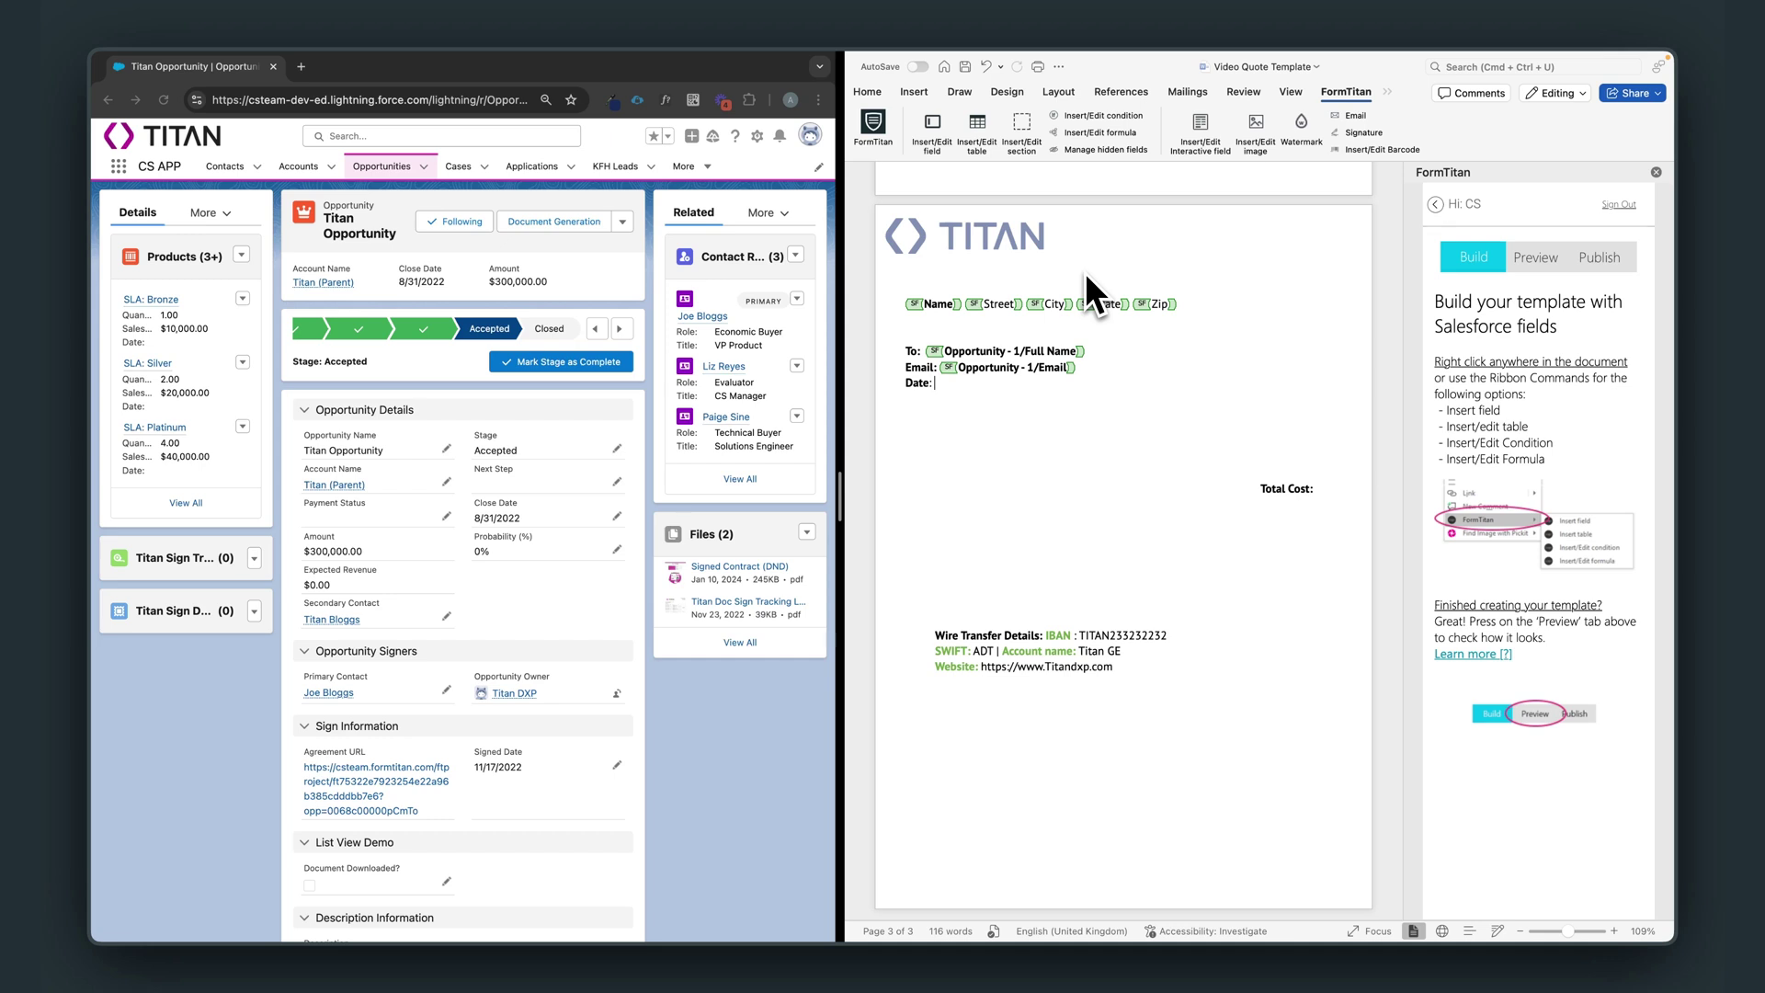
- Insert the system Now field formatted 'September 4, 1986' after Date:, with a blank line below
click(926, 91)
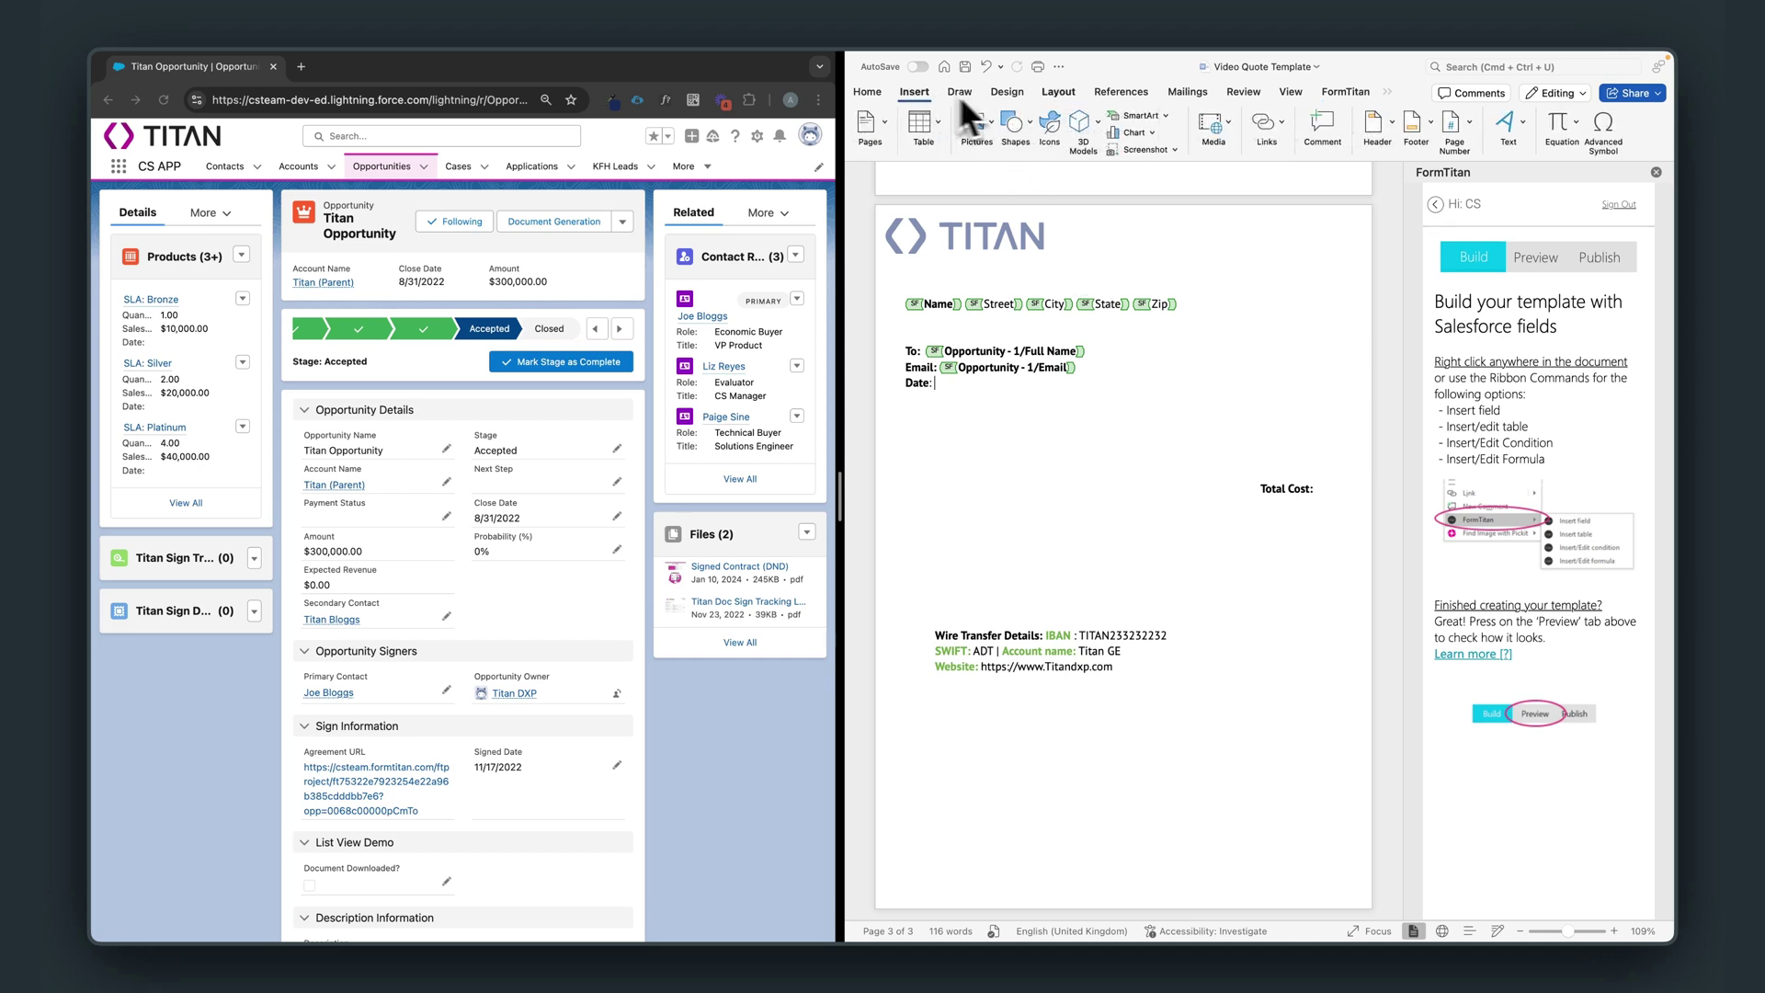
click(1345, 91)
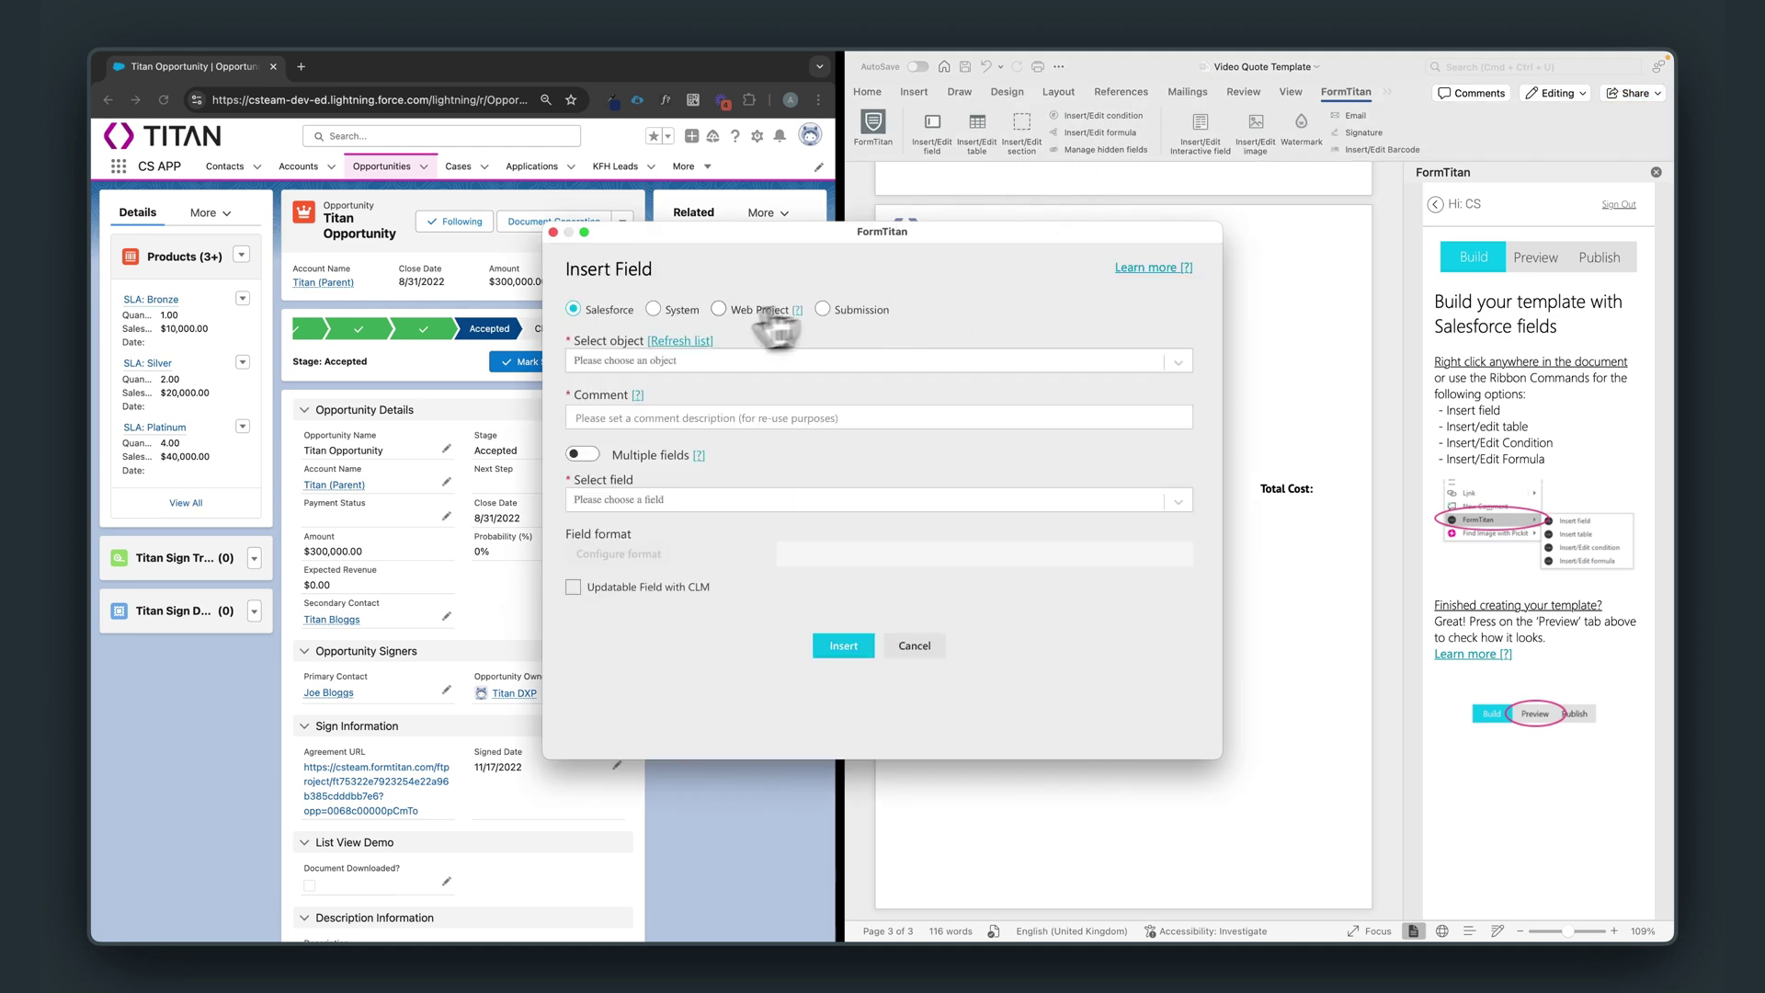
click(682, 310)
click(681, 365)
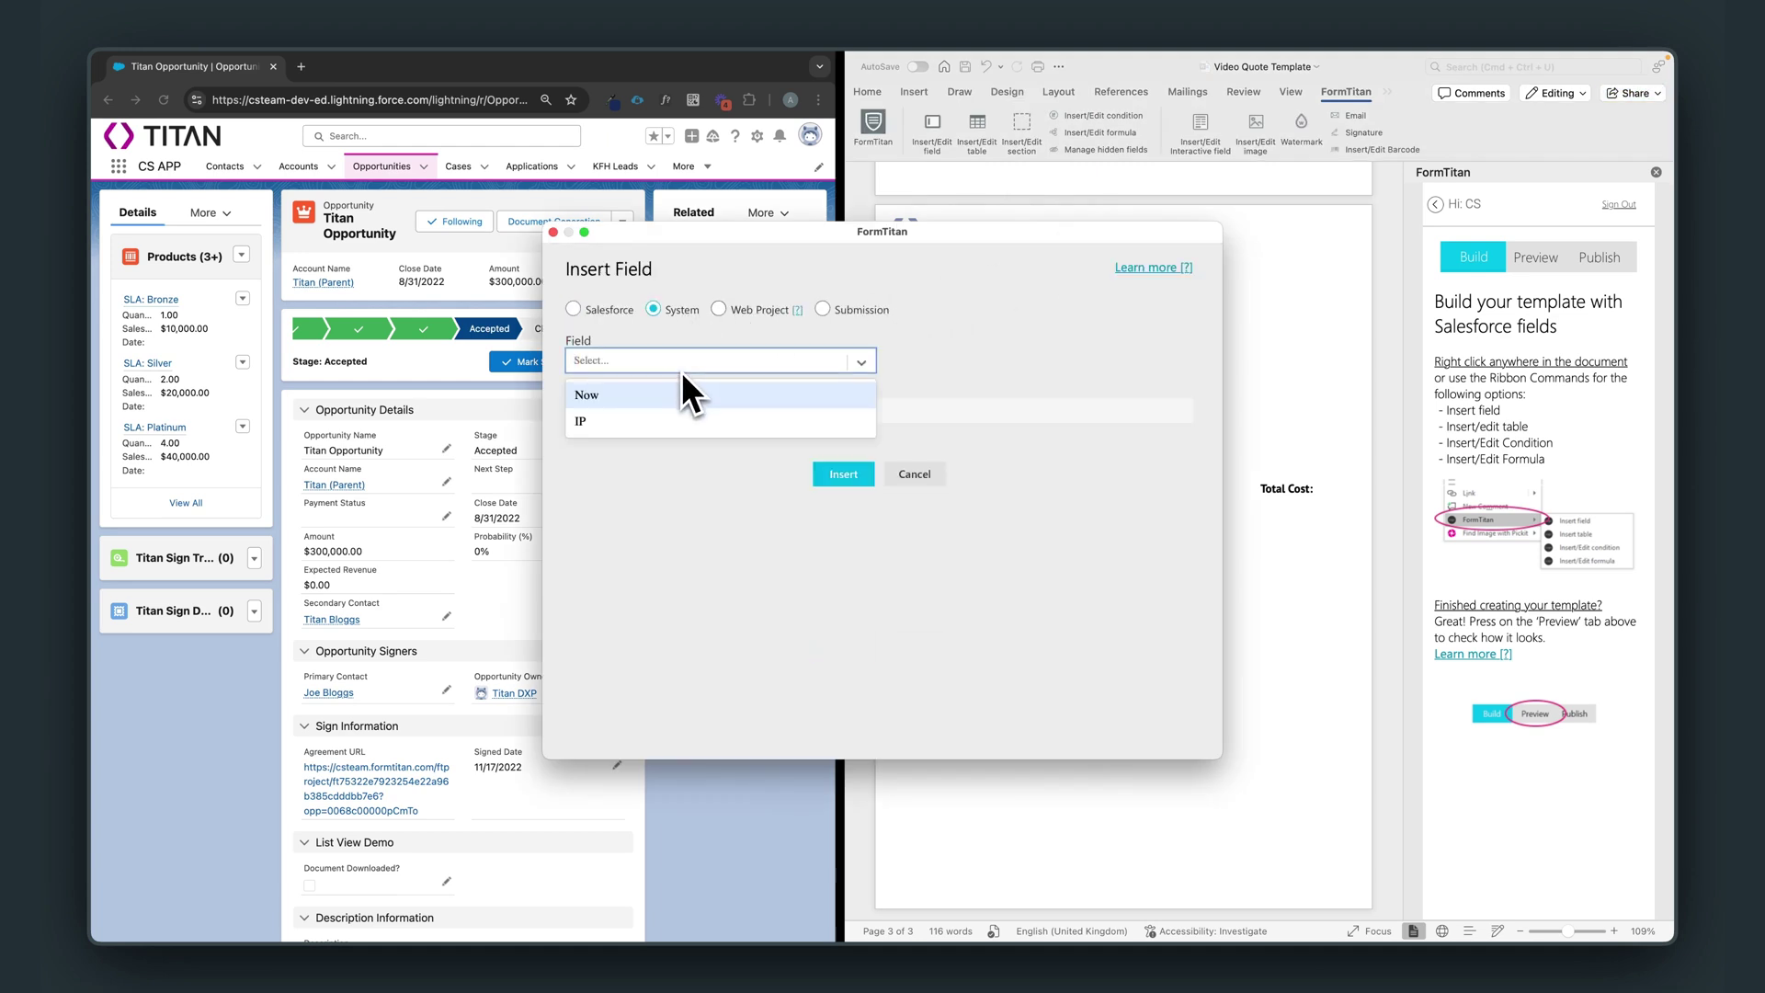
click(631, 393)
click(626, 409)
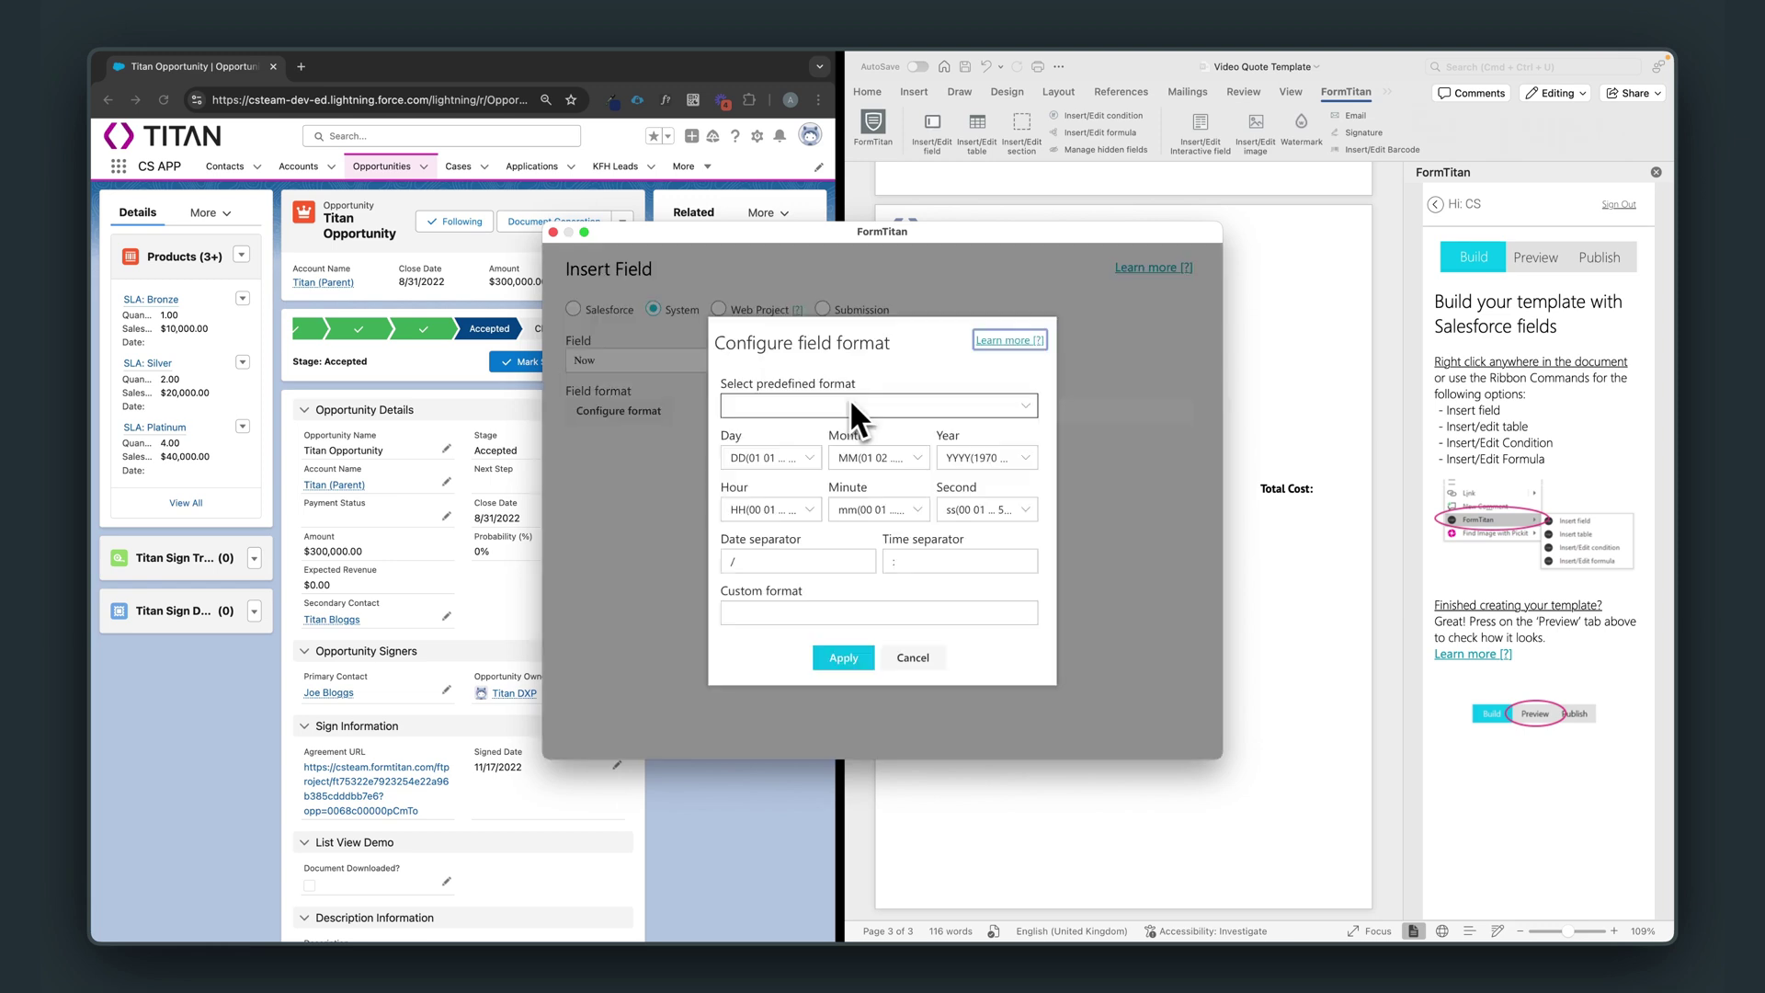
click(848, 401)
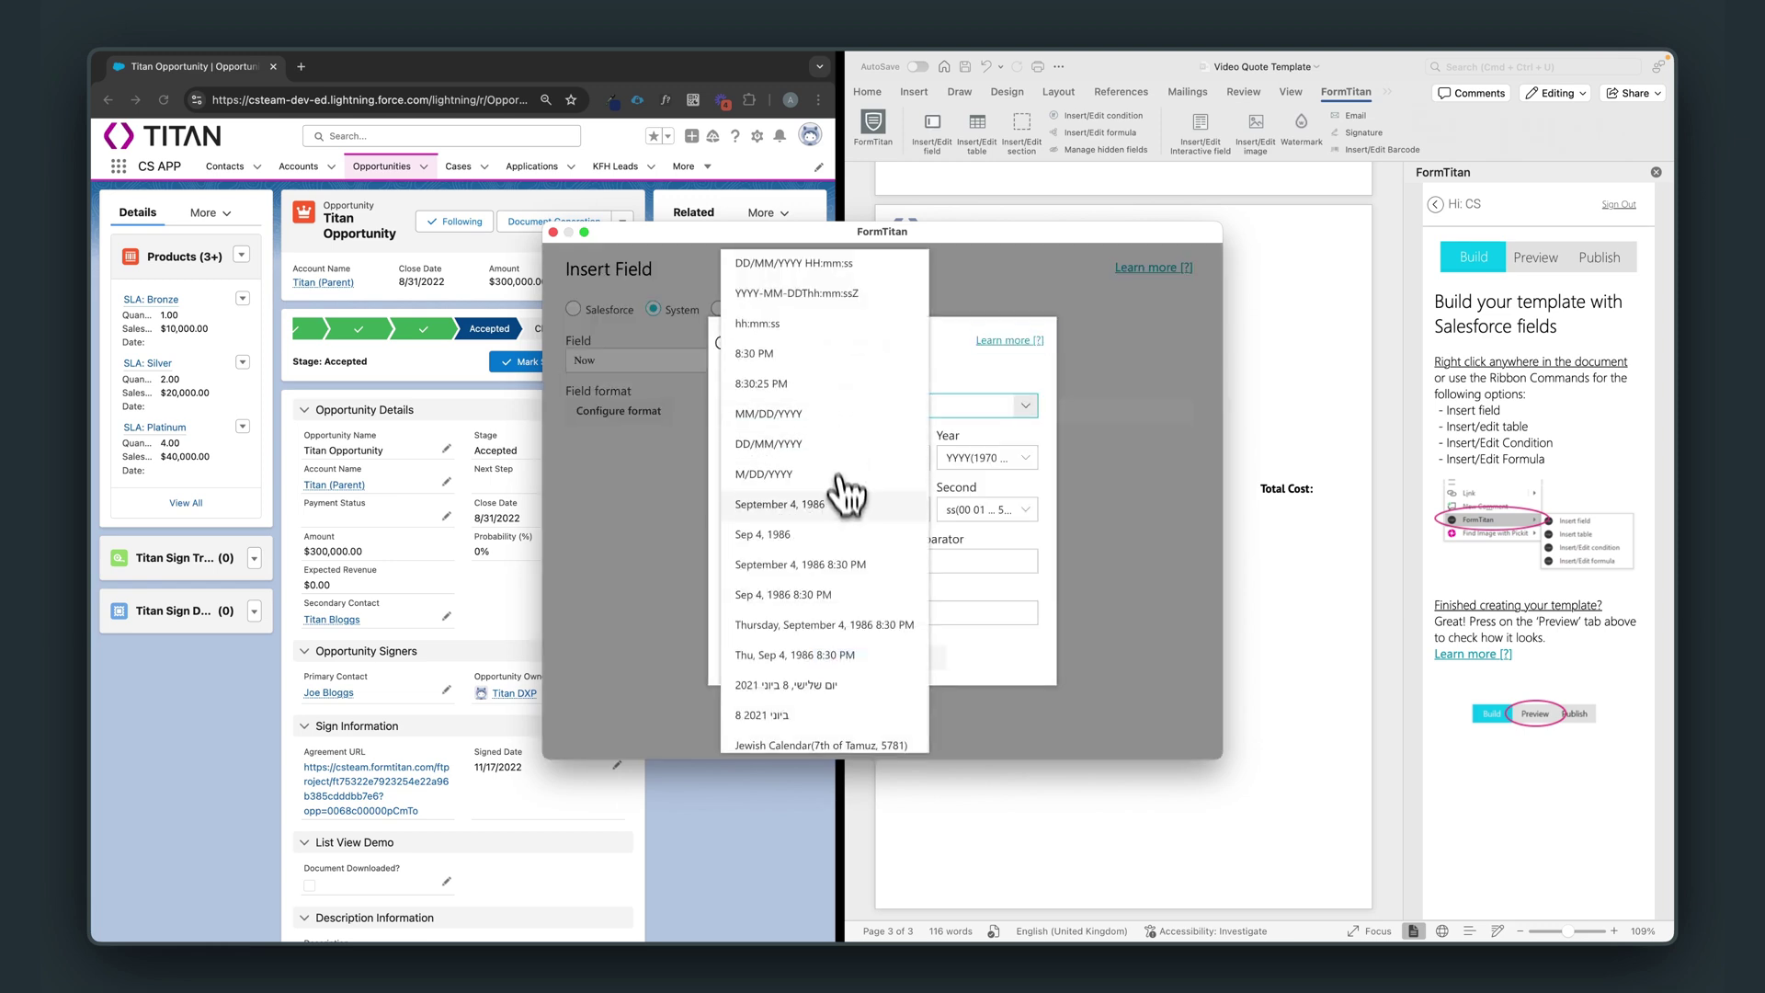
click(845, 524)
click(844, 657)
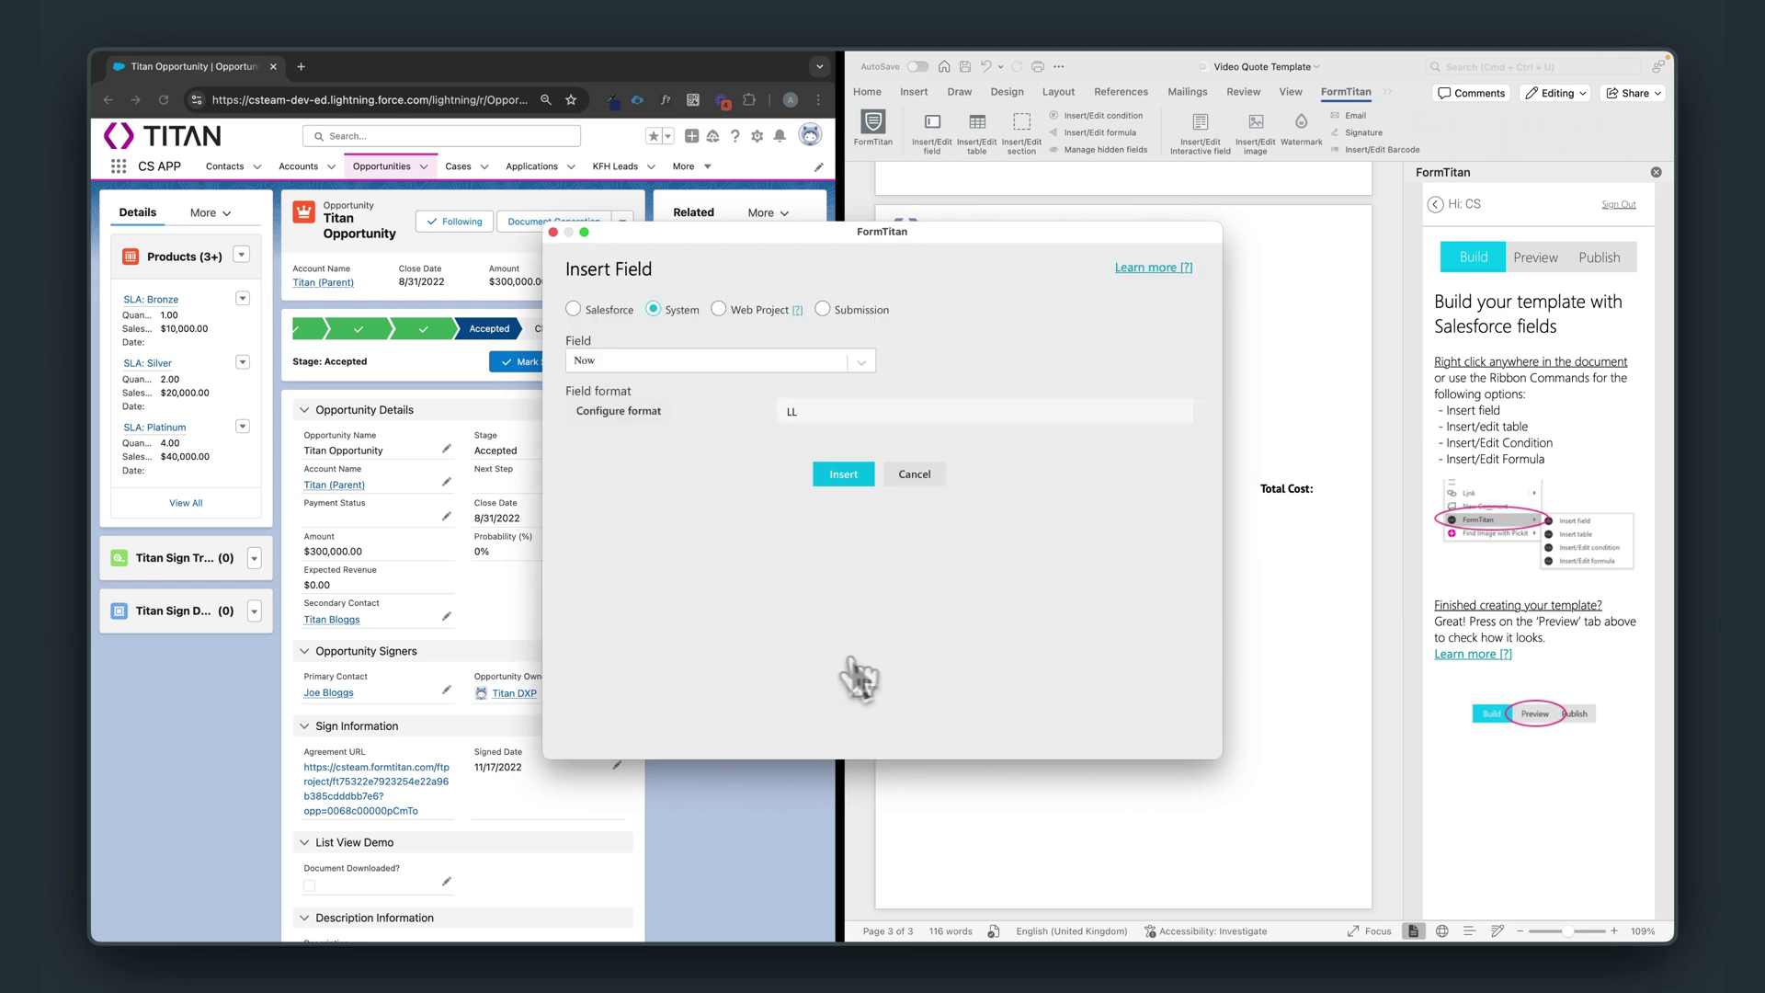
click(843, 475)
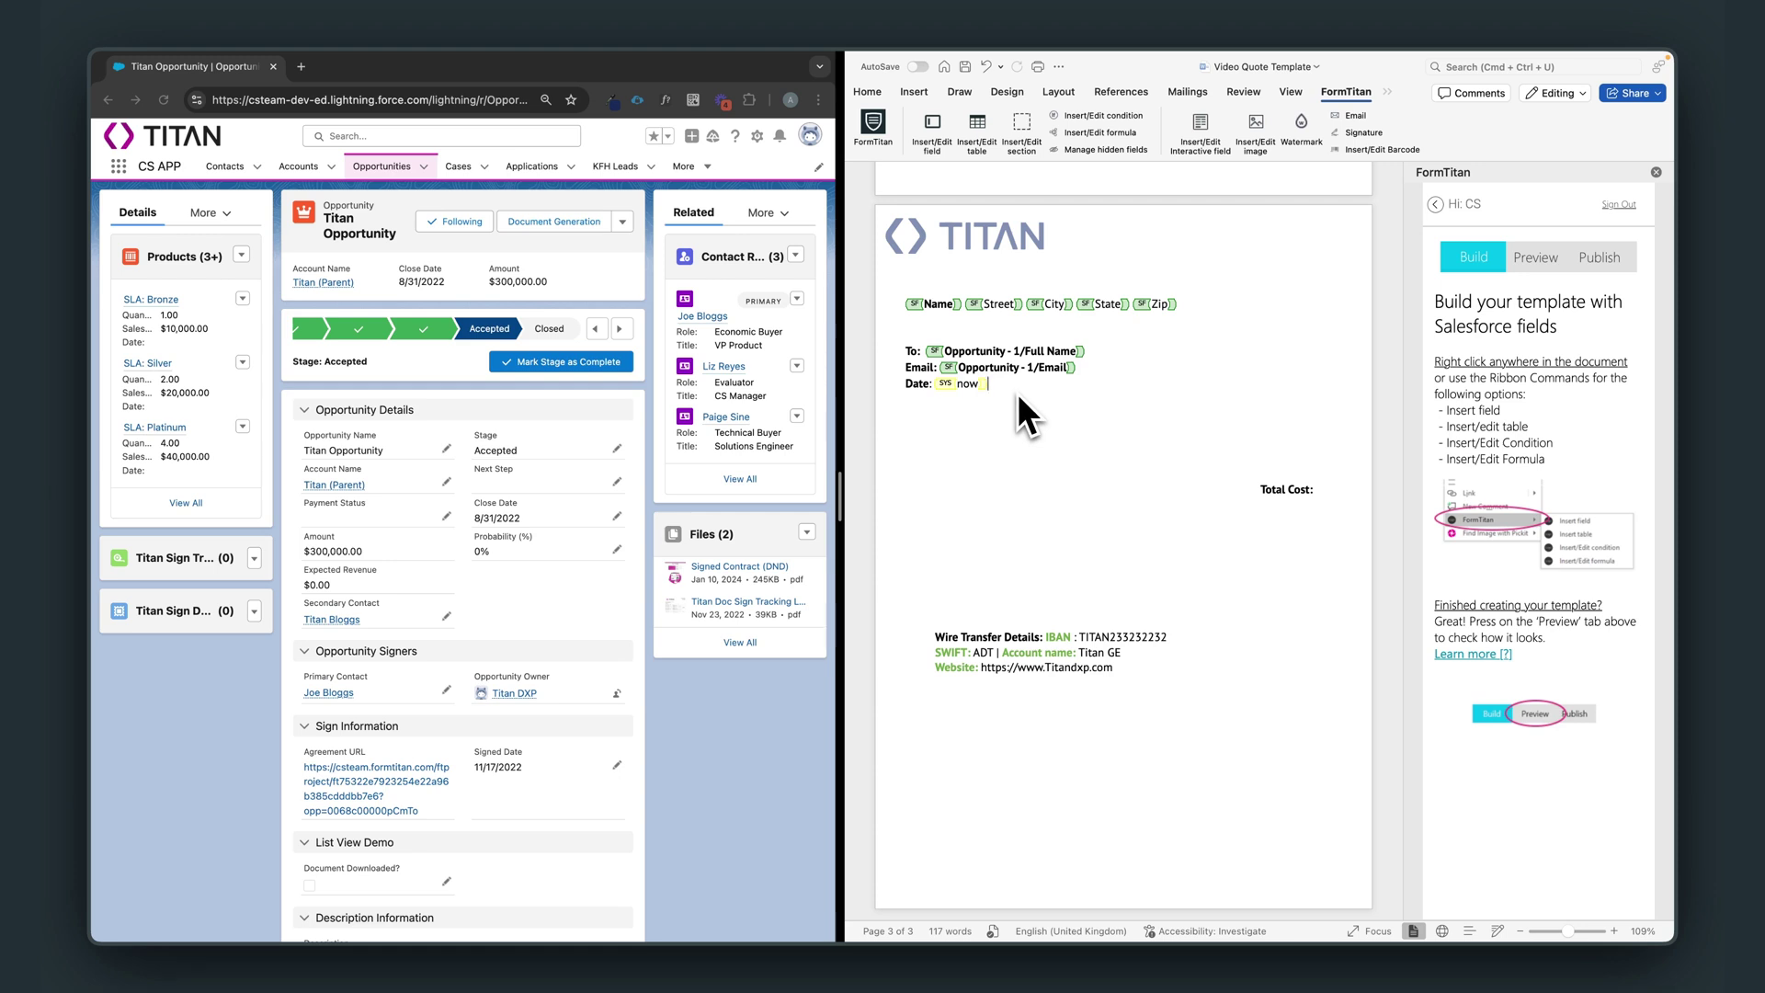
key(Return)
key(Return)
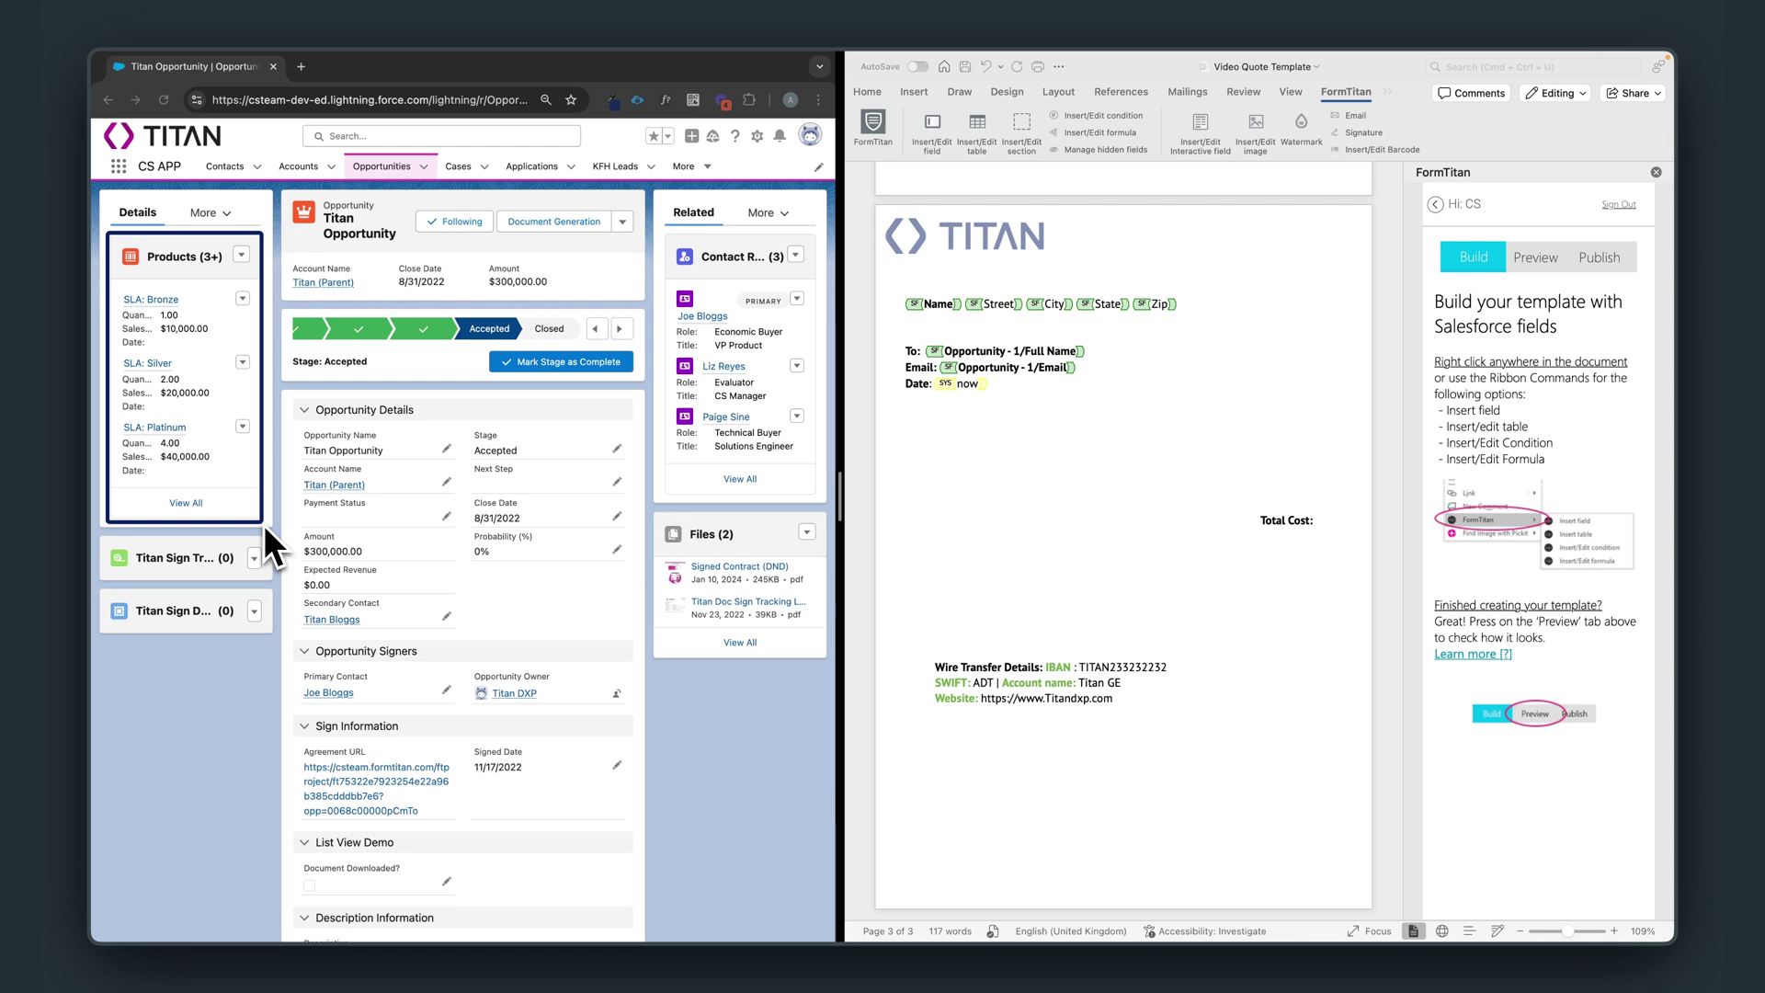
- Base the new table on the Opportunity Product object, with table comment '2'
click(880, 459)
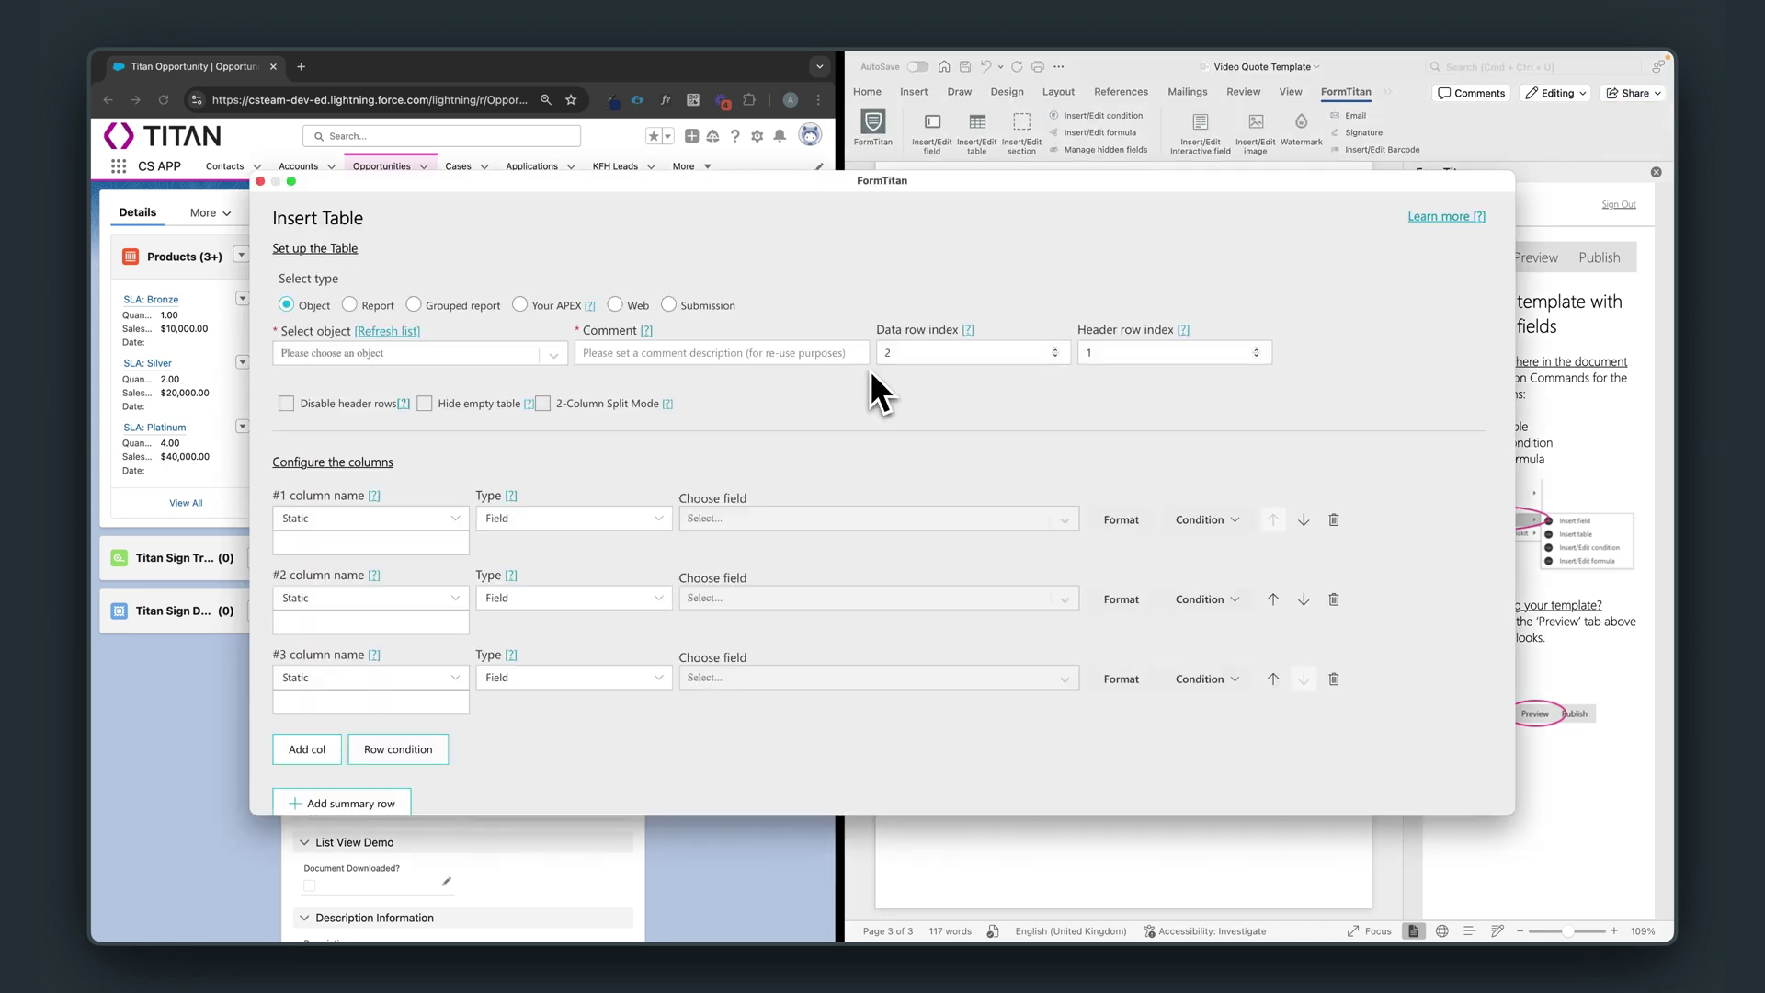
click(496, 357)
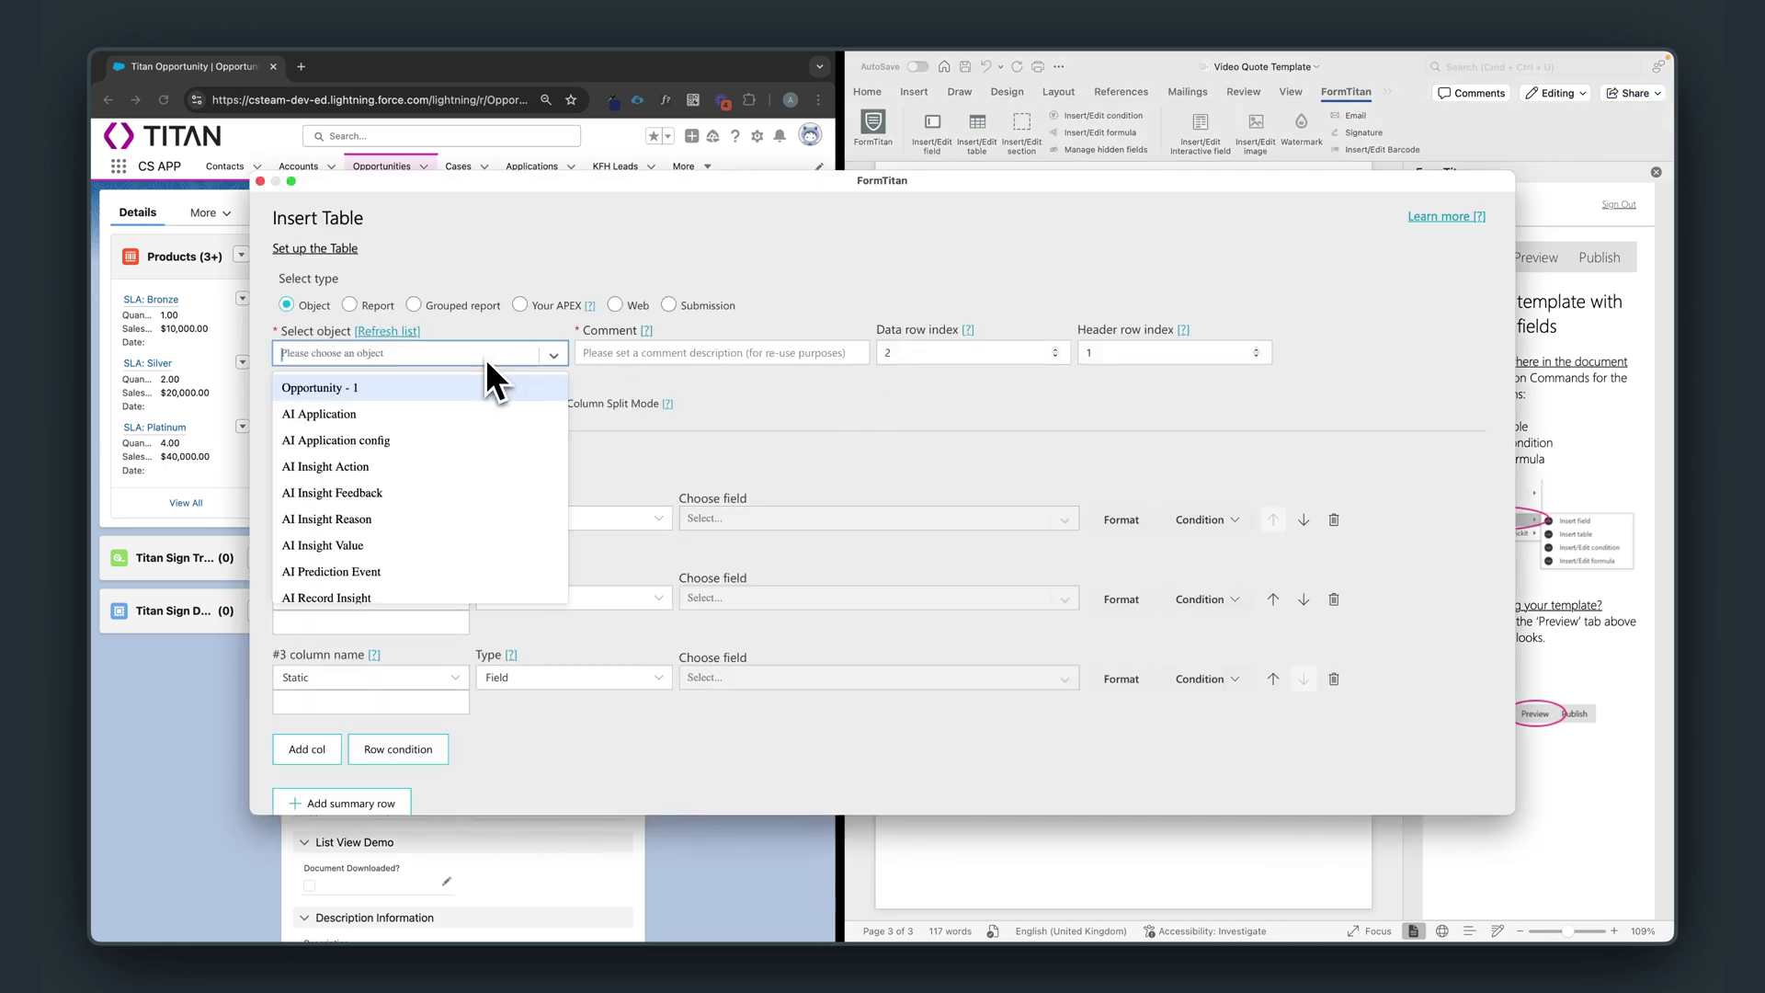
text(opportui)
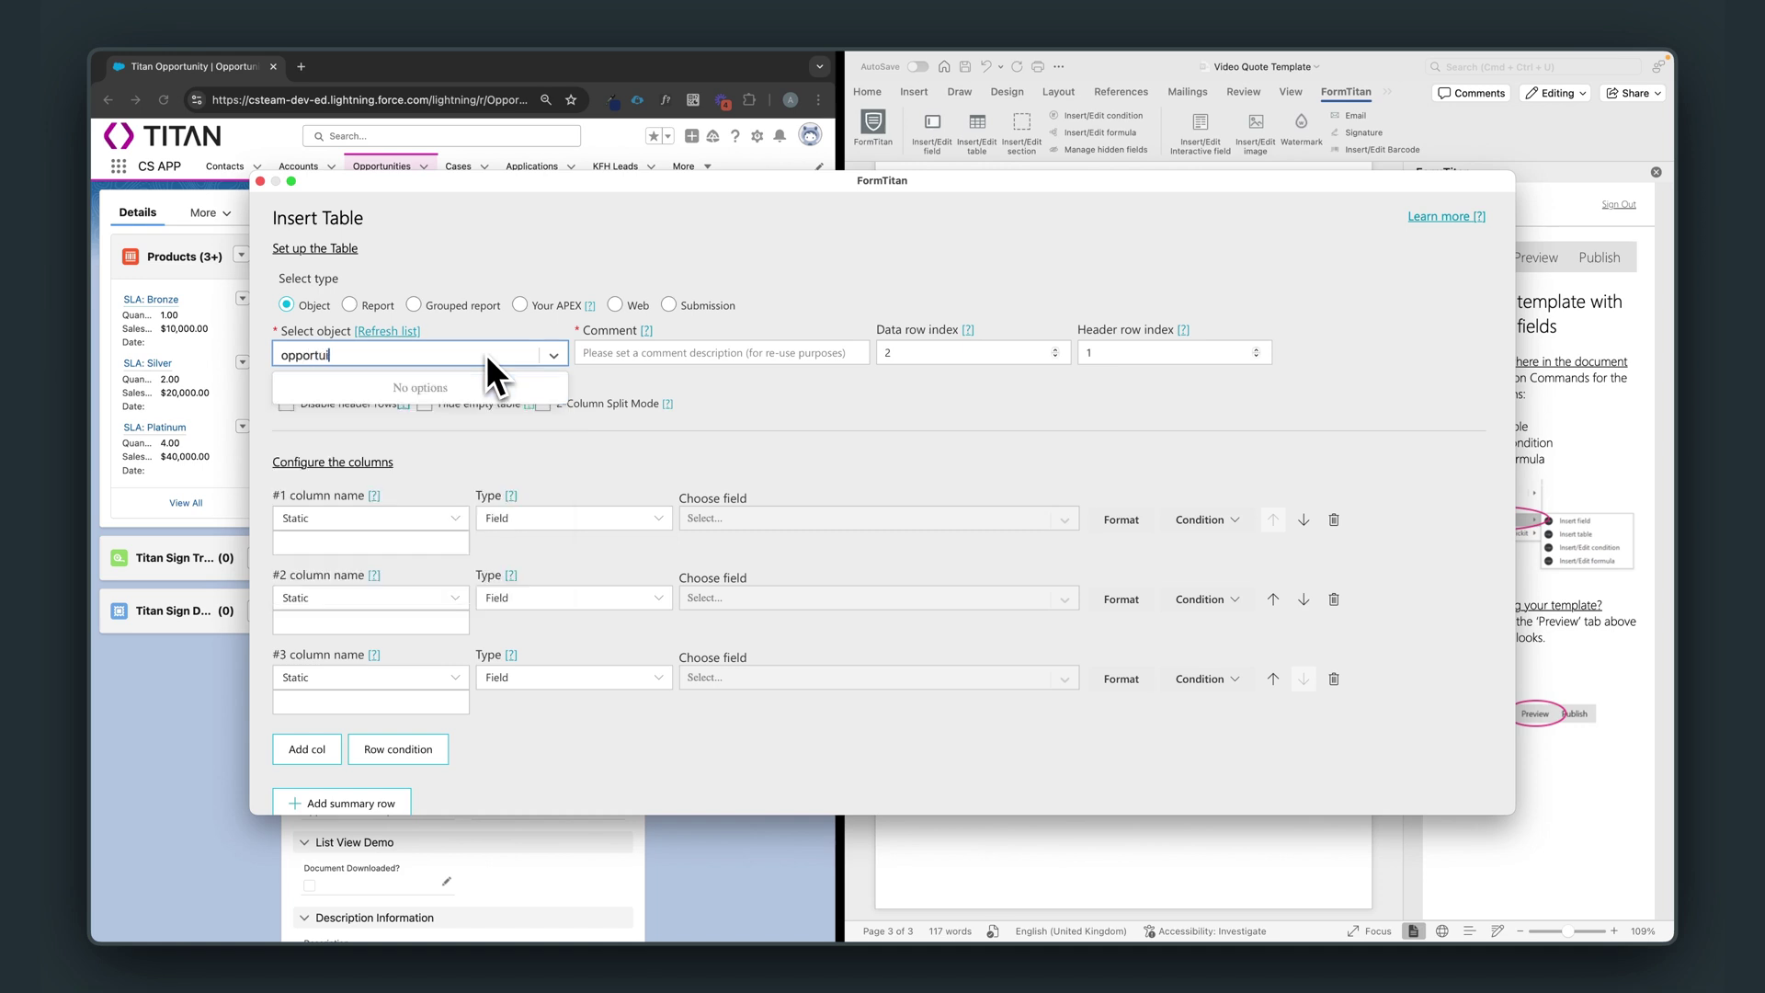
key(BackSpace)
text(n)
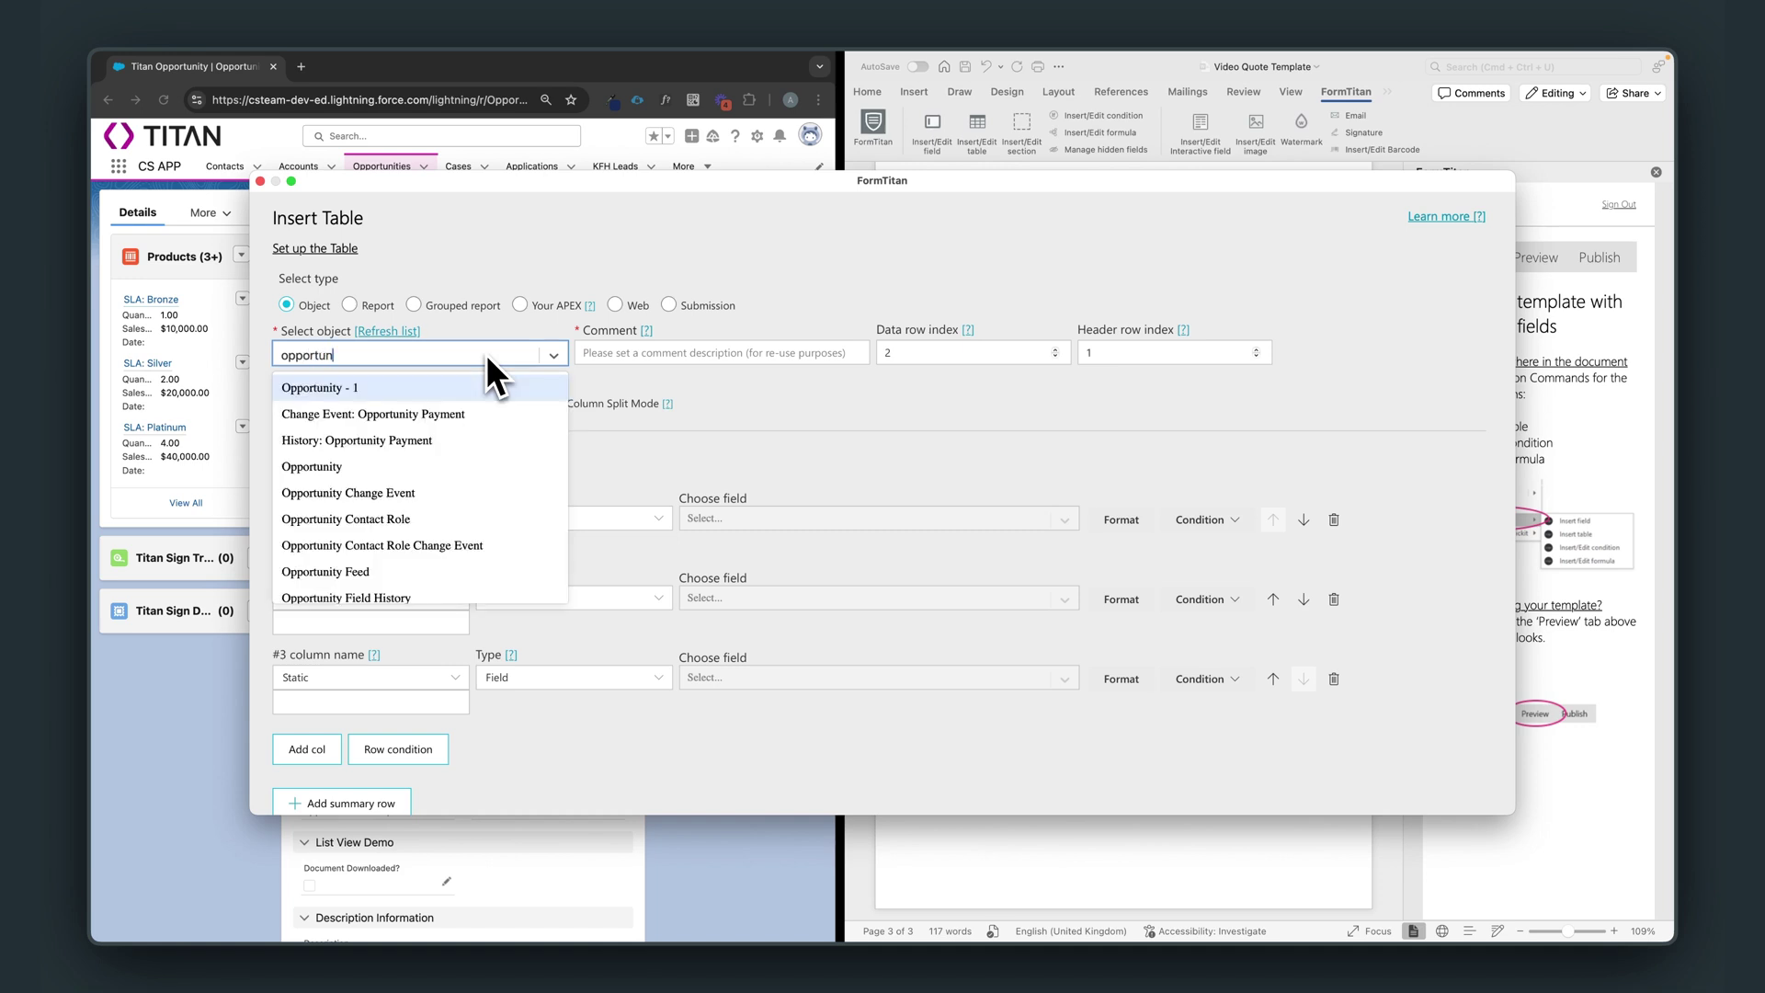
text(ity pr)
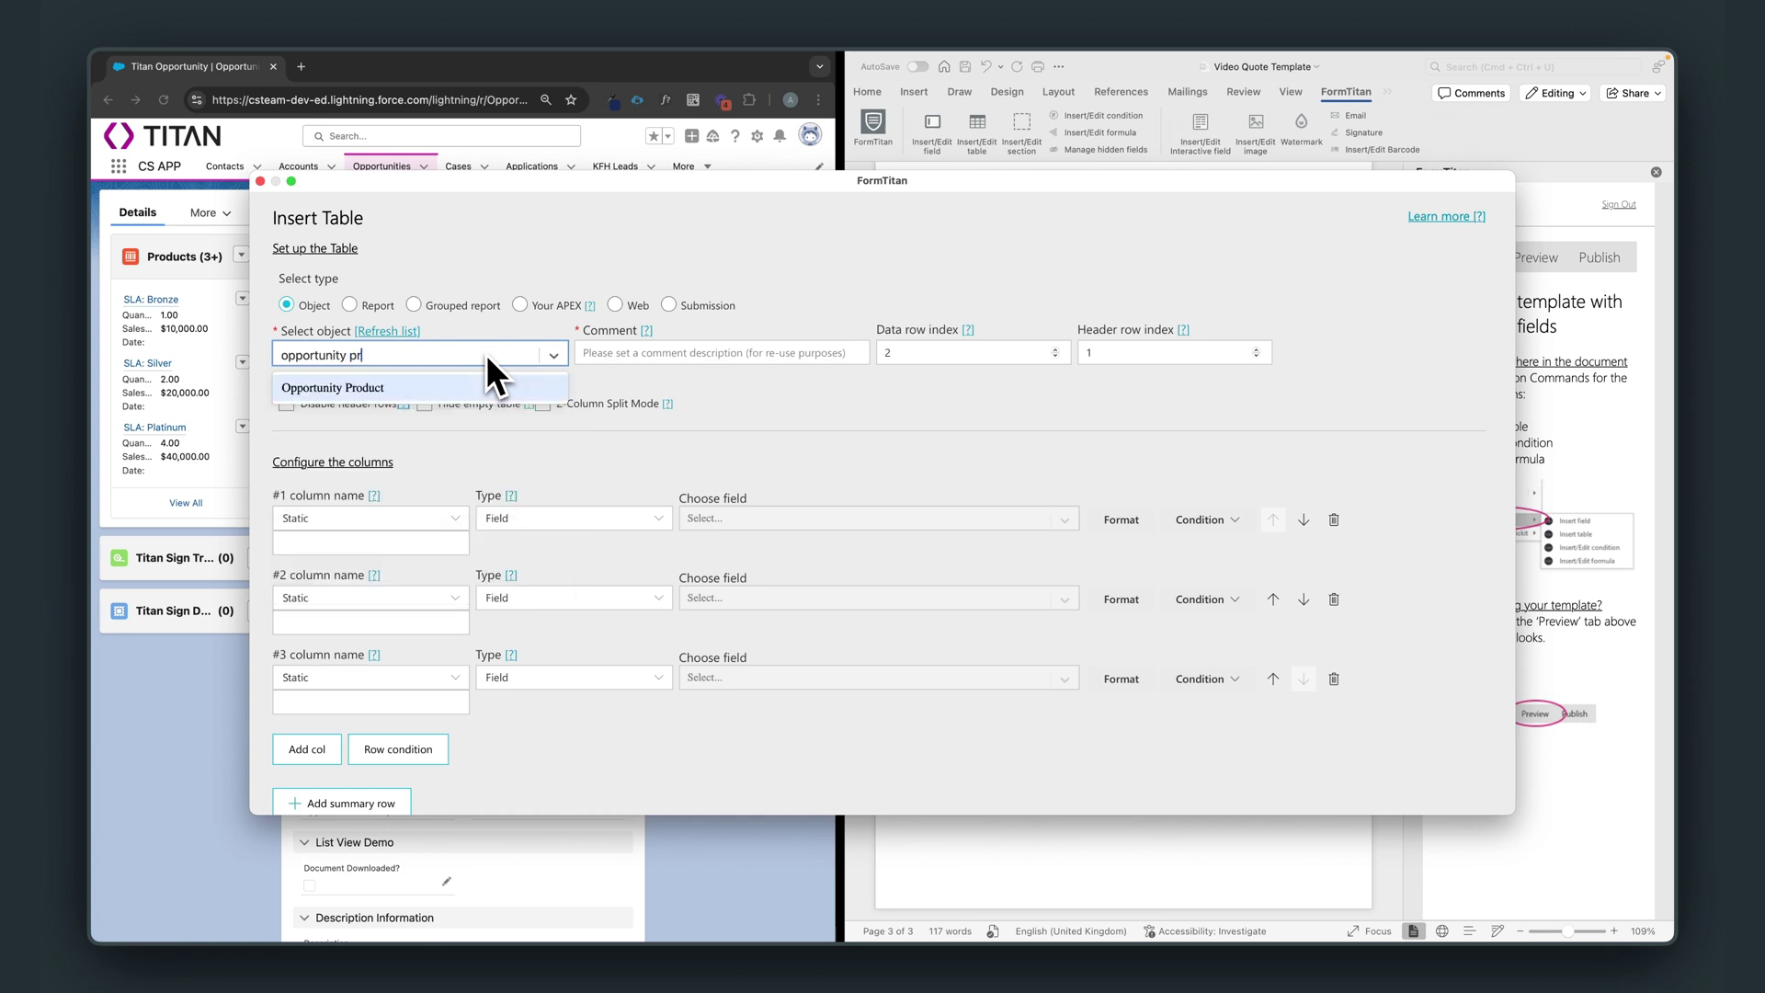
click(418, 387)
click(606, 353)
text(2)
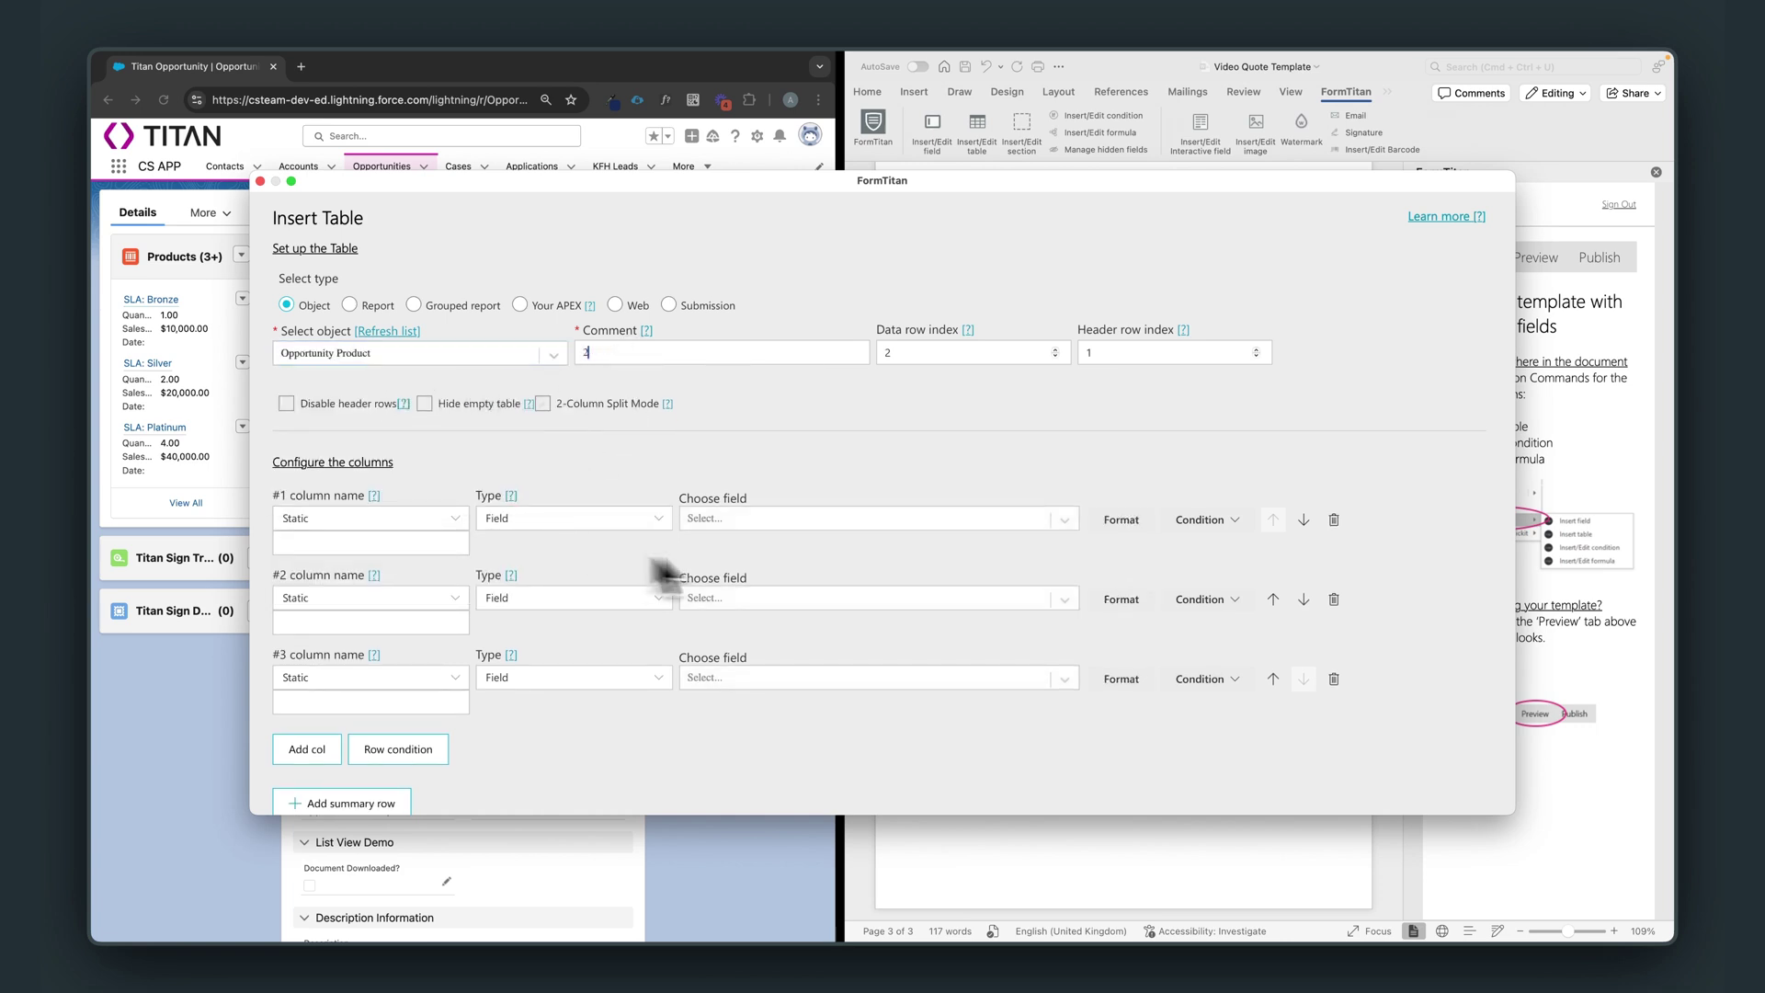
- Set the three columns to Opportunity Product Name, Quantity and Sales Price
click(803, 519)
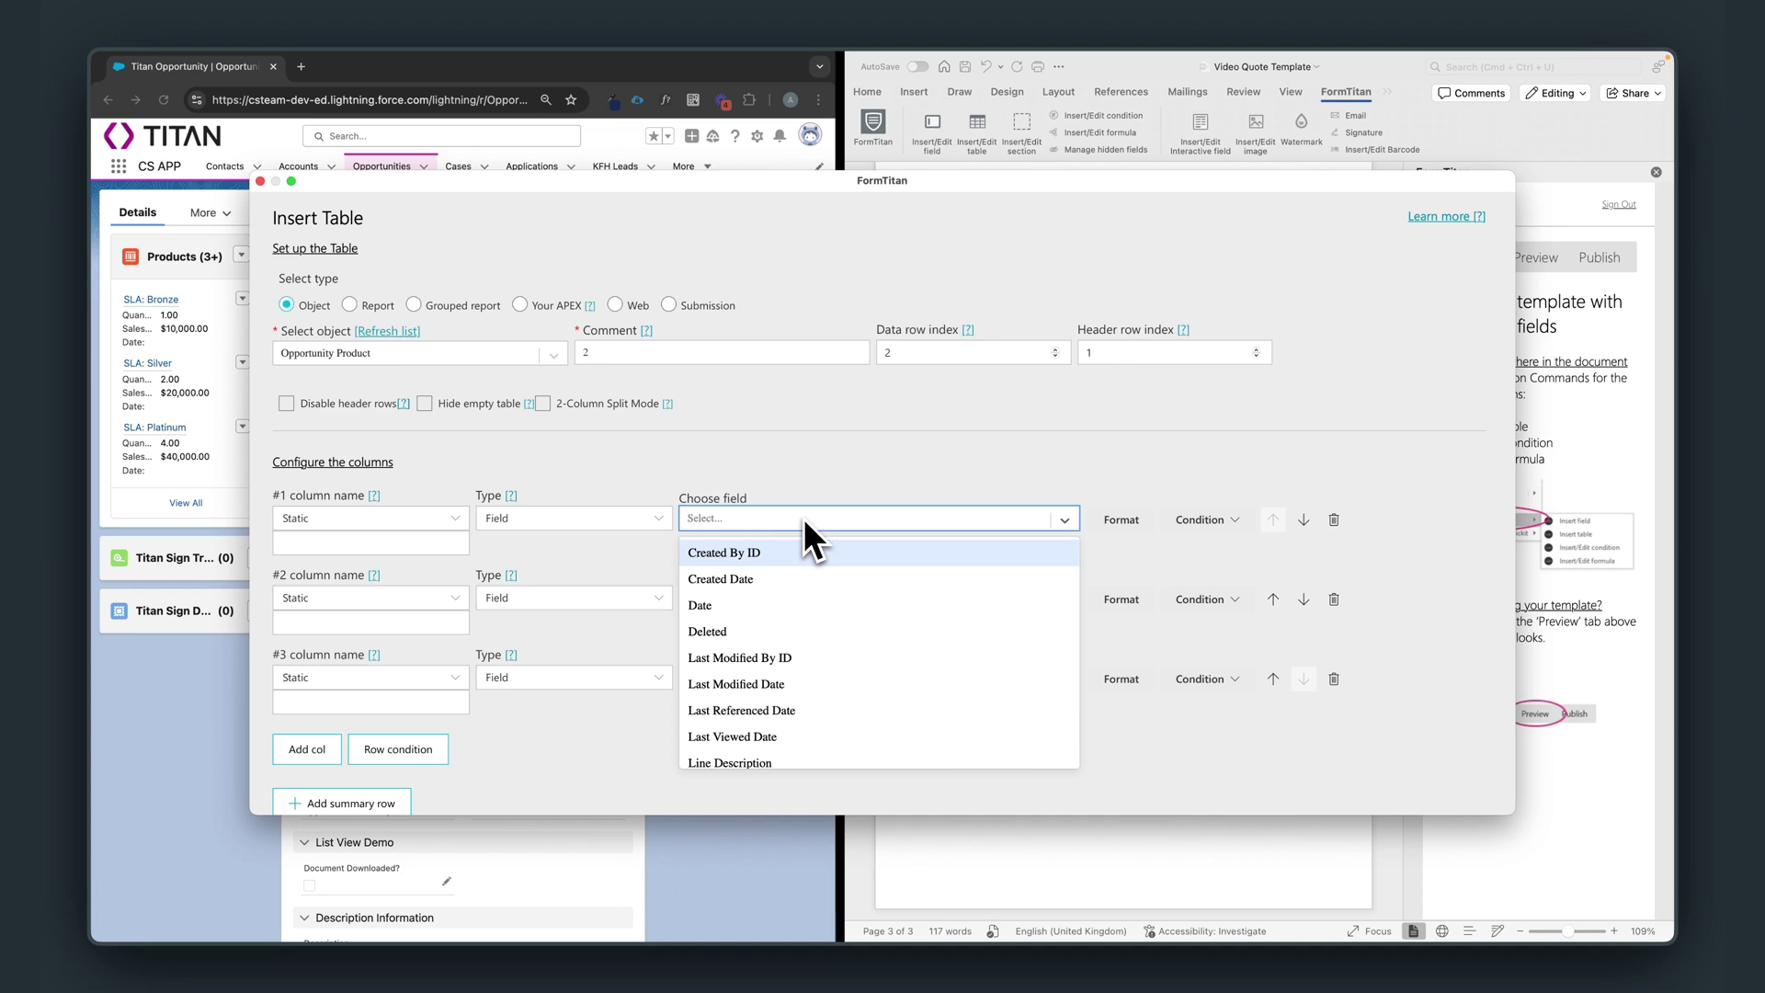
text(name)
click(822, 550)
click(813, 598)
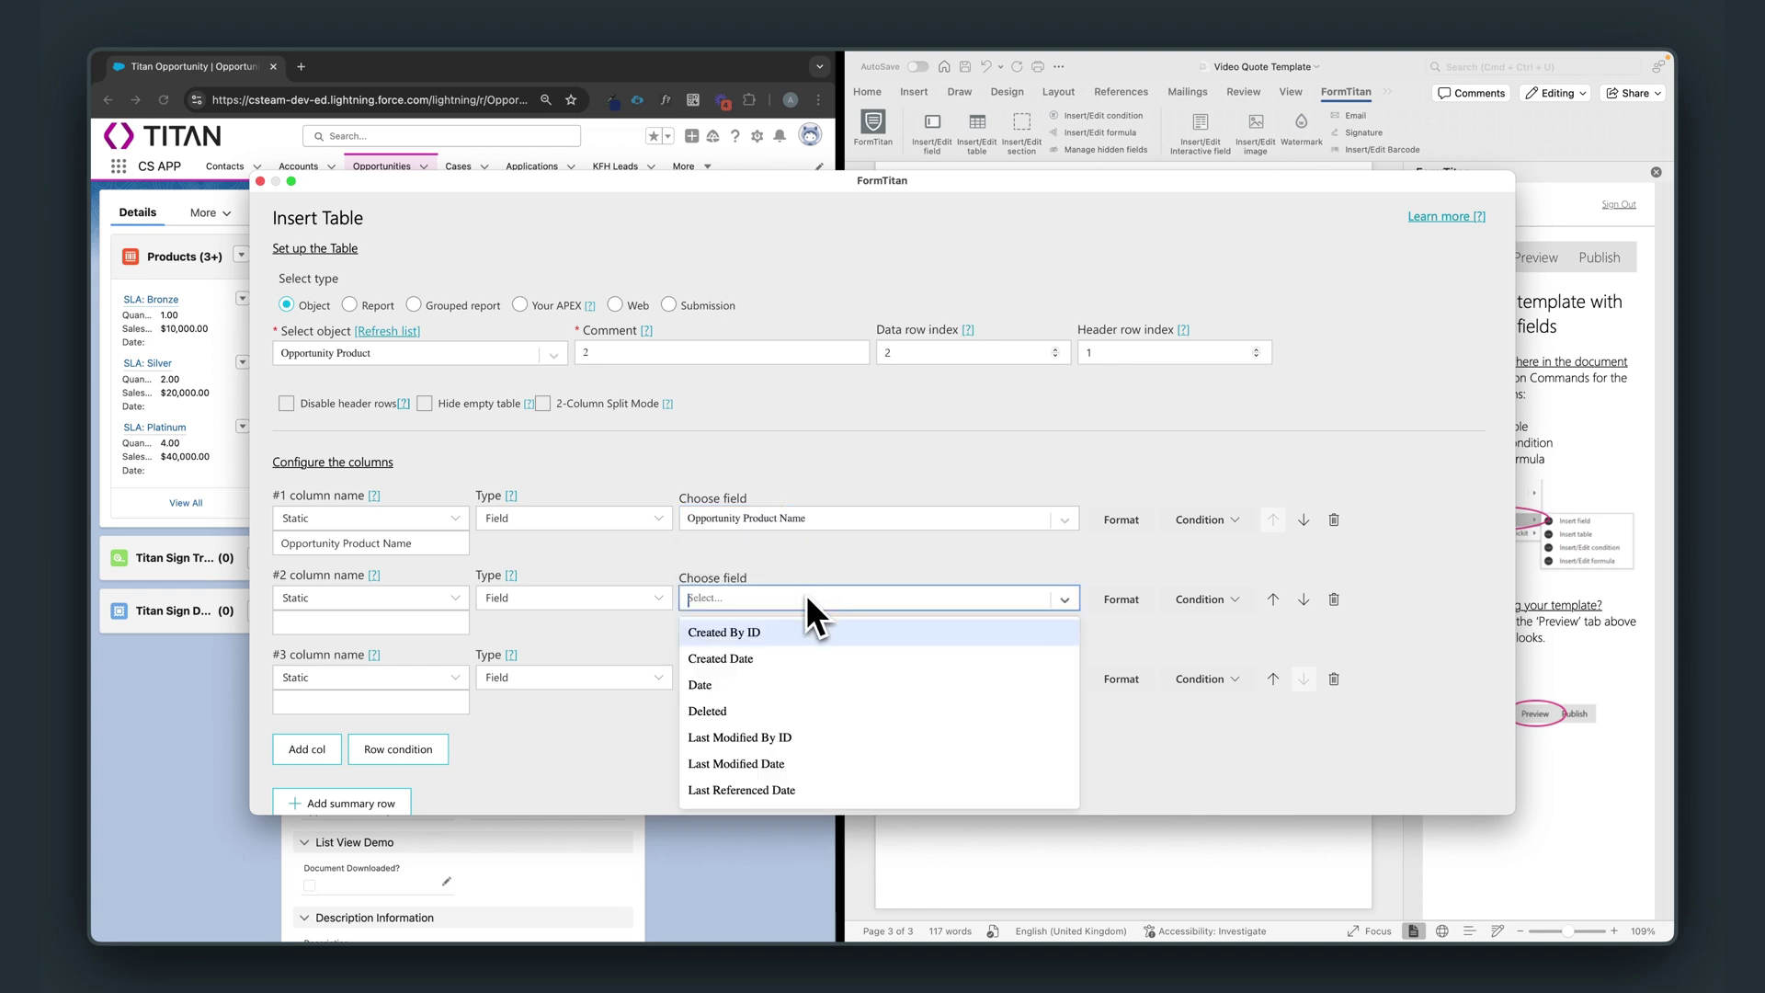
text(qua)
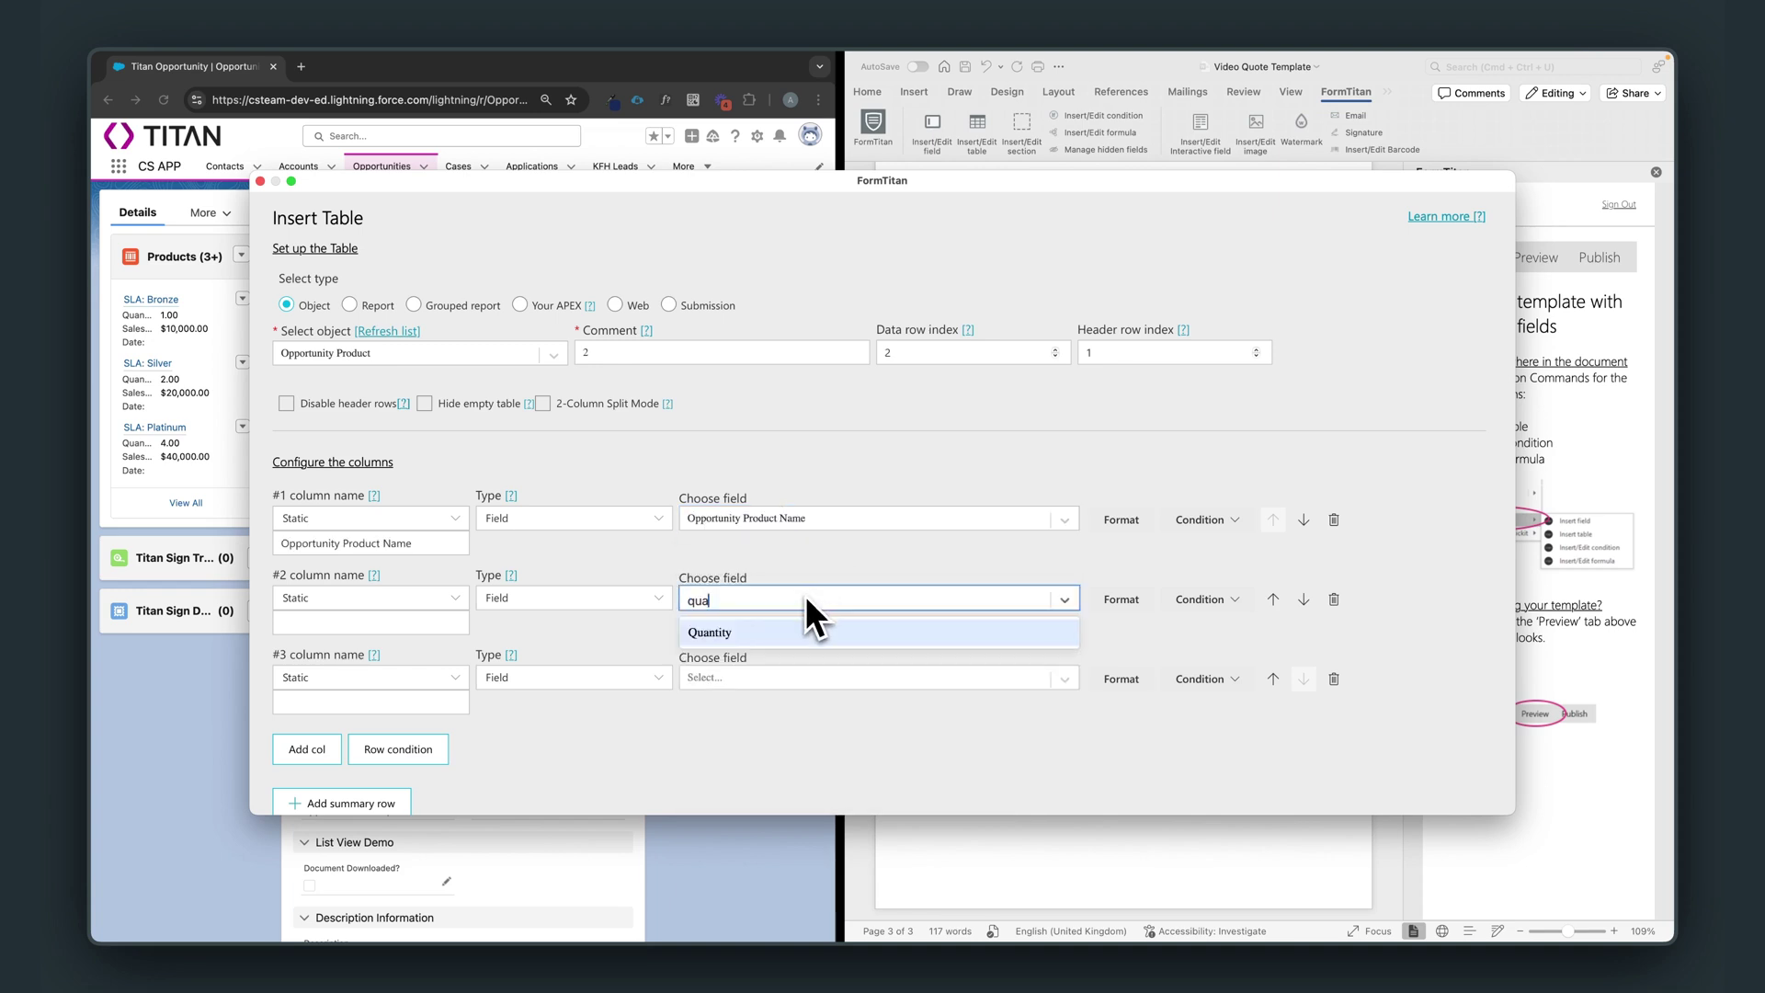
click(802, 632)
click(782, 678)
text(sale)
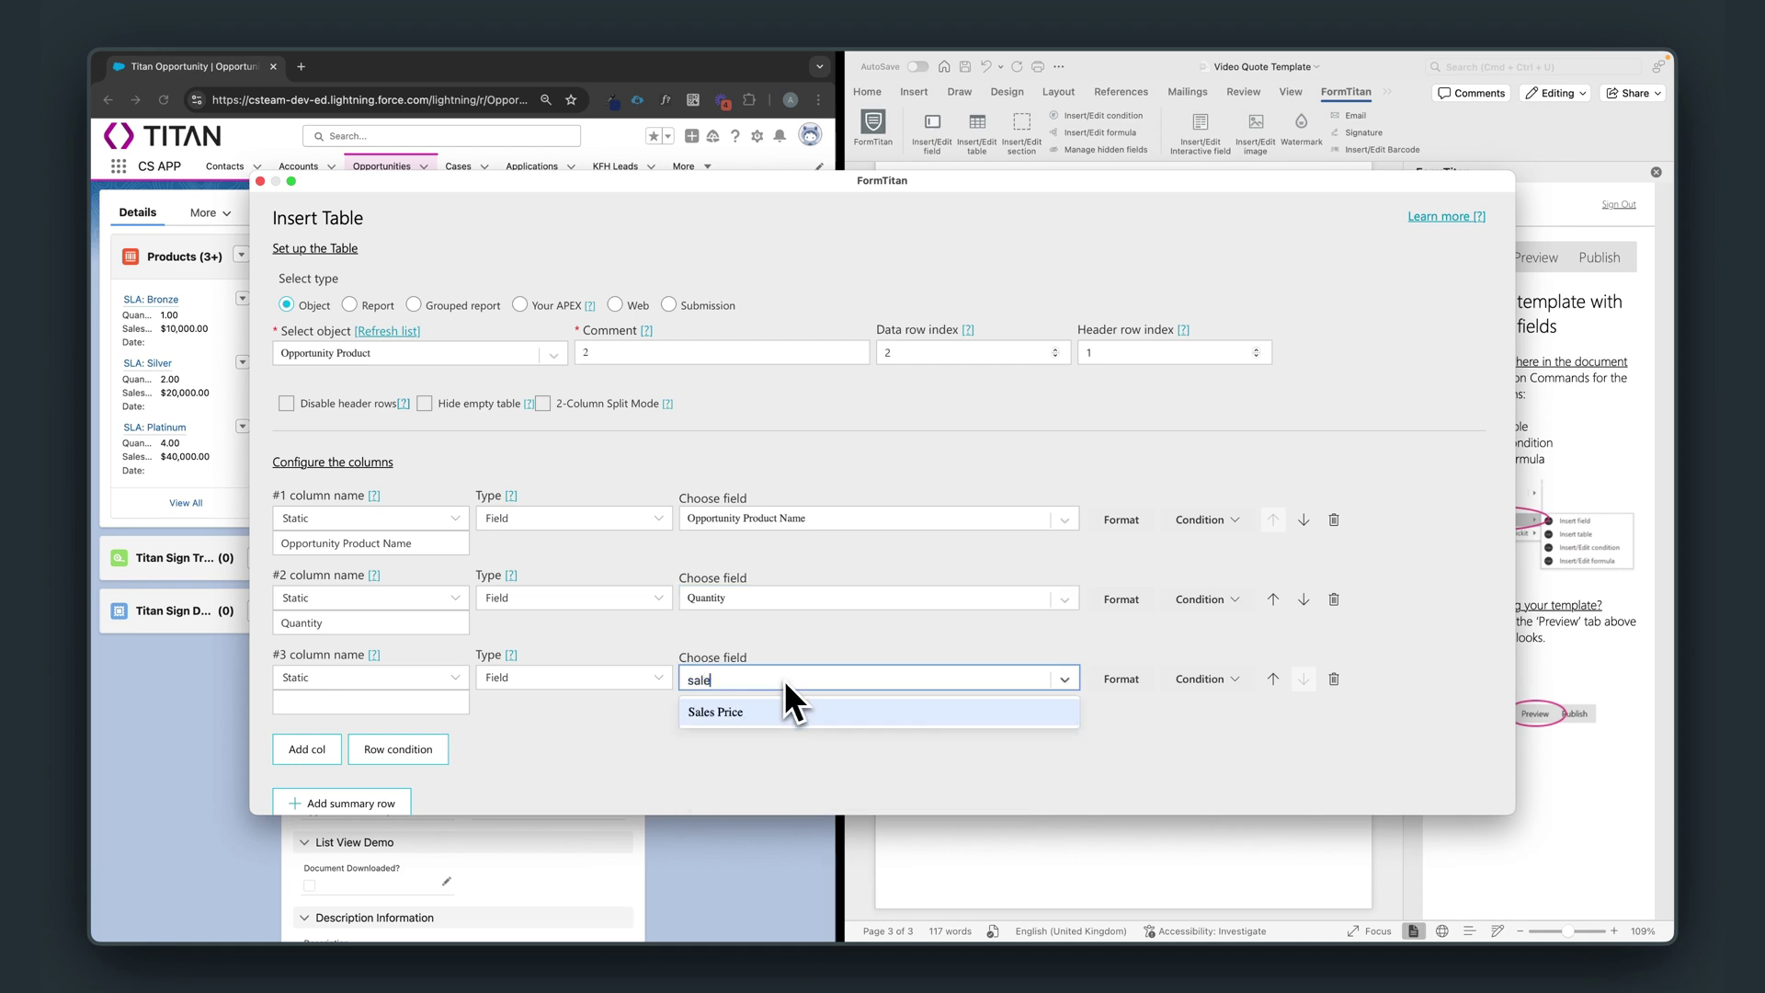
click(788, 711)
- Format the Sales Price column with the $###,###.## currency format
click(1123, 682)
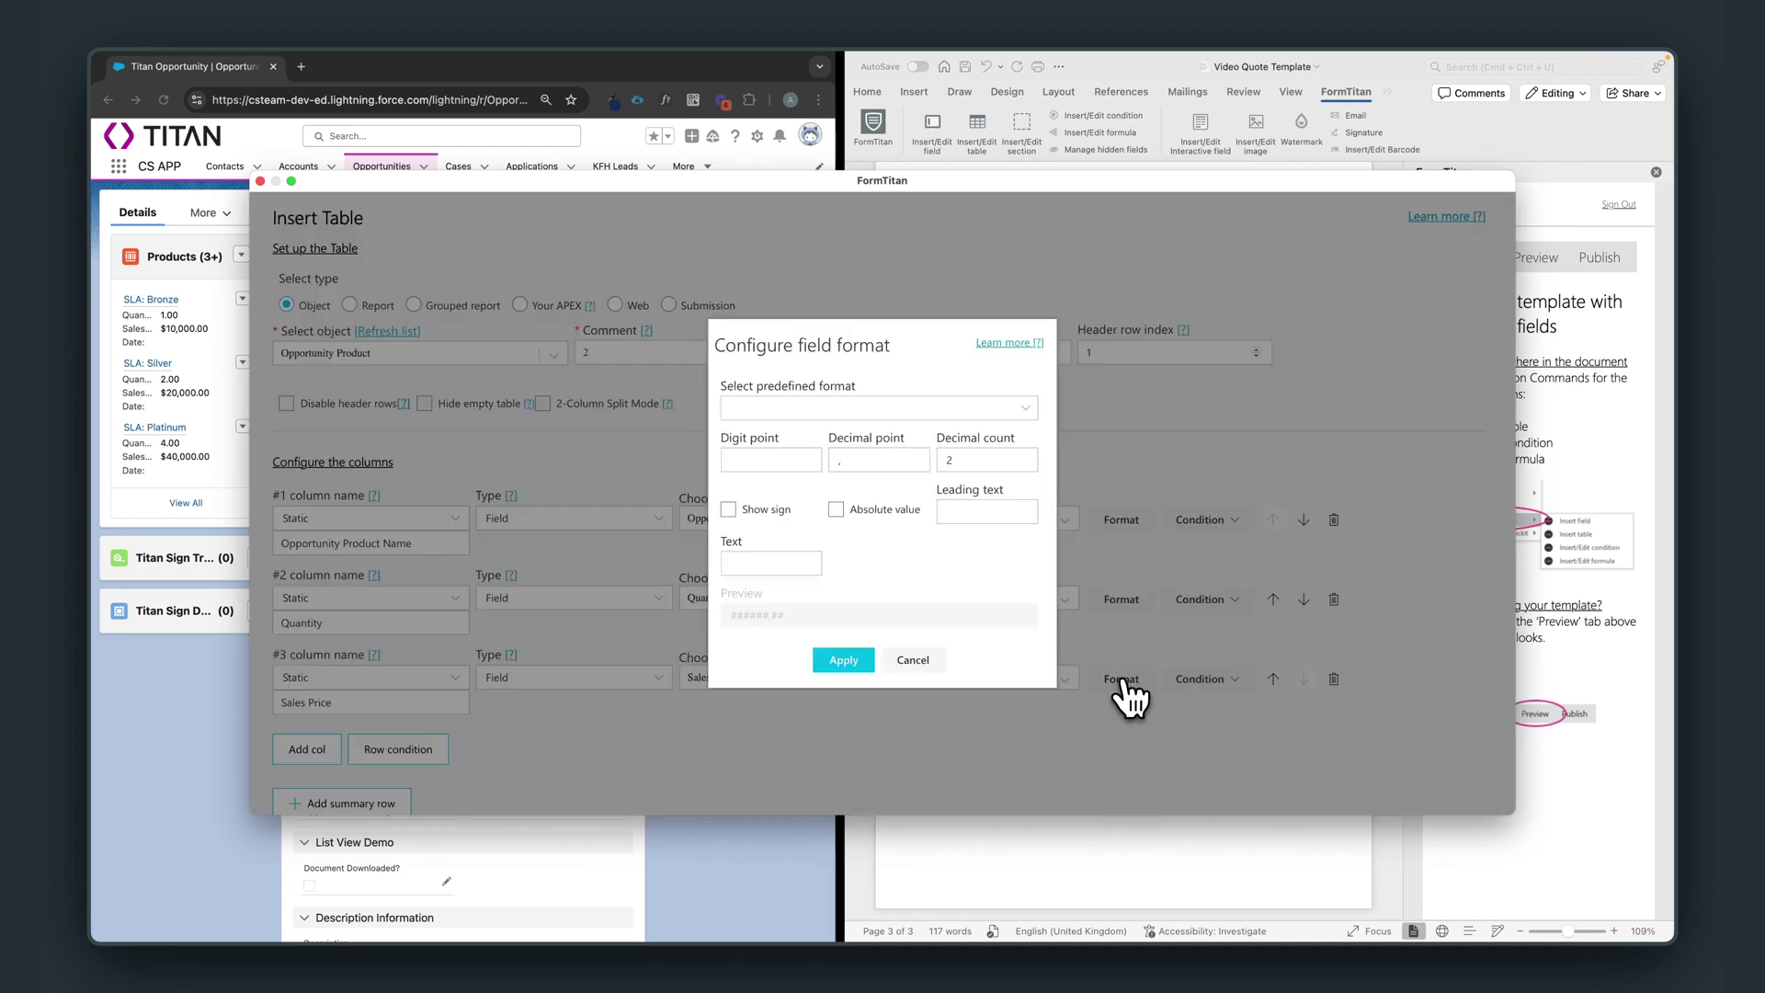
click(795, 407)
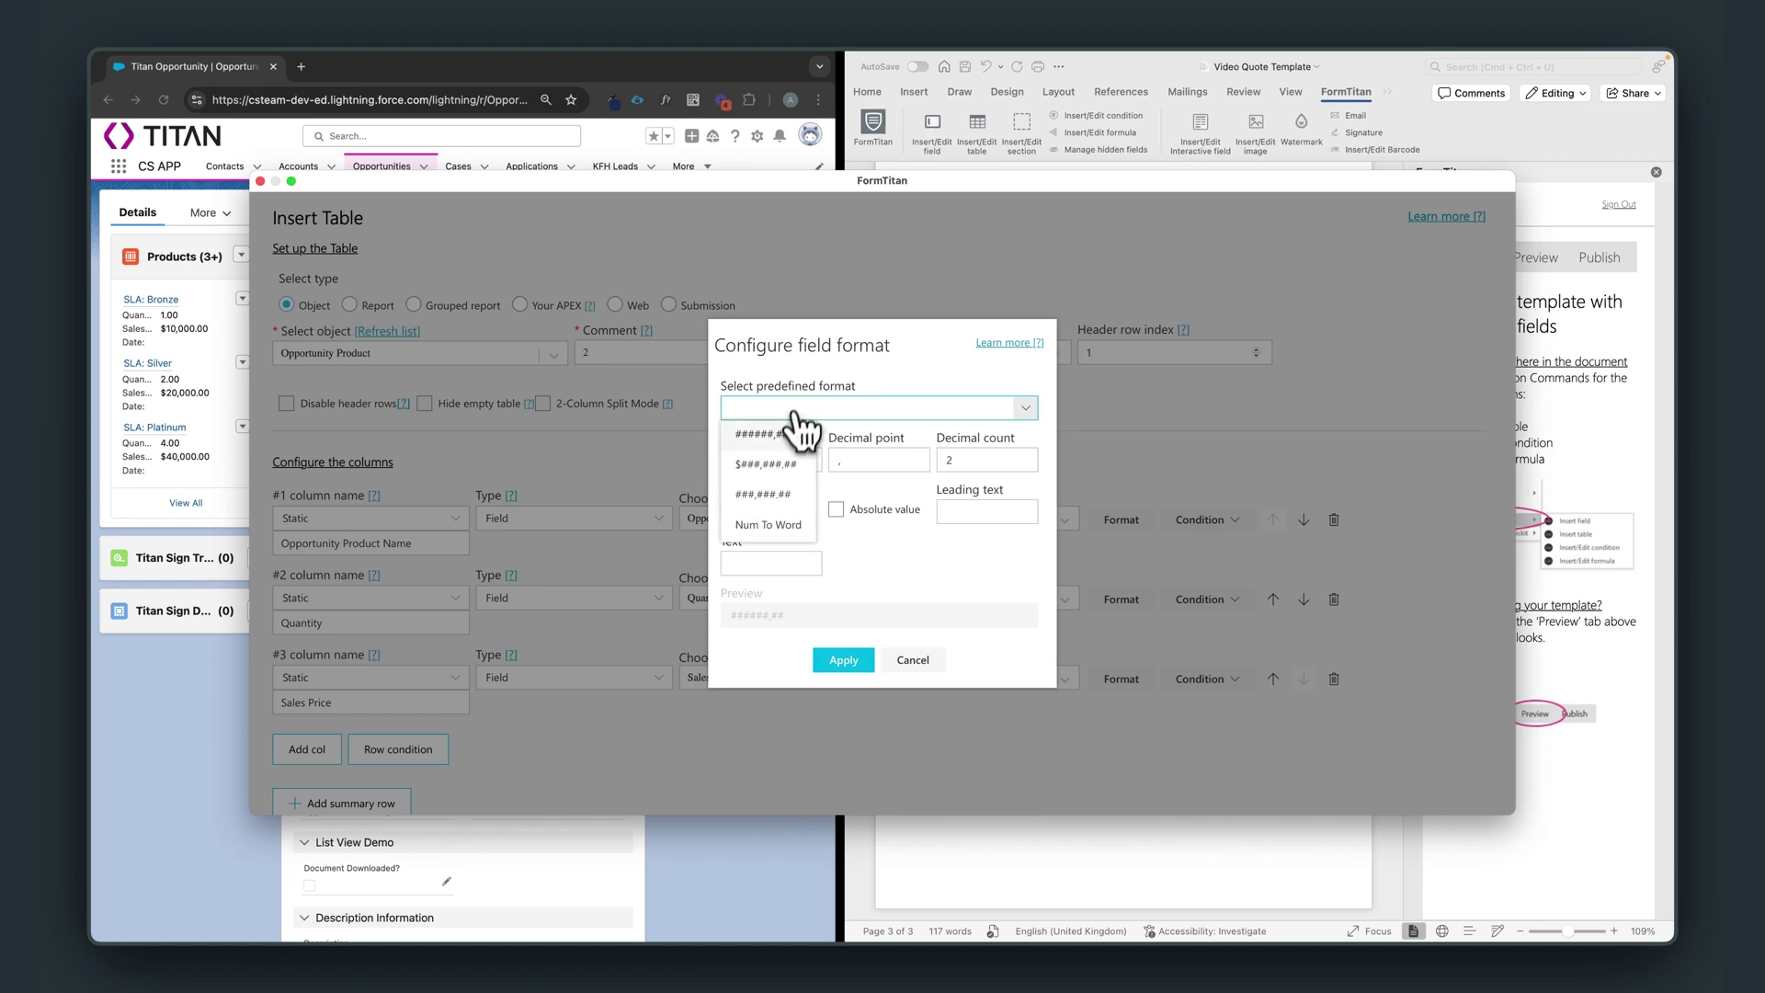
click(775, 467)
click(846, 671)
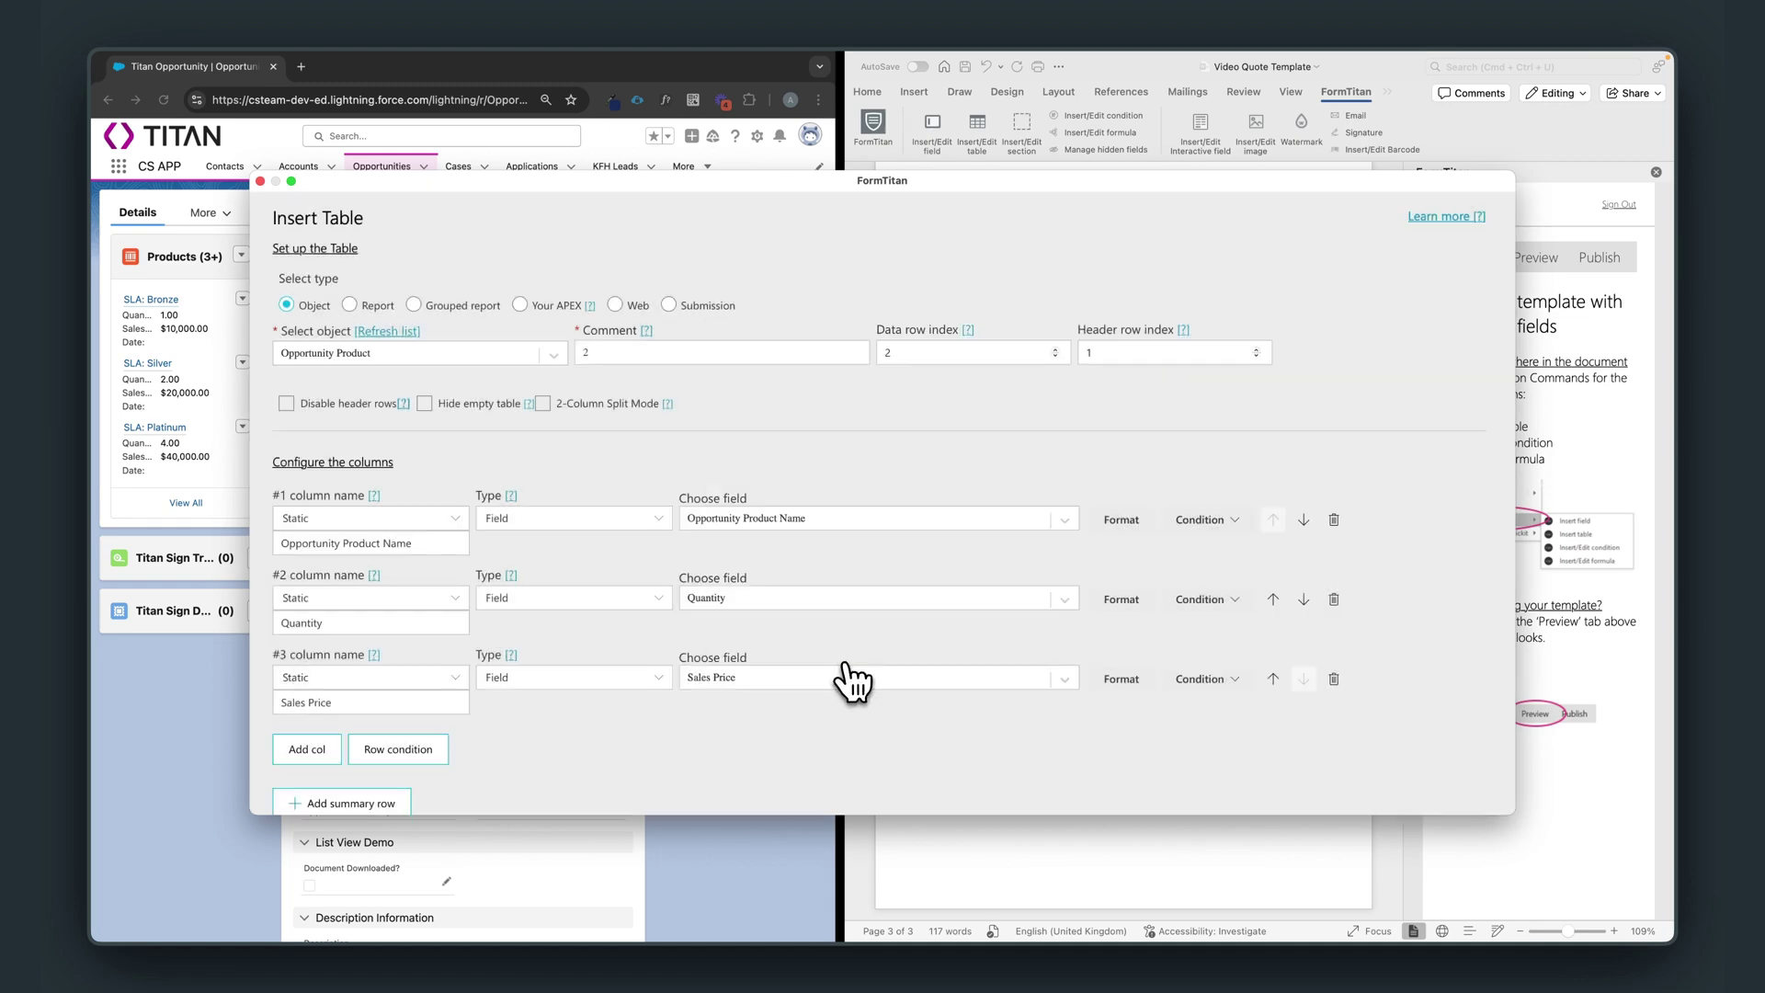
scroll(919, 721, down, 3)
- Insert the products table and shorten its field tags, relabelling the third as 'Sales Price'
click(853, 781)
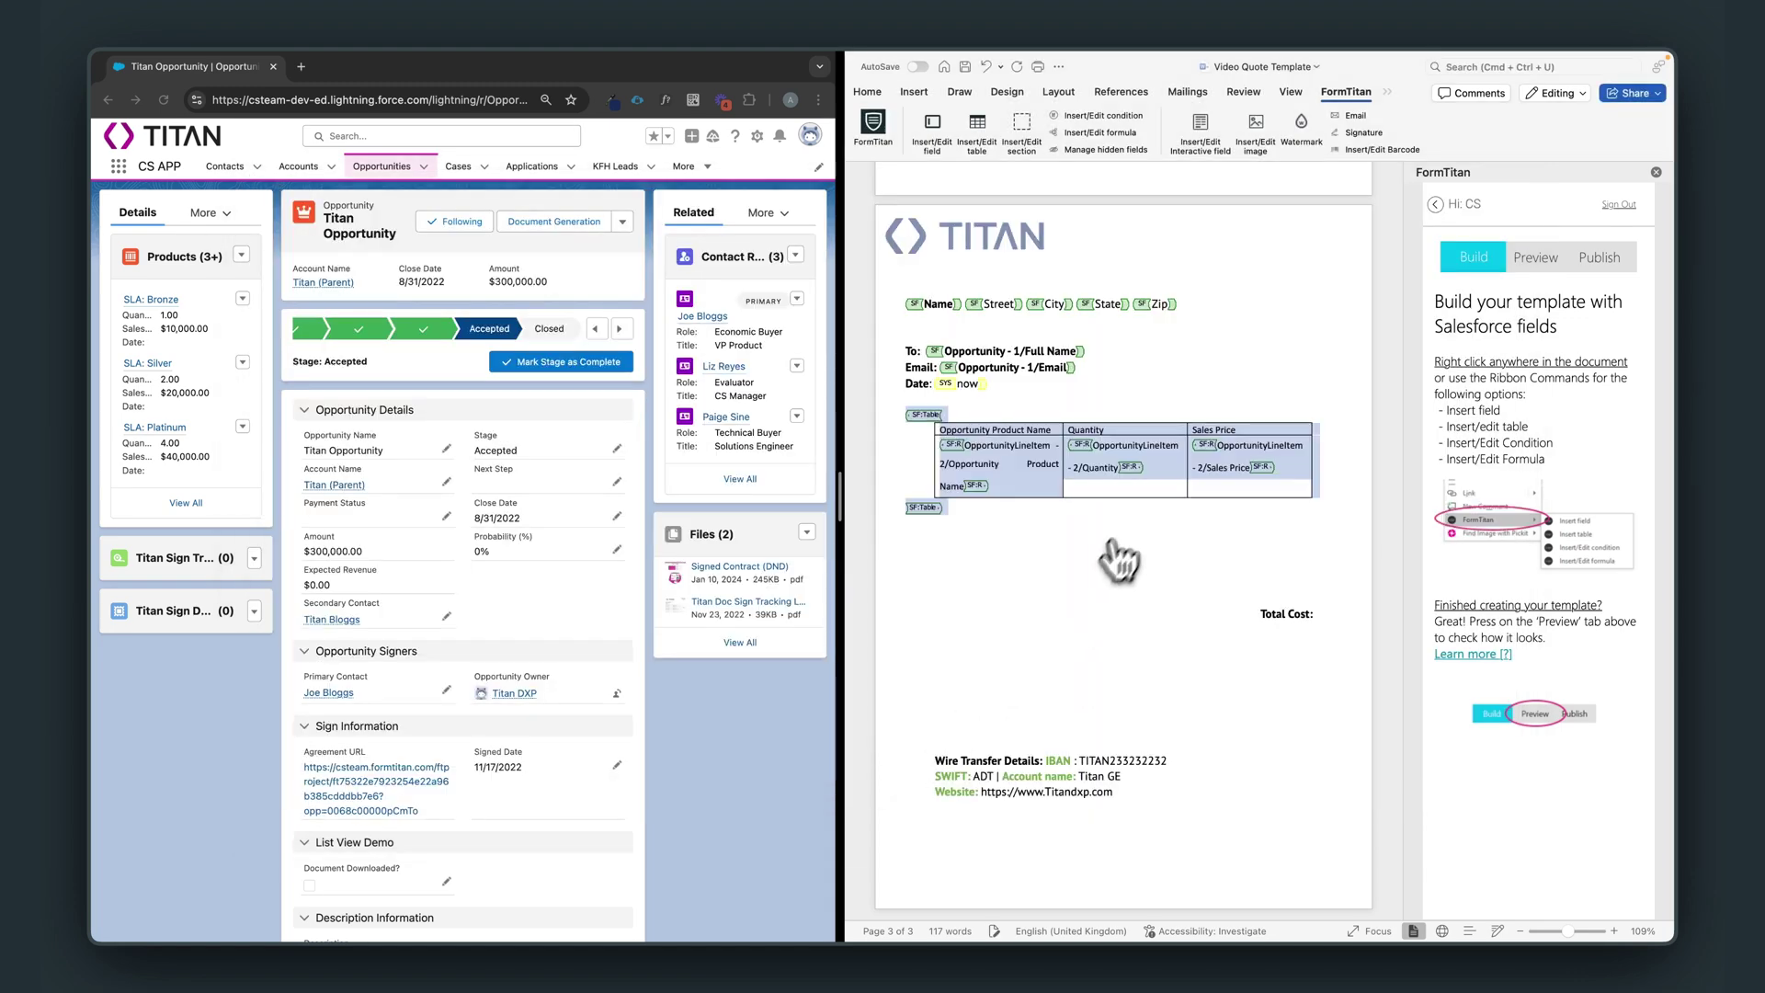
click(973, 448)
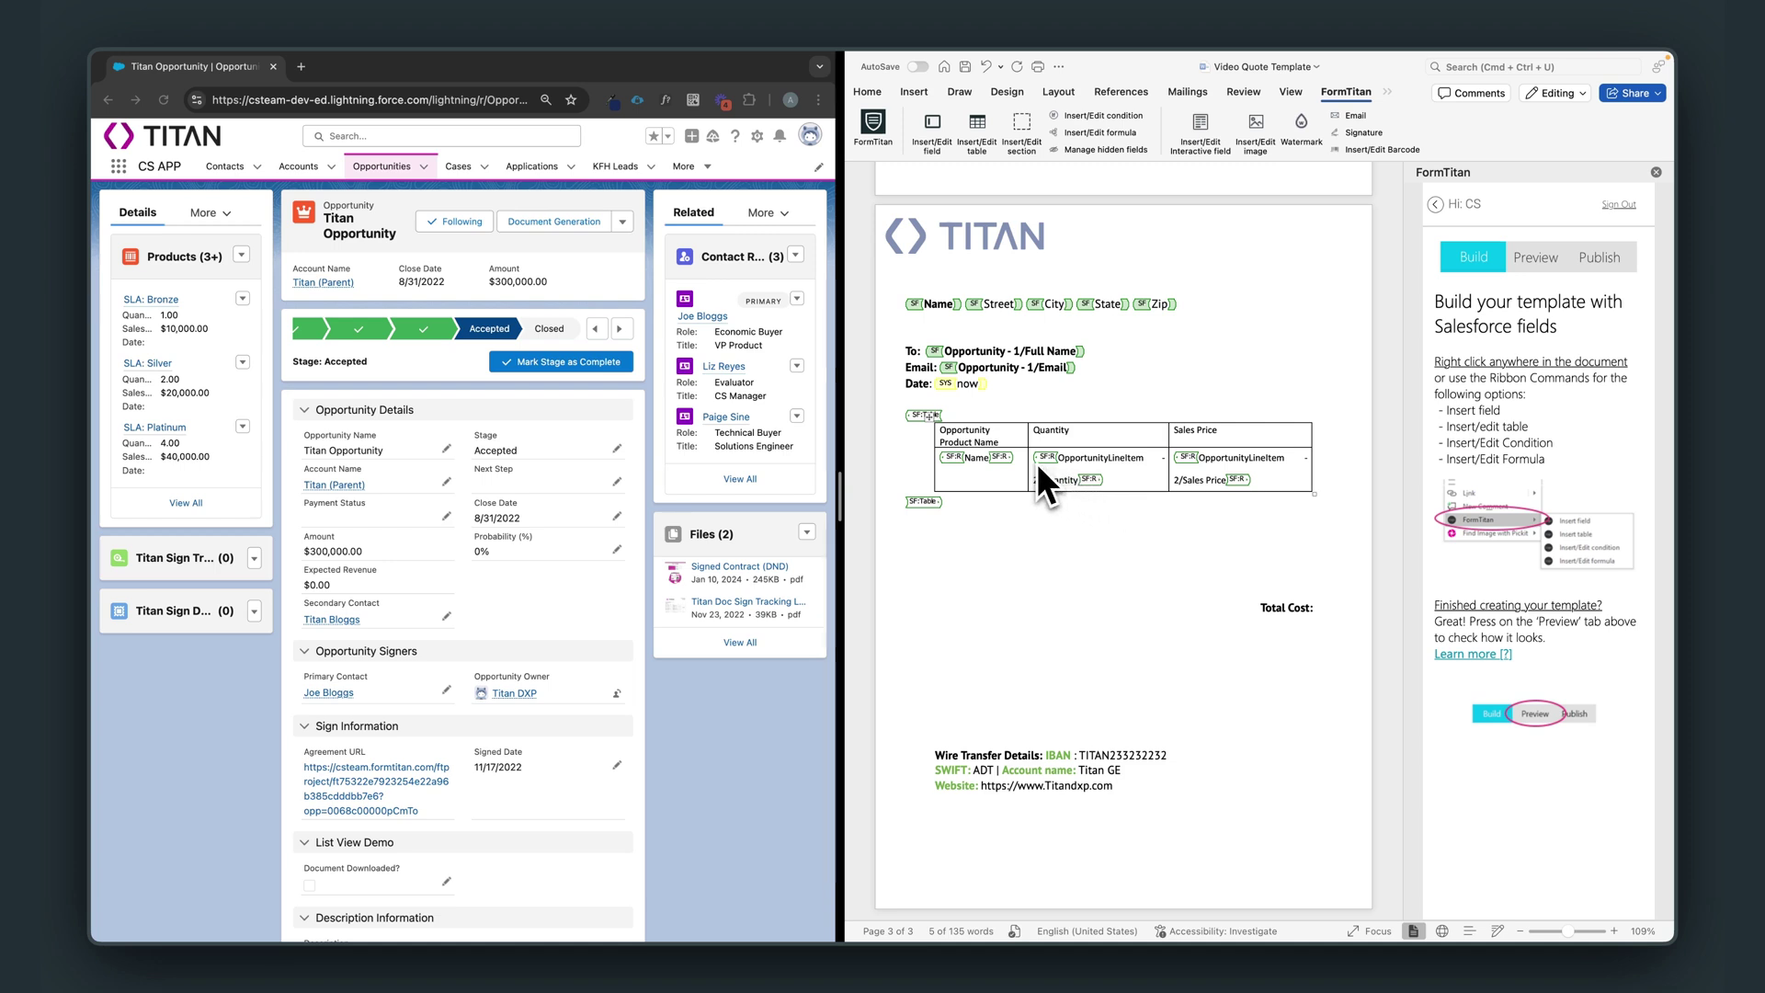
click(1034, 462)
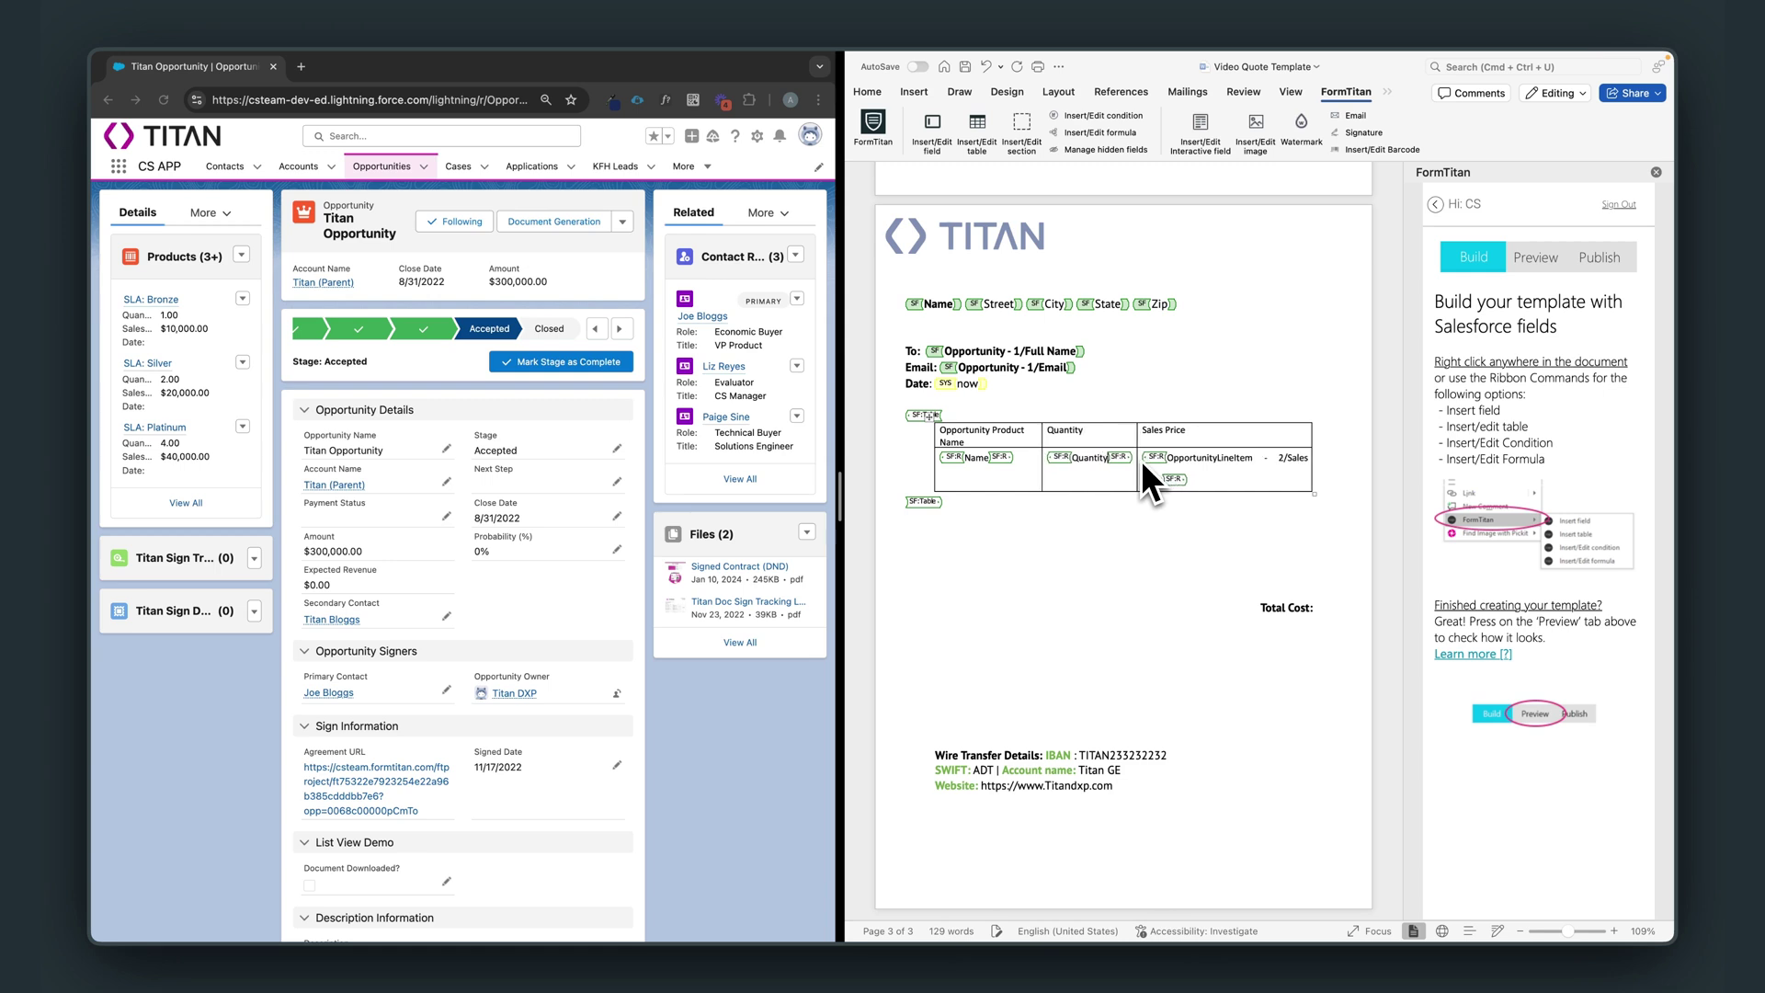
drag(1140, 460, 1331, 495)
text(Sales Pric)
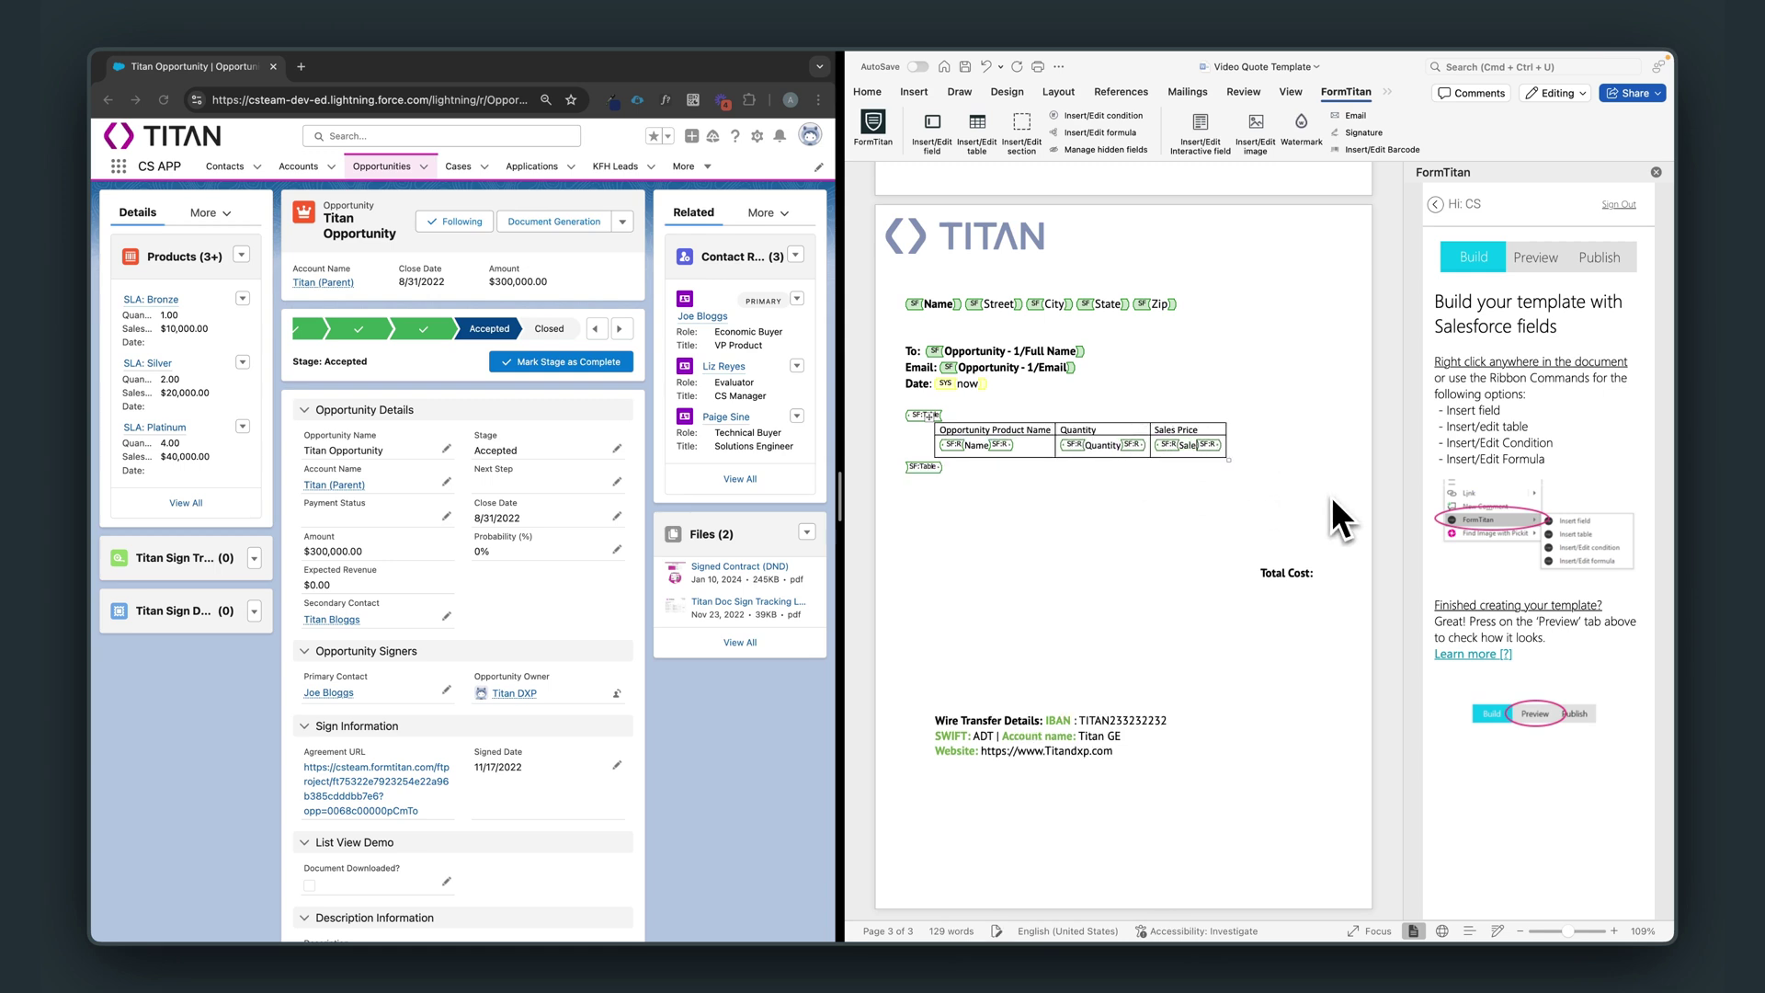
text(e)
- Widen the Sales Price, Quantity and Product Name columns, then select the table for Table Design
drag(1253, 443, 1355, 445)
drag(1149, 443, 1241, 449)
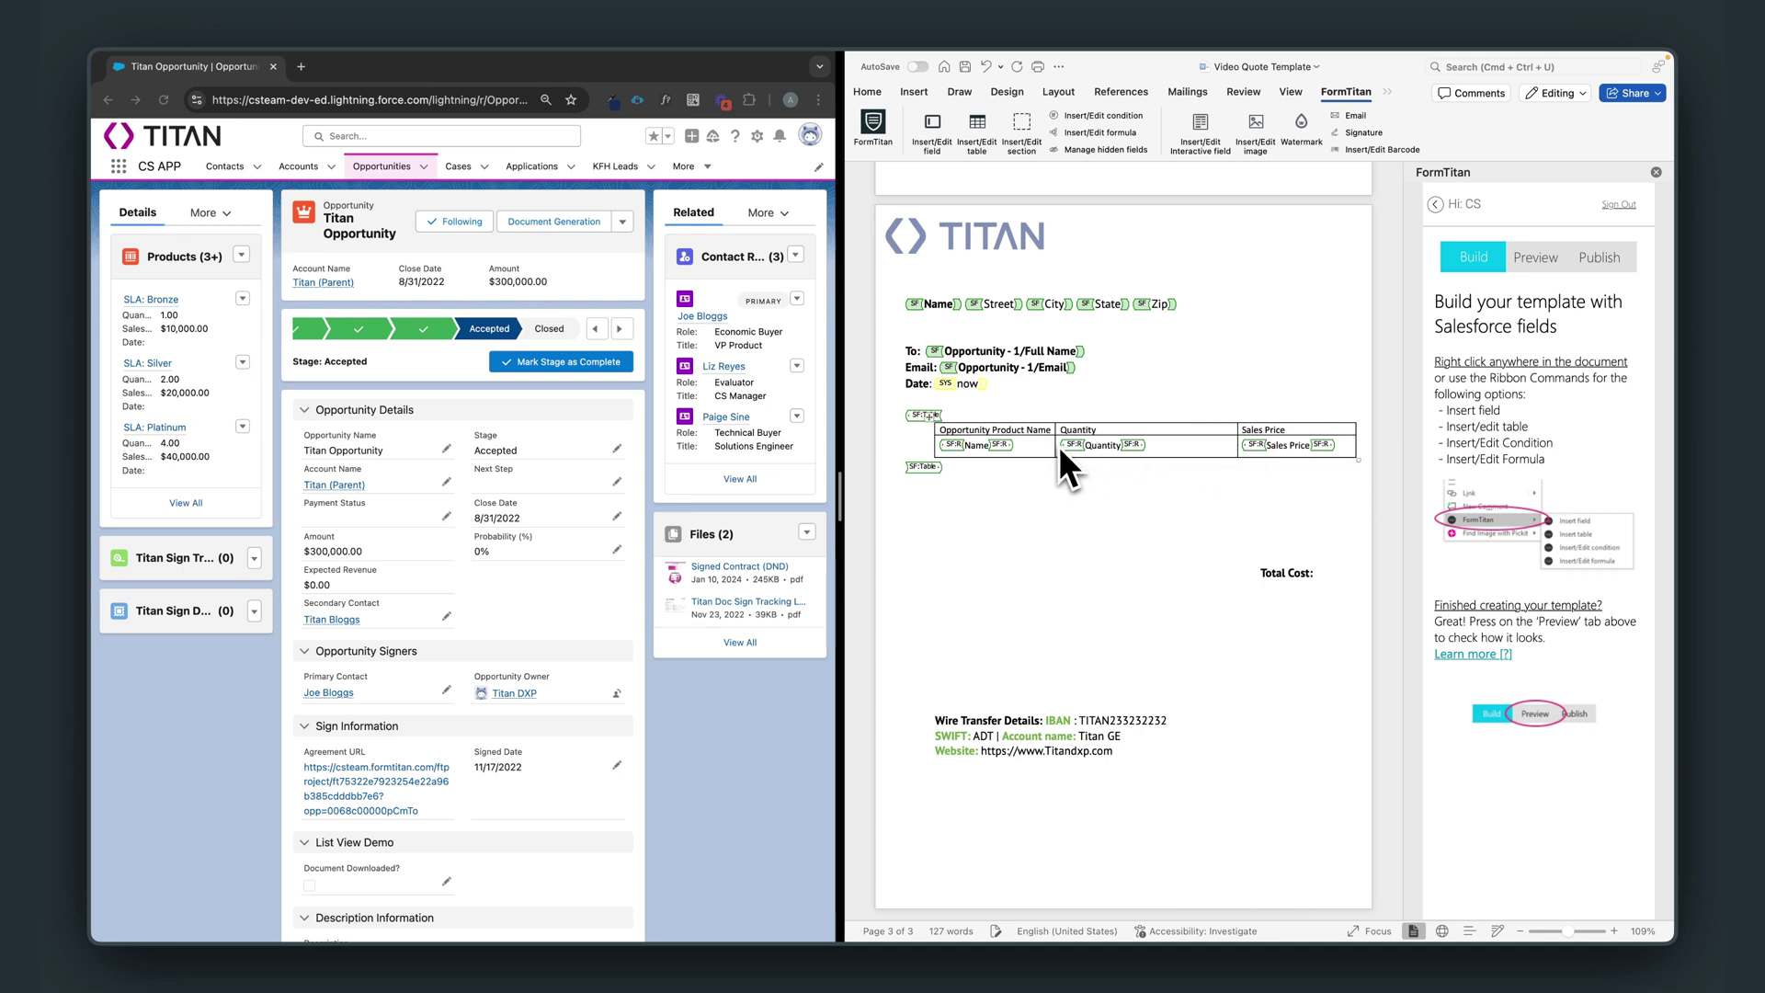
drag(1057, 445, 1138, 445)
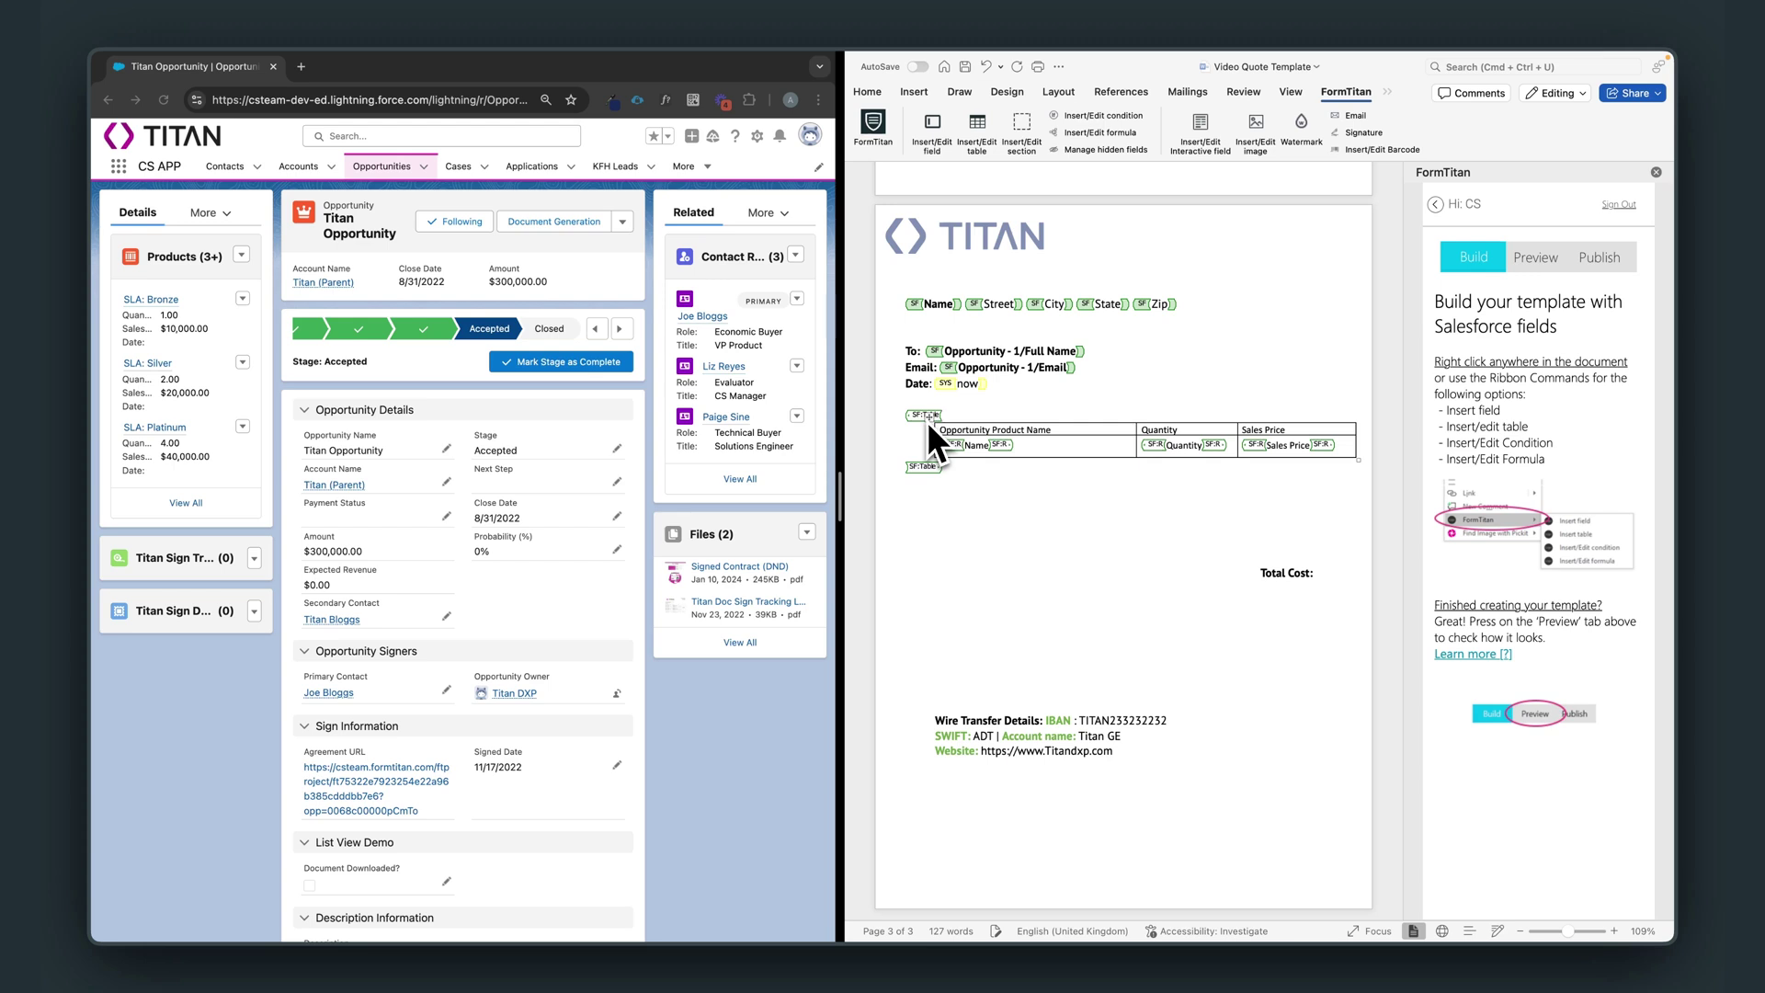
click(927, 420)
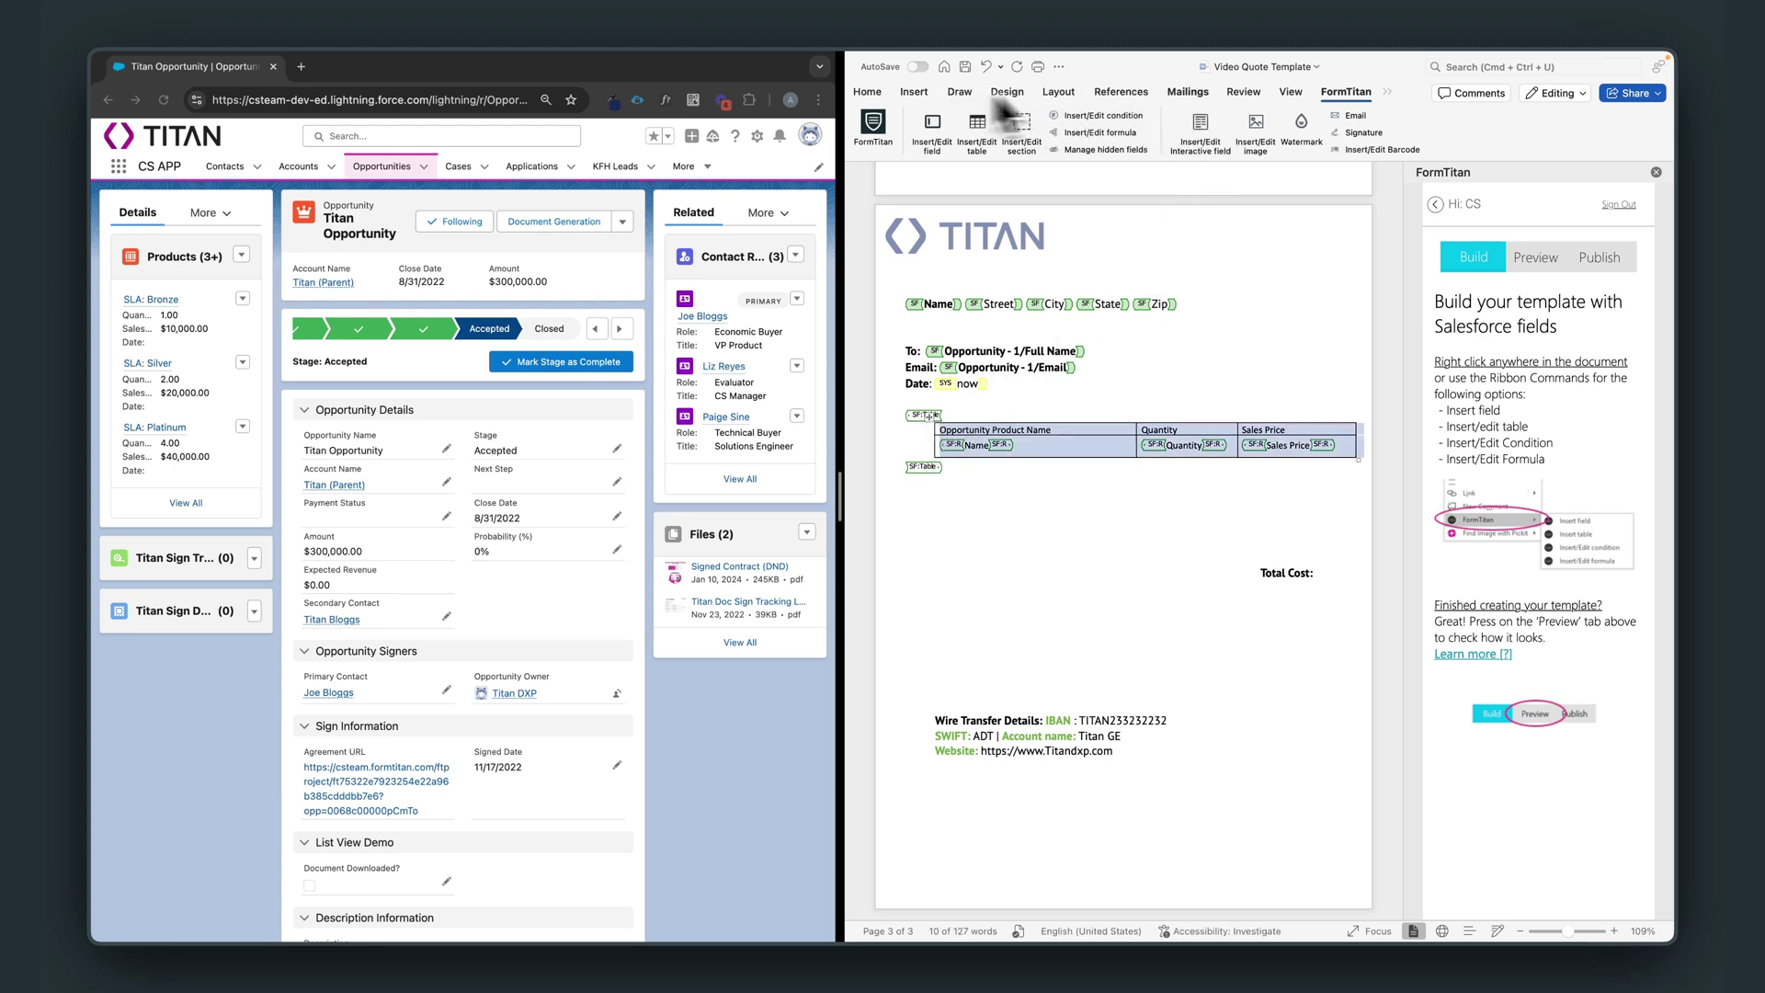
click(1387, 91)
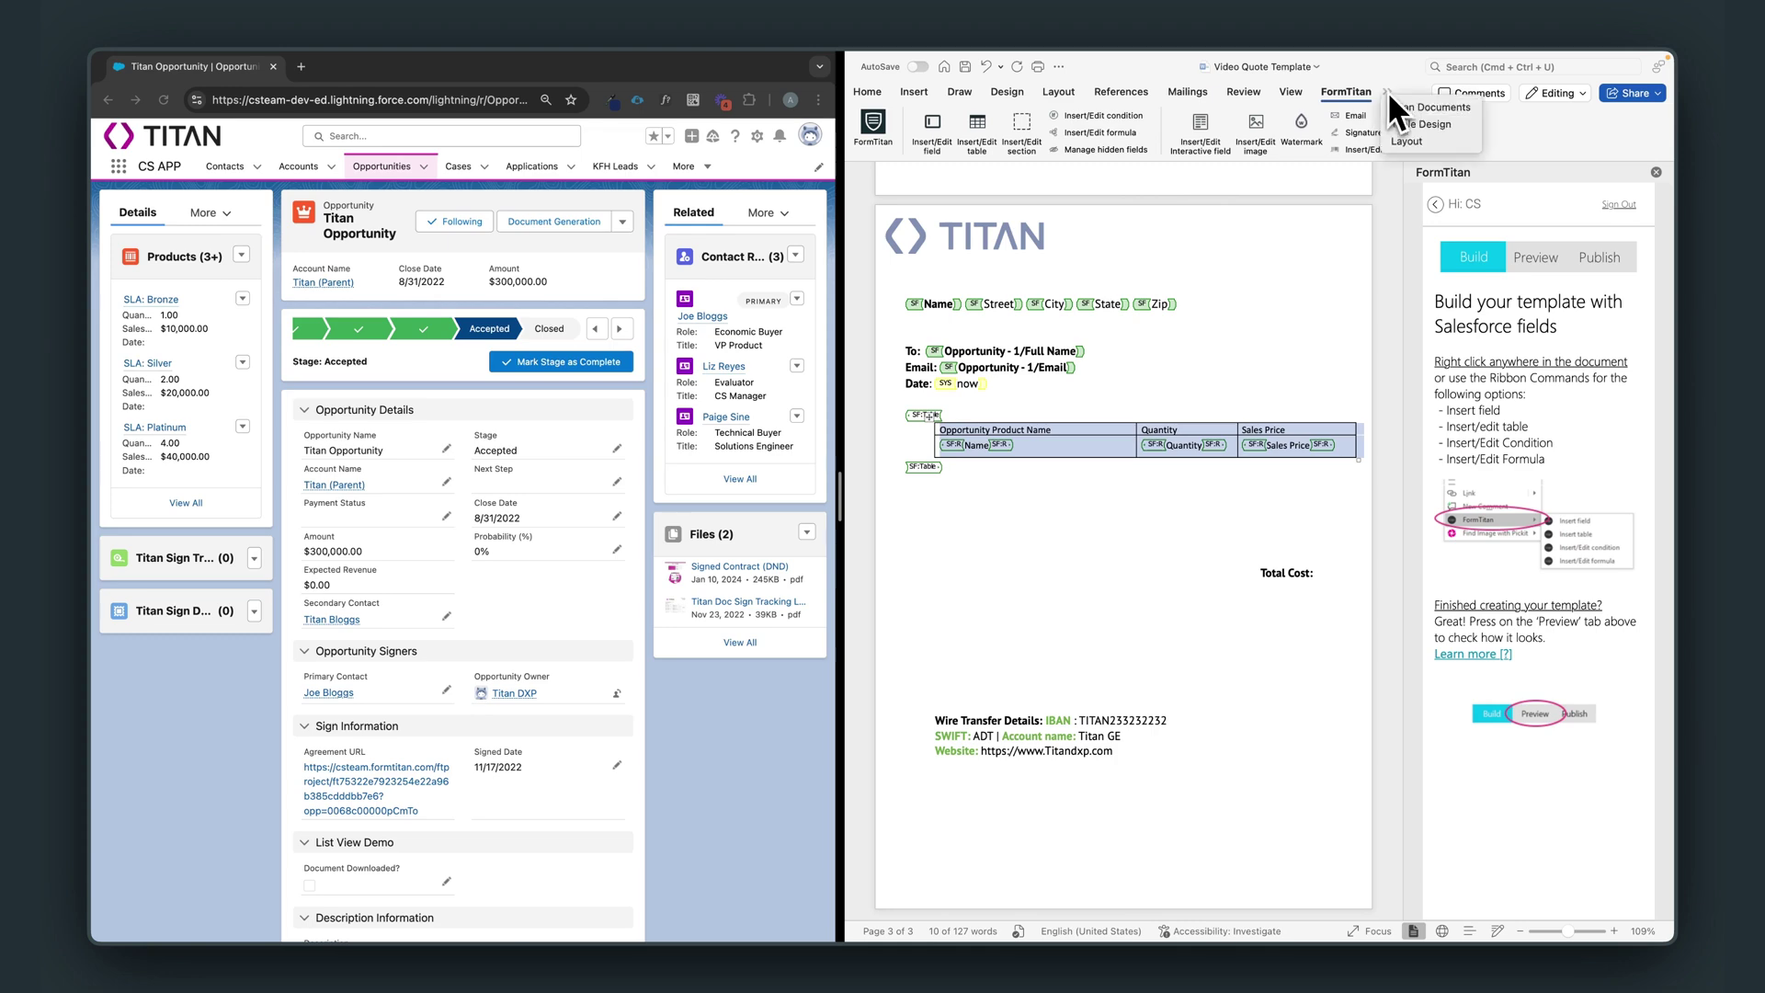
click(1426, 122)
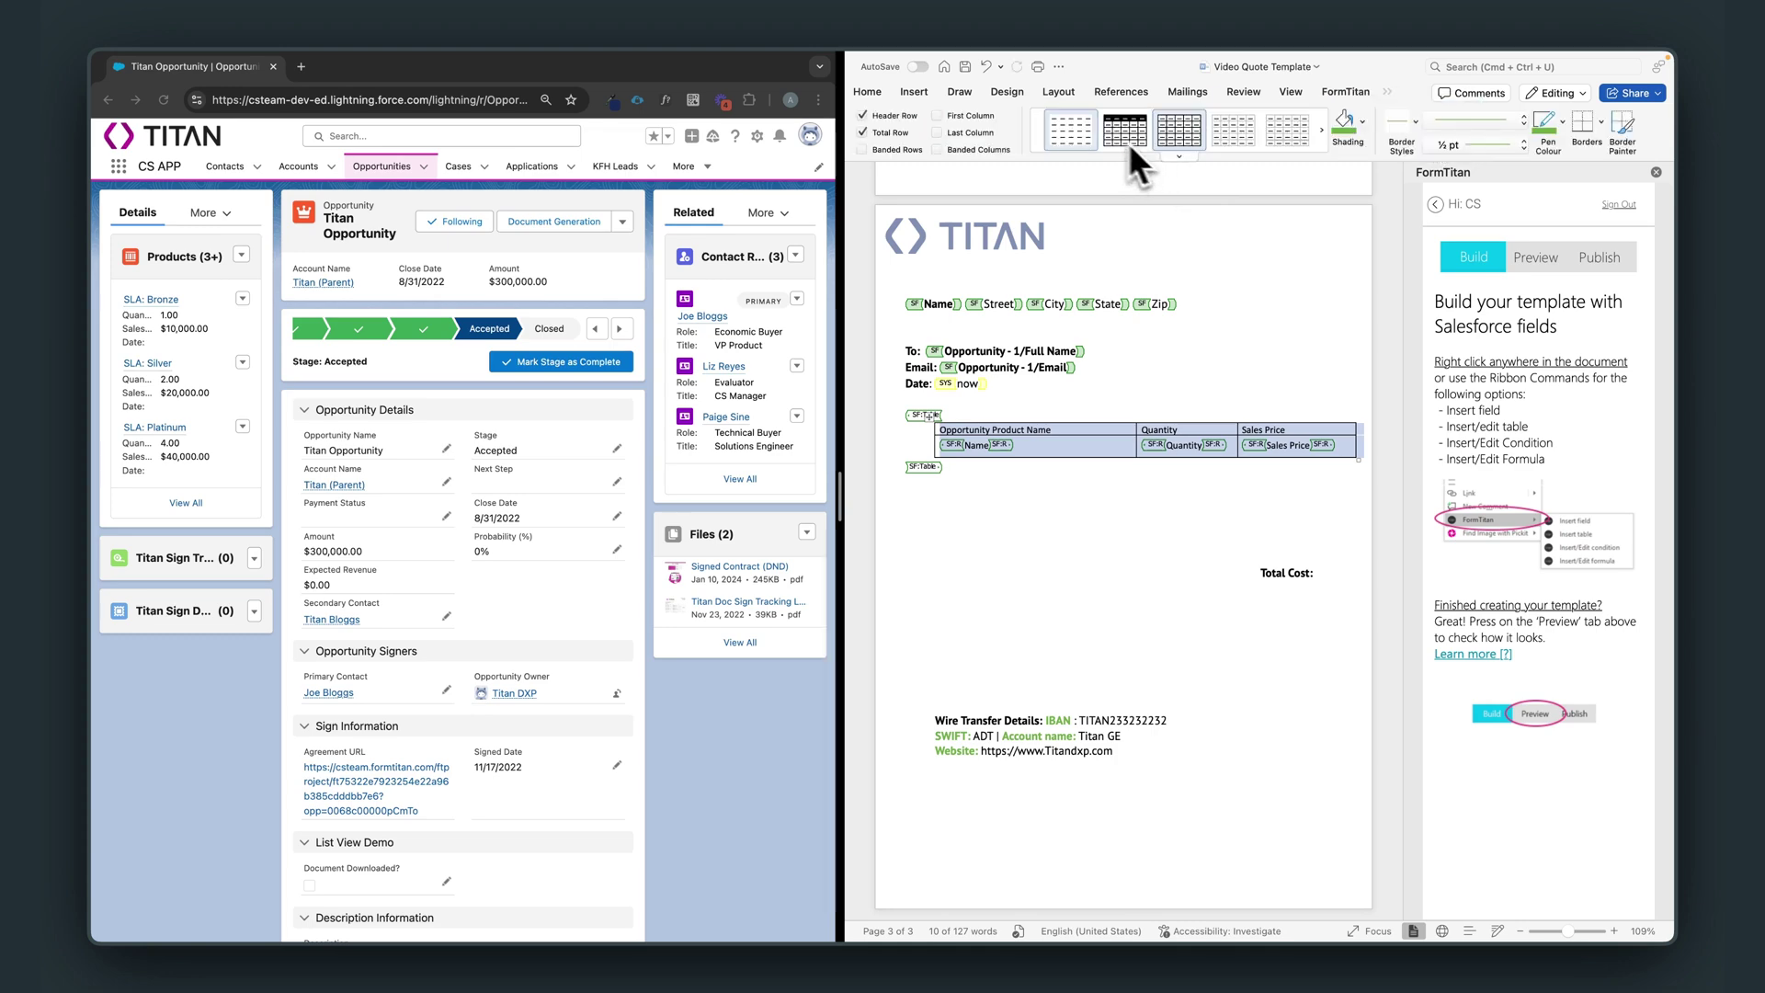
- Apply a black-header grid table style and shade the header row green
click(1178, 158)
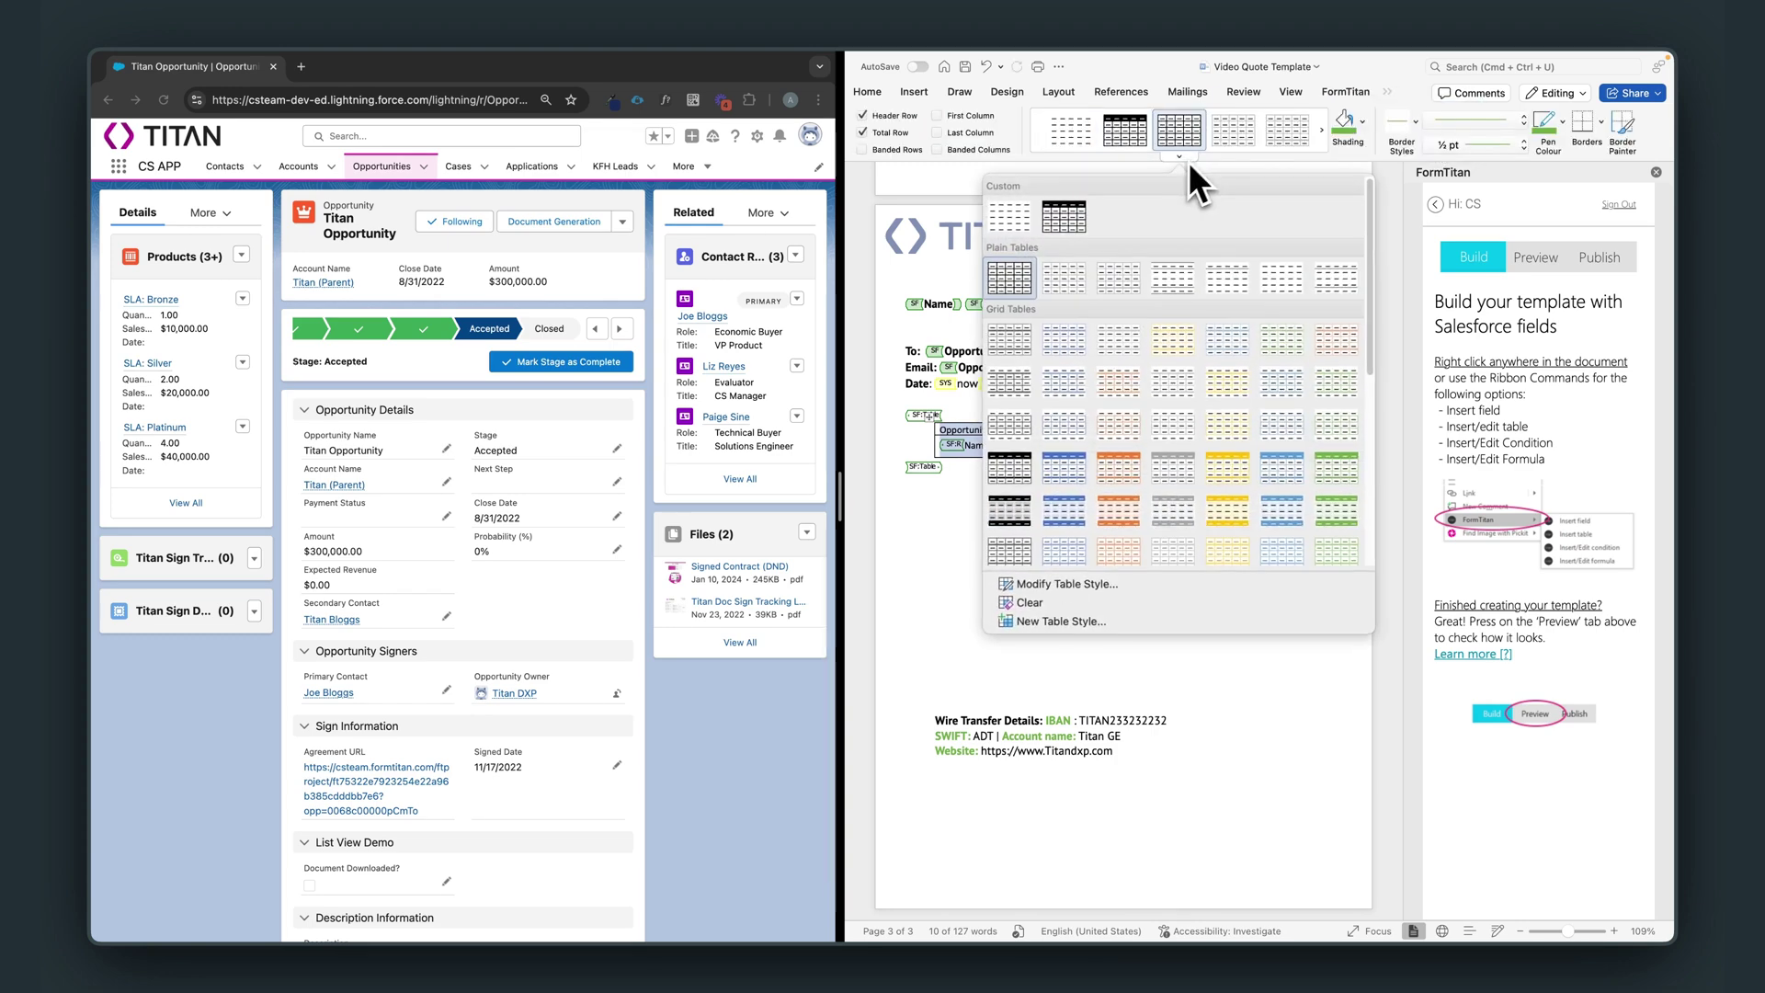
click(1060, 210)
click(1301, 434)
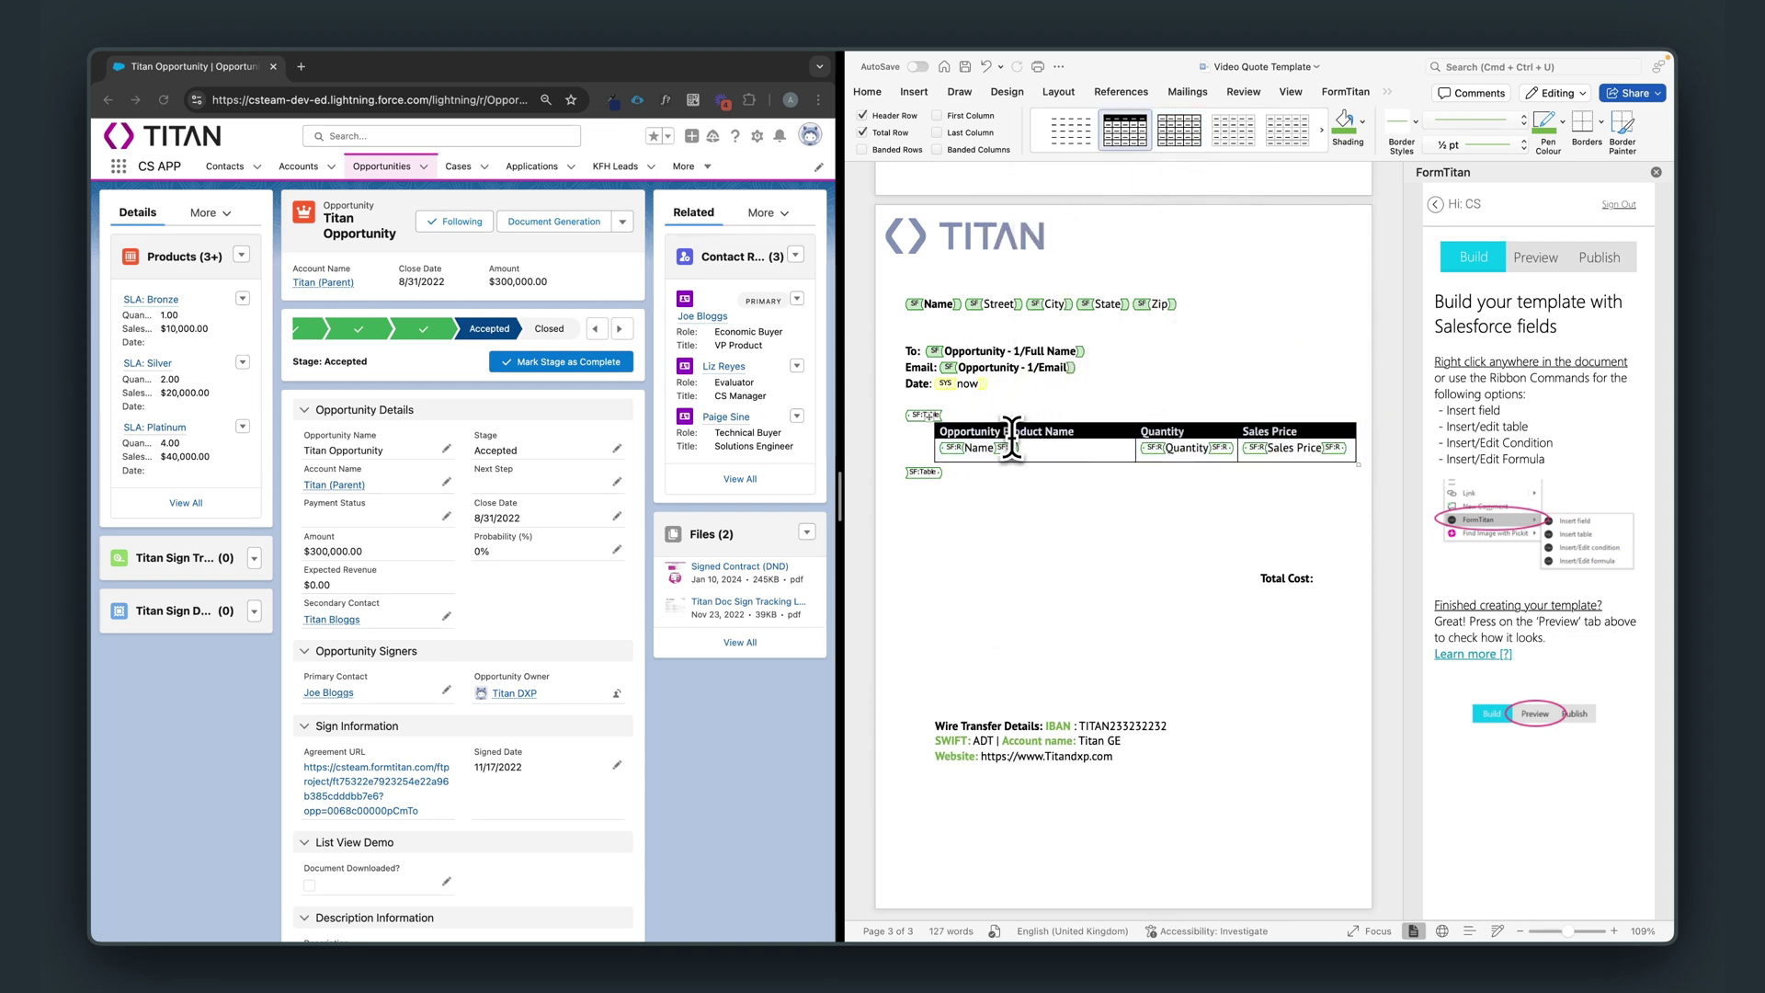
click(868, 91)
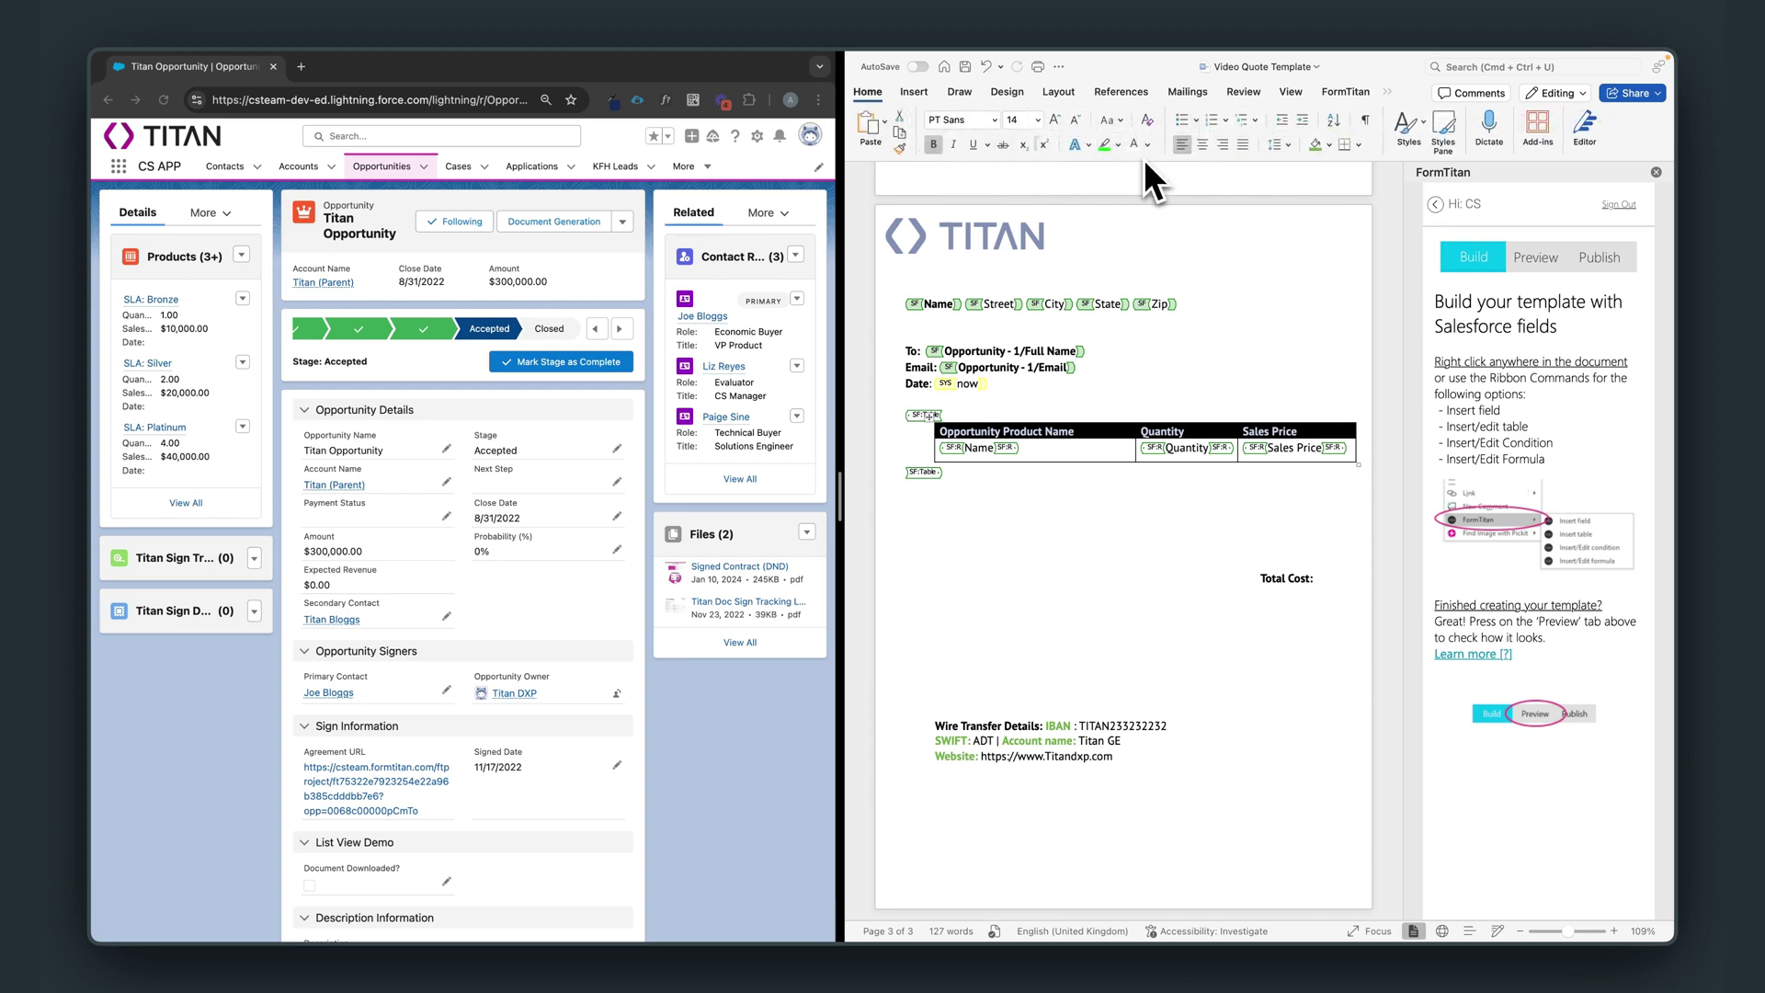
click(1315, 144)
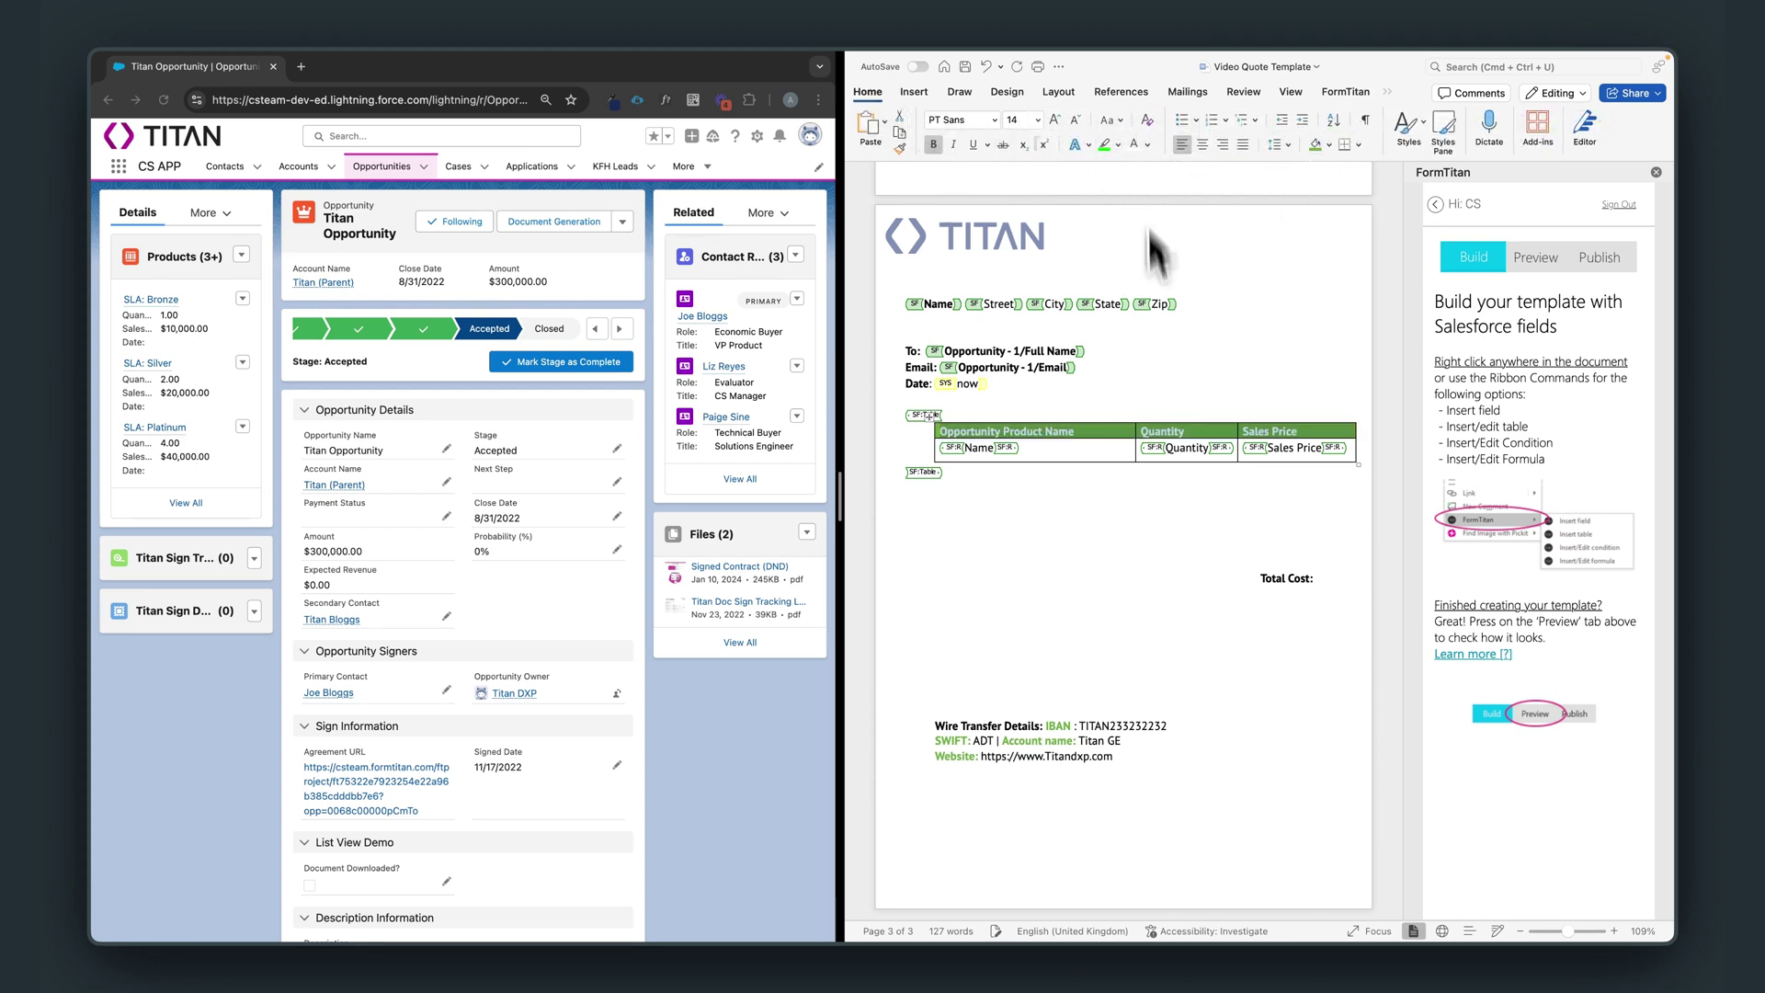
click(1197, 501)
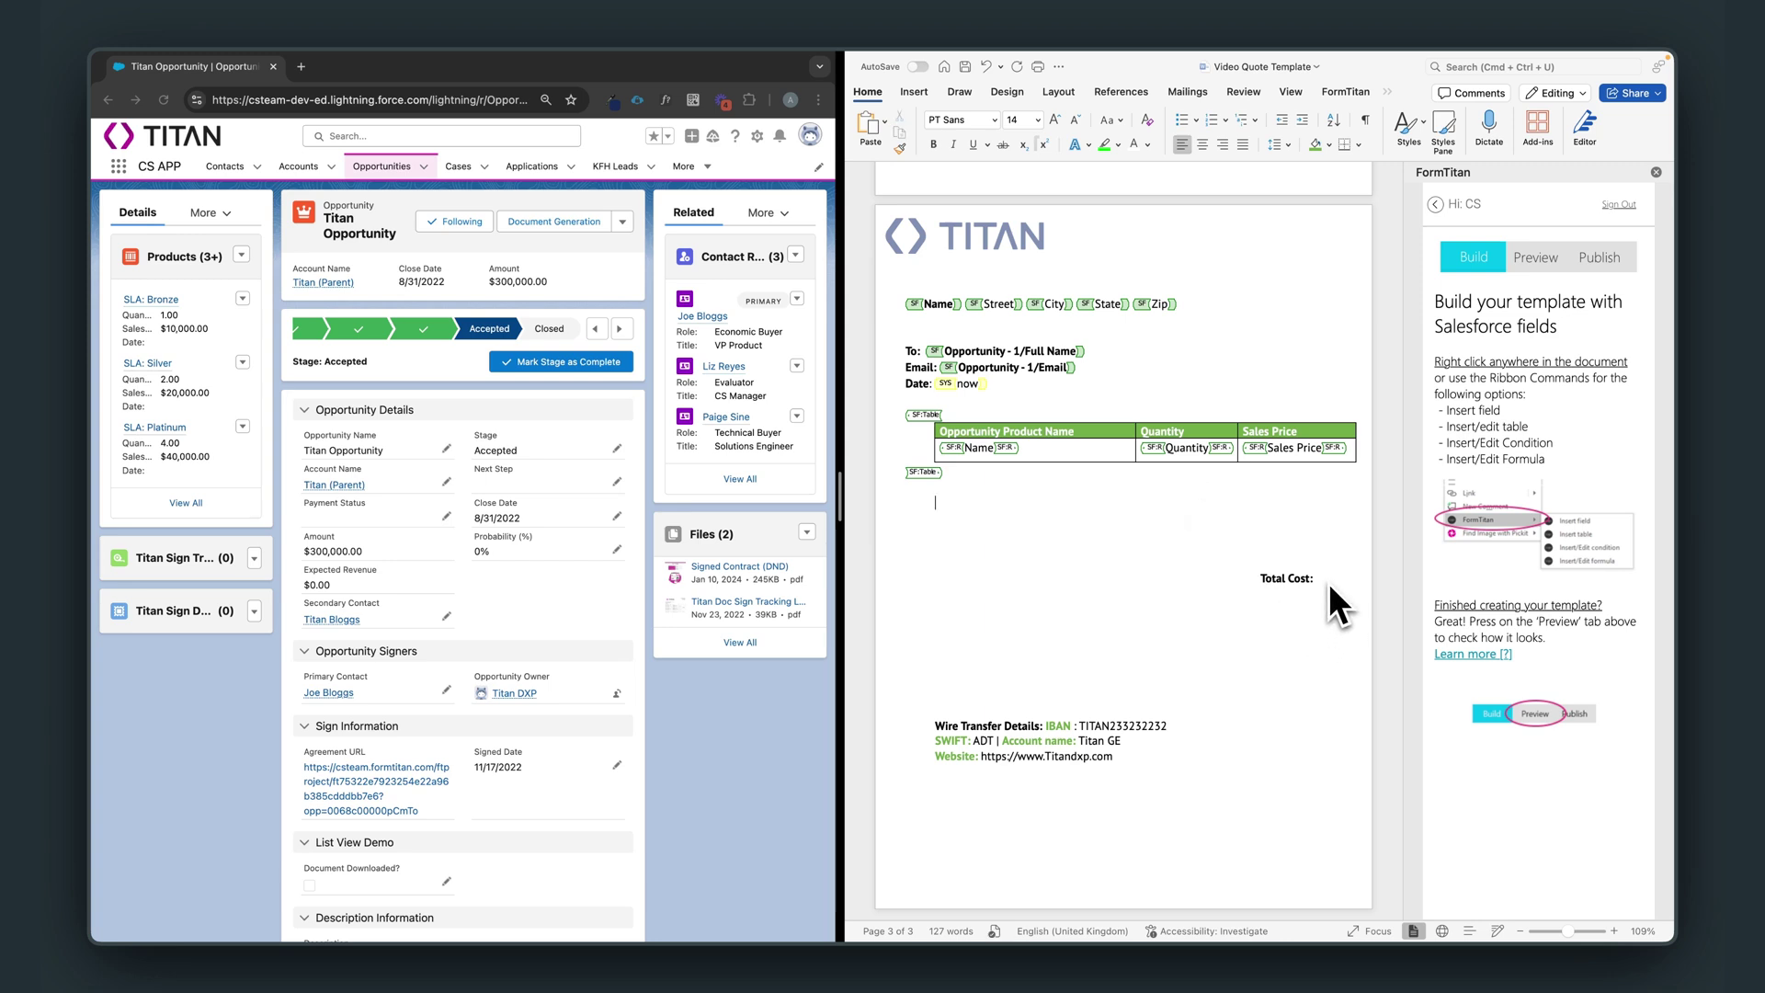
- Paste a copy of the Email field tag after 'Total Cost:'
click(951, 370)
key(ctrl+c)
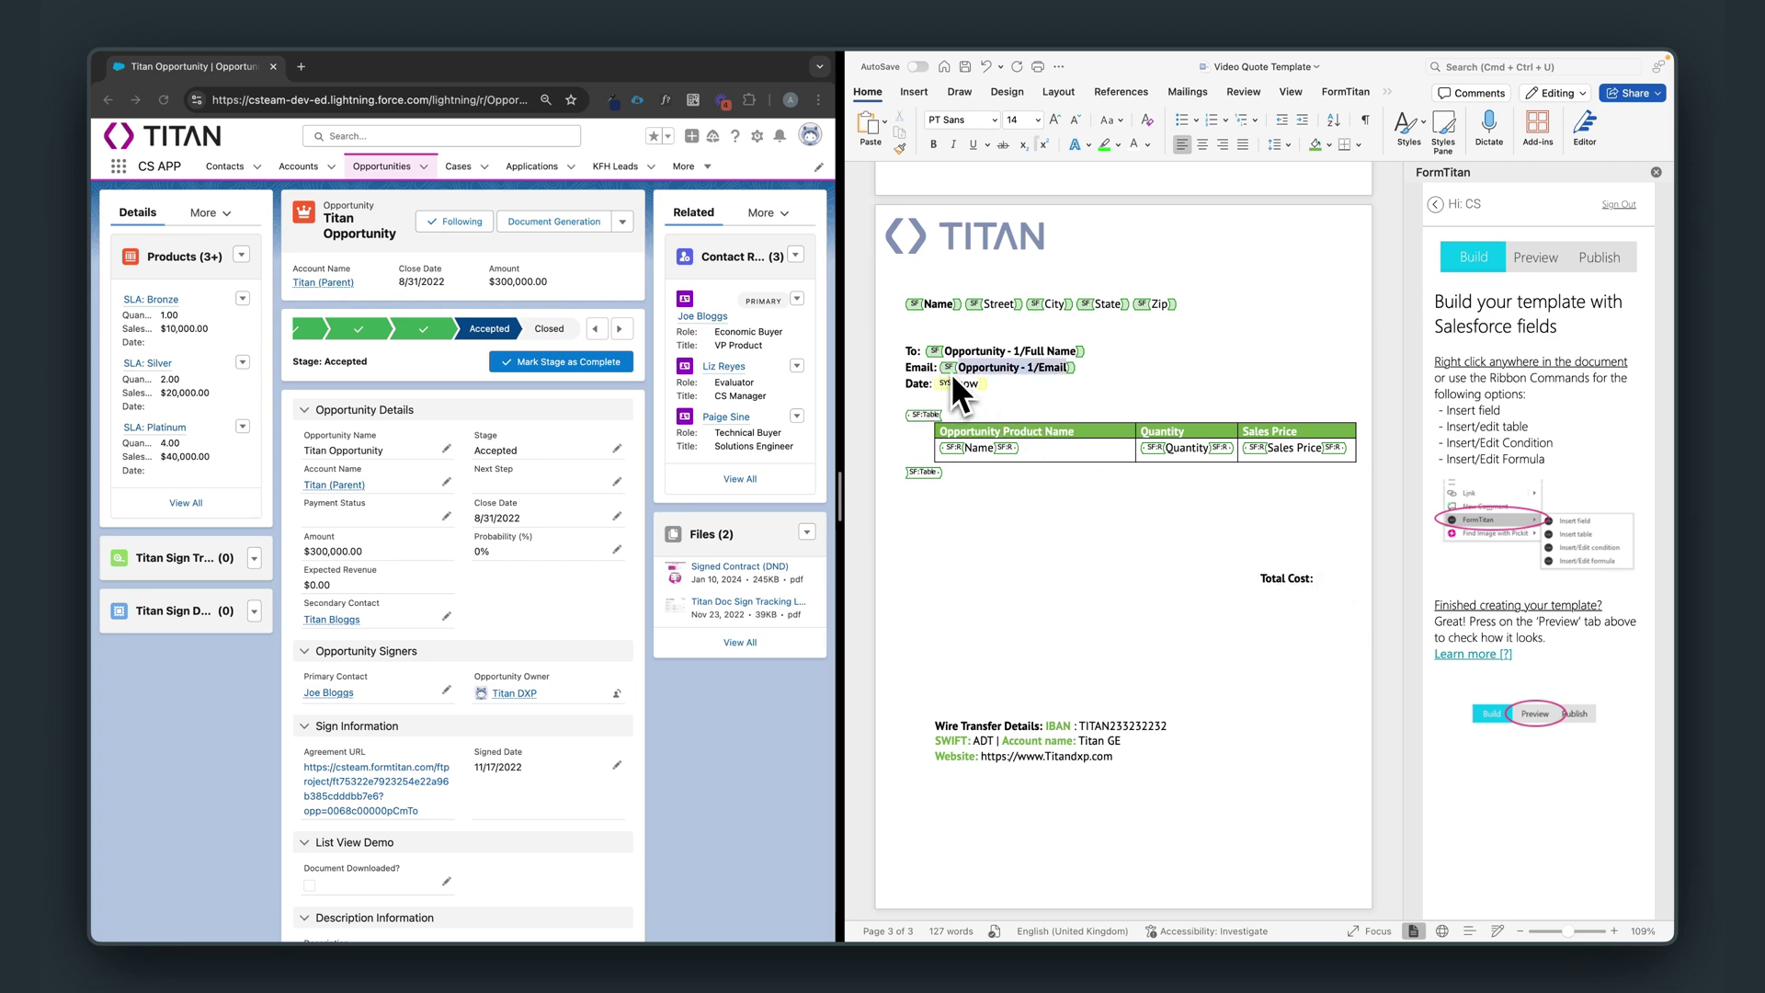
click(1320, 579)
key(ctrl+v)
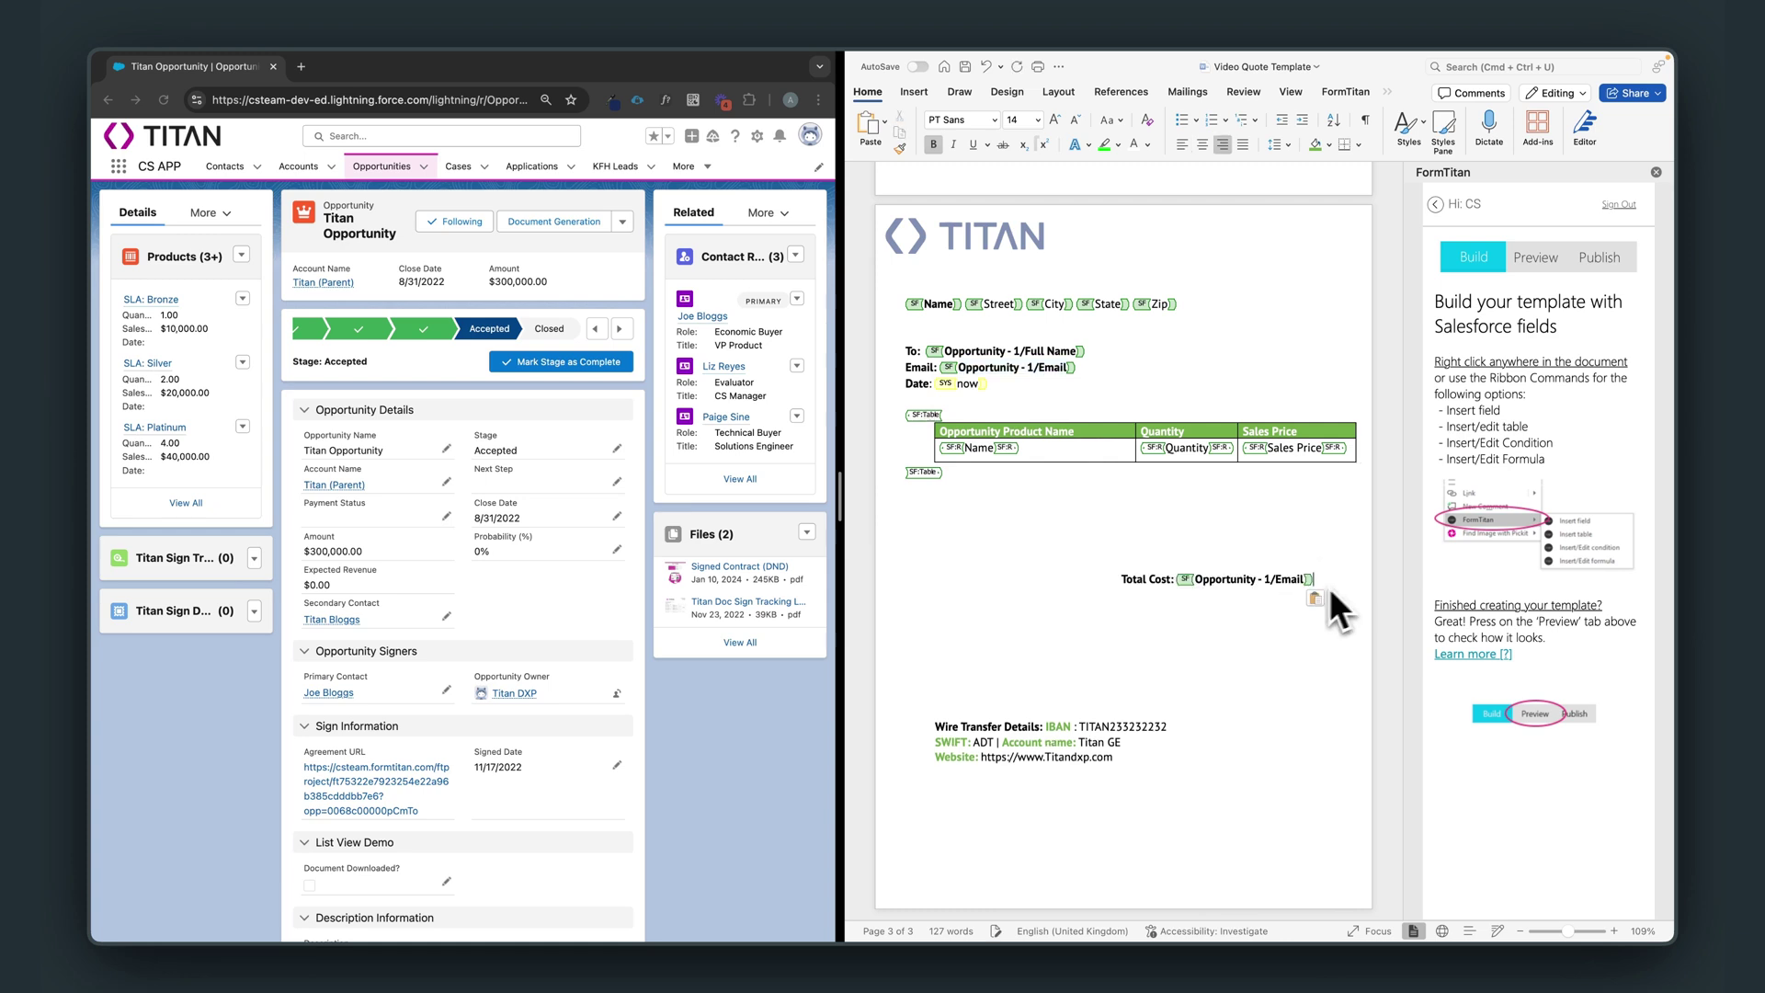
click(1208, 579)
- Change the pasted field to Opportunity Amount formatted as $###,###.## and save it
click(1345, 91)
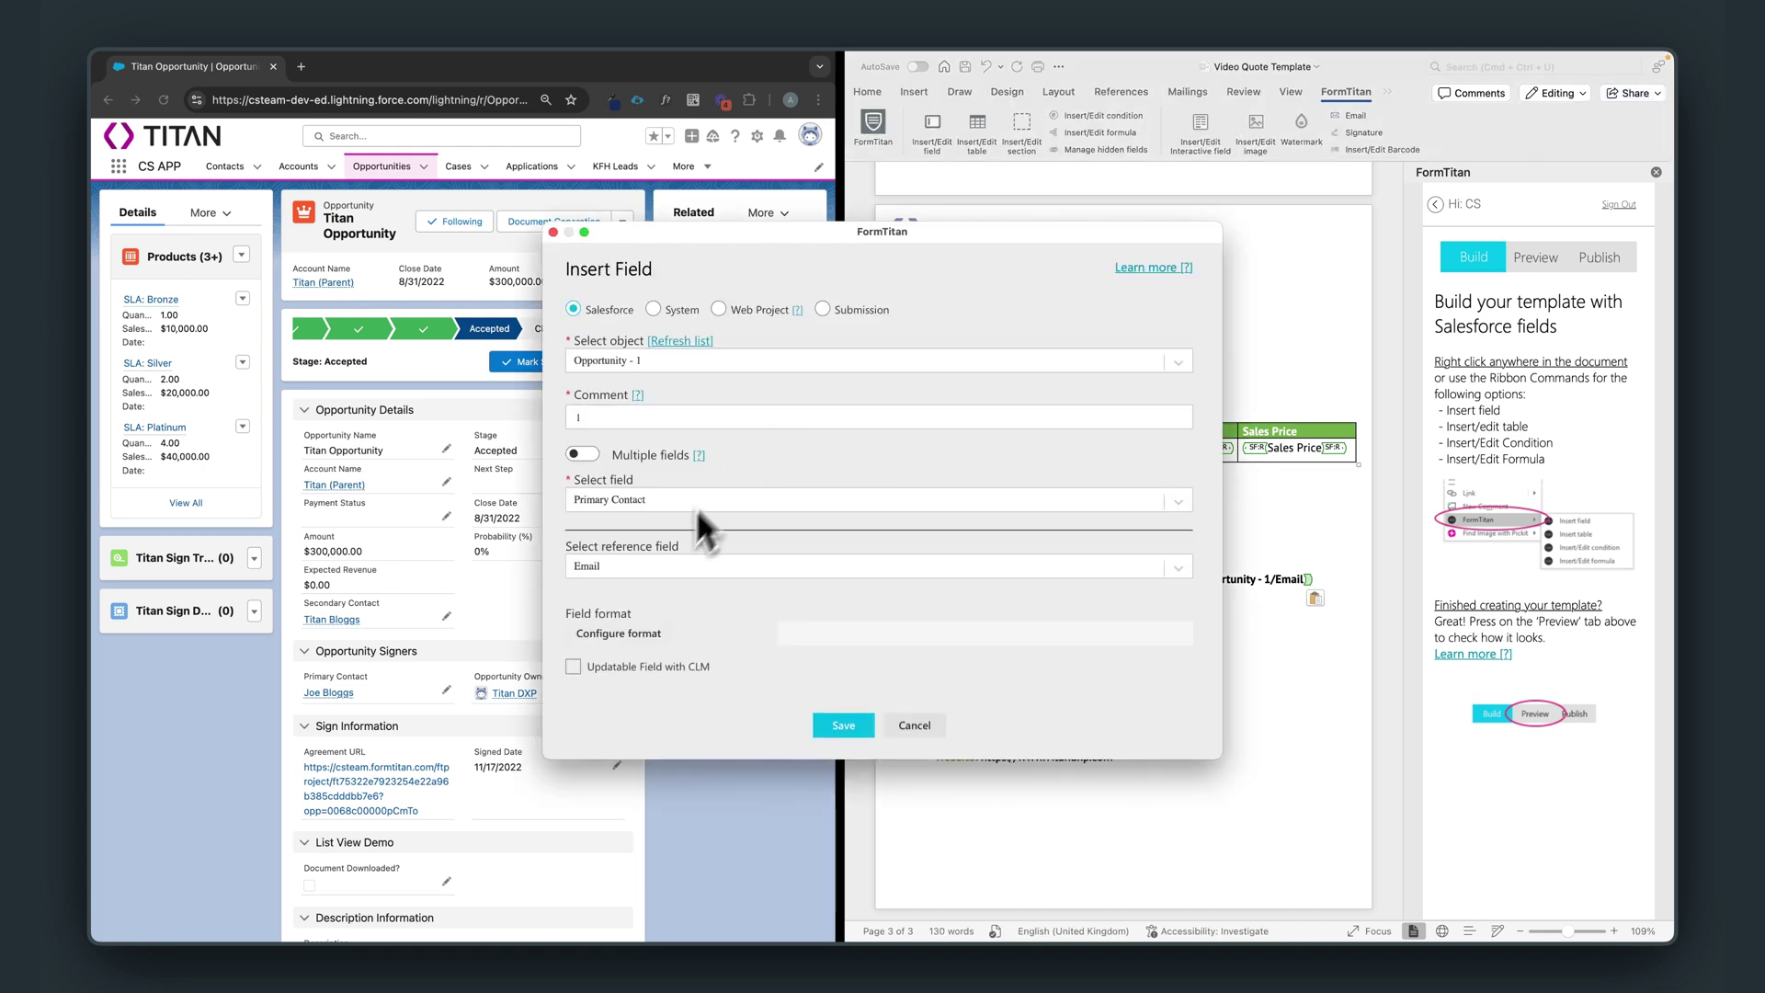
click(661, 565)
click(671, 495)
text(am)
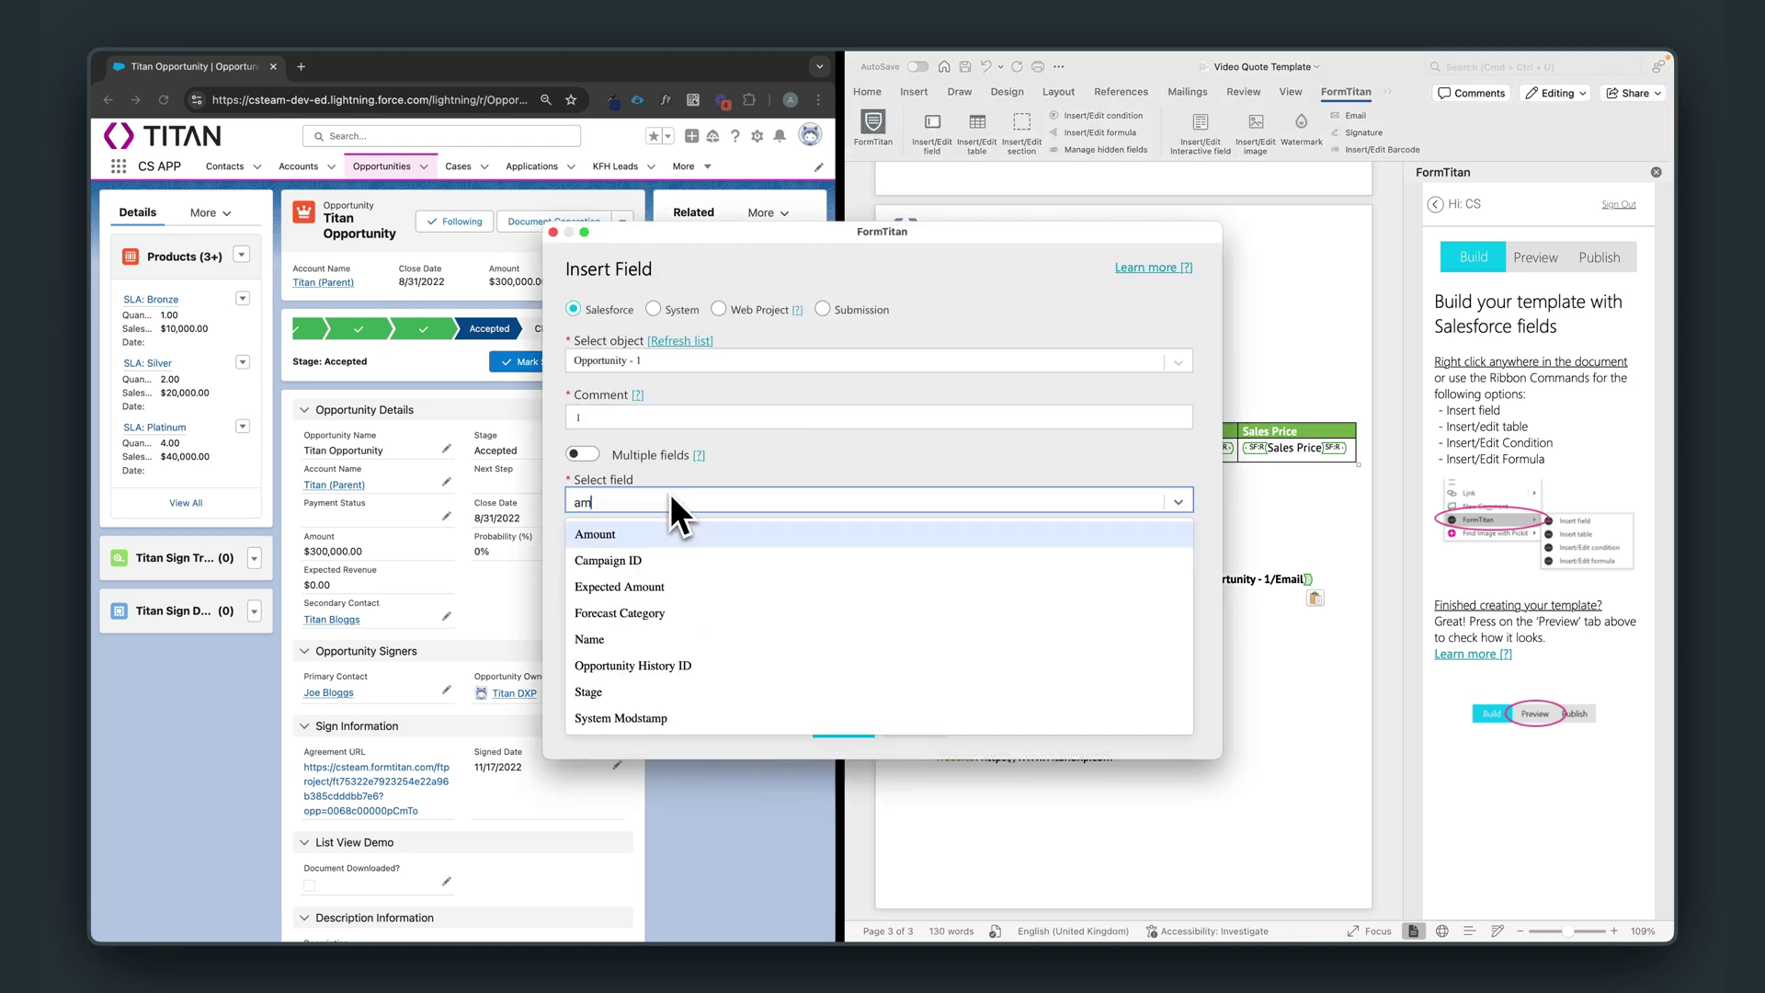
text(ou)
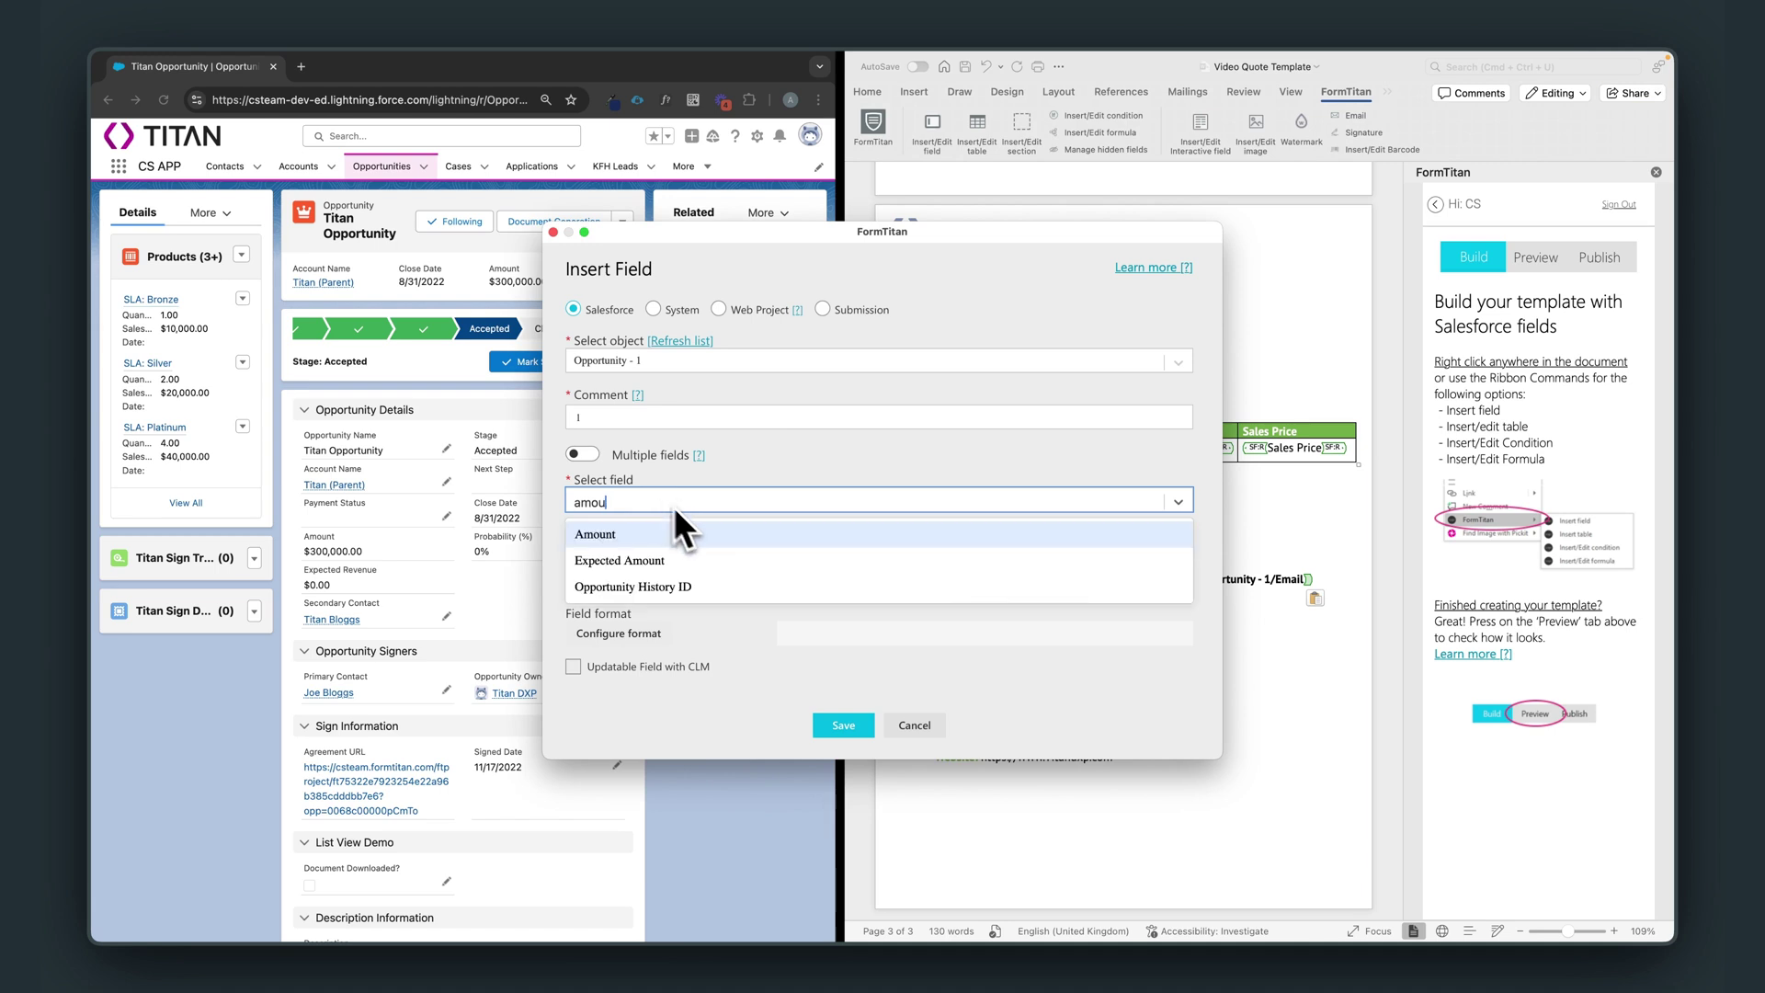
click(681, 531)
click(644, 564)
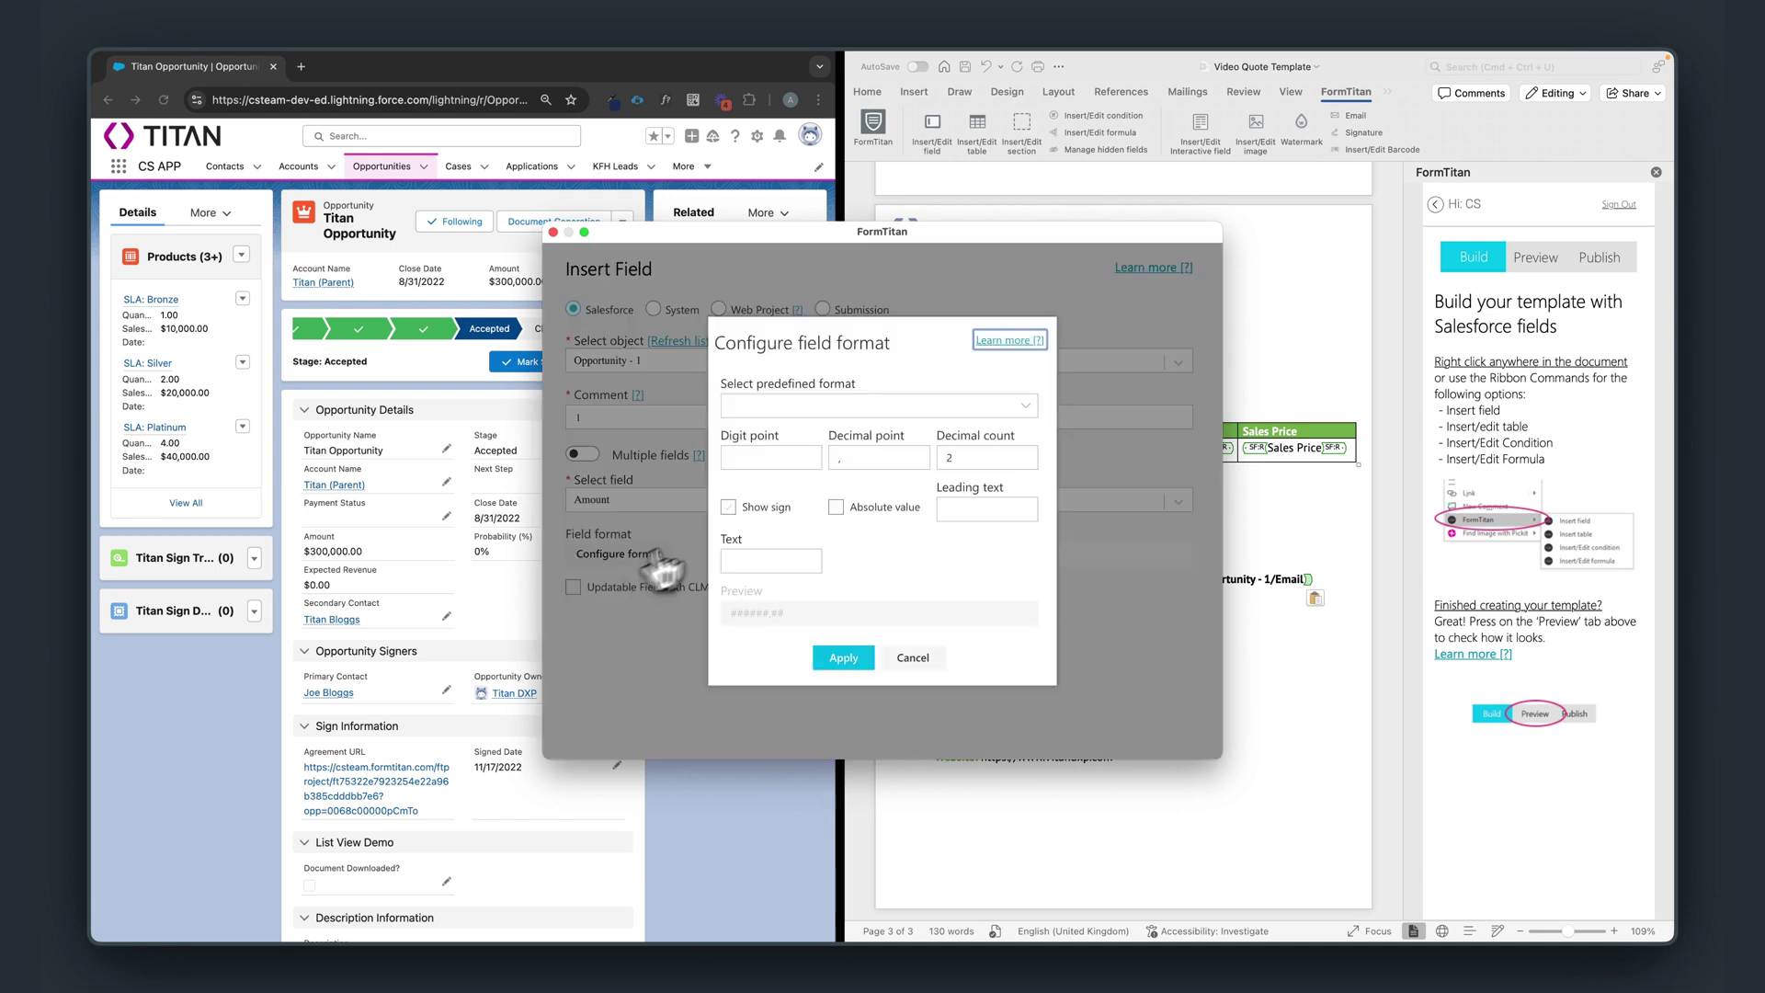
click(858, 406)
click(786, 455)
click(843, 657)
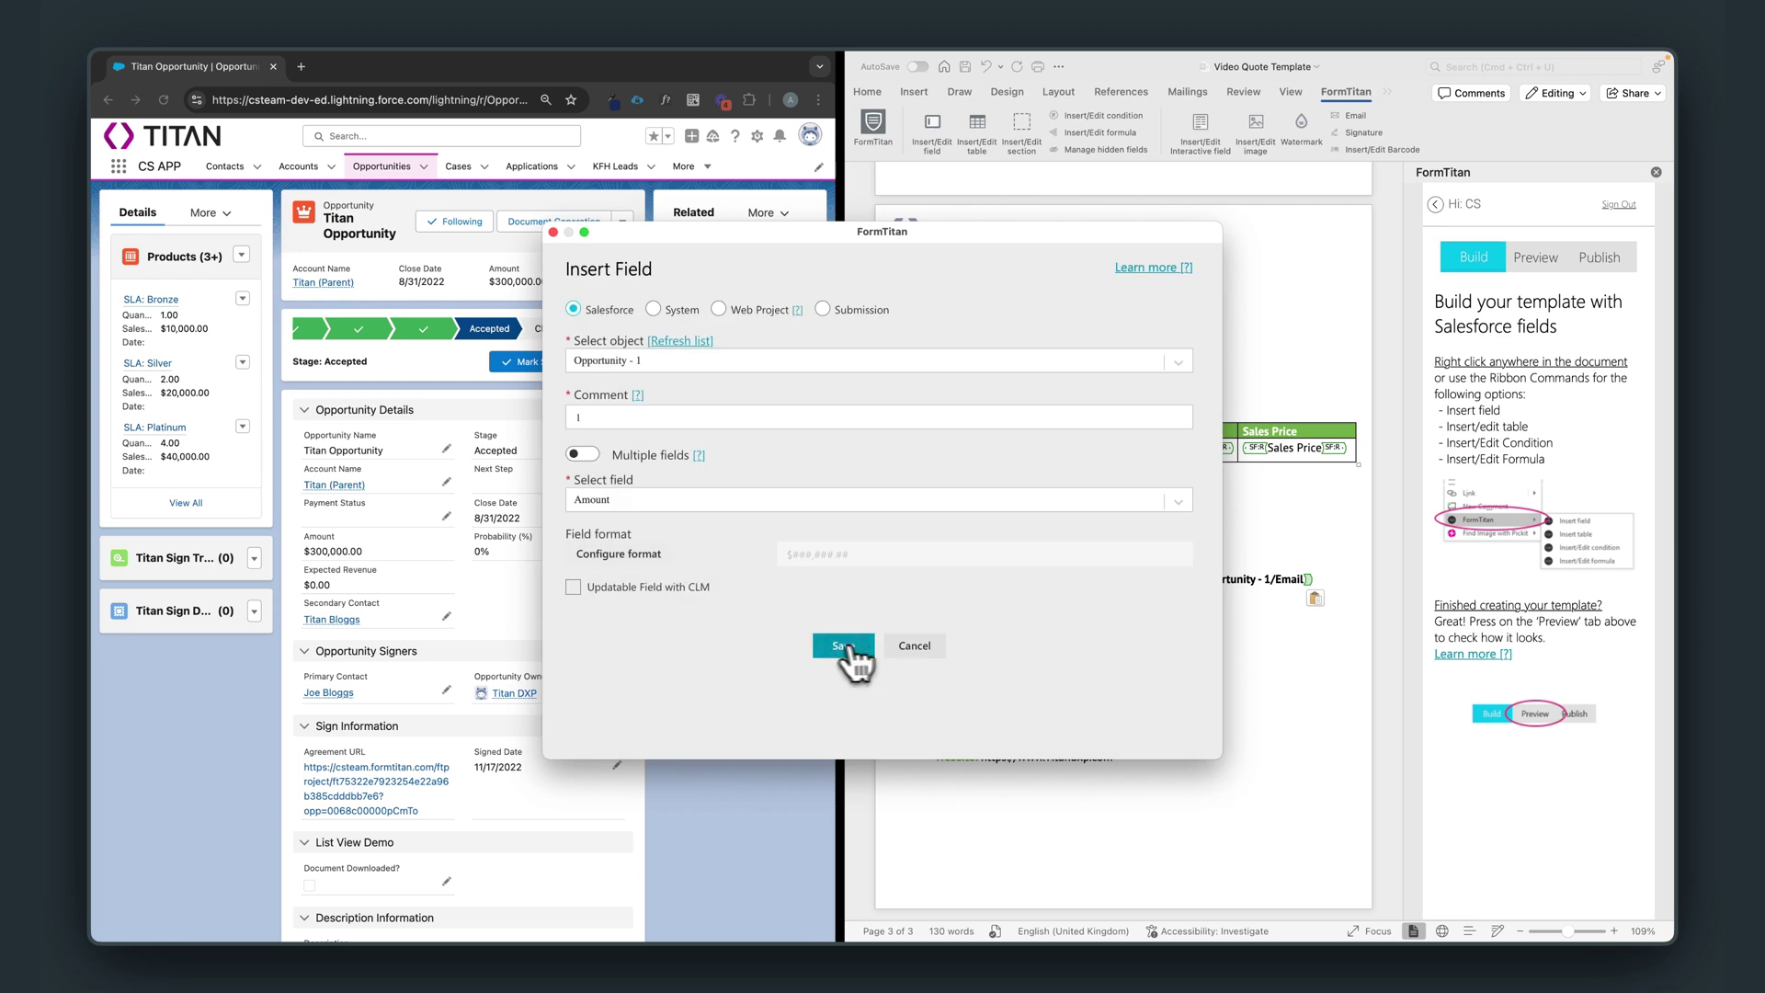
click(840, 645)
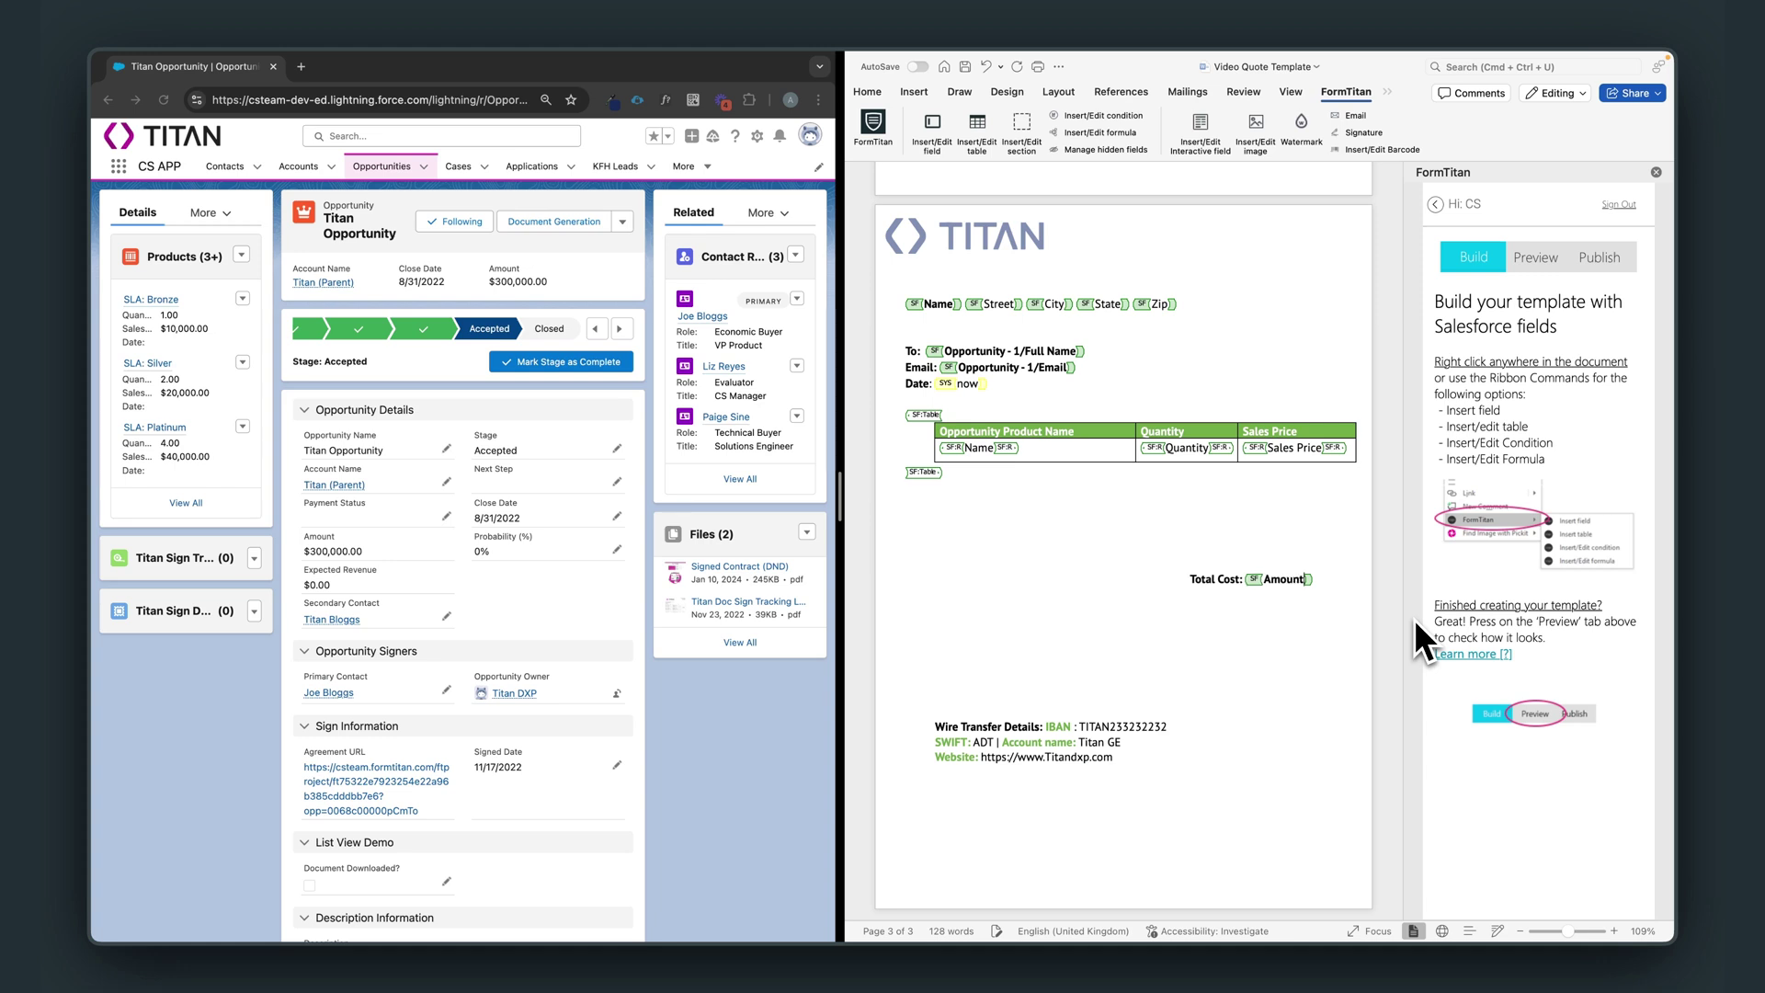
- Filter OpportunityLineItem-2 so its Opportunity ID matches Opportunity-1's Opportunity ID
click(1553, 257)
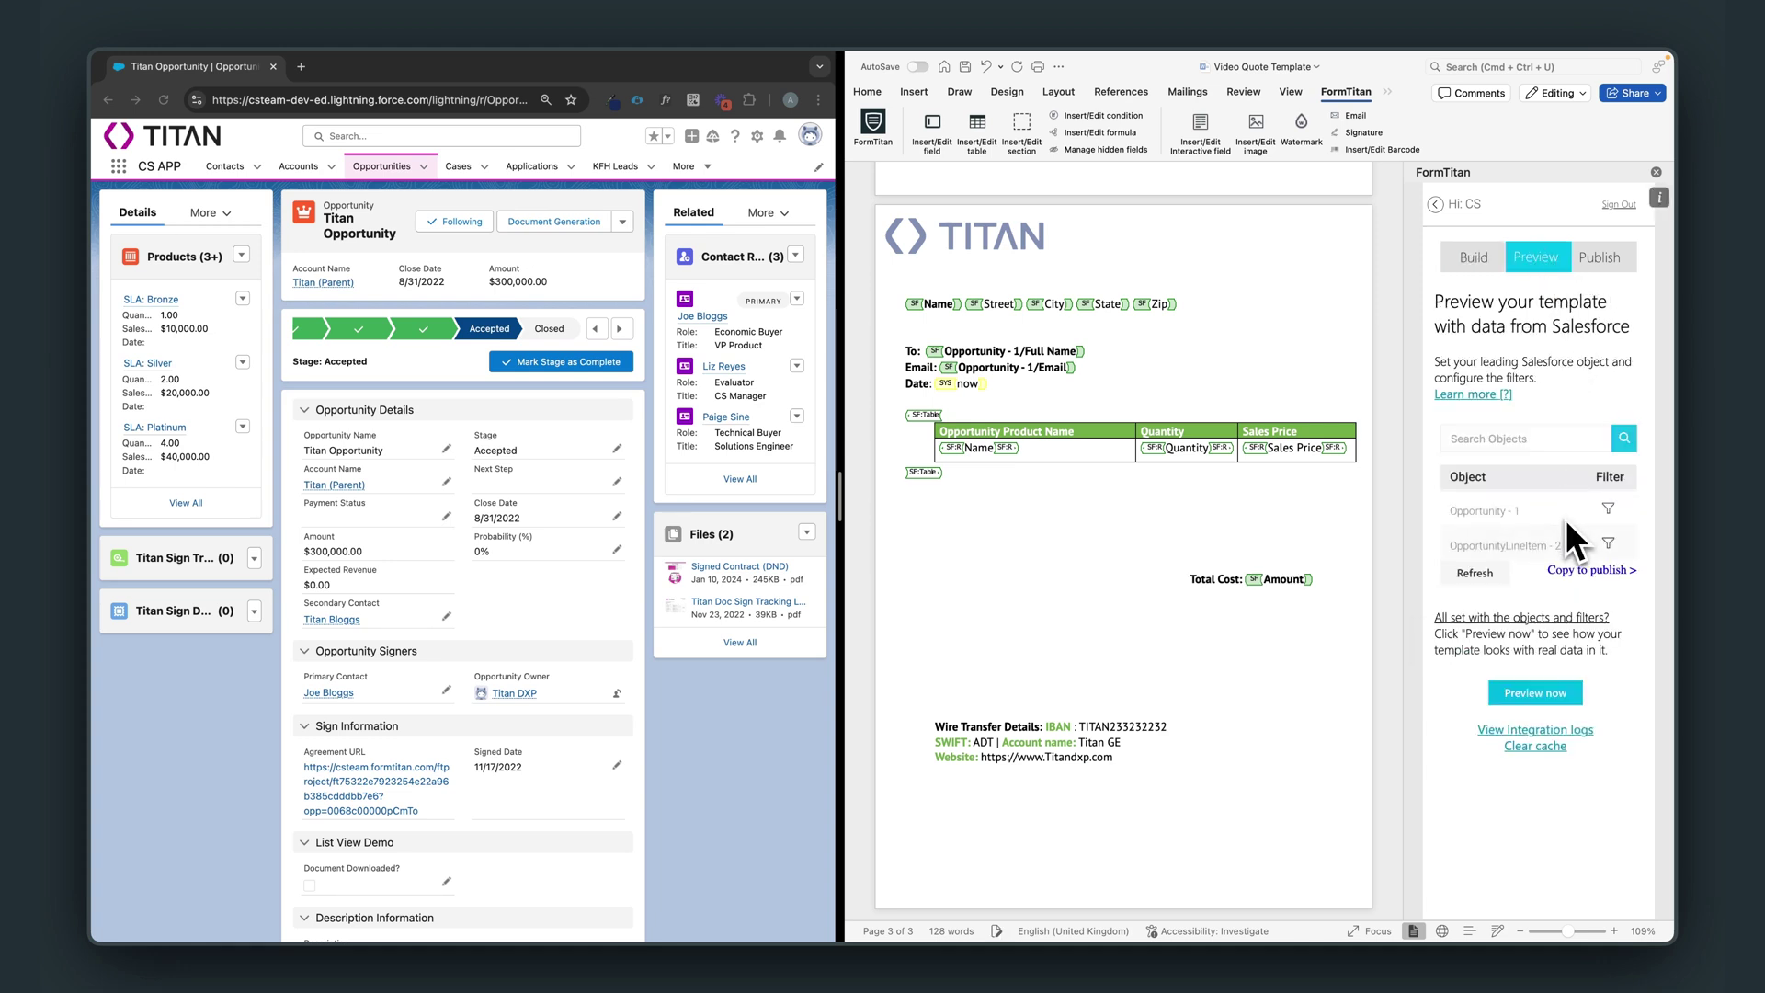
click(1566, 520)
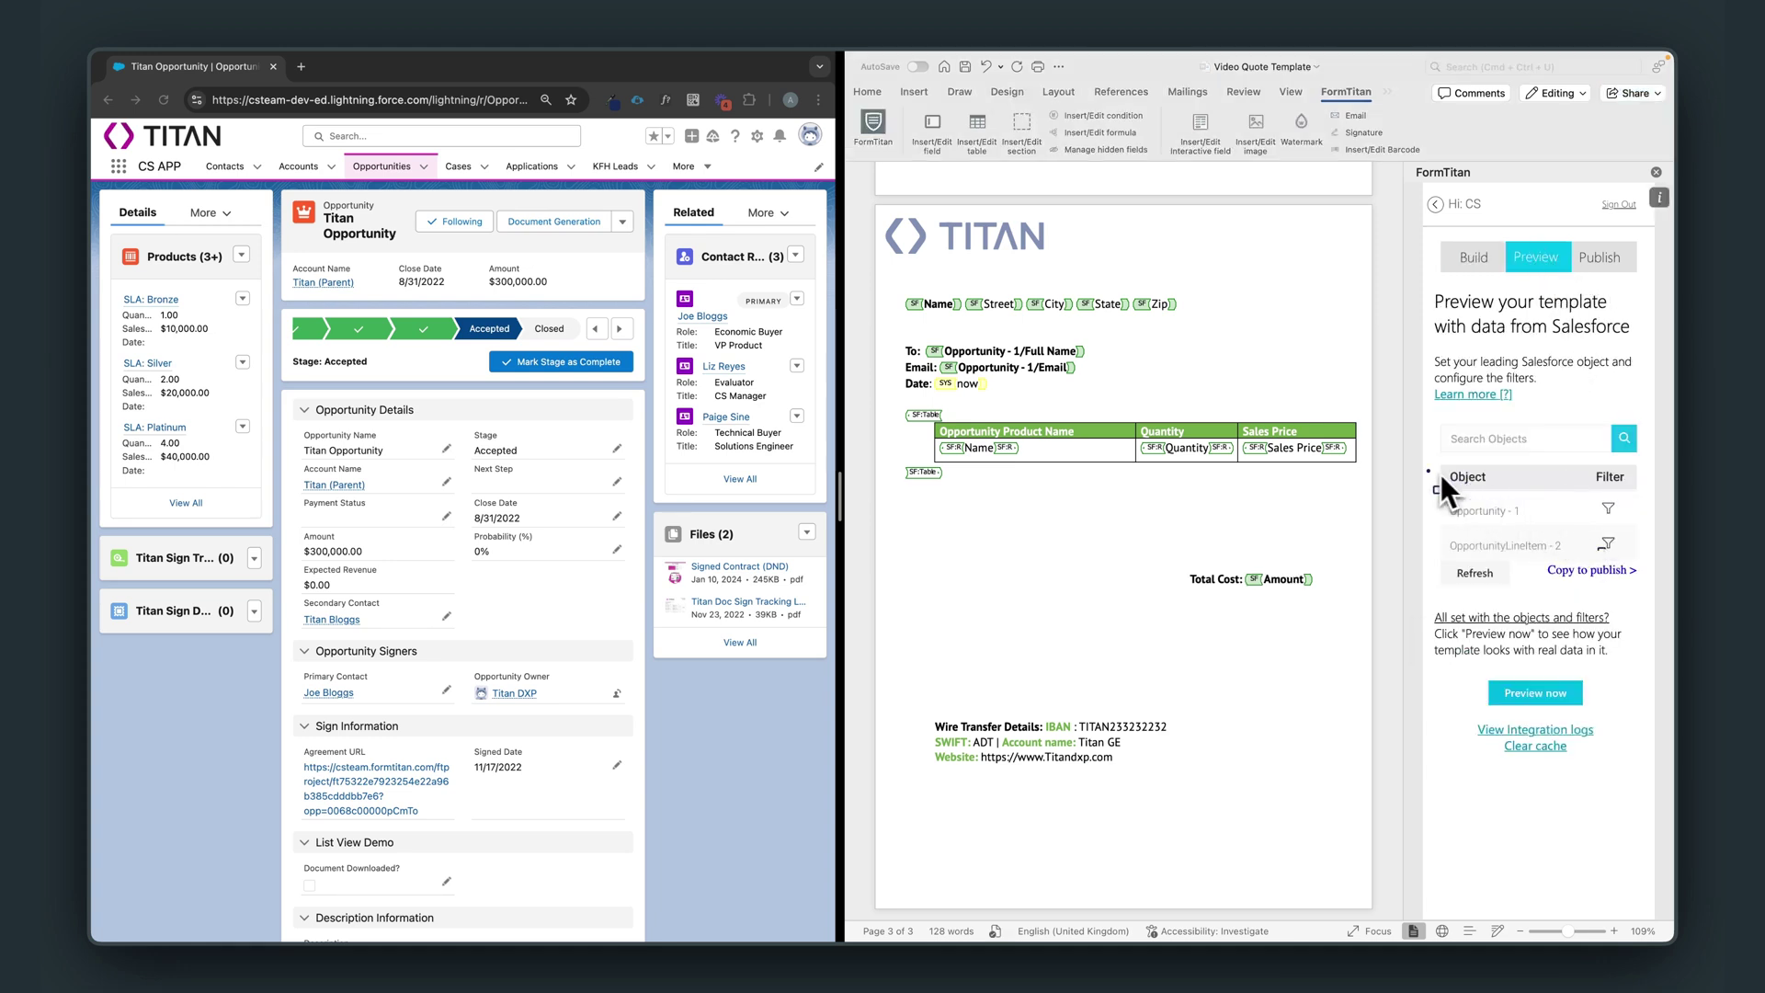
click(1608, 544)
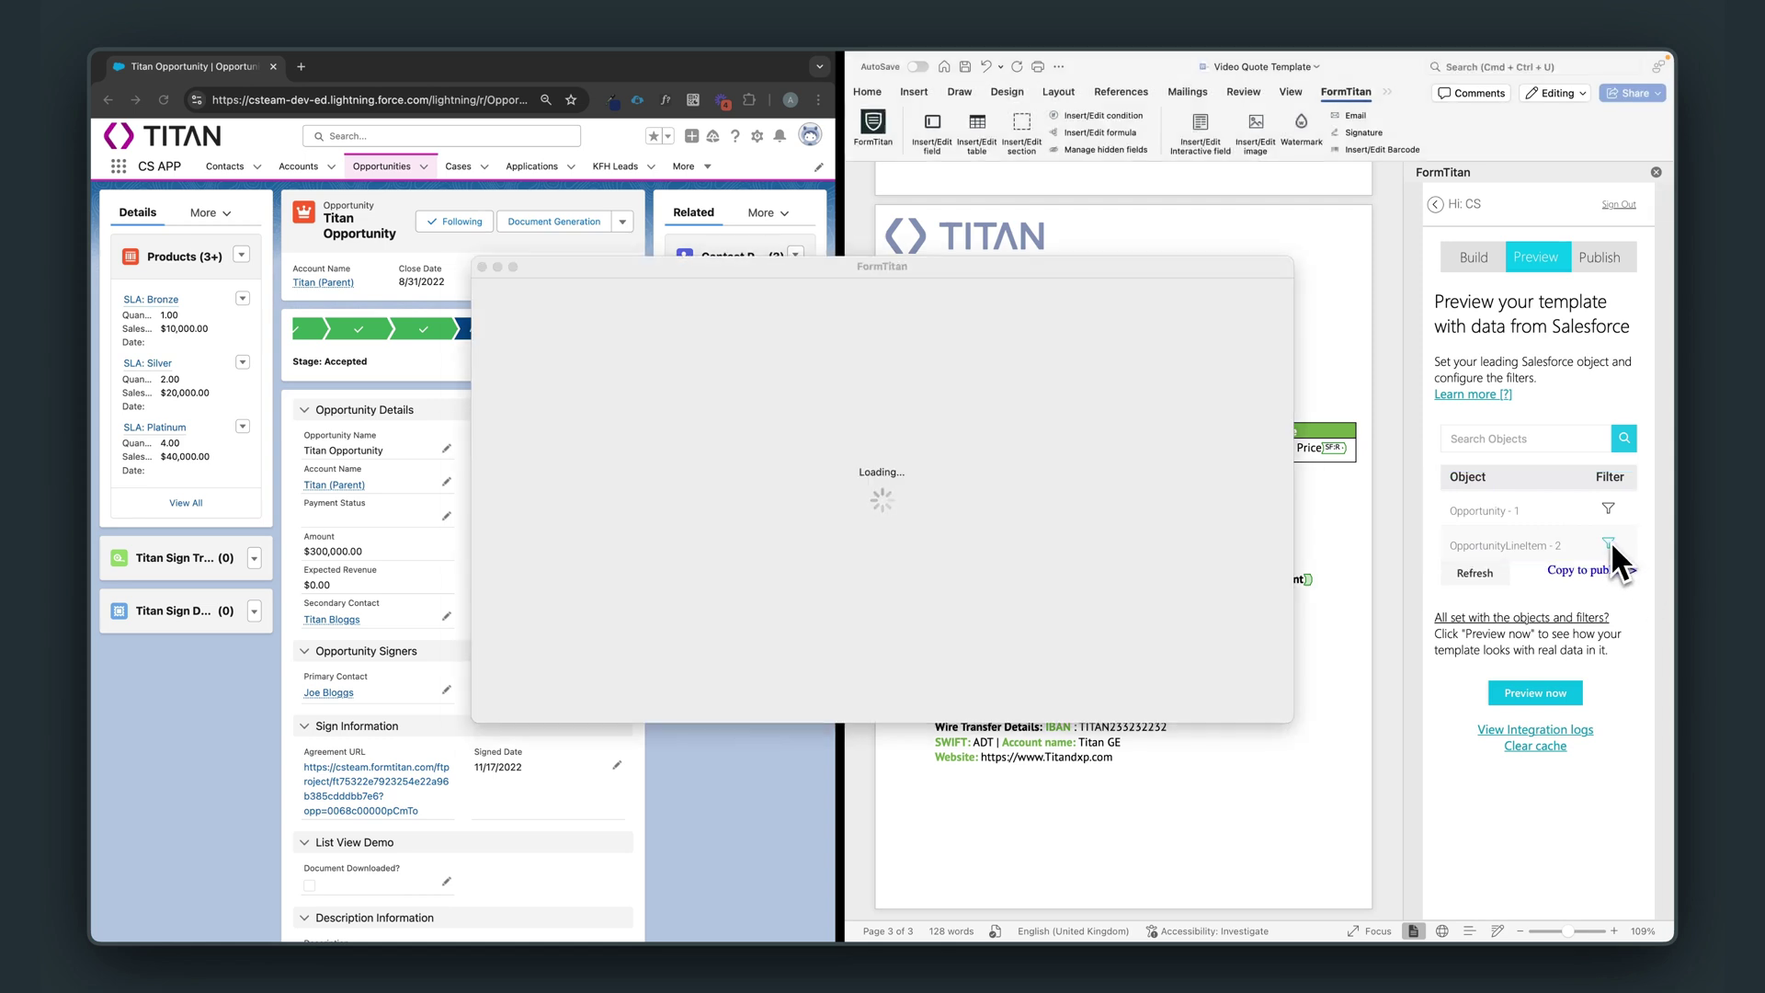
click(643, 368)
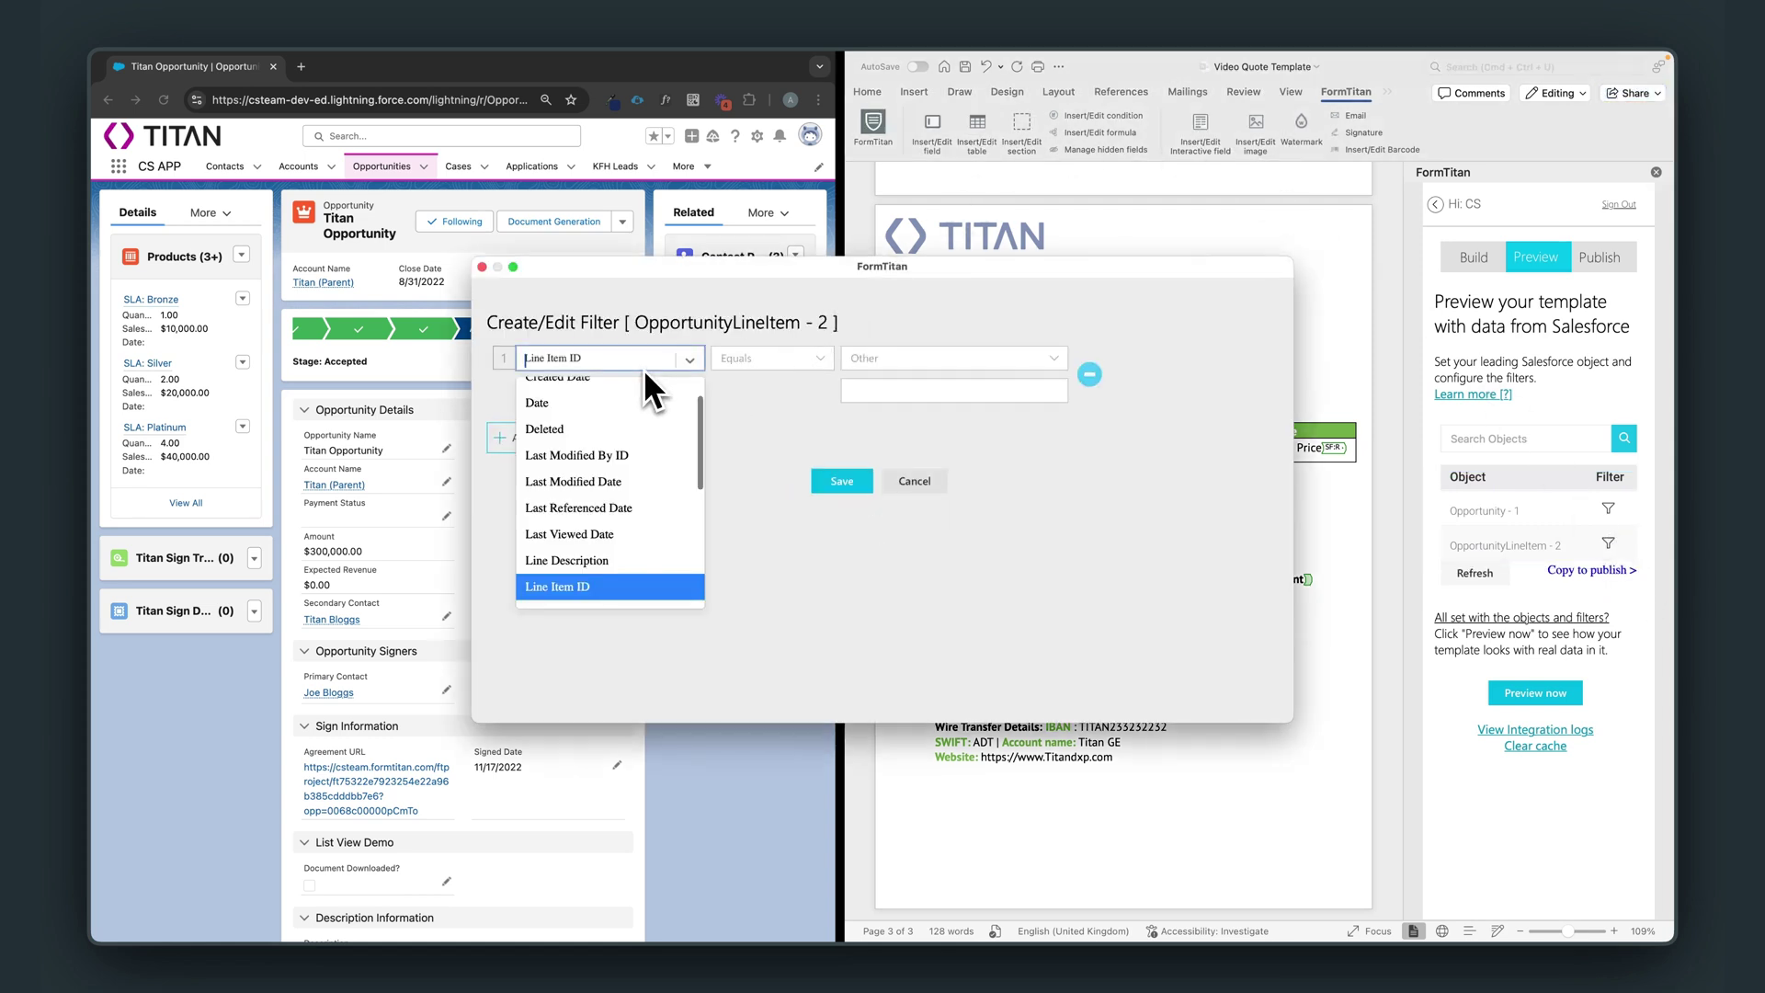
text(opp)
click(634, 386)
click(914, 359)
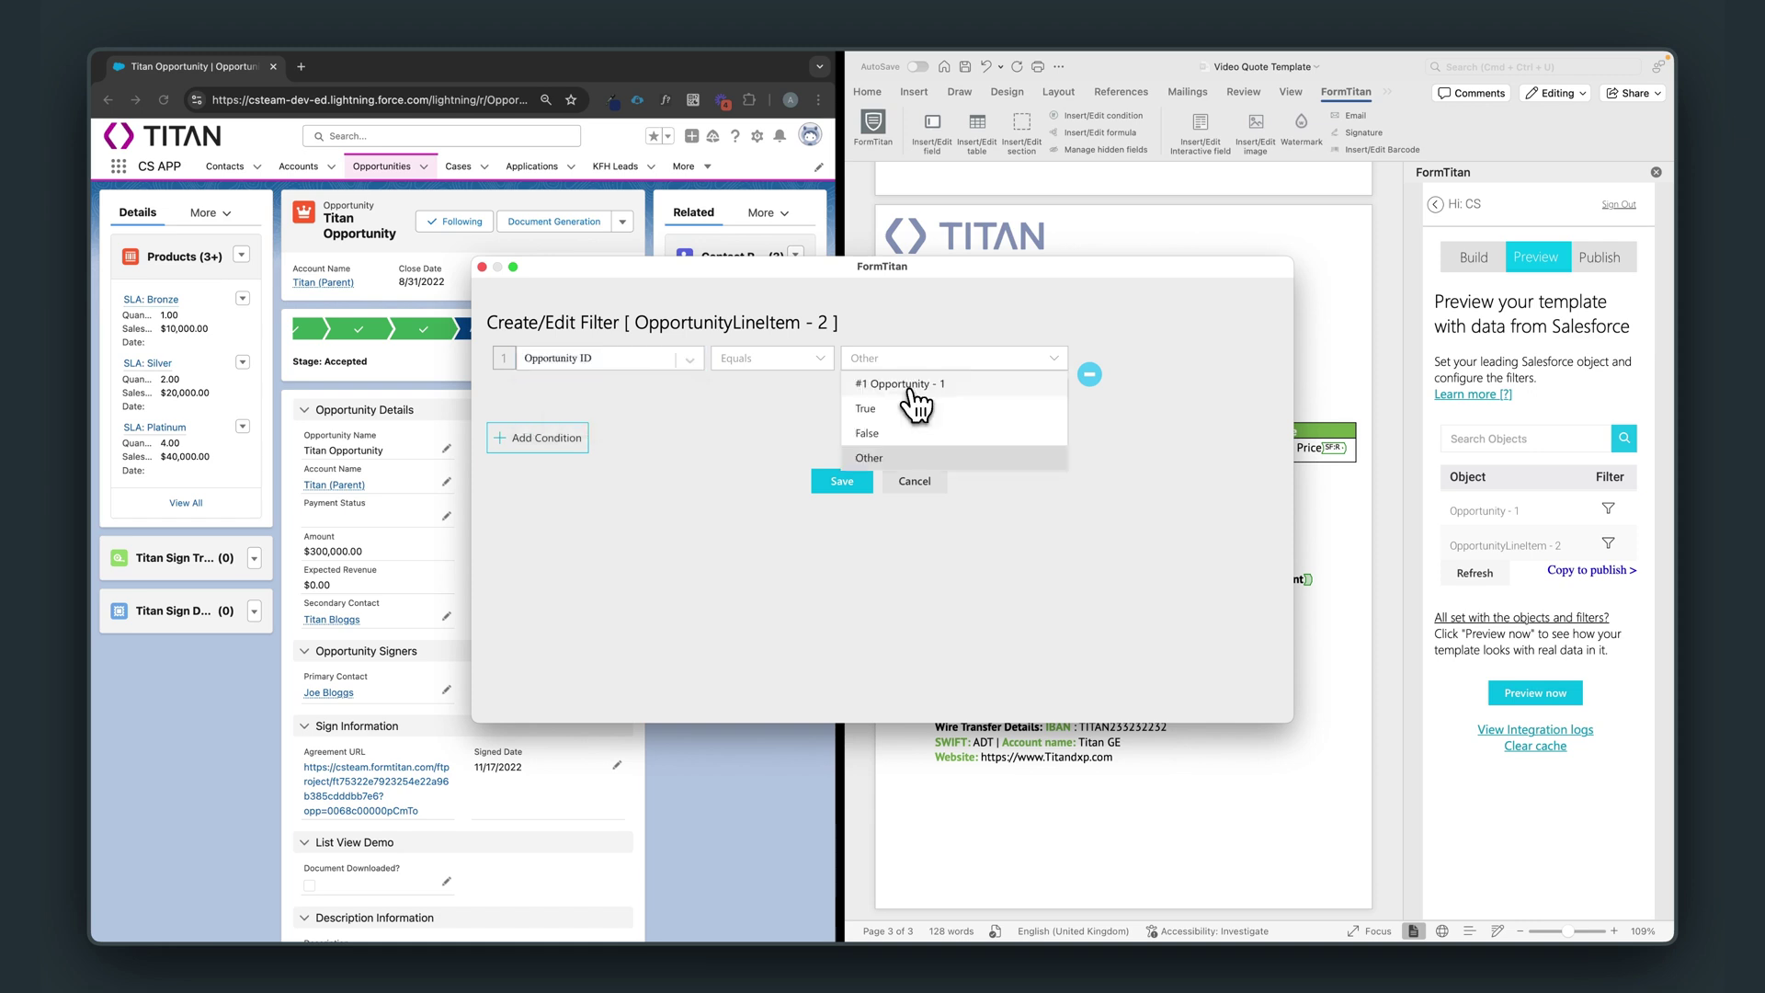
click(910, 386)
click(908, 386)
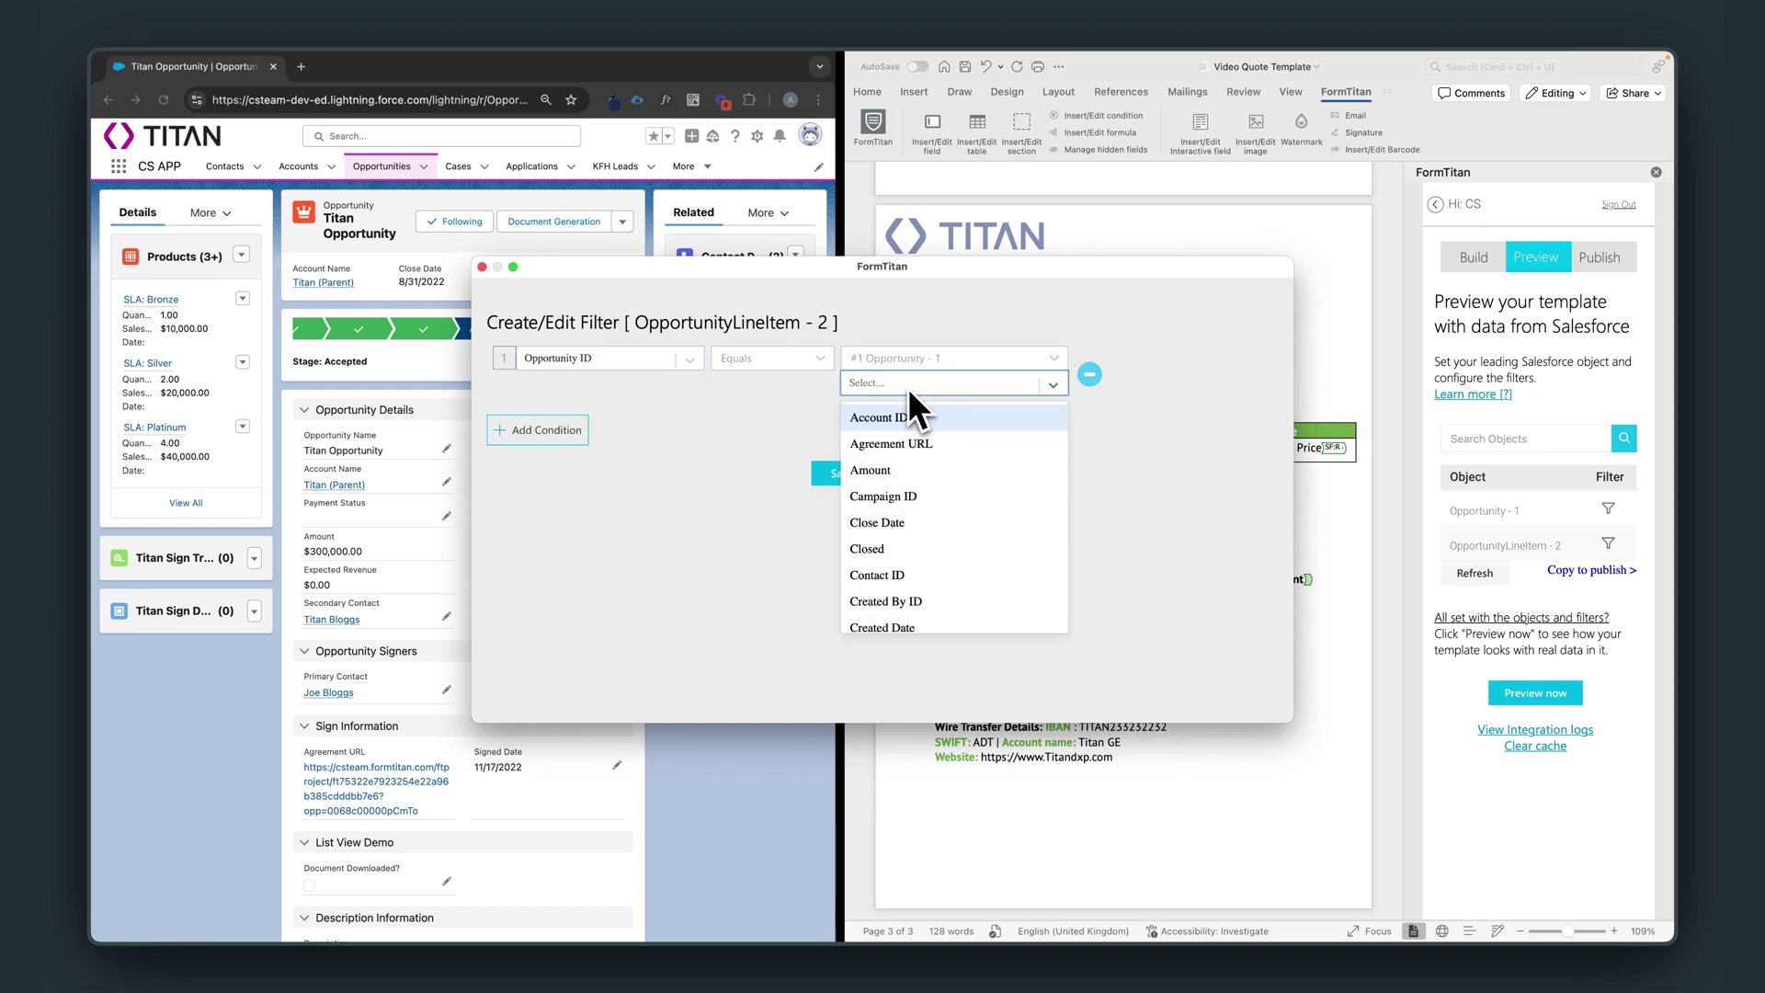
text(opp)
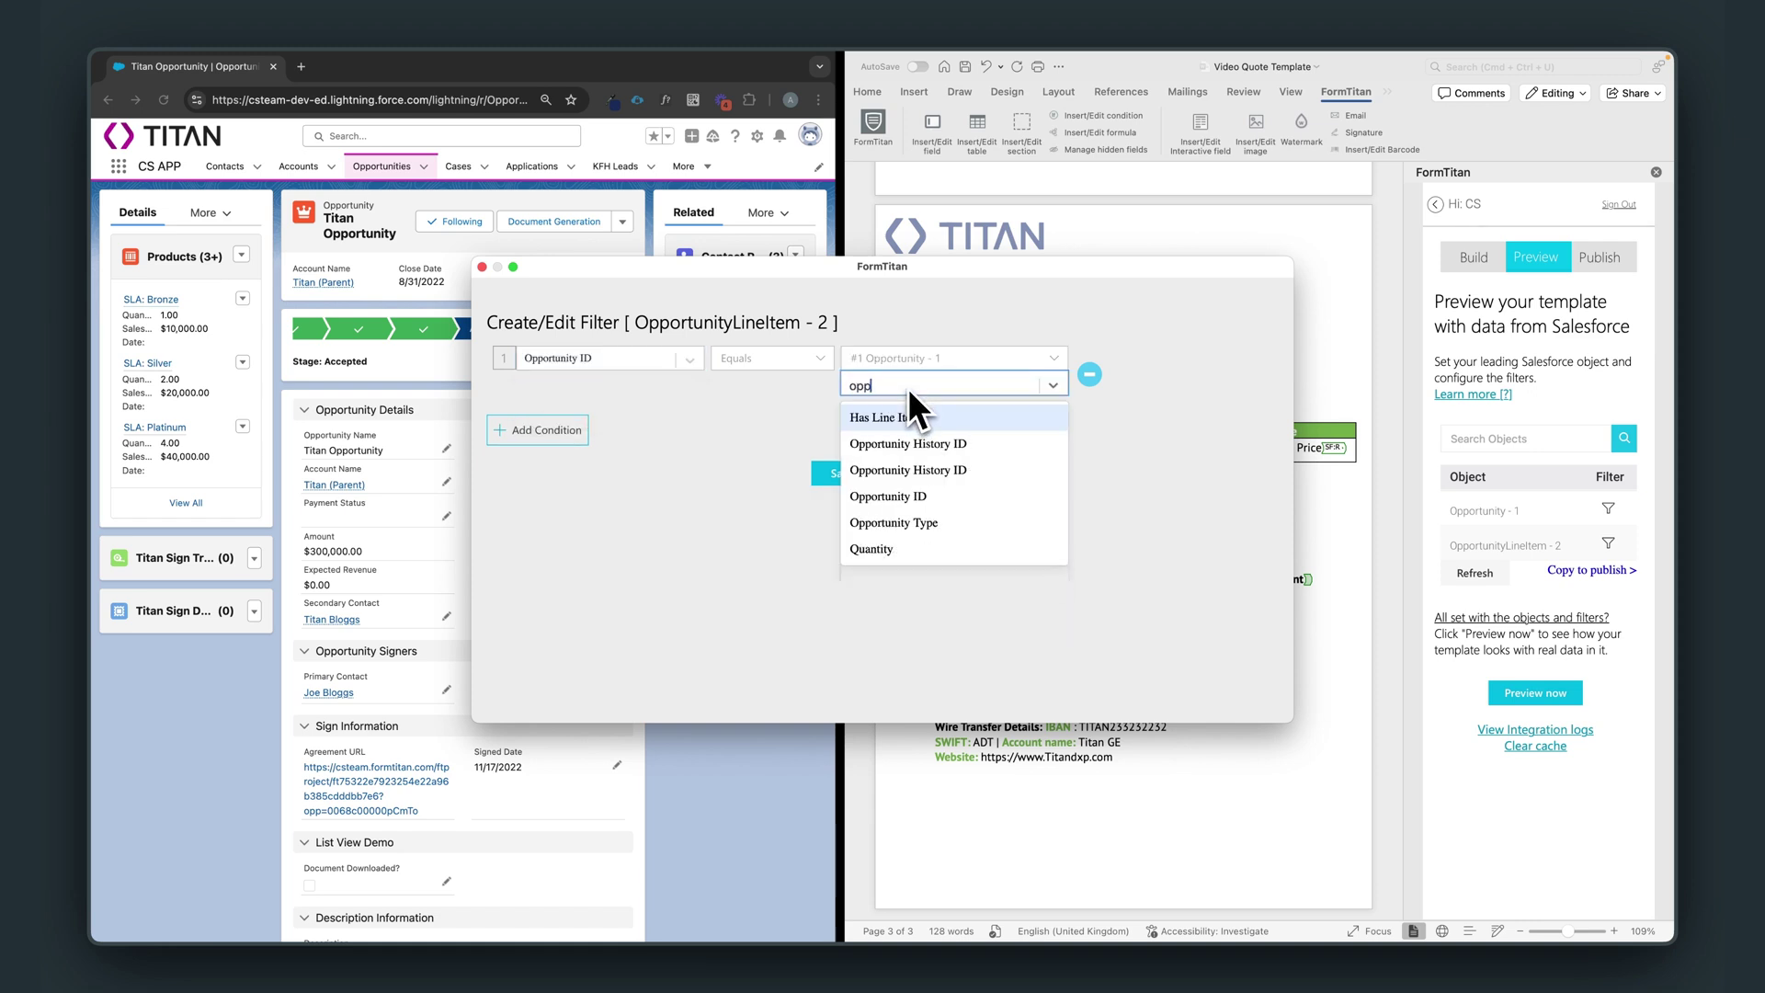
click(915, 499)
click(842, 474)
click(838, 607)
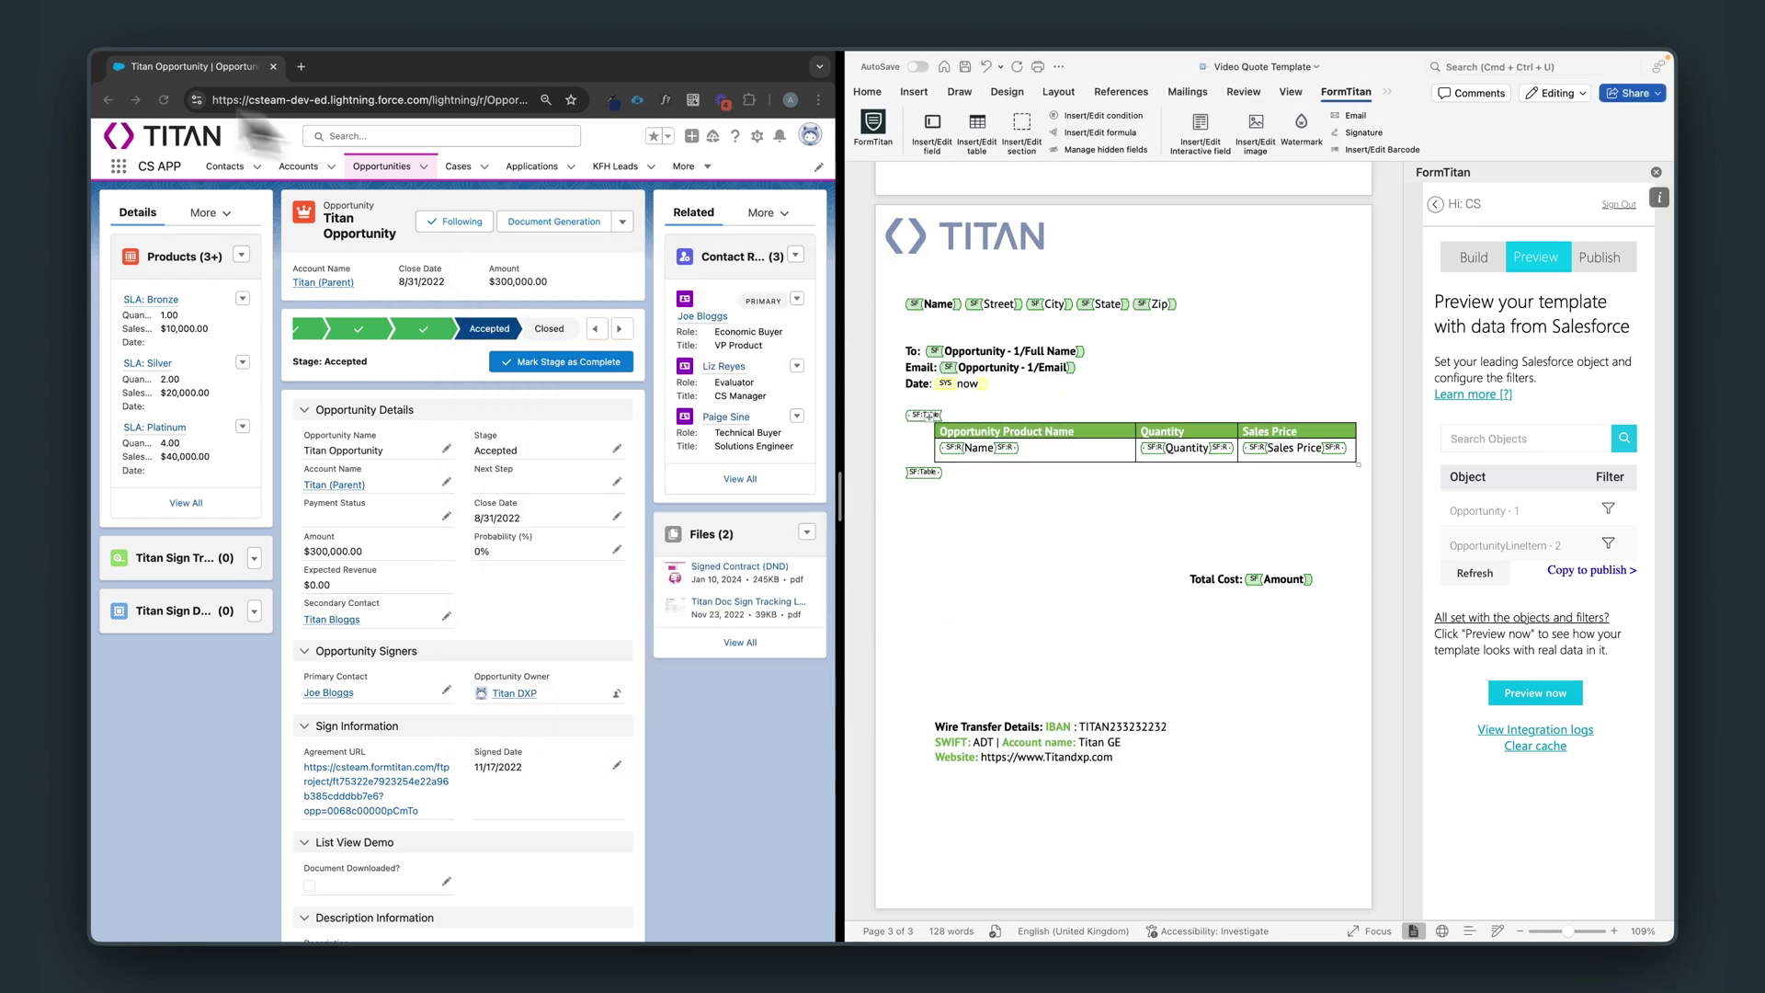
- Filter Opportunity-1 by the Titan Opportunity record ID from the Chrome URL, then preview
click(492, 99)
double_click(492, 99)
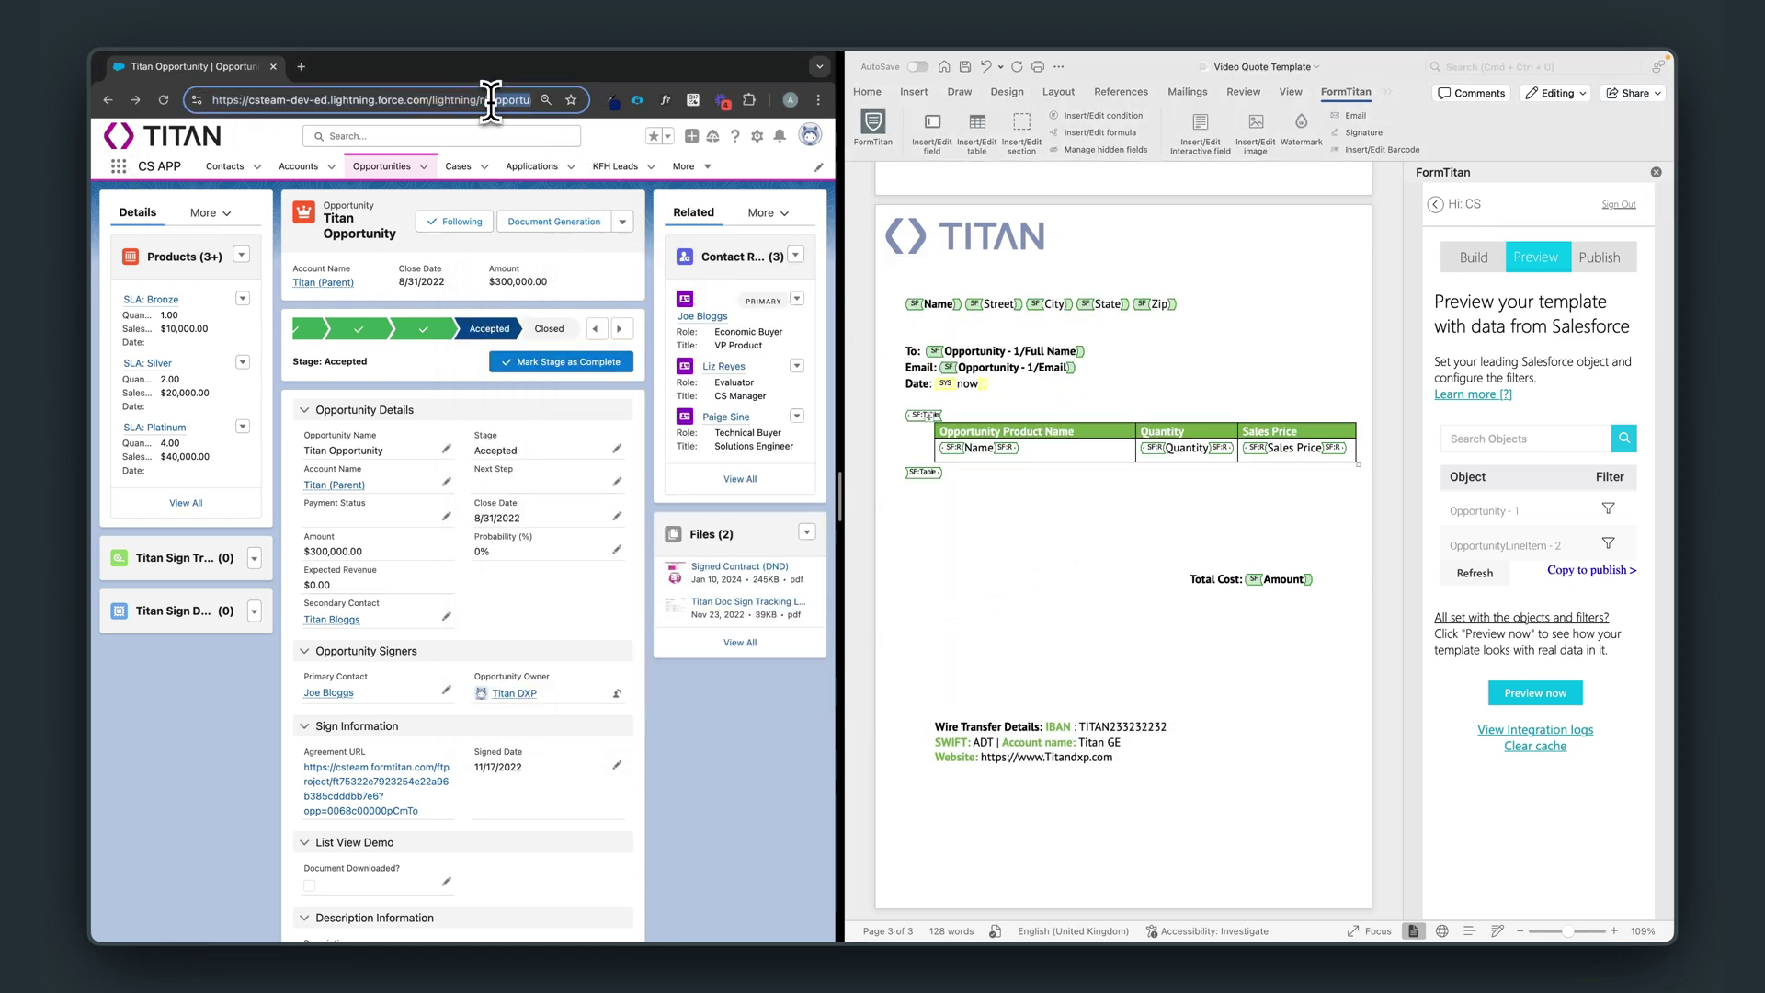
mouse_move(492, 99)
mouse_down()
mouse_move(625, 111)
mouse_move(472, 99)
mouse_up()
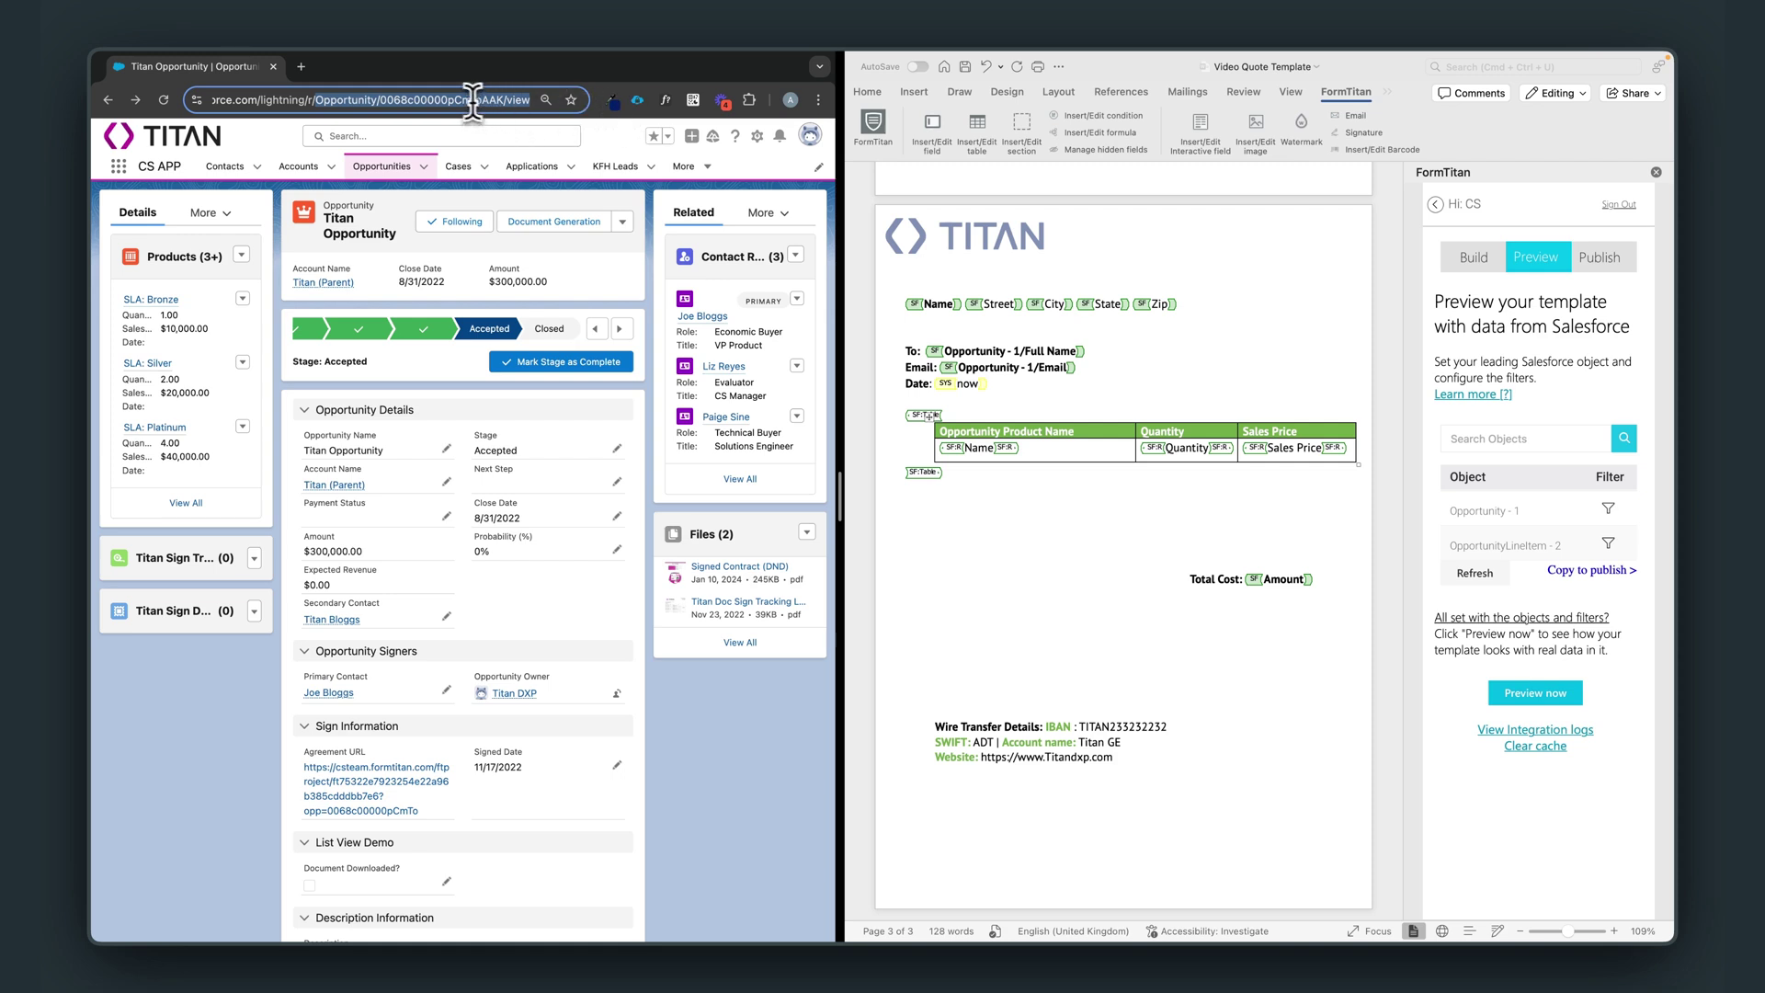
double_click(472, 100)
key(super+c)
click(1608, 508)
click(896, 394)
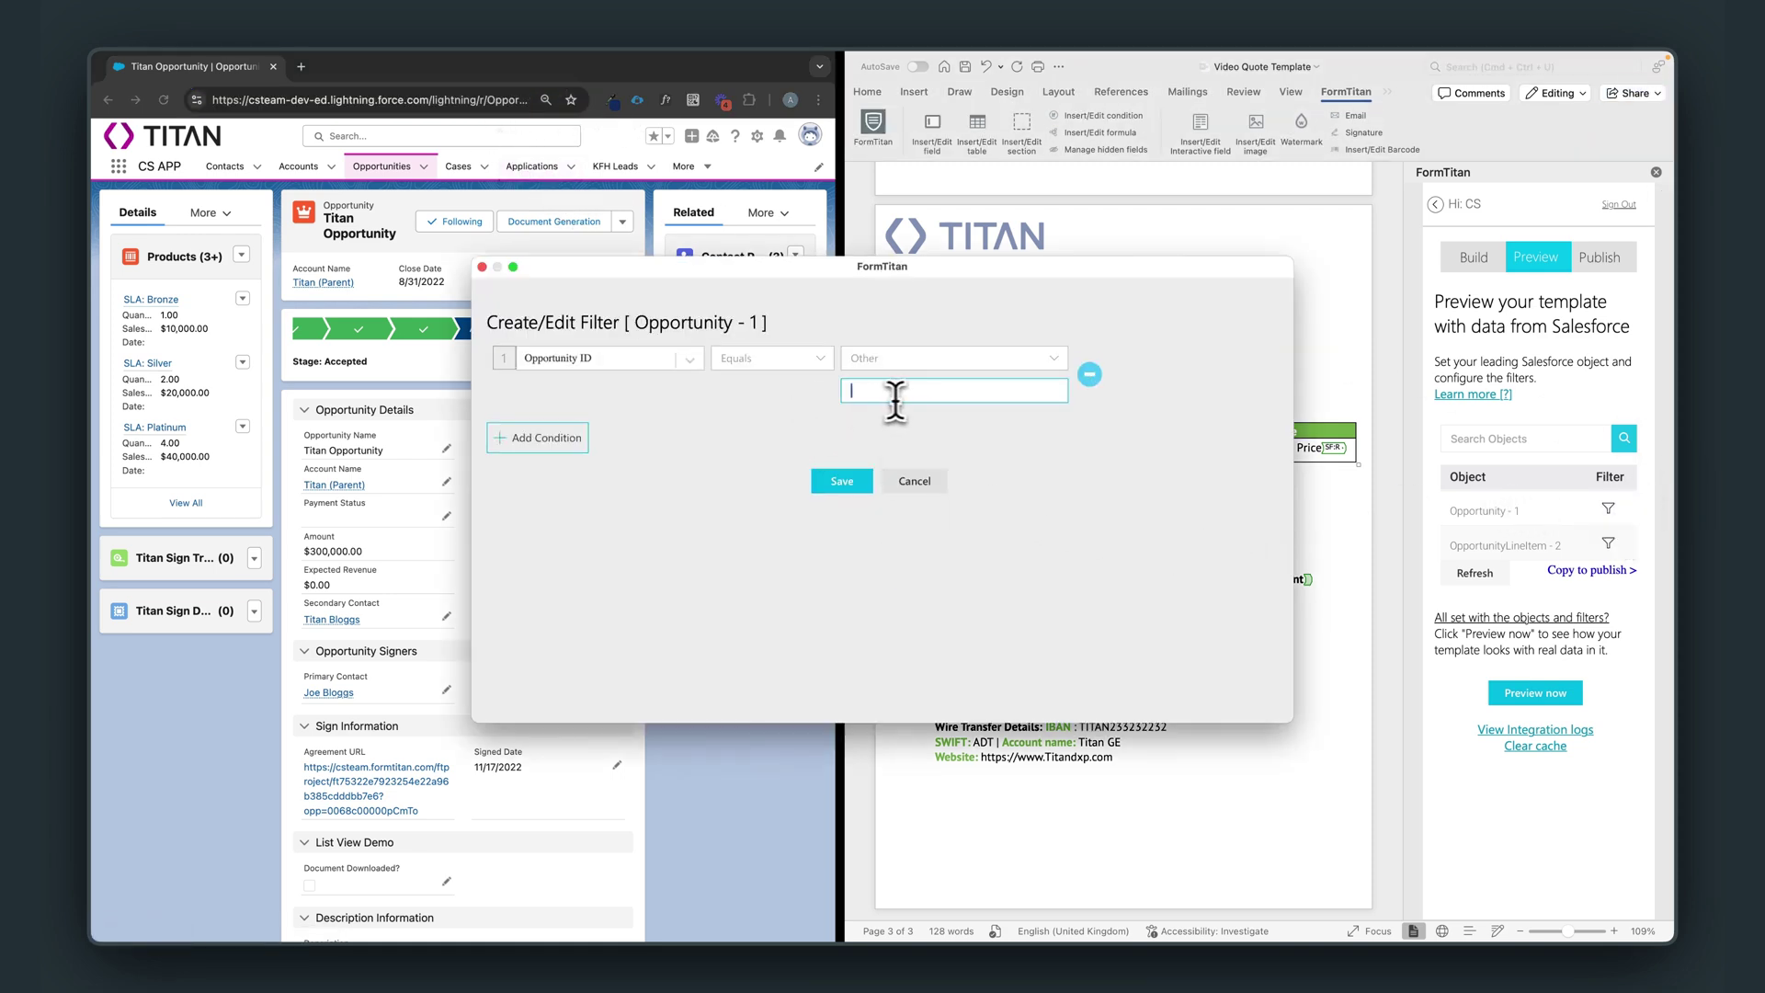
key(super+v)
click(842, 481)
click(884, 593)
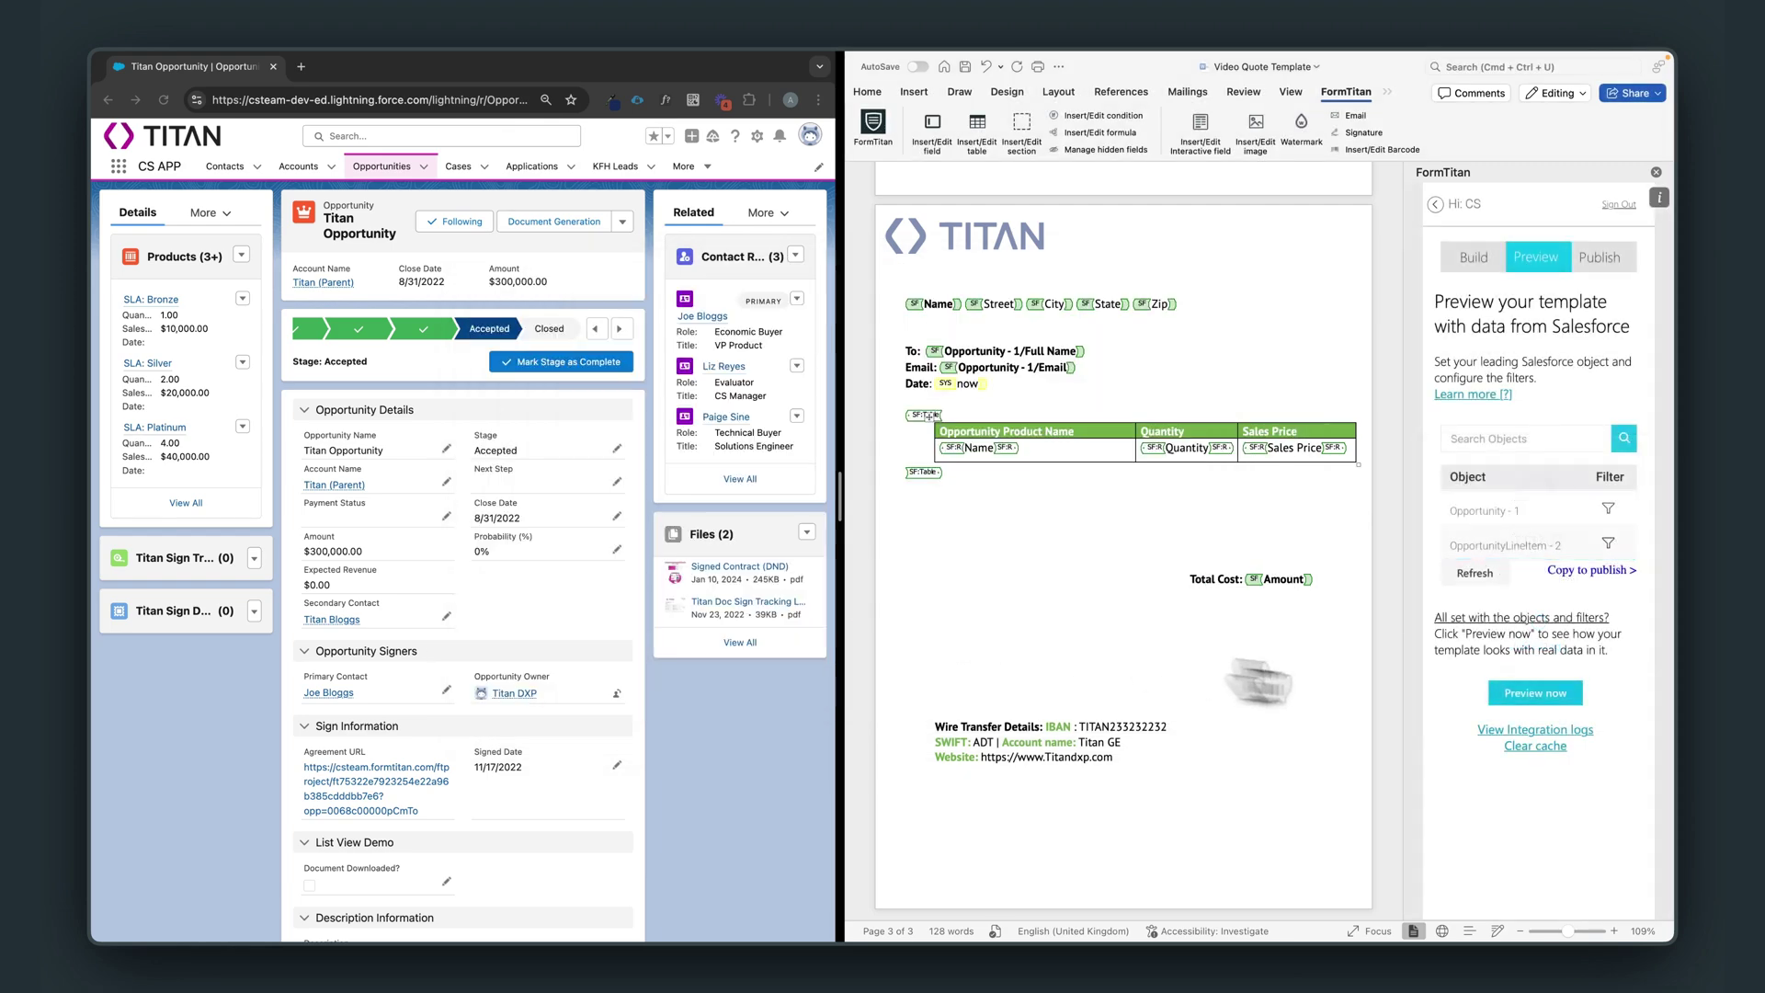
click(1533, 694)
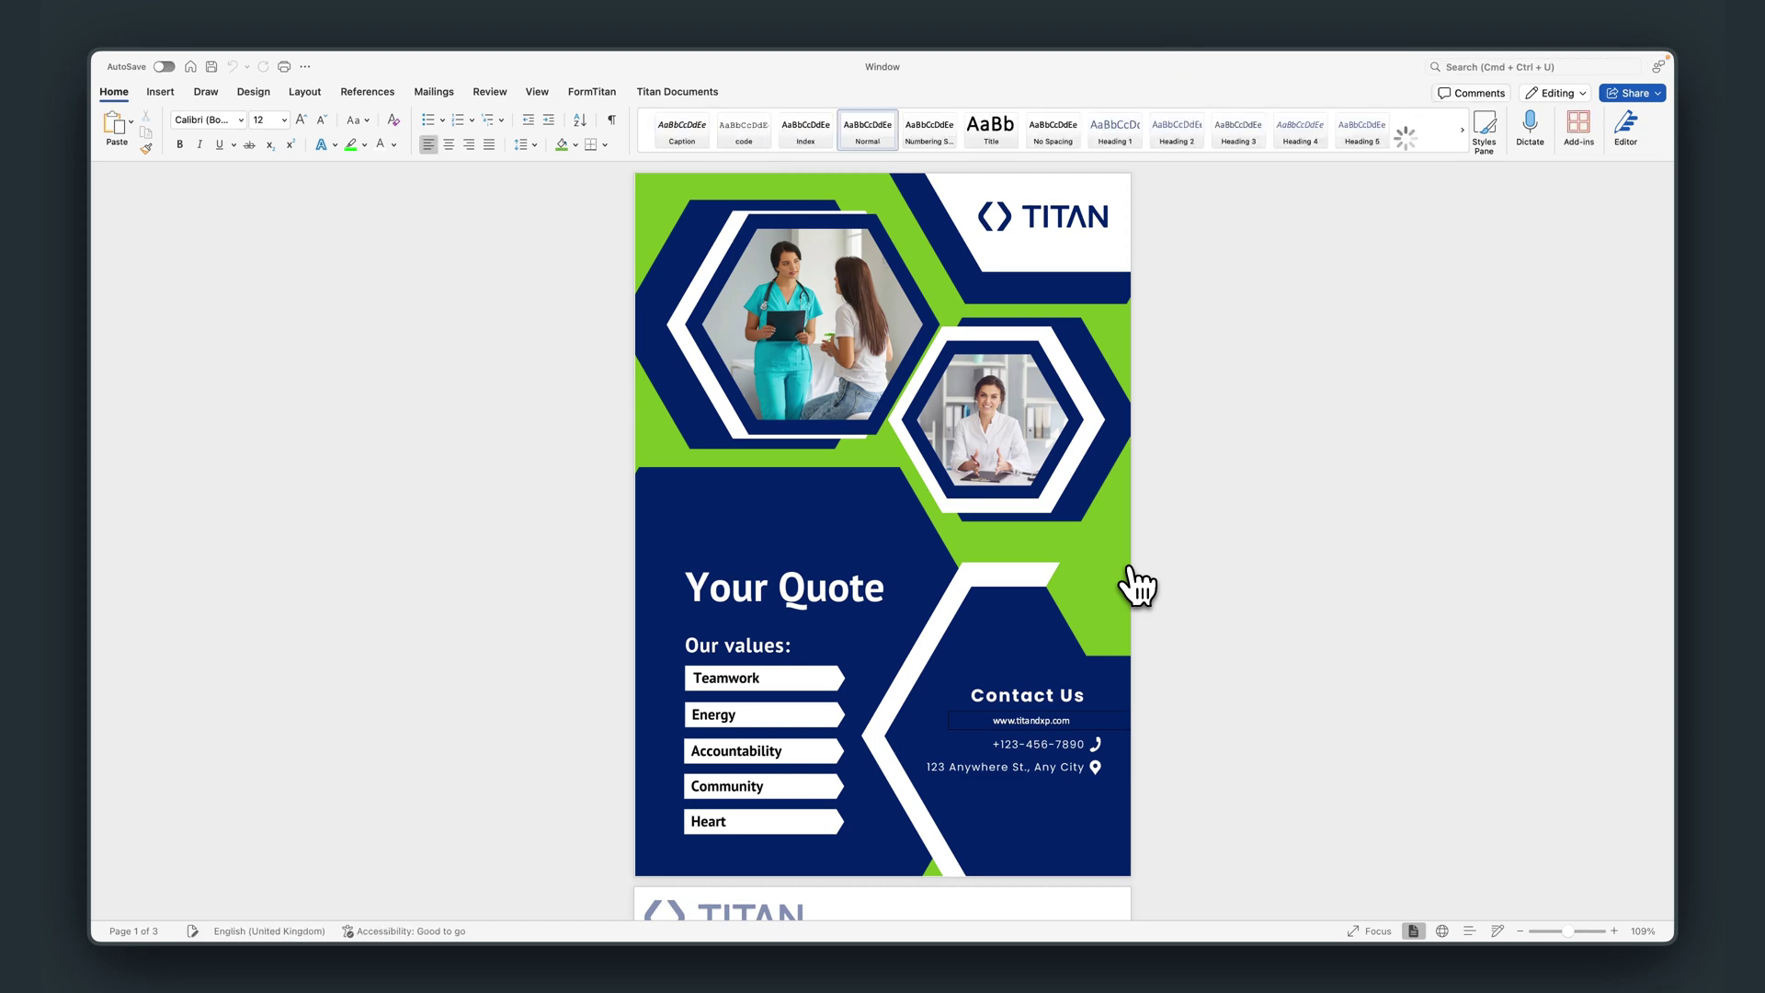
- Review the filled quote's four SLA line items totalling $300,000.00, then close the preview
scroll(818, 572, down, 5)
scroll(818, 572, down, 10)
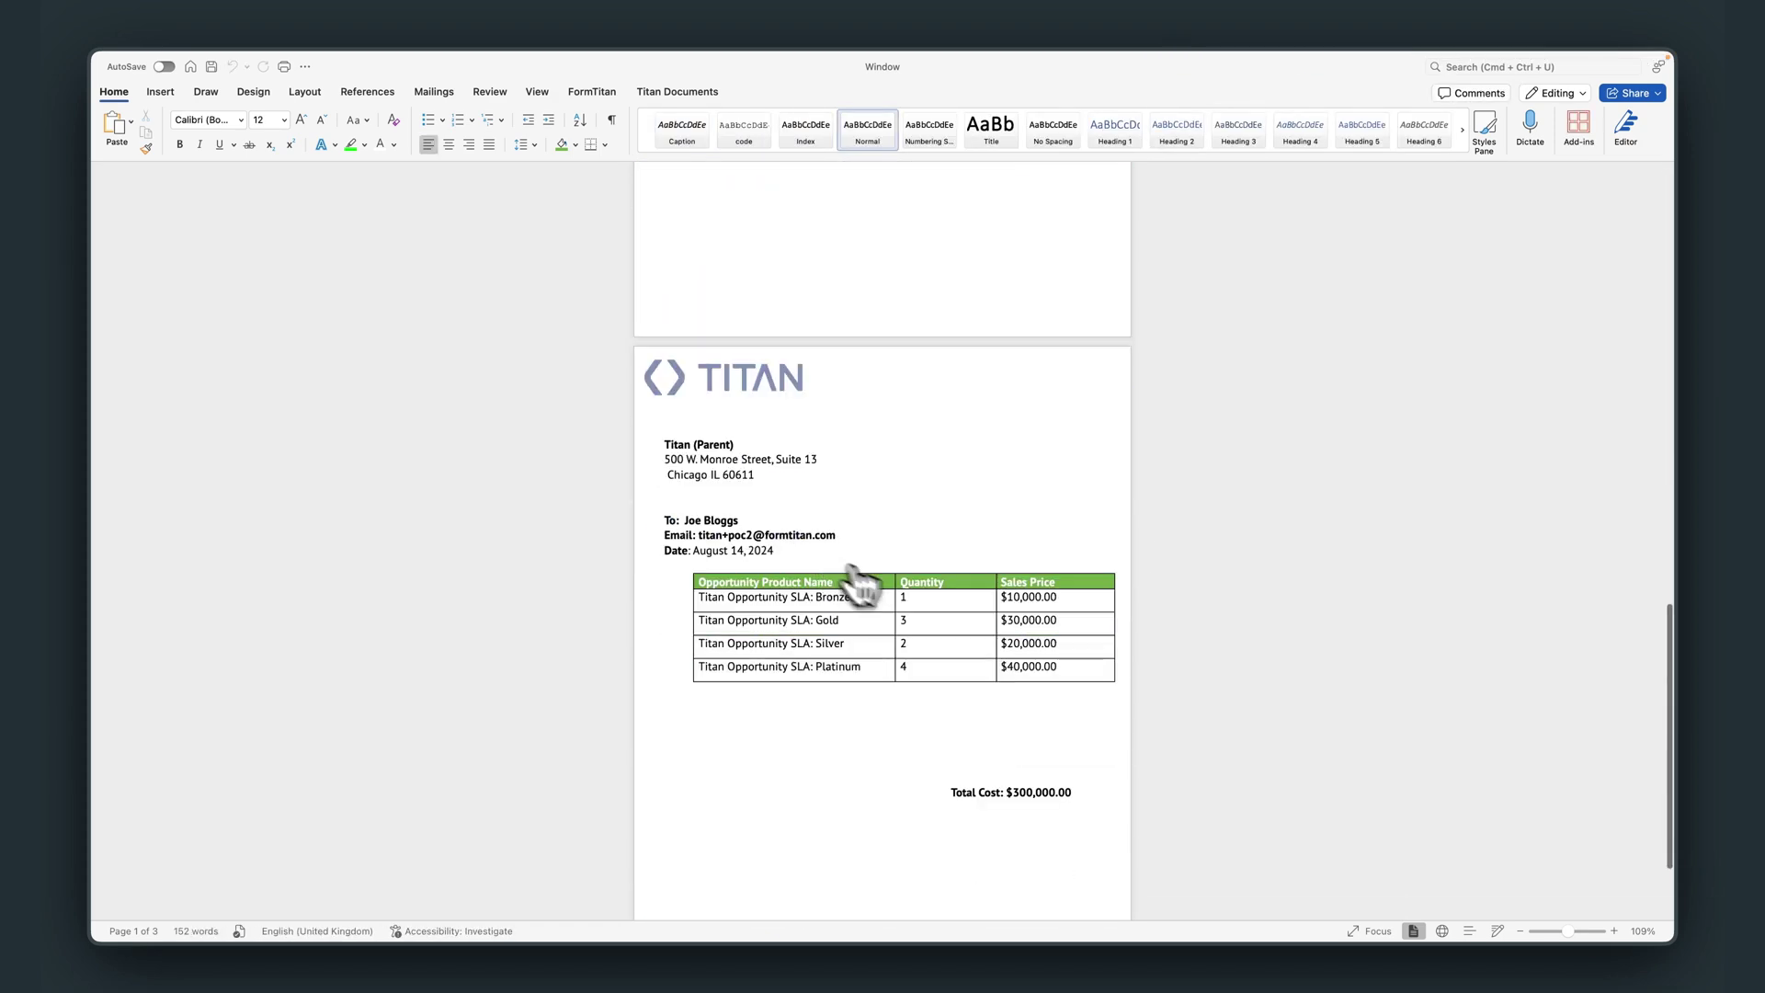
scroll(1117, 610, down, 3)
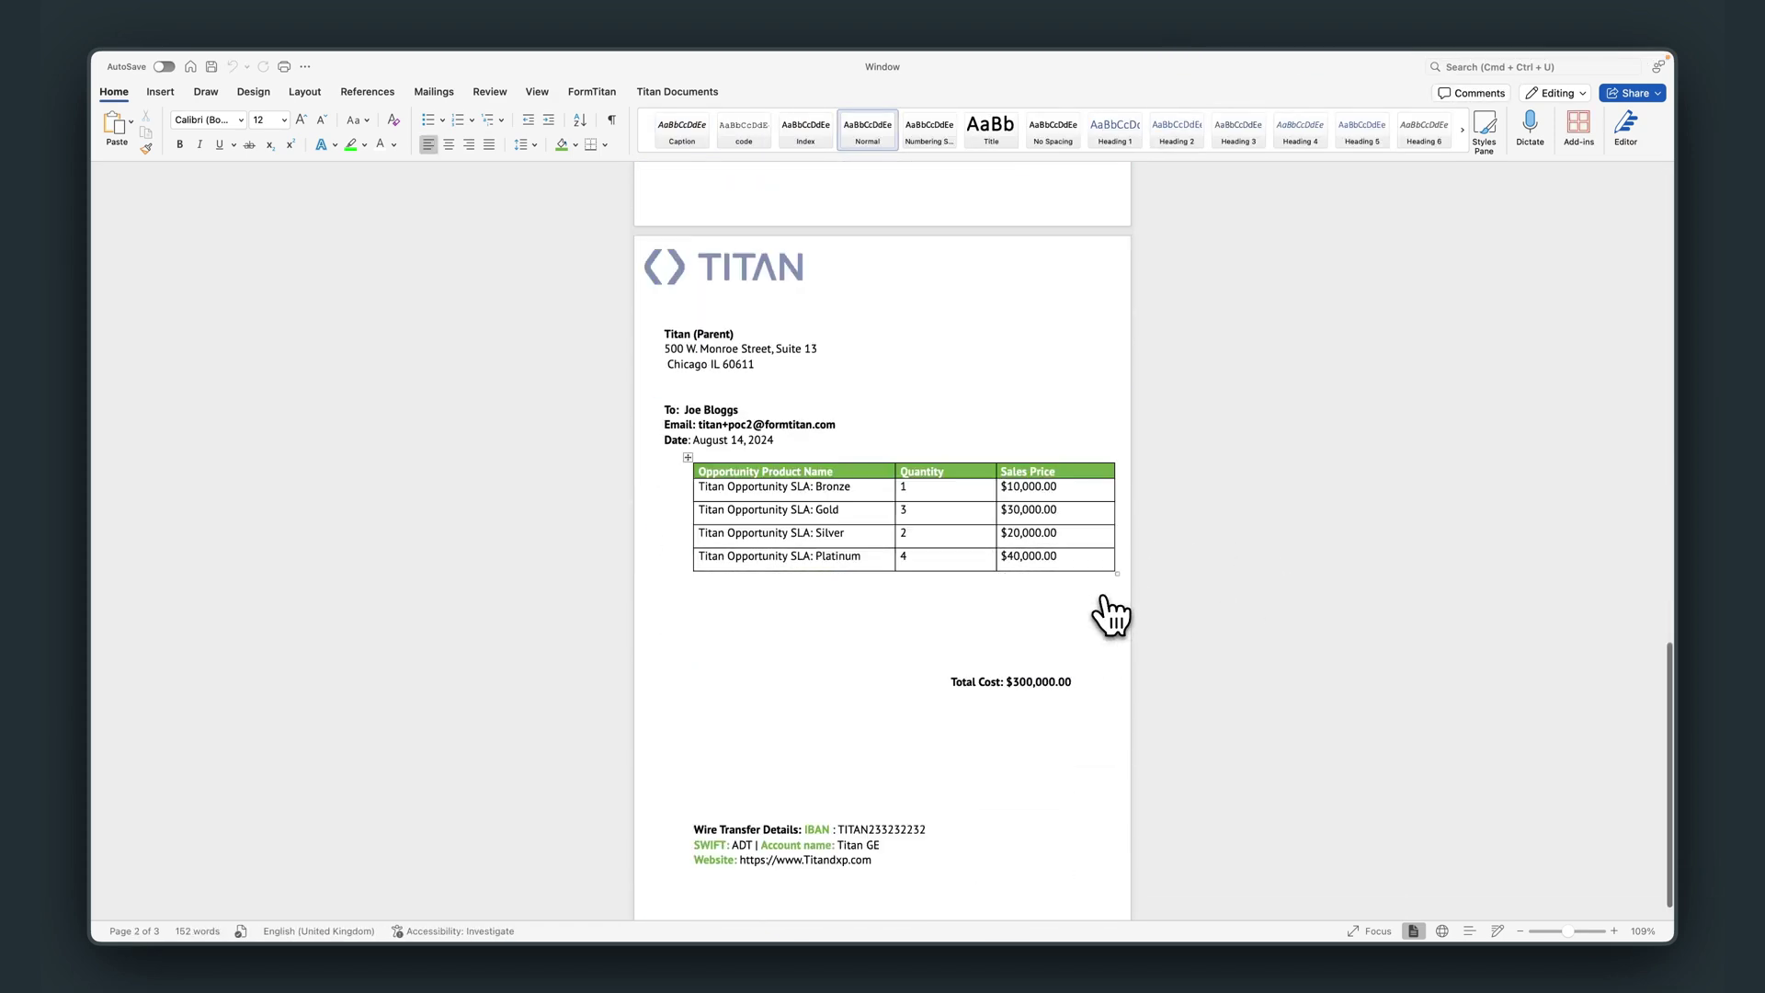
mouse_move(378, 81)
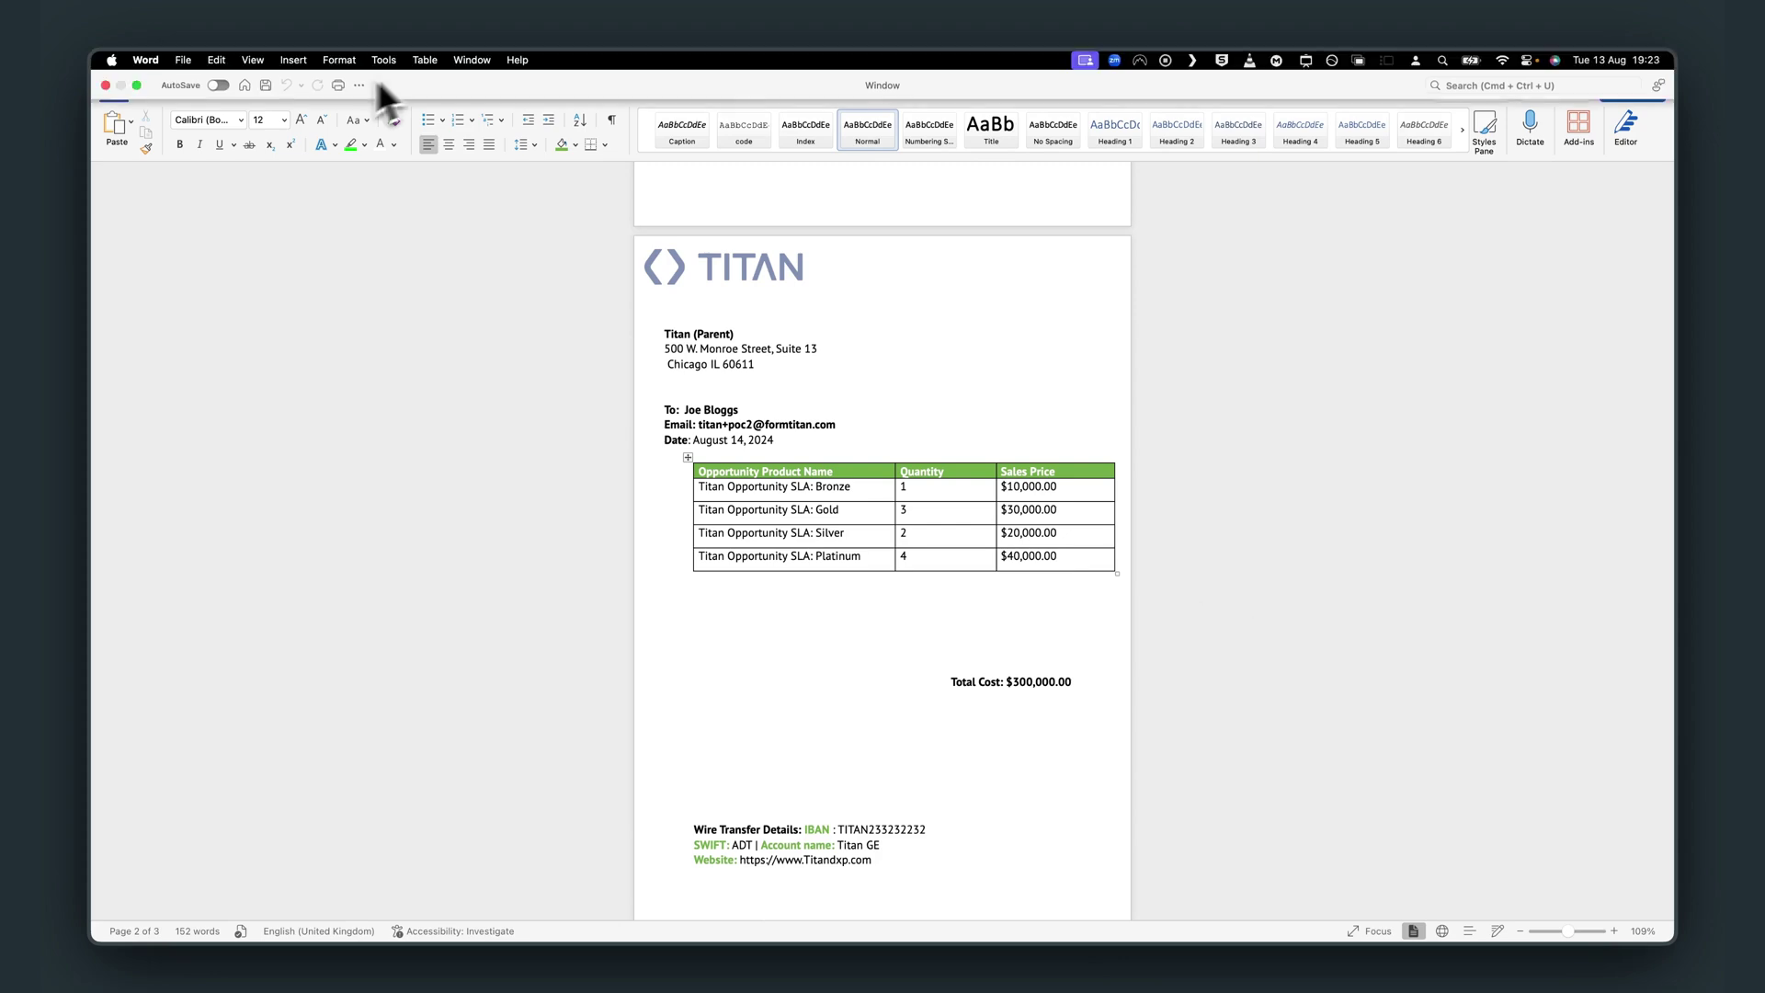
click(106, 85)
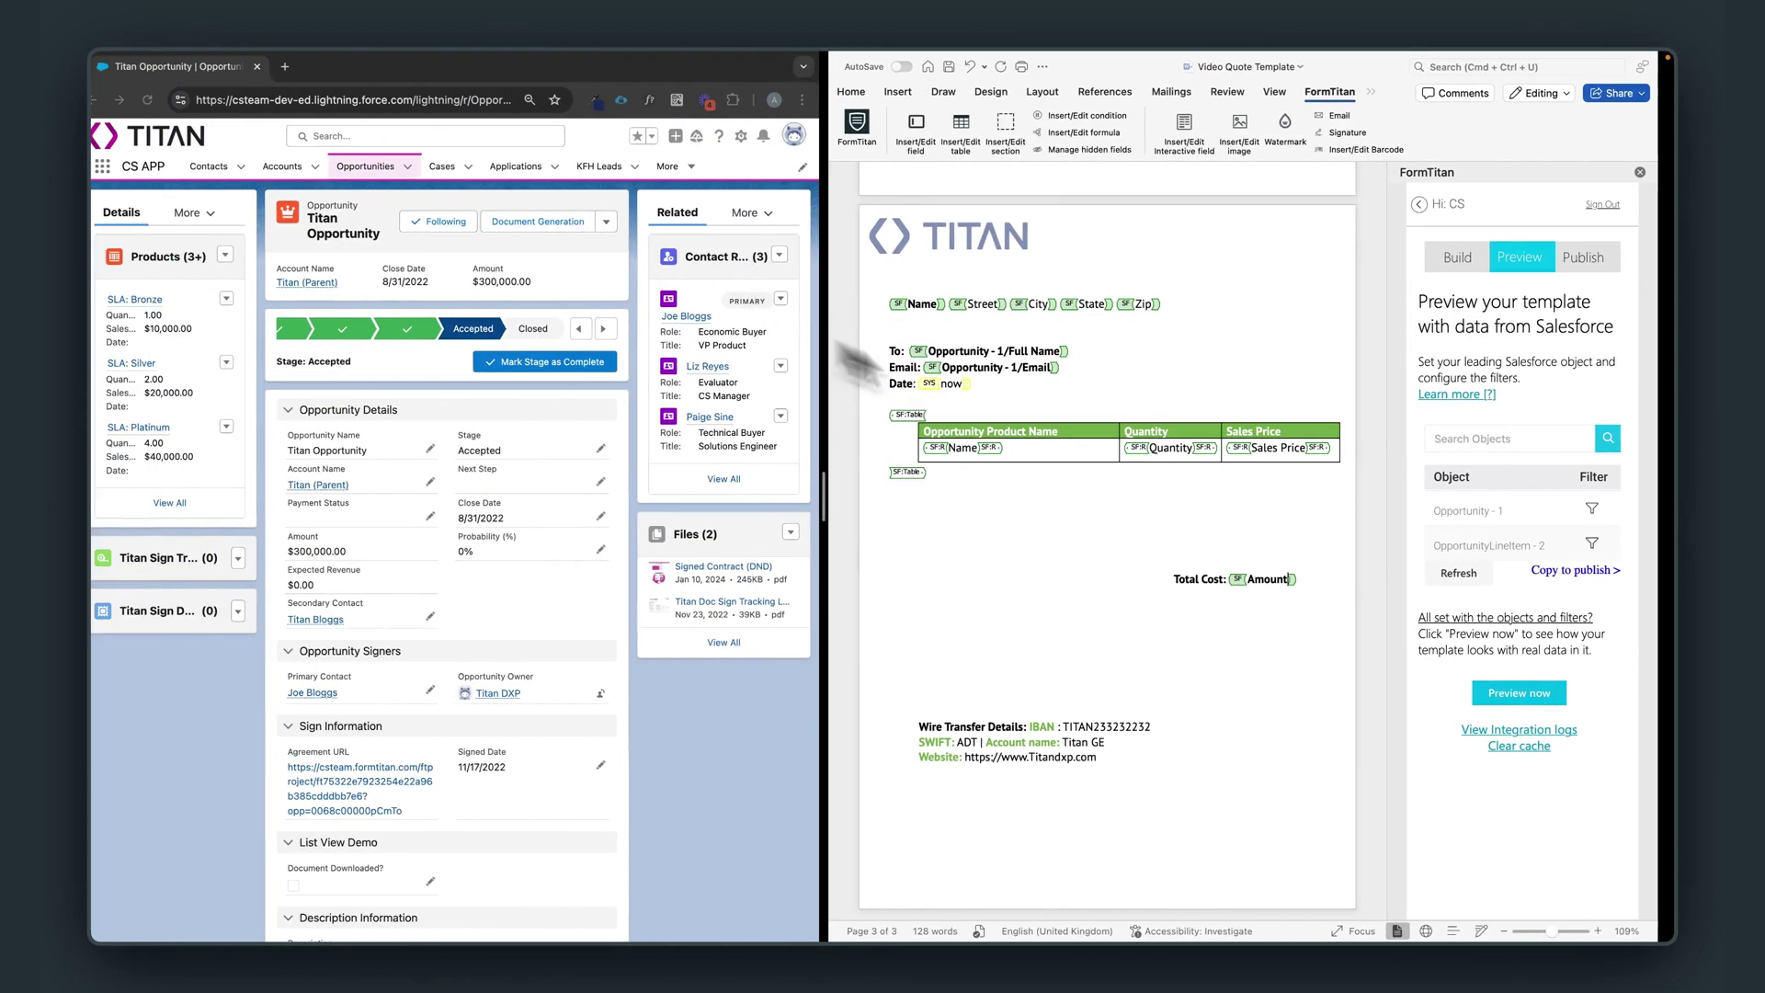
- Publish the quote template to a new FormTitan form
click(1610, 581)
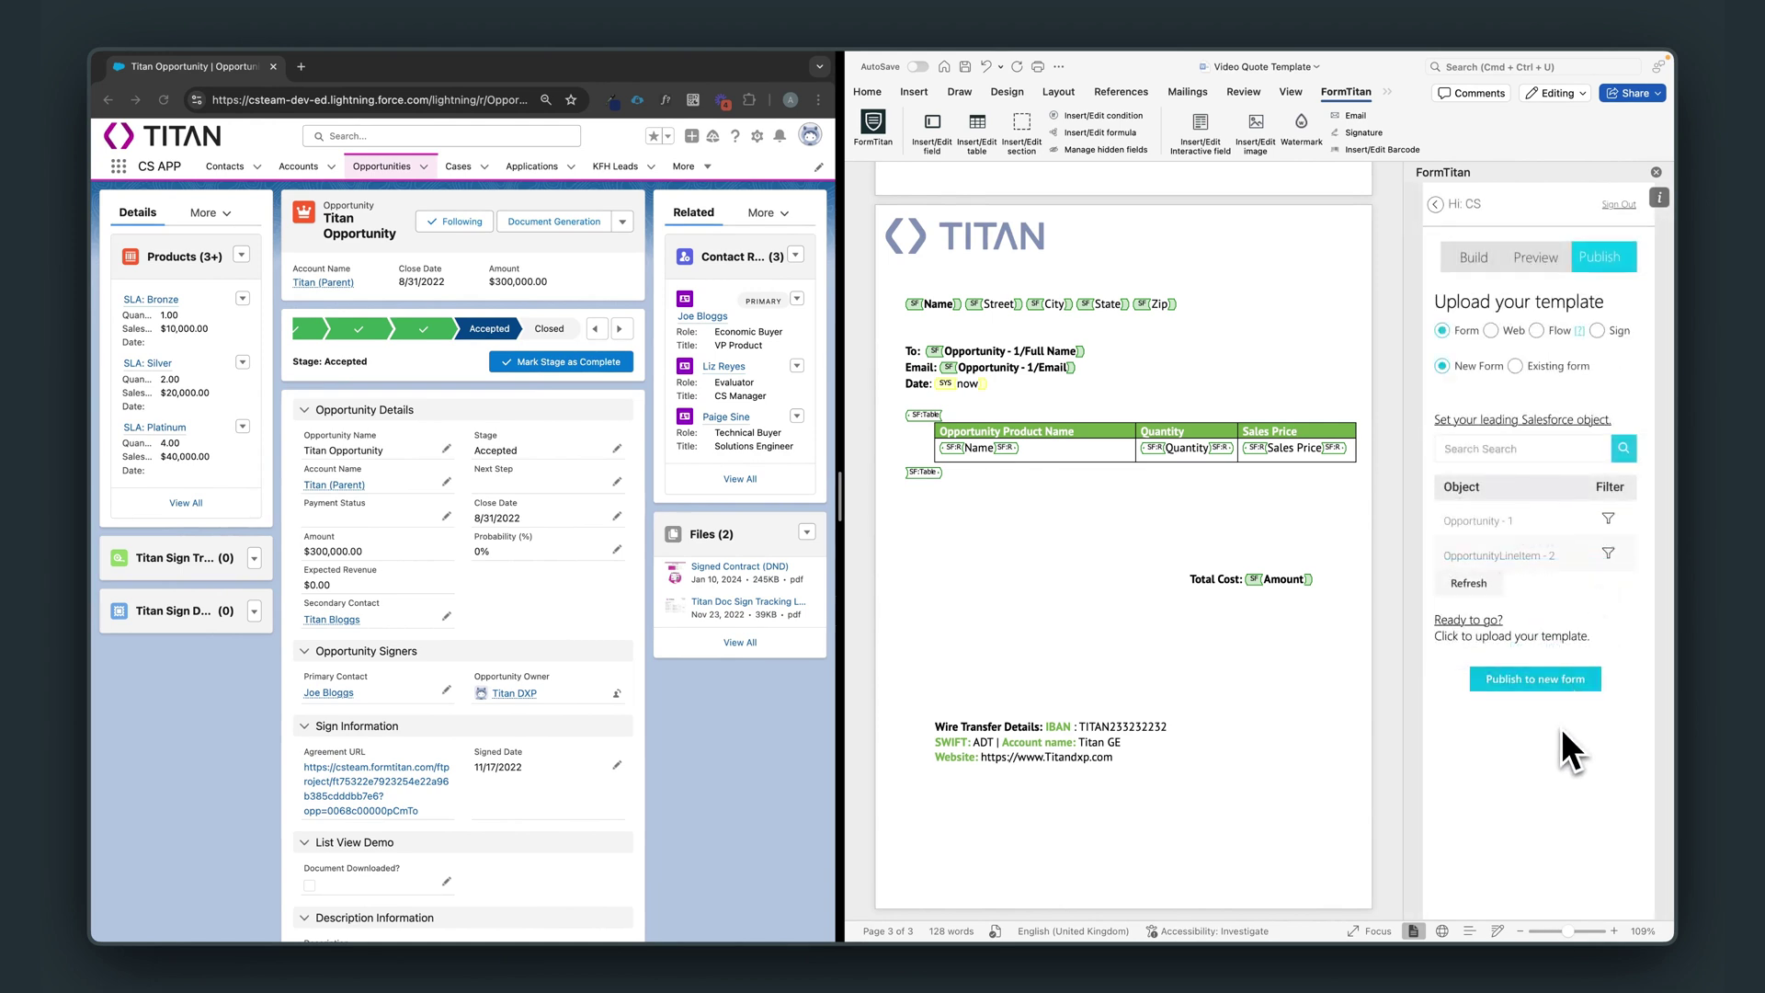
click(1473, 678)
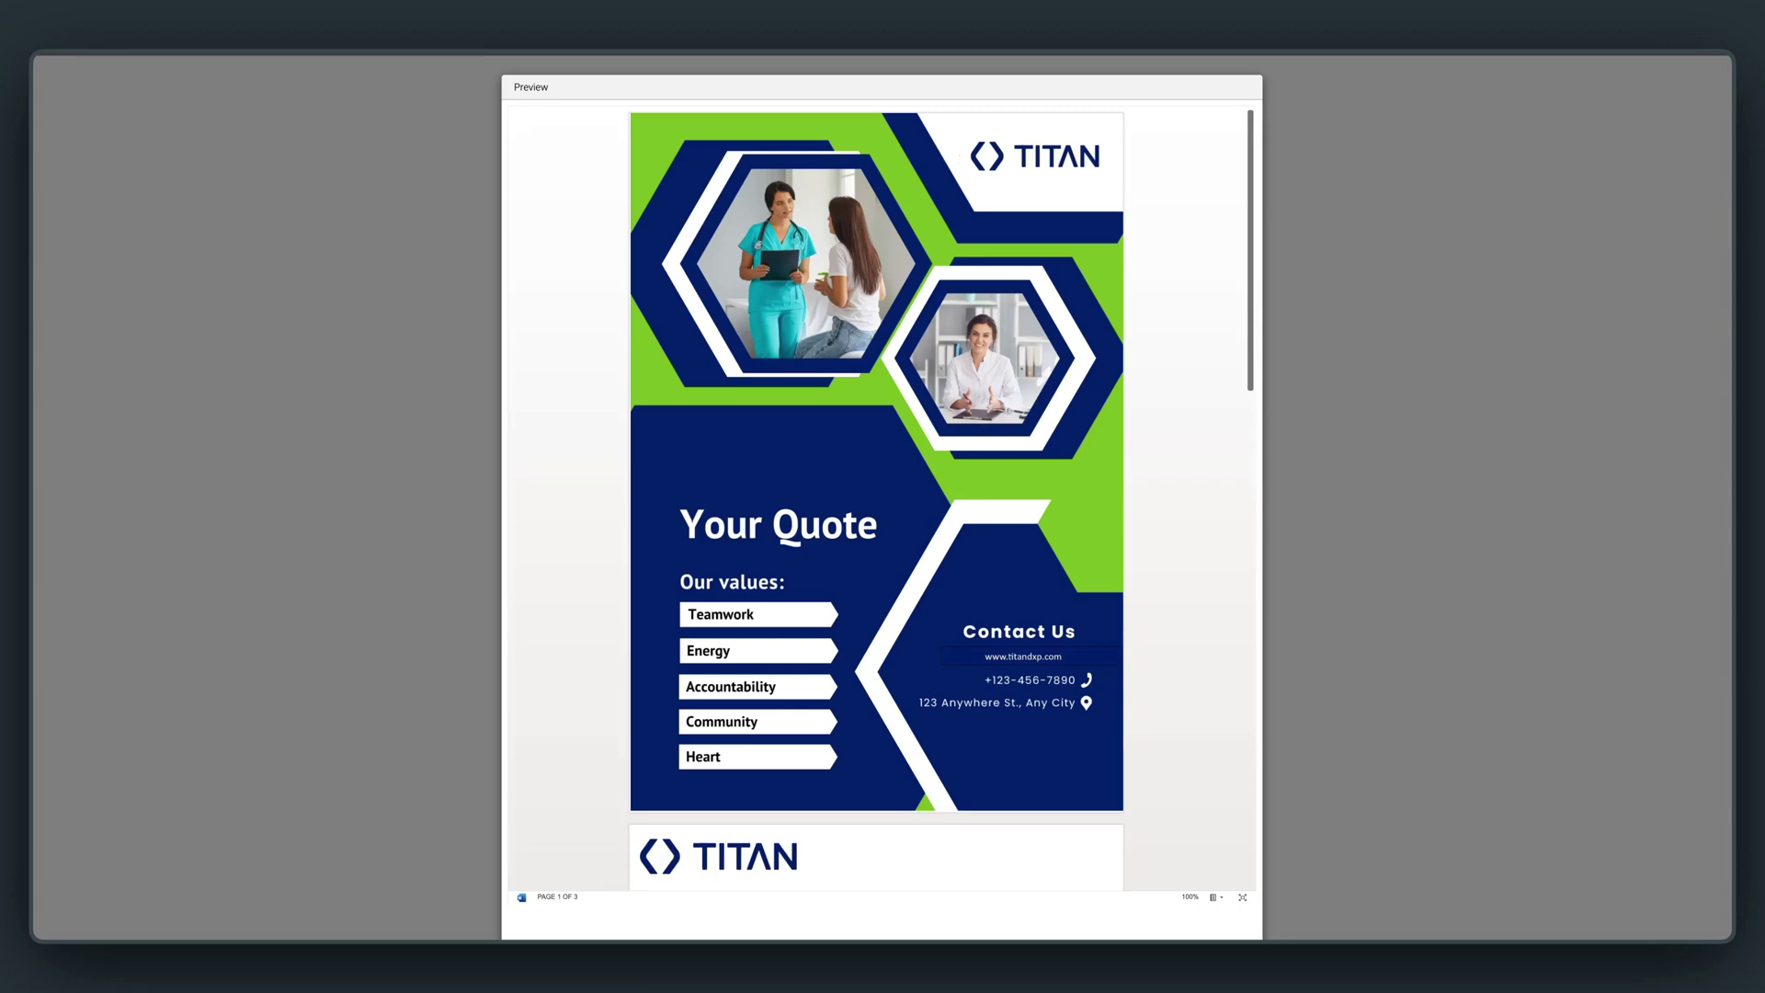
- Scroll the Quote Generation preview to page 3's four line items totalling $300,000.00
scroll(876, 497, down, 15)
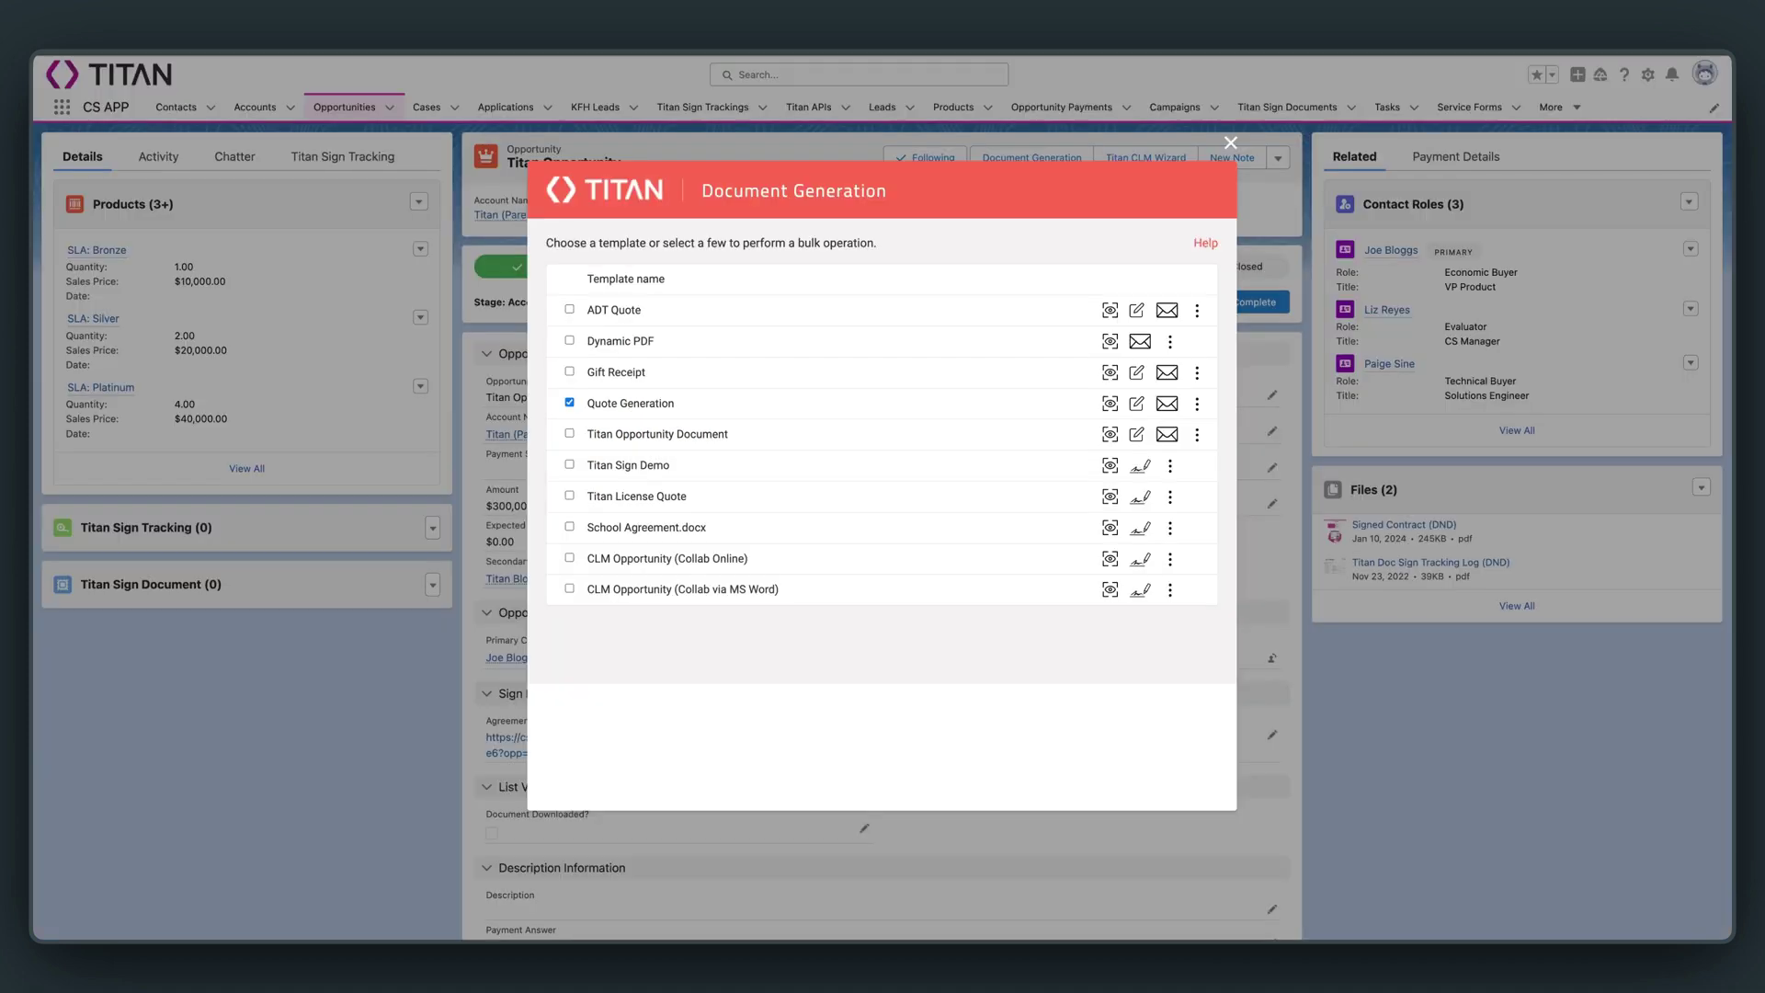
- Select the first opportunity and Titan Opportunity, then generate Quote Generation PDFs for both
click(1231, 142)
click(345, 107)
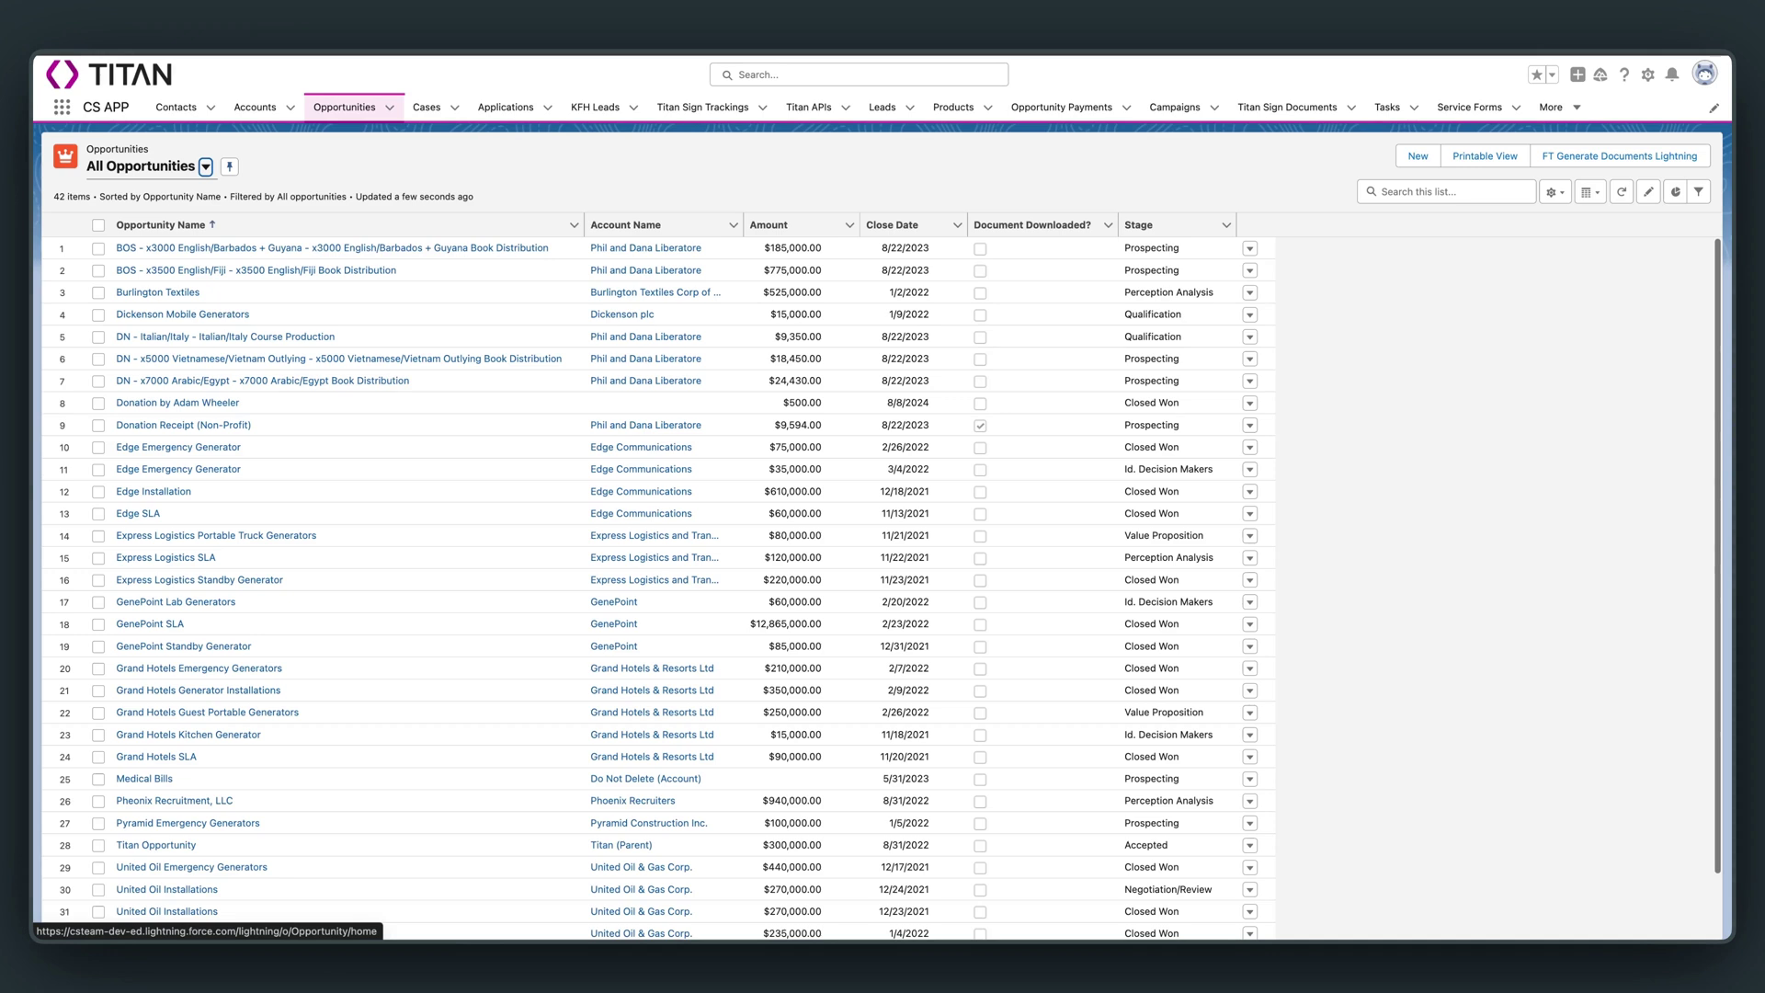
click(97, 248)
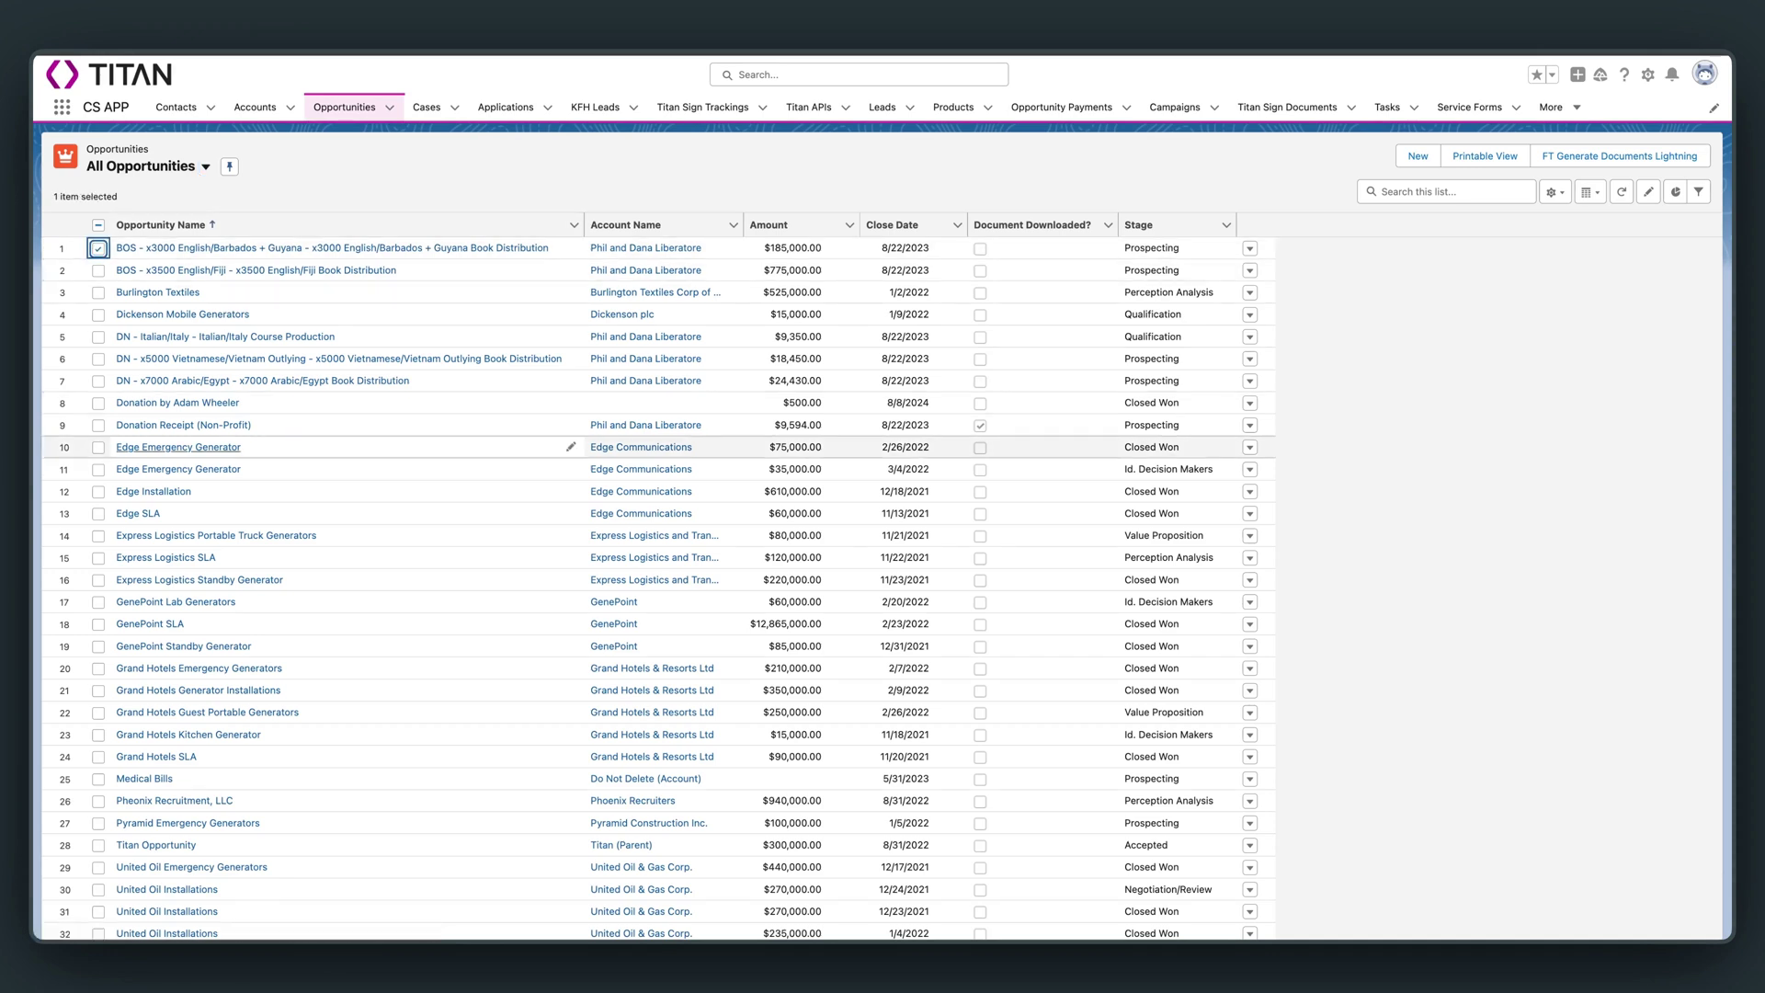
click(97, 845)
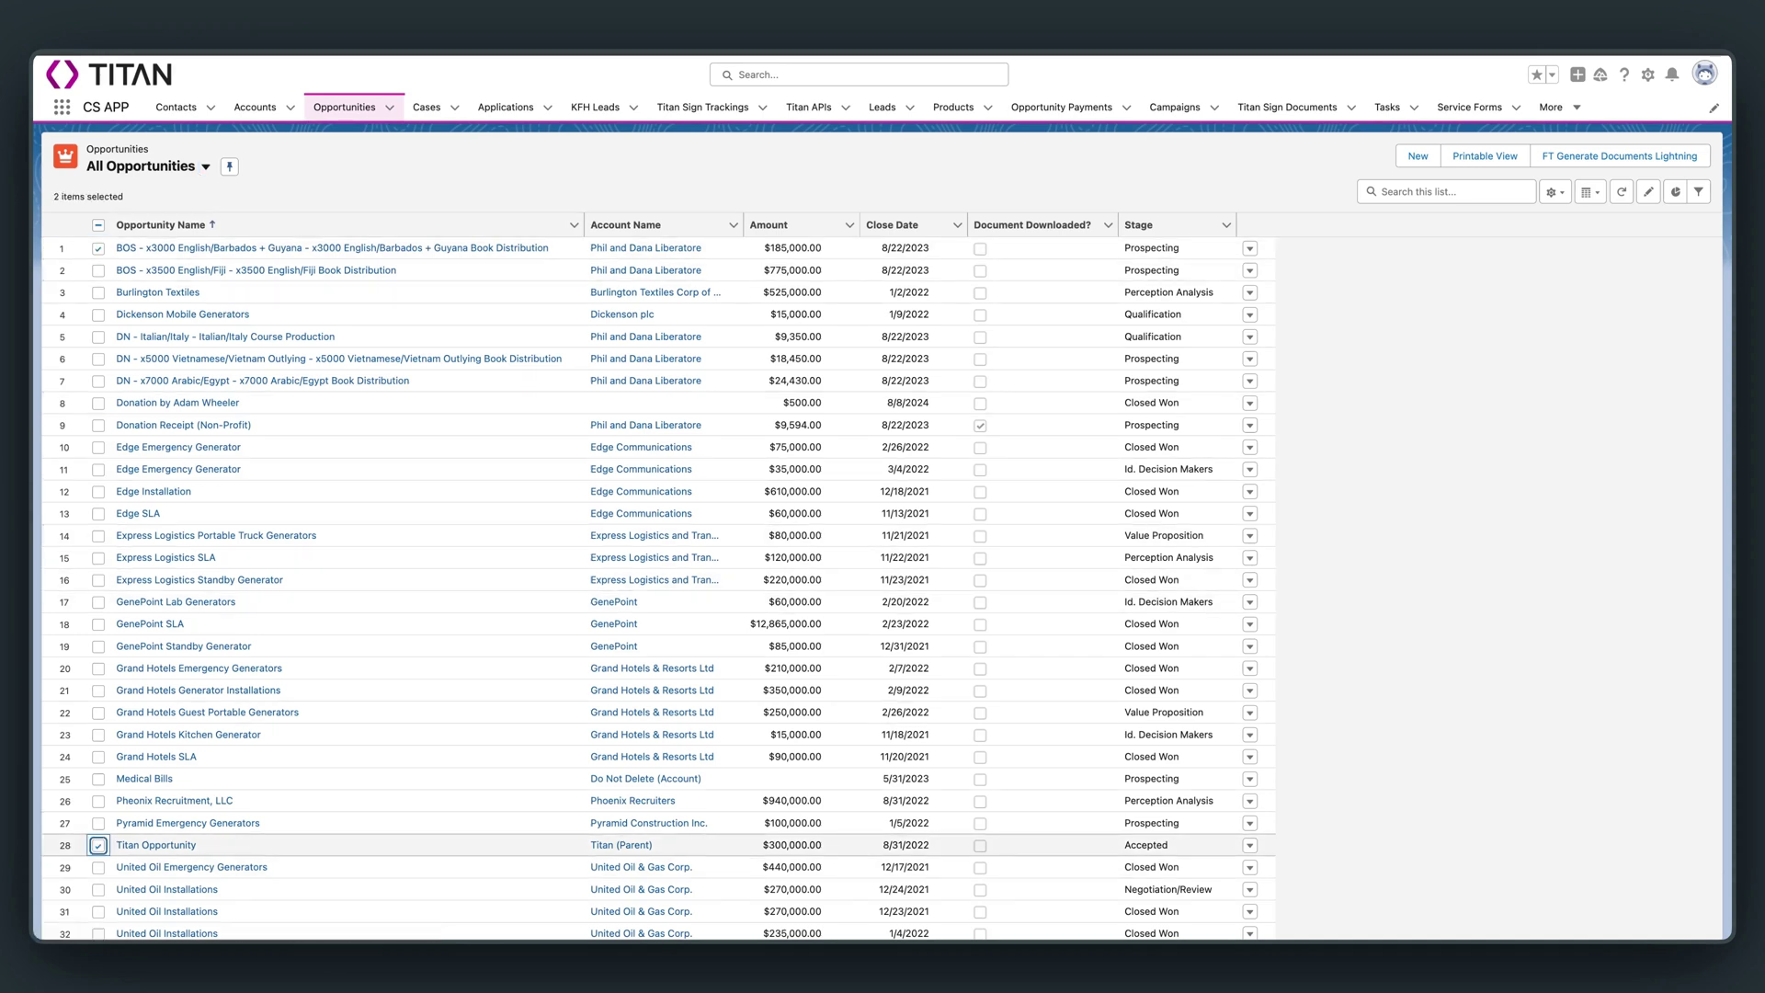
click(1619, 155)
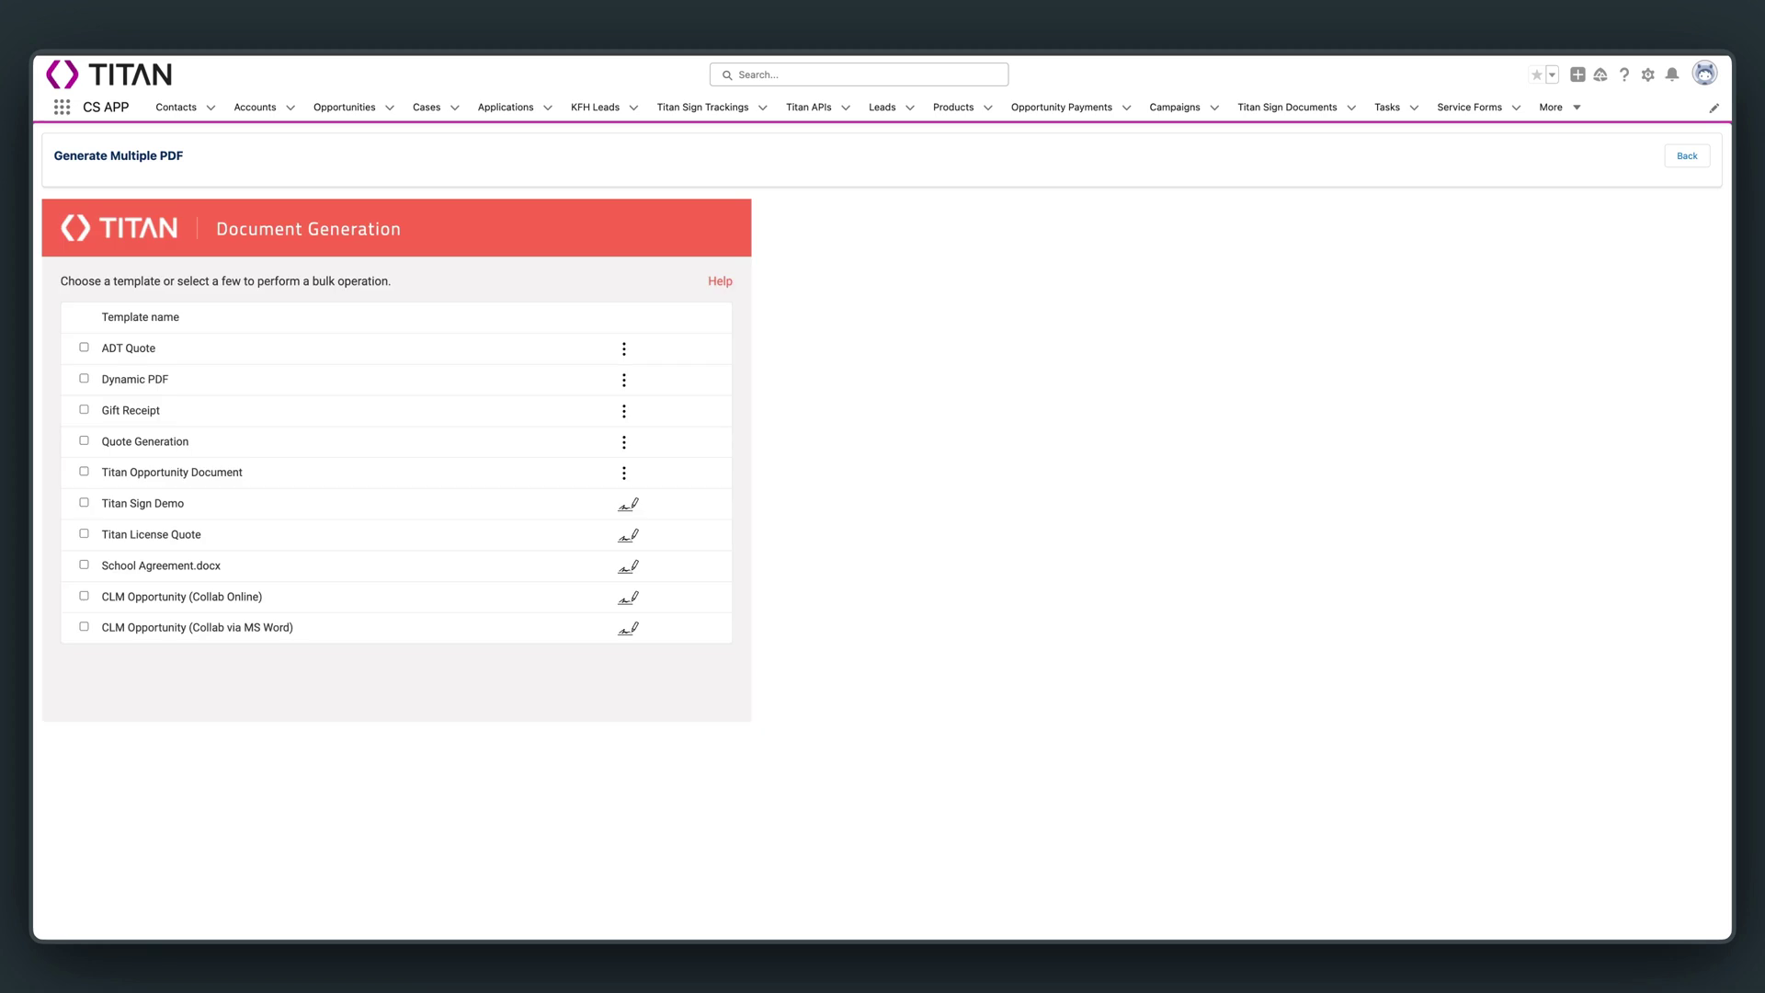
click(83, 440)
scroll(396, 460, down, 1)
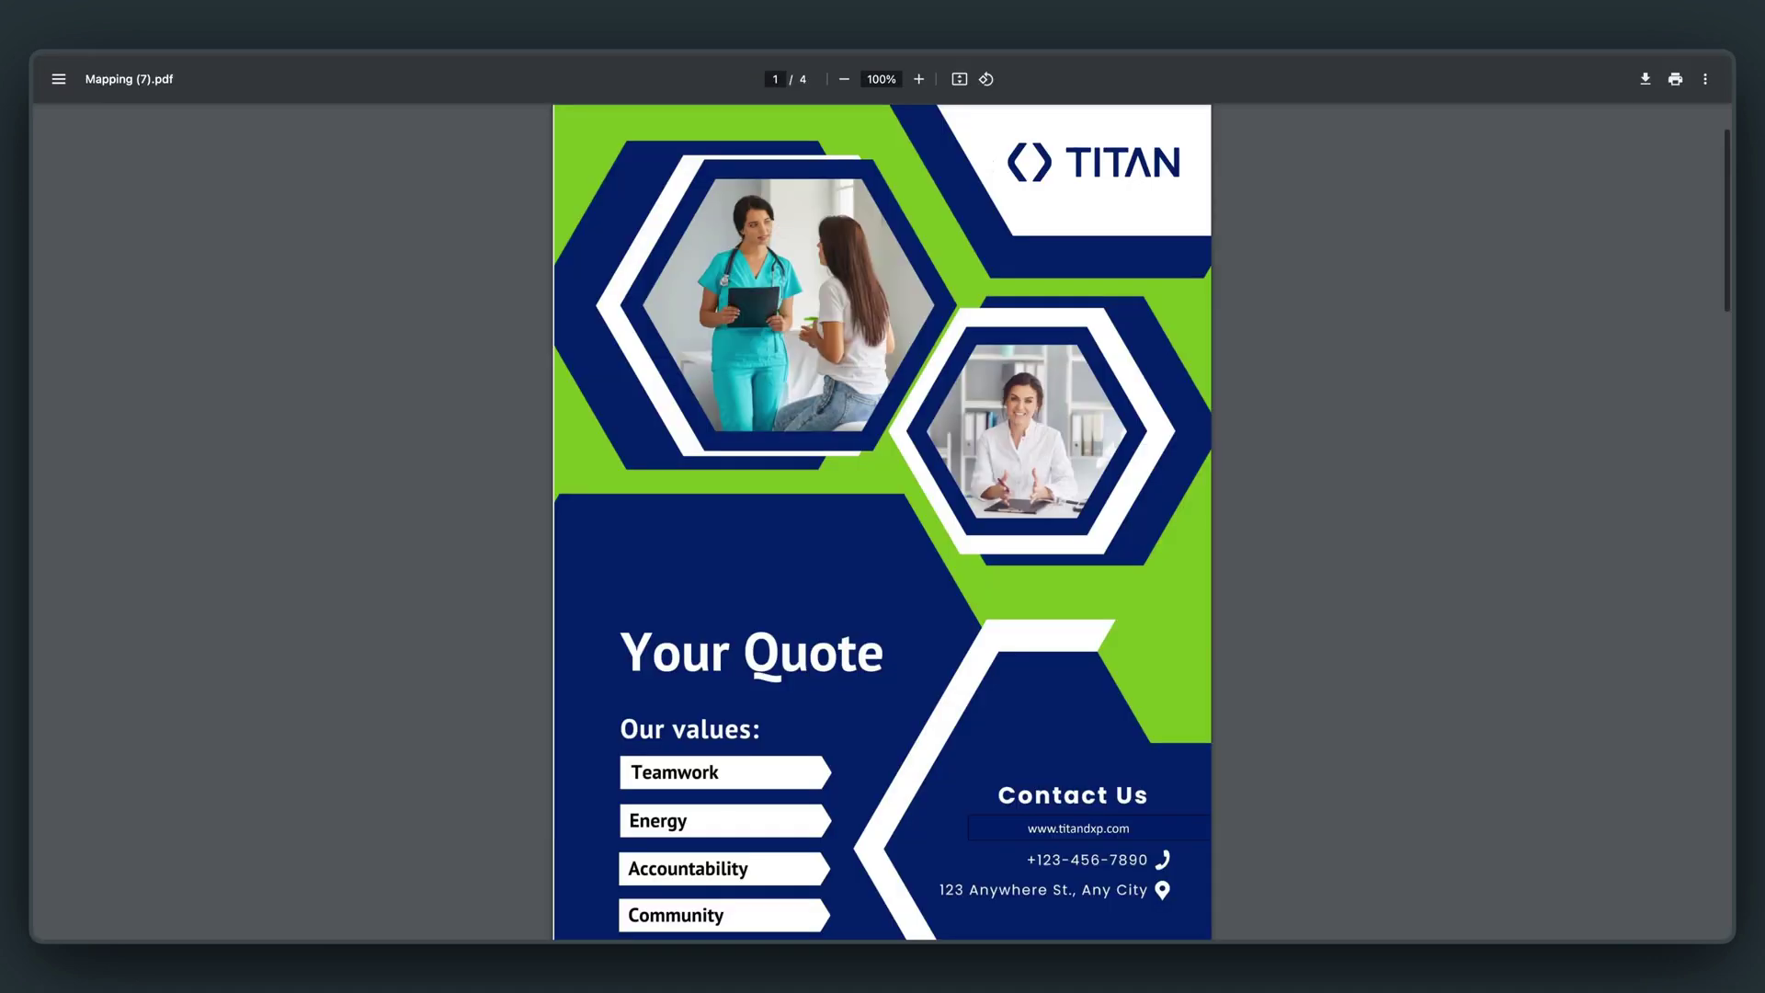
- Scroll both quote PDFs, Mapping (7).pdf ($185,000.00) and Mapping (8).pdf ($300,000.00)
scroll(883, 521, down, 15)
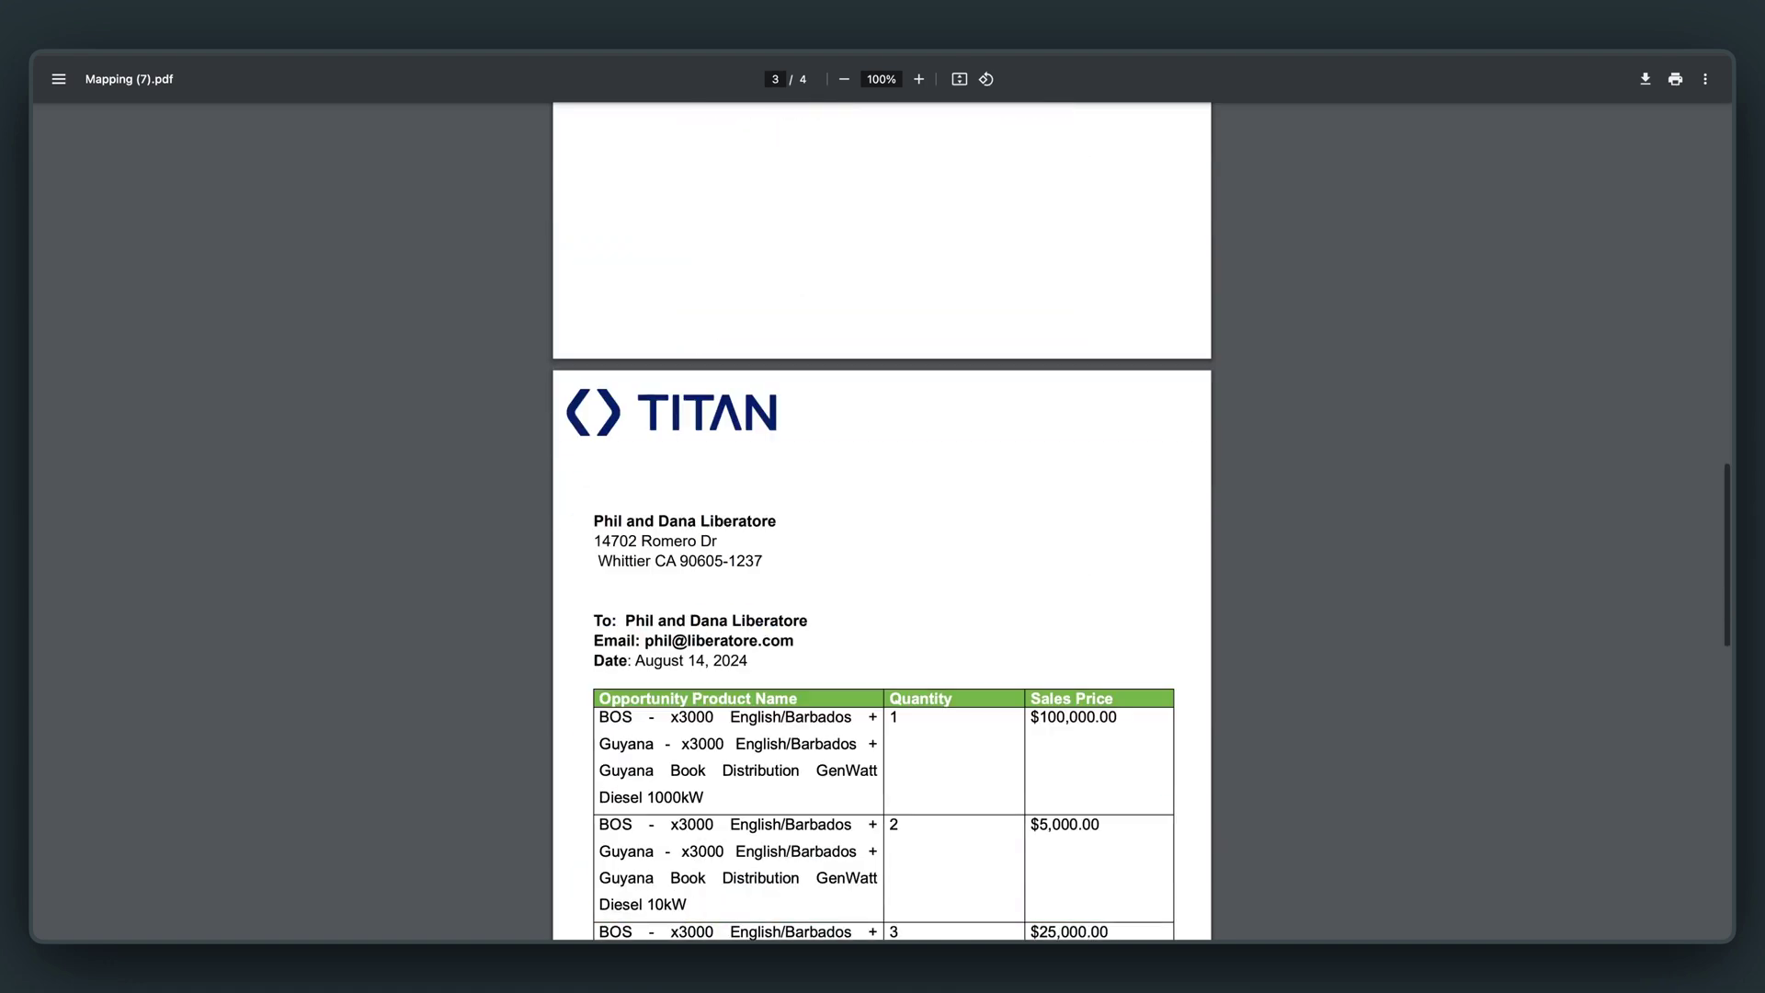
scroll(882, 521, down, 4)
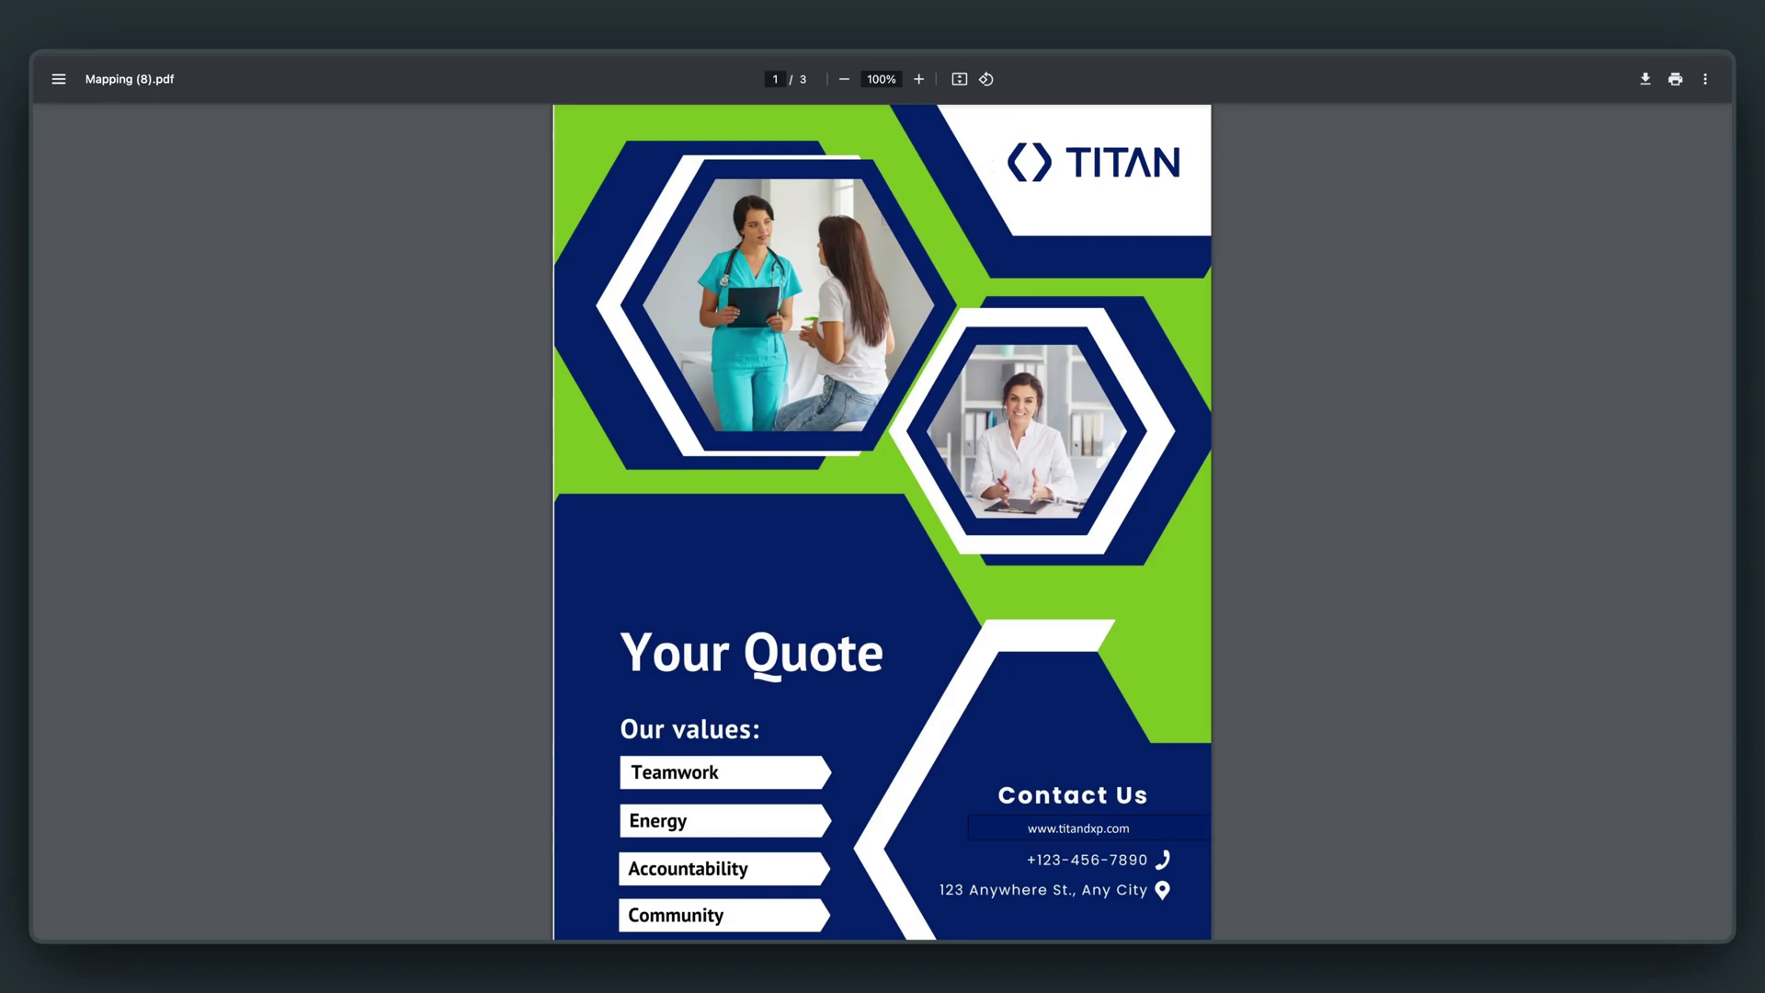
scroll(882, 521, down, 15)
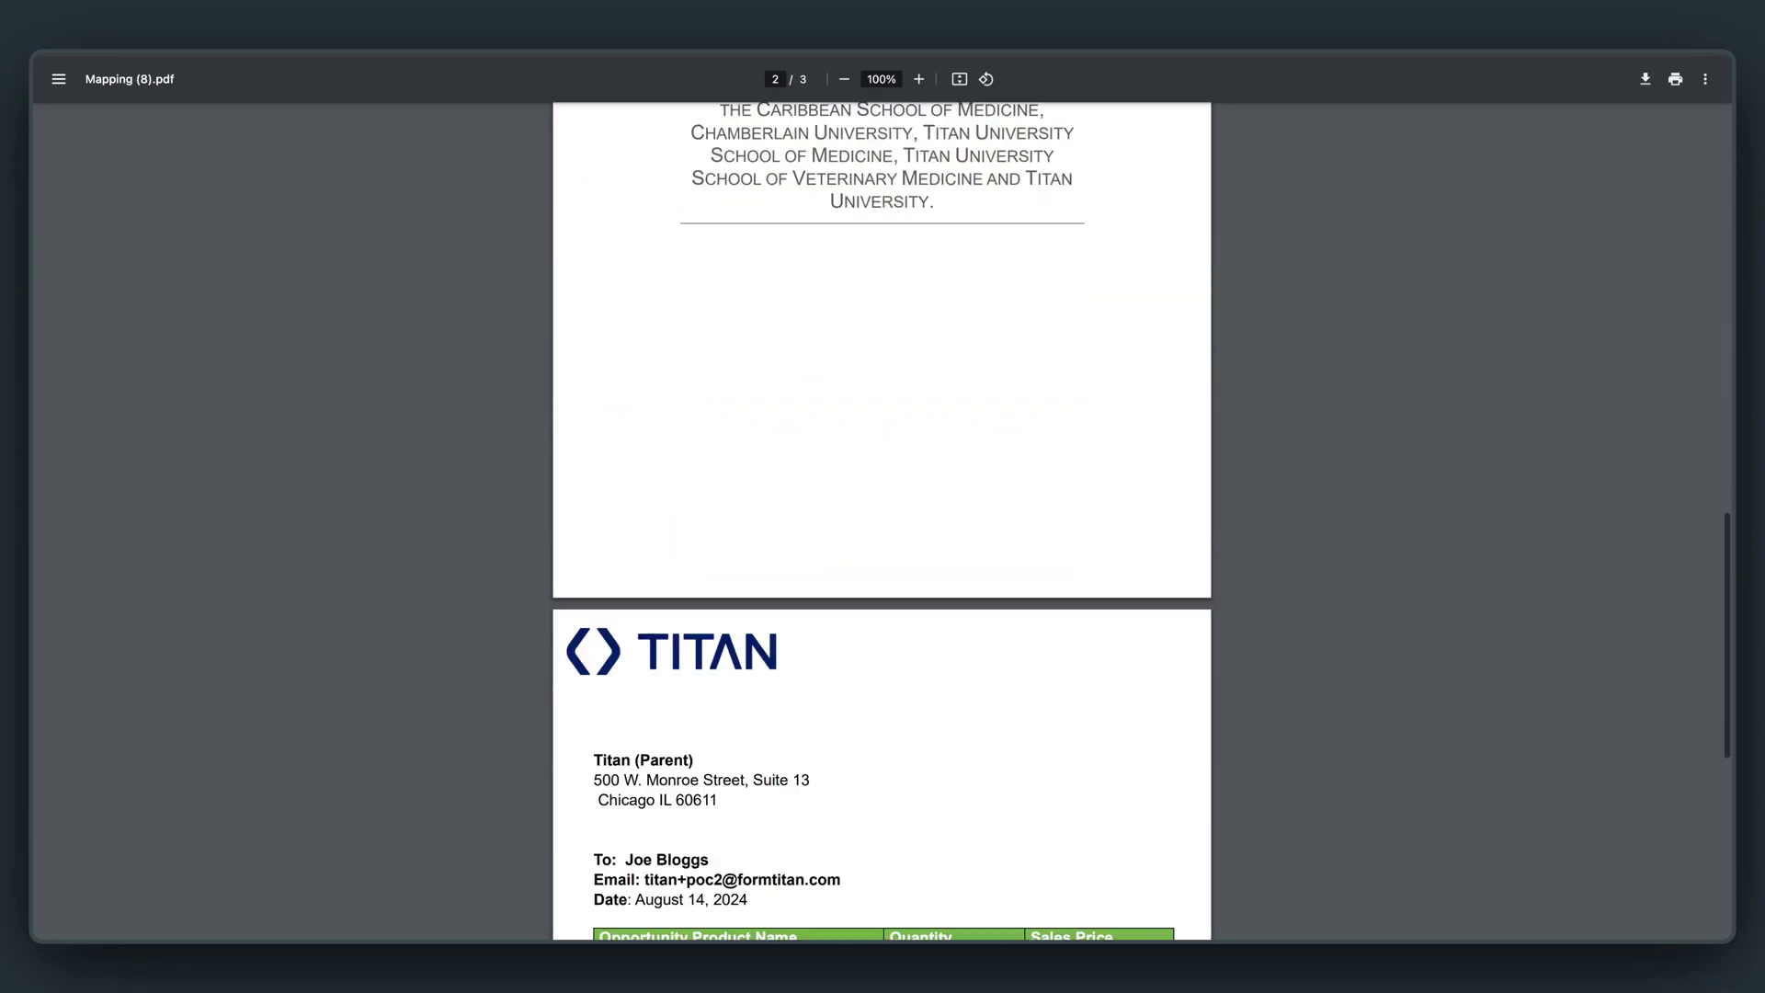
scroll(882, 521, down, 4)
scroll(882, 521, down, 1)
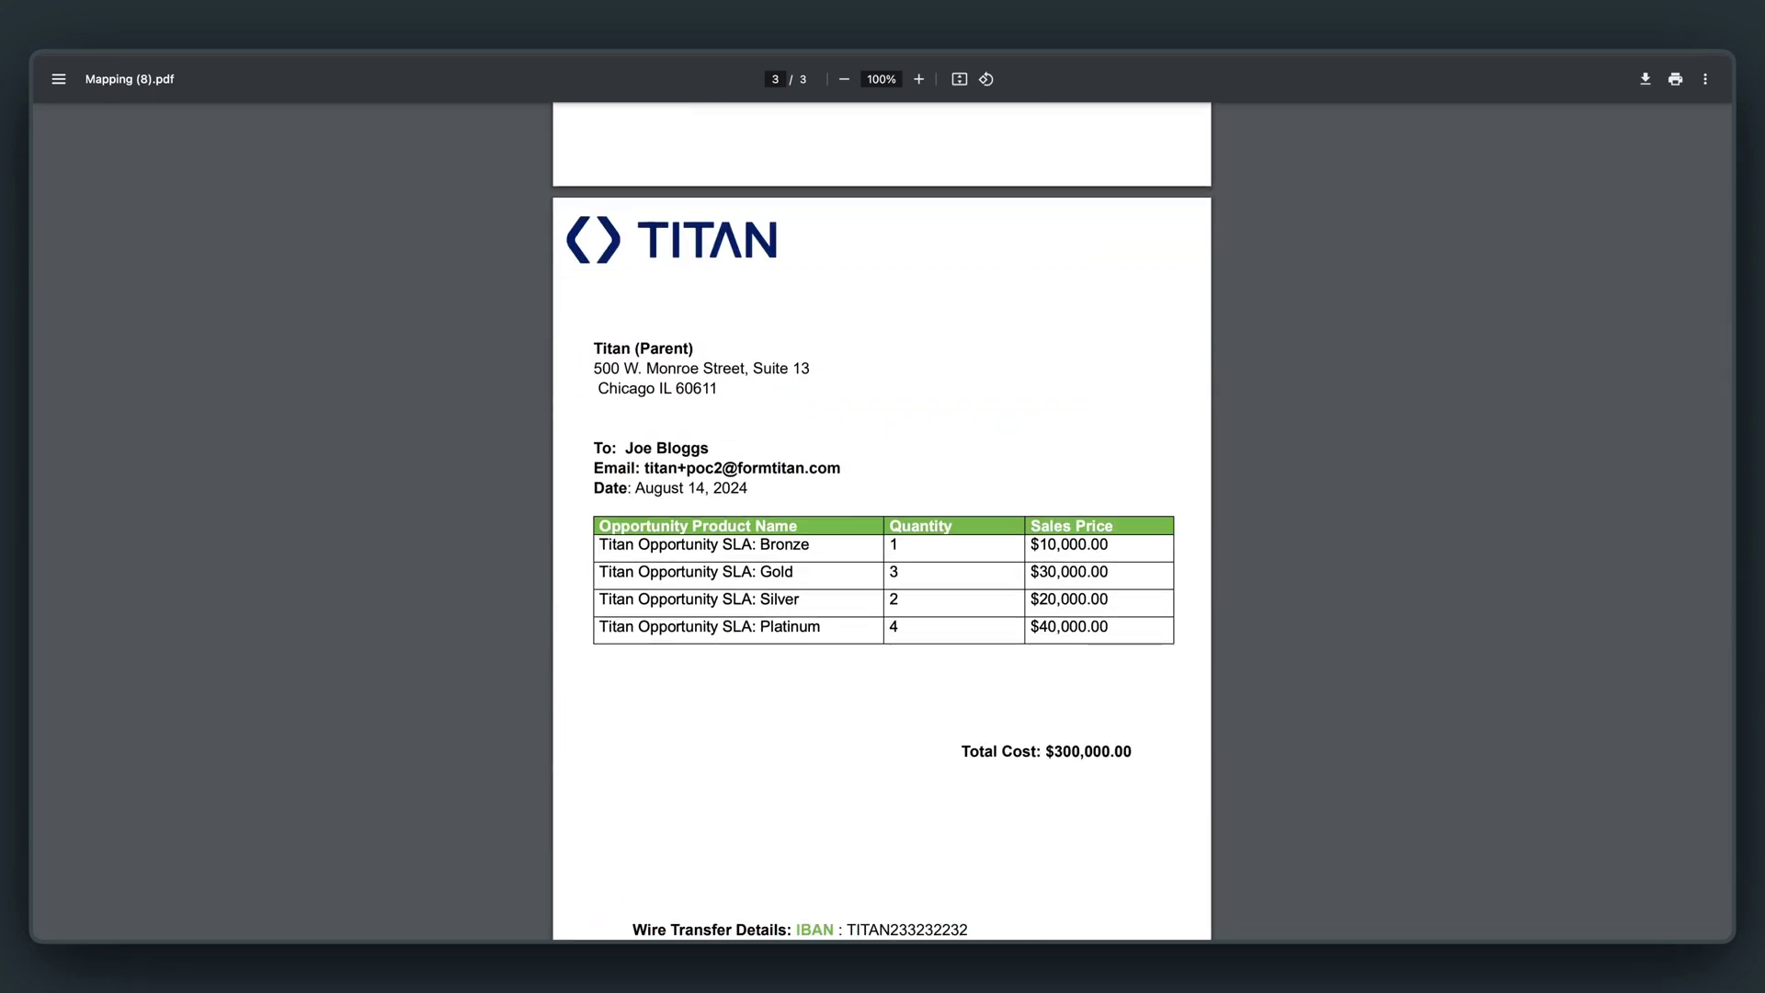